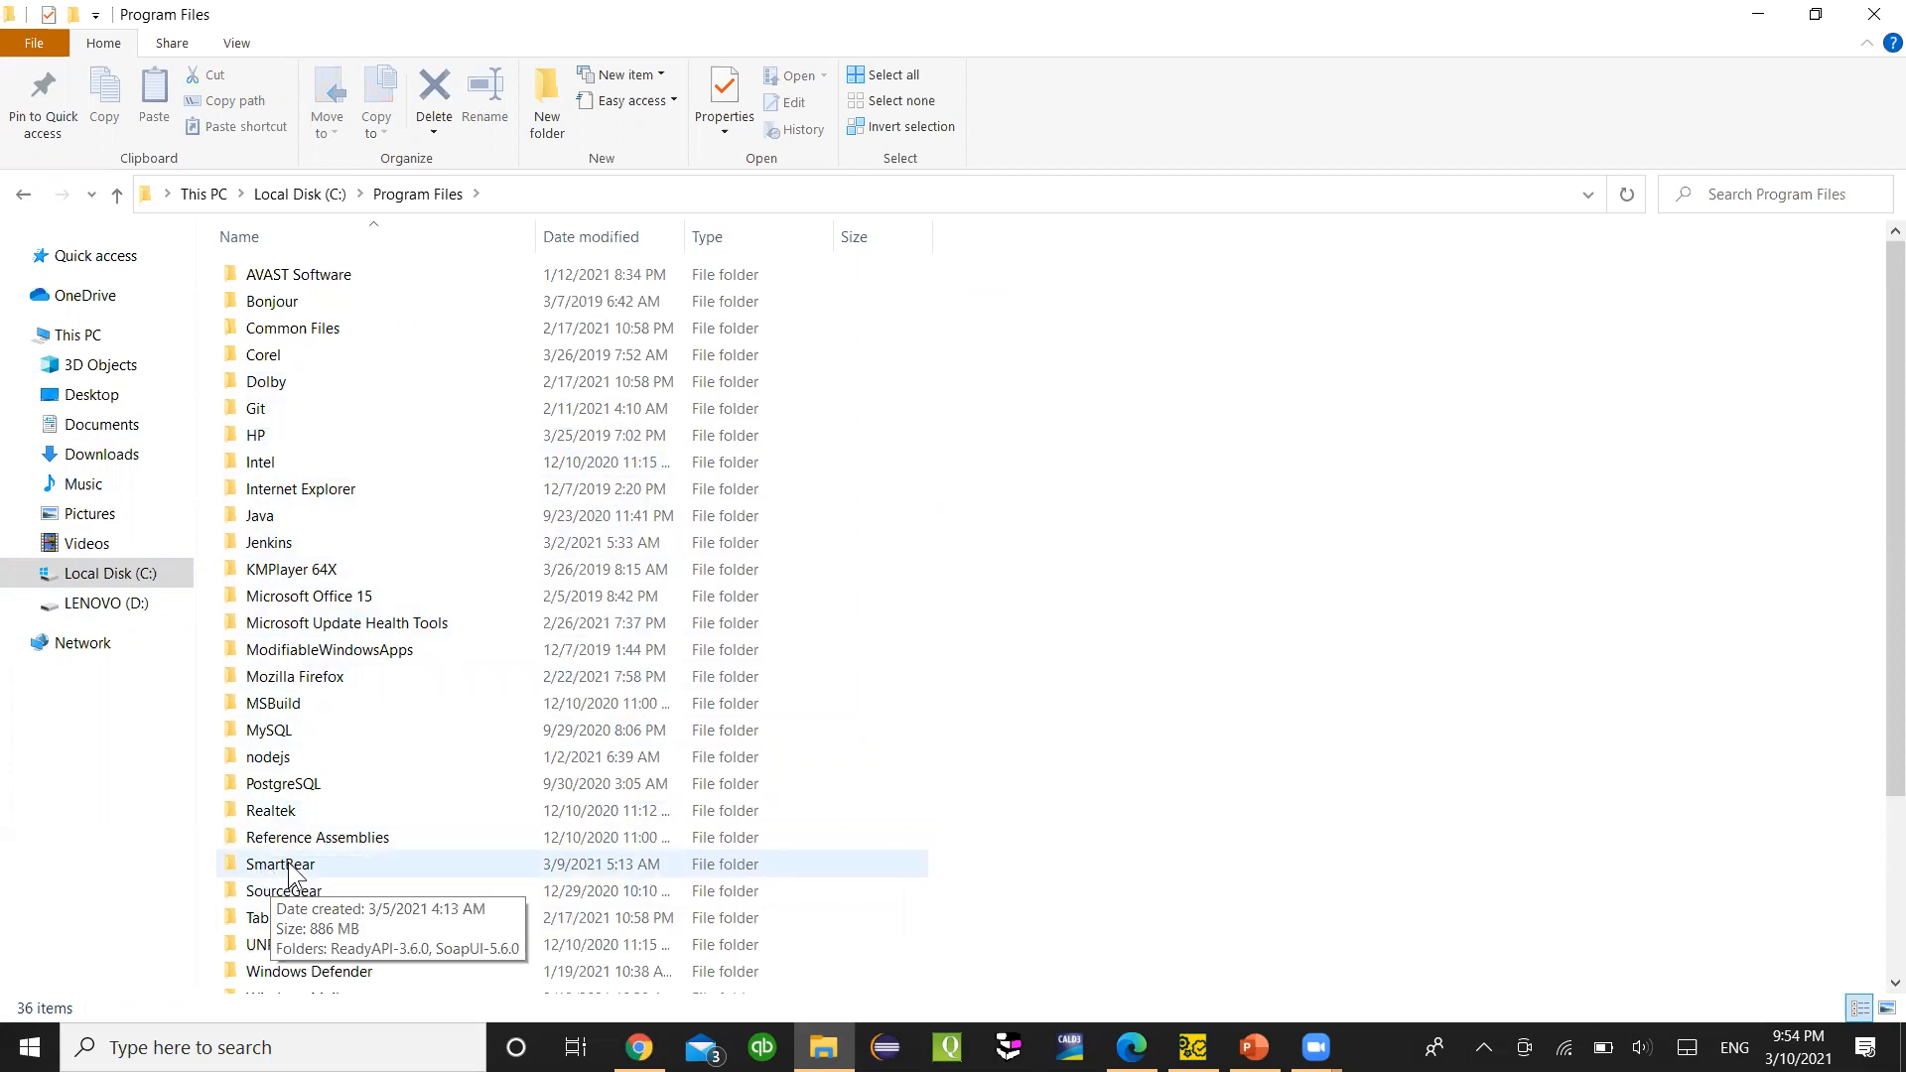
- Open the SmartBear\ReadyAPI-3.6.0\bin\ext folder in File Explorer
{"action": "double_click", "coordinate": [291, 864]}
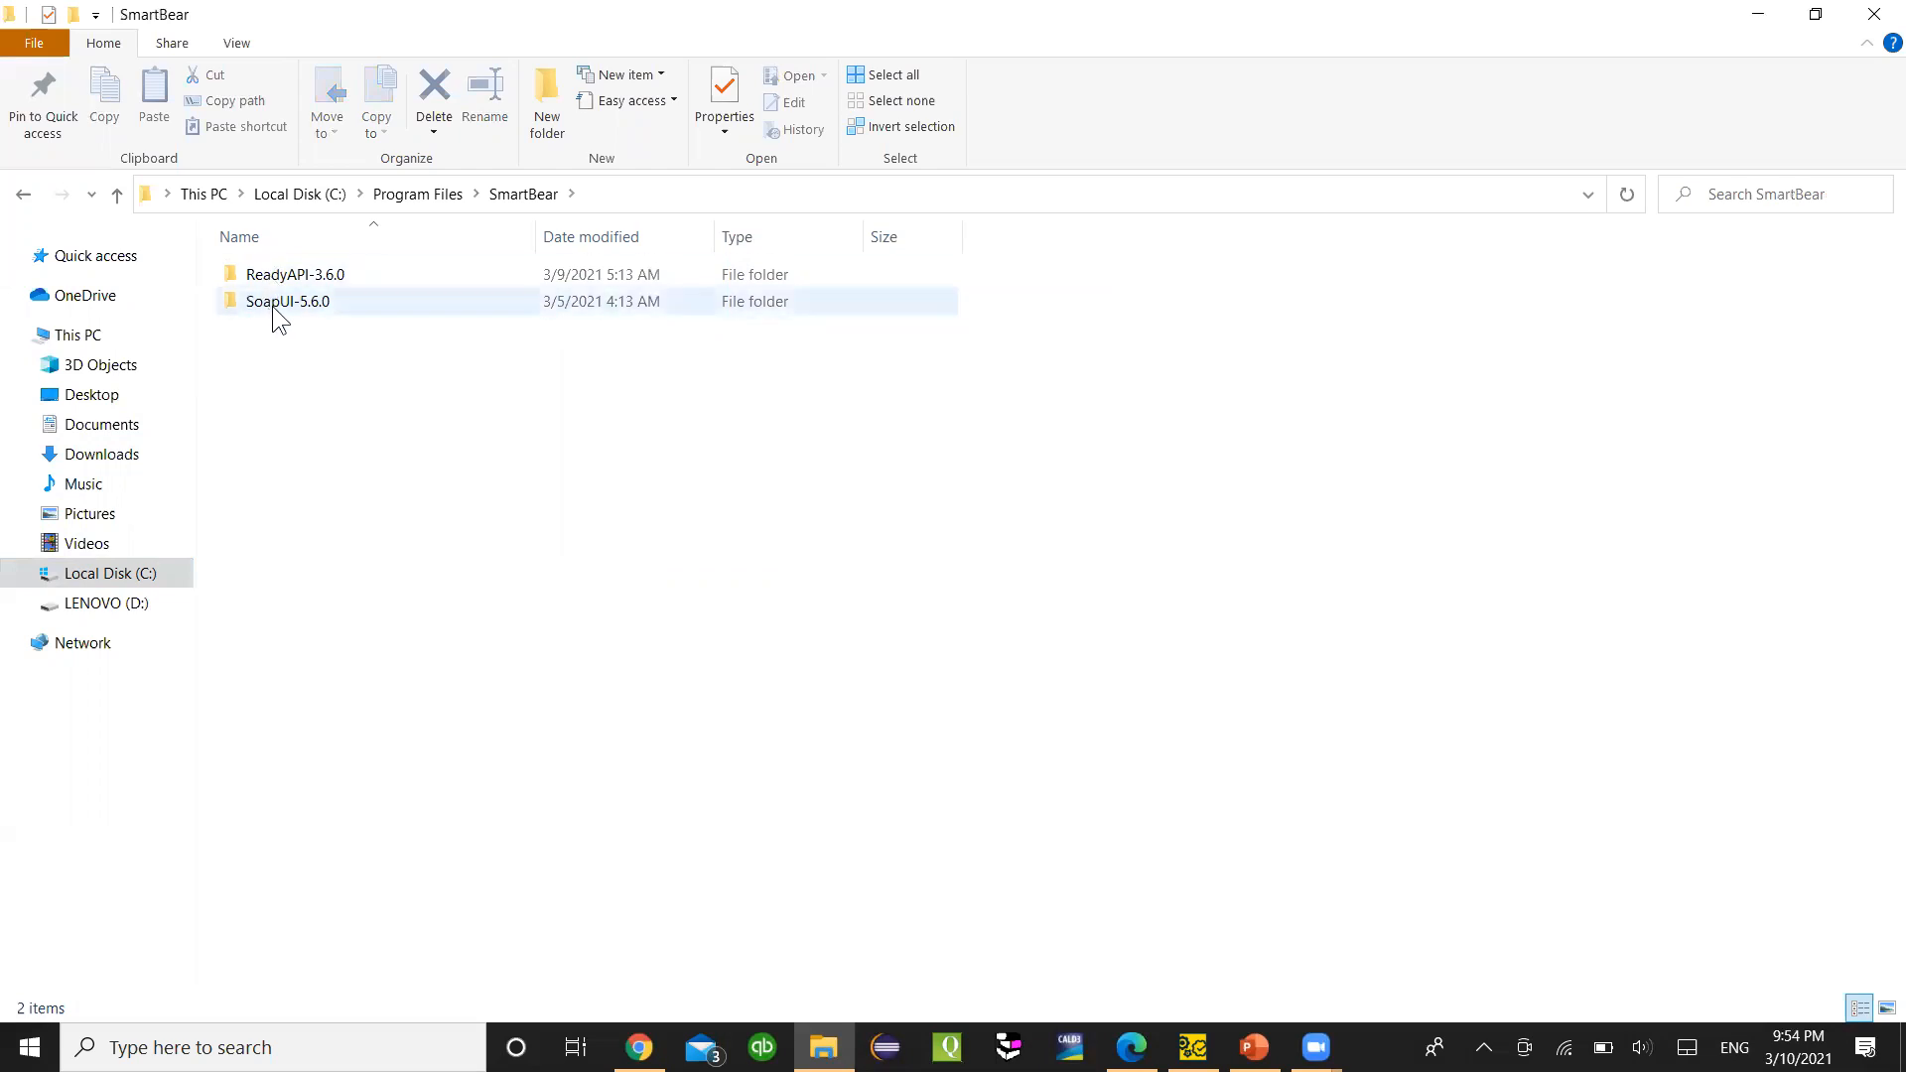
{"action": "double_click", "coordinate": [266, 280]}
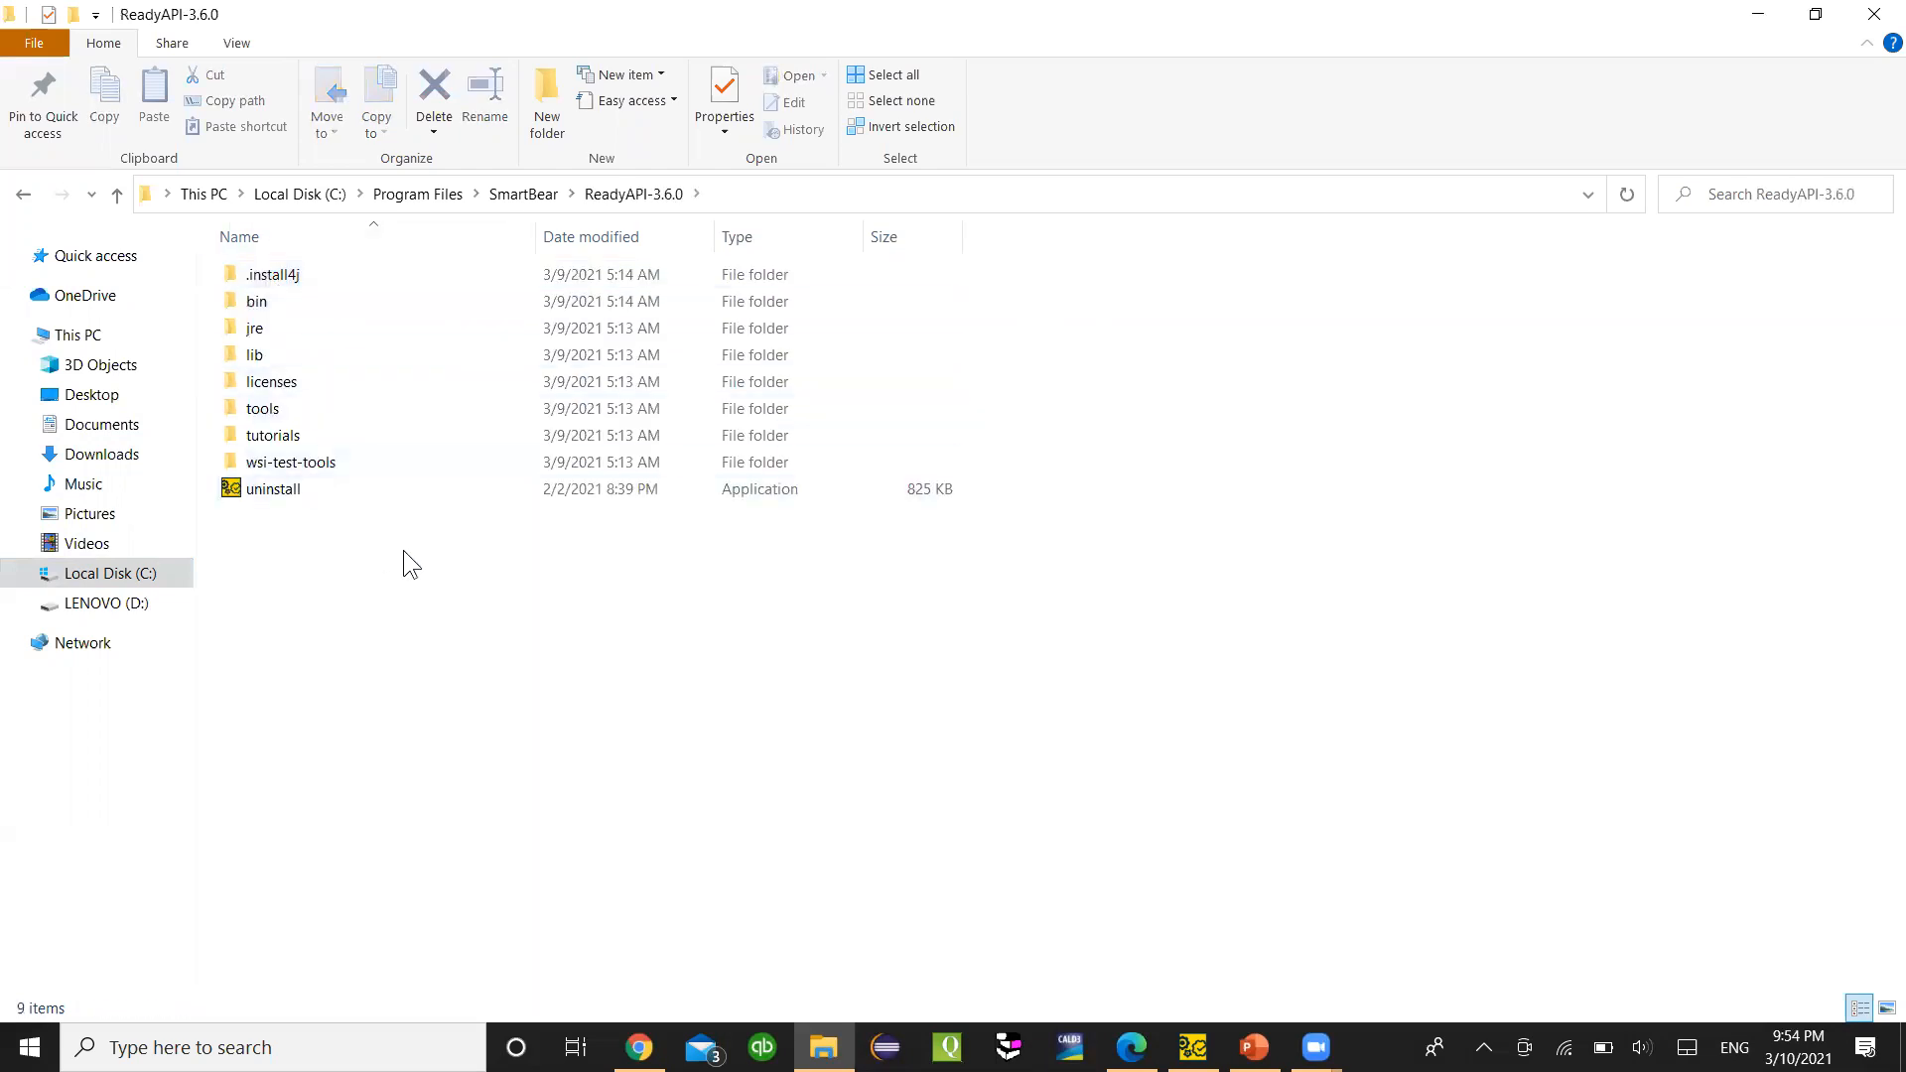
{"action": "double_click", "coordinate": [248, 306]}
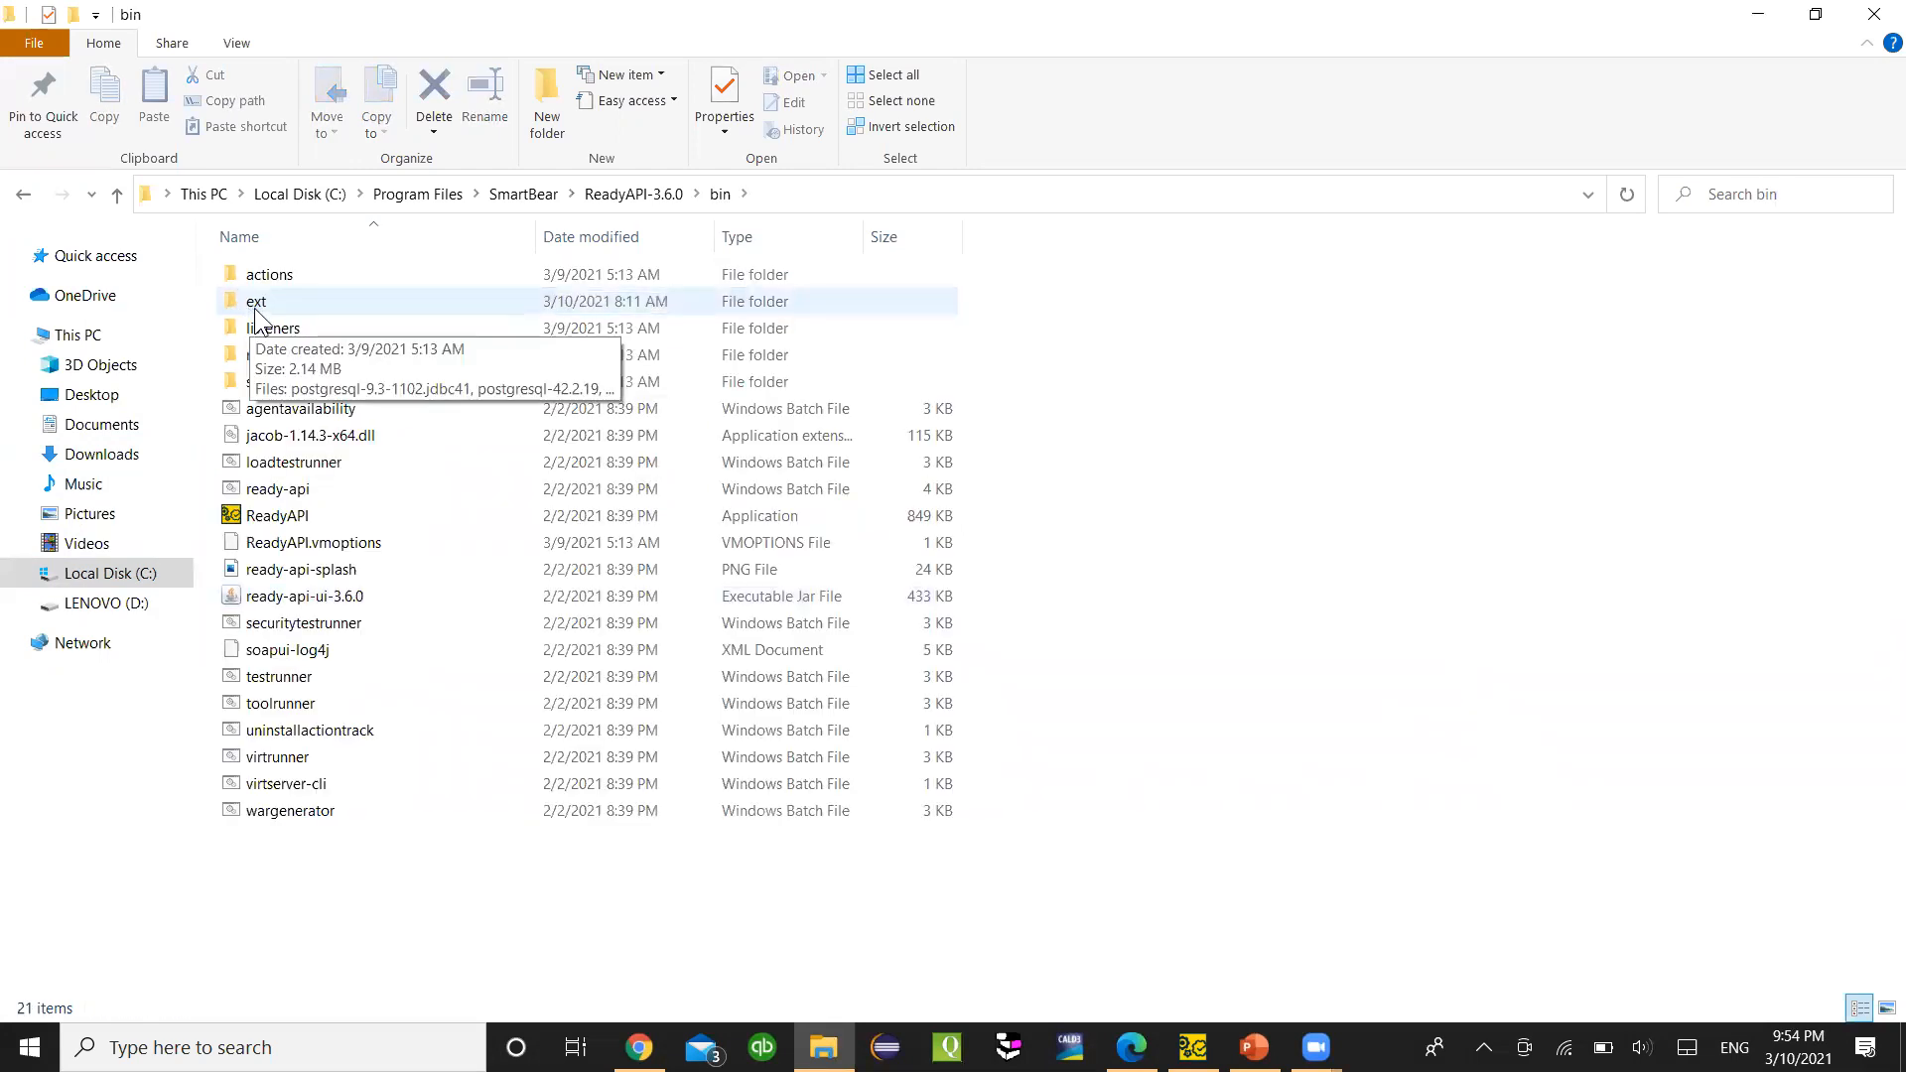
{"action": "double_click", "coordinate": [257, 306]}
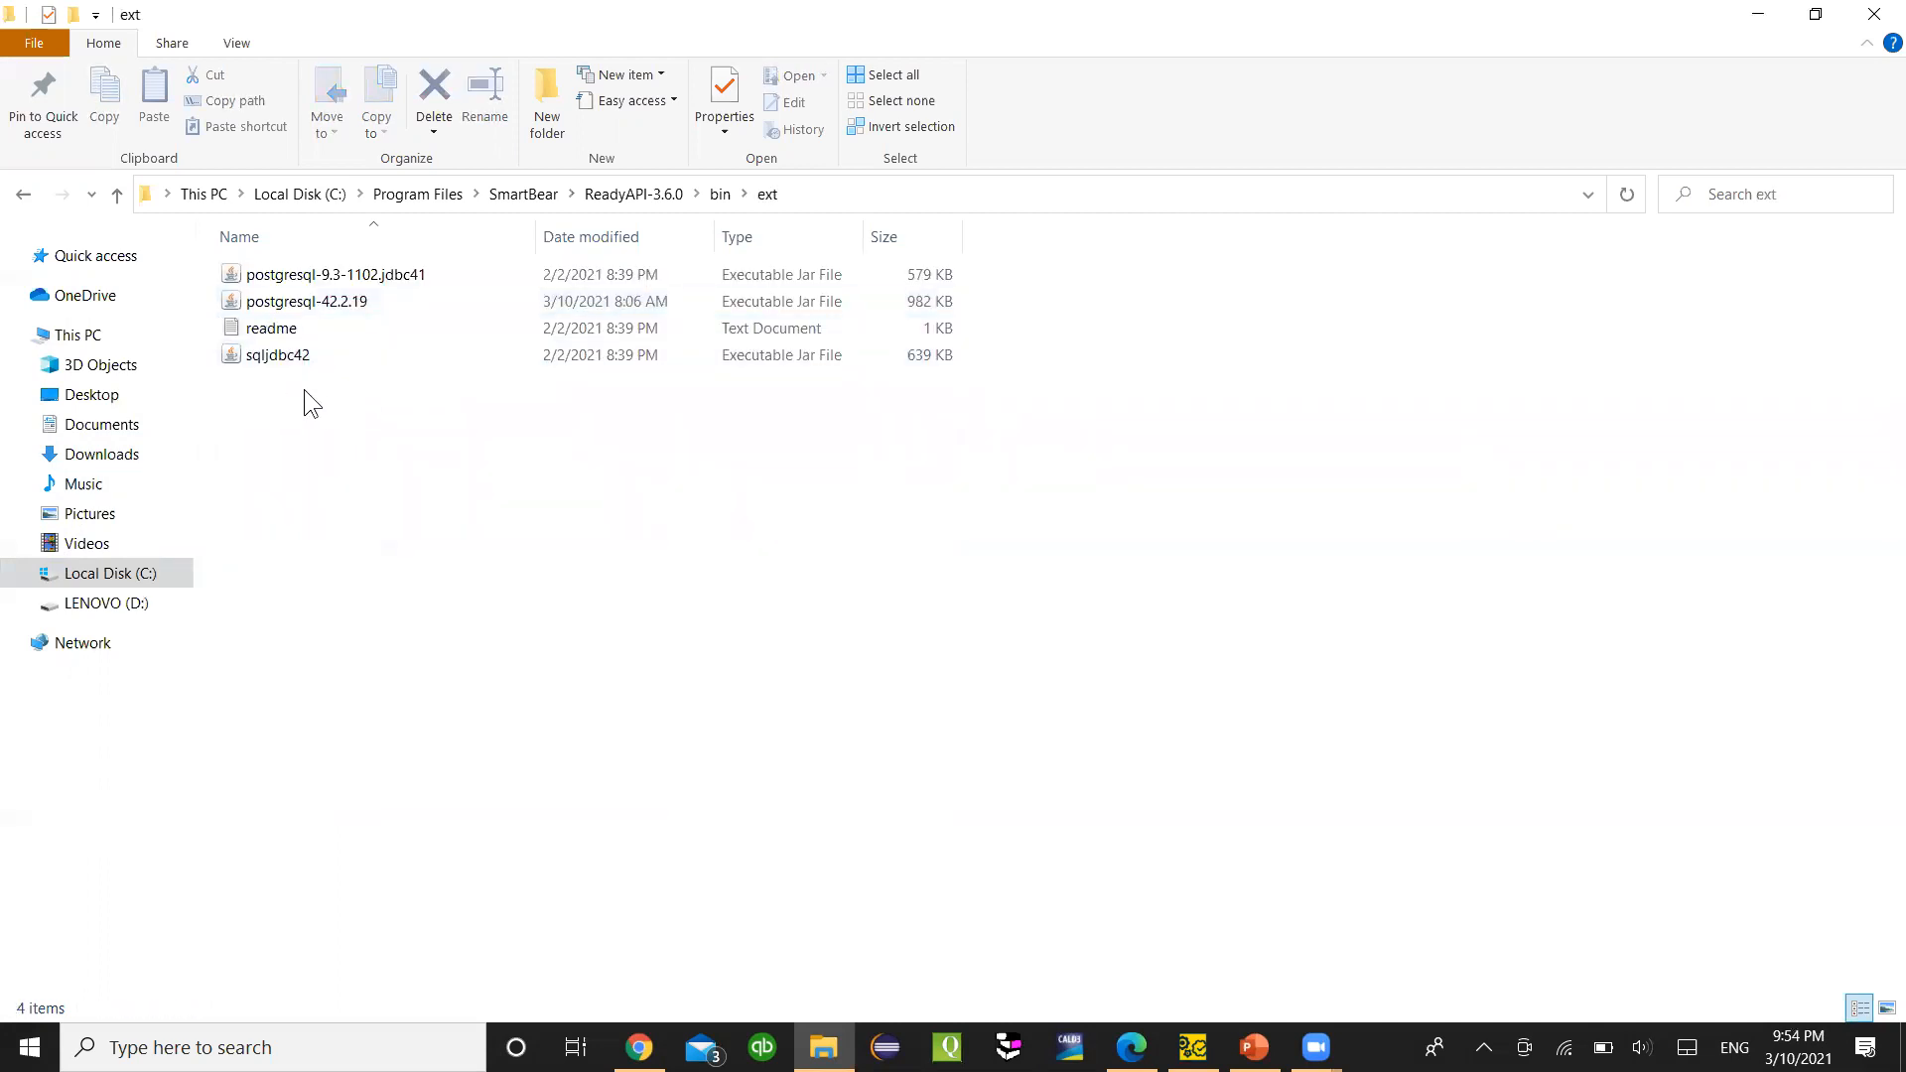
- Inspect the sqljdbc42 driver jar, then bring up the PostgreSQL JDBC download page
{"action": "left_click", "coordinate": [249, 356]}
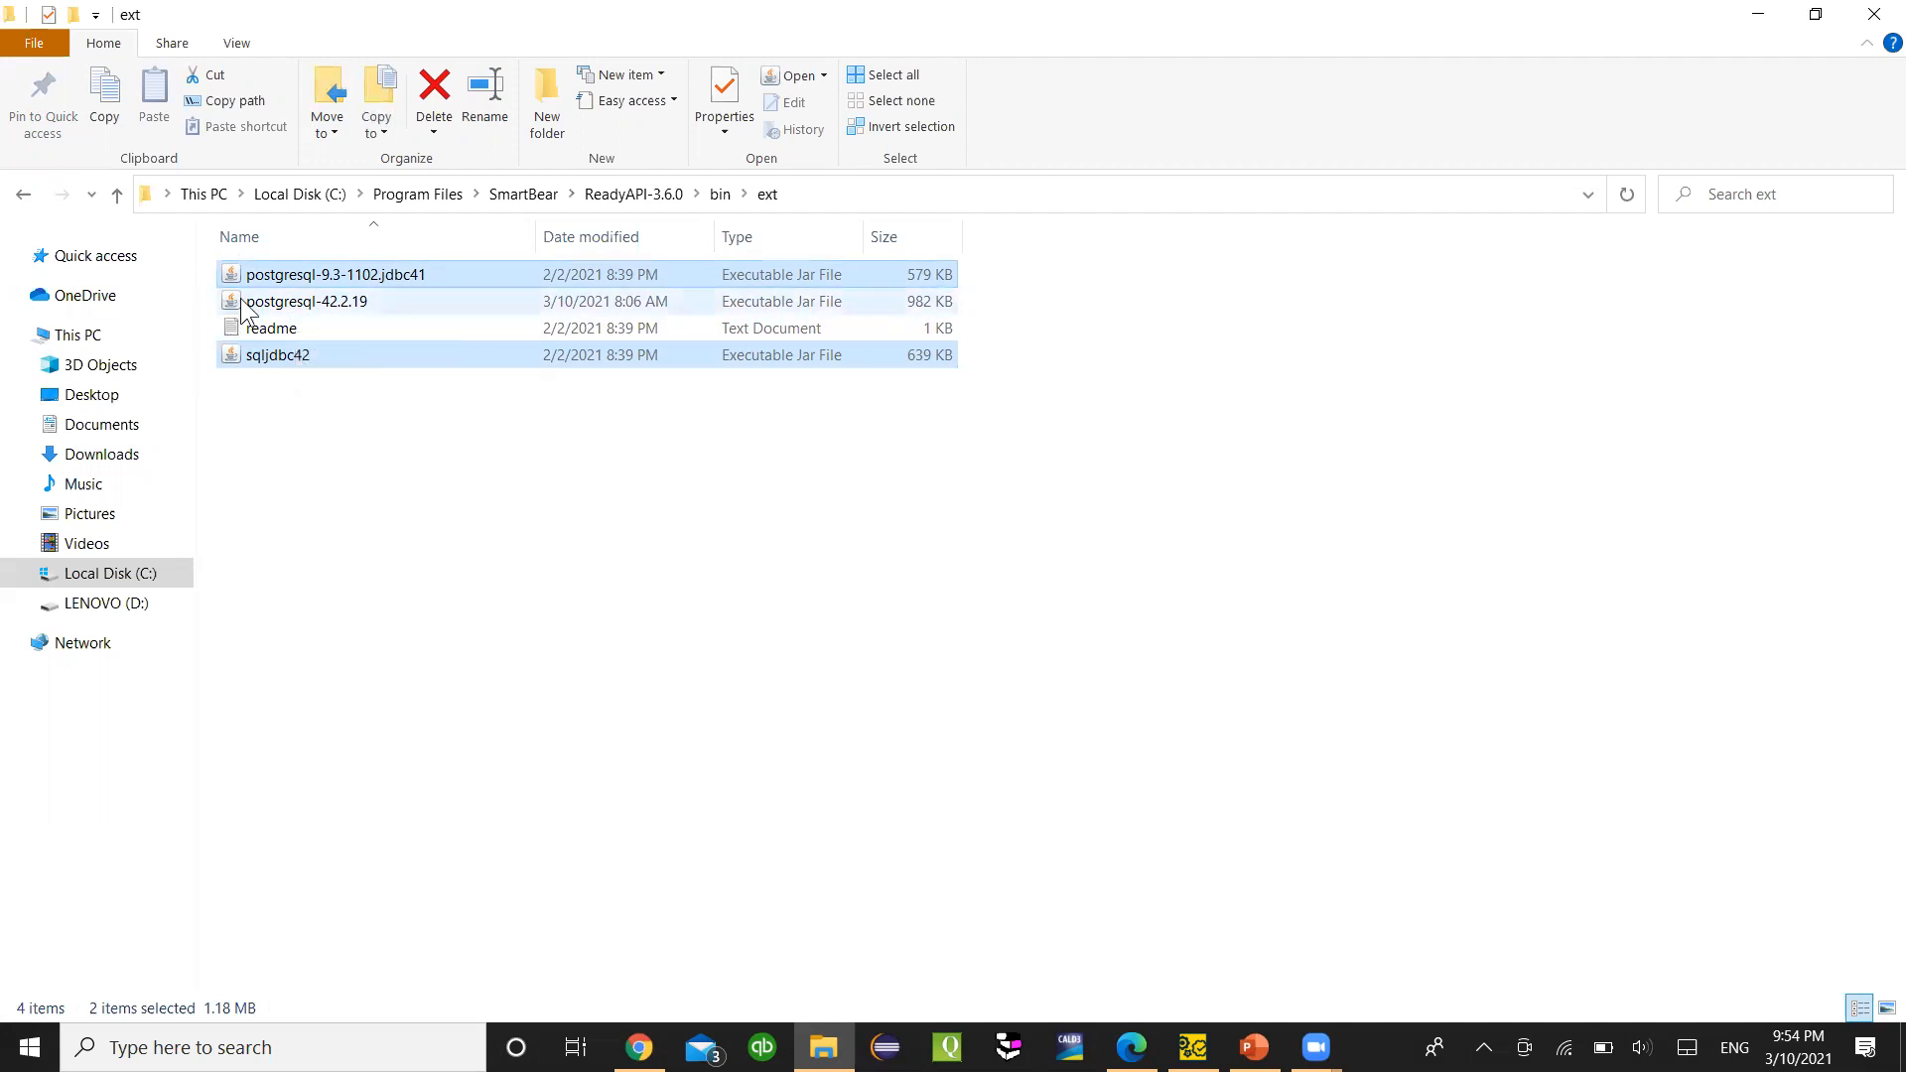
{"action": "left_click", "coordinate": [401, 466]}
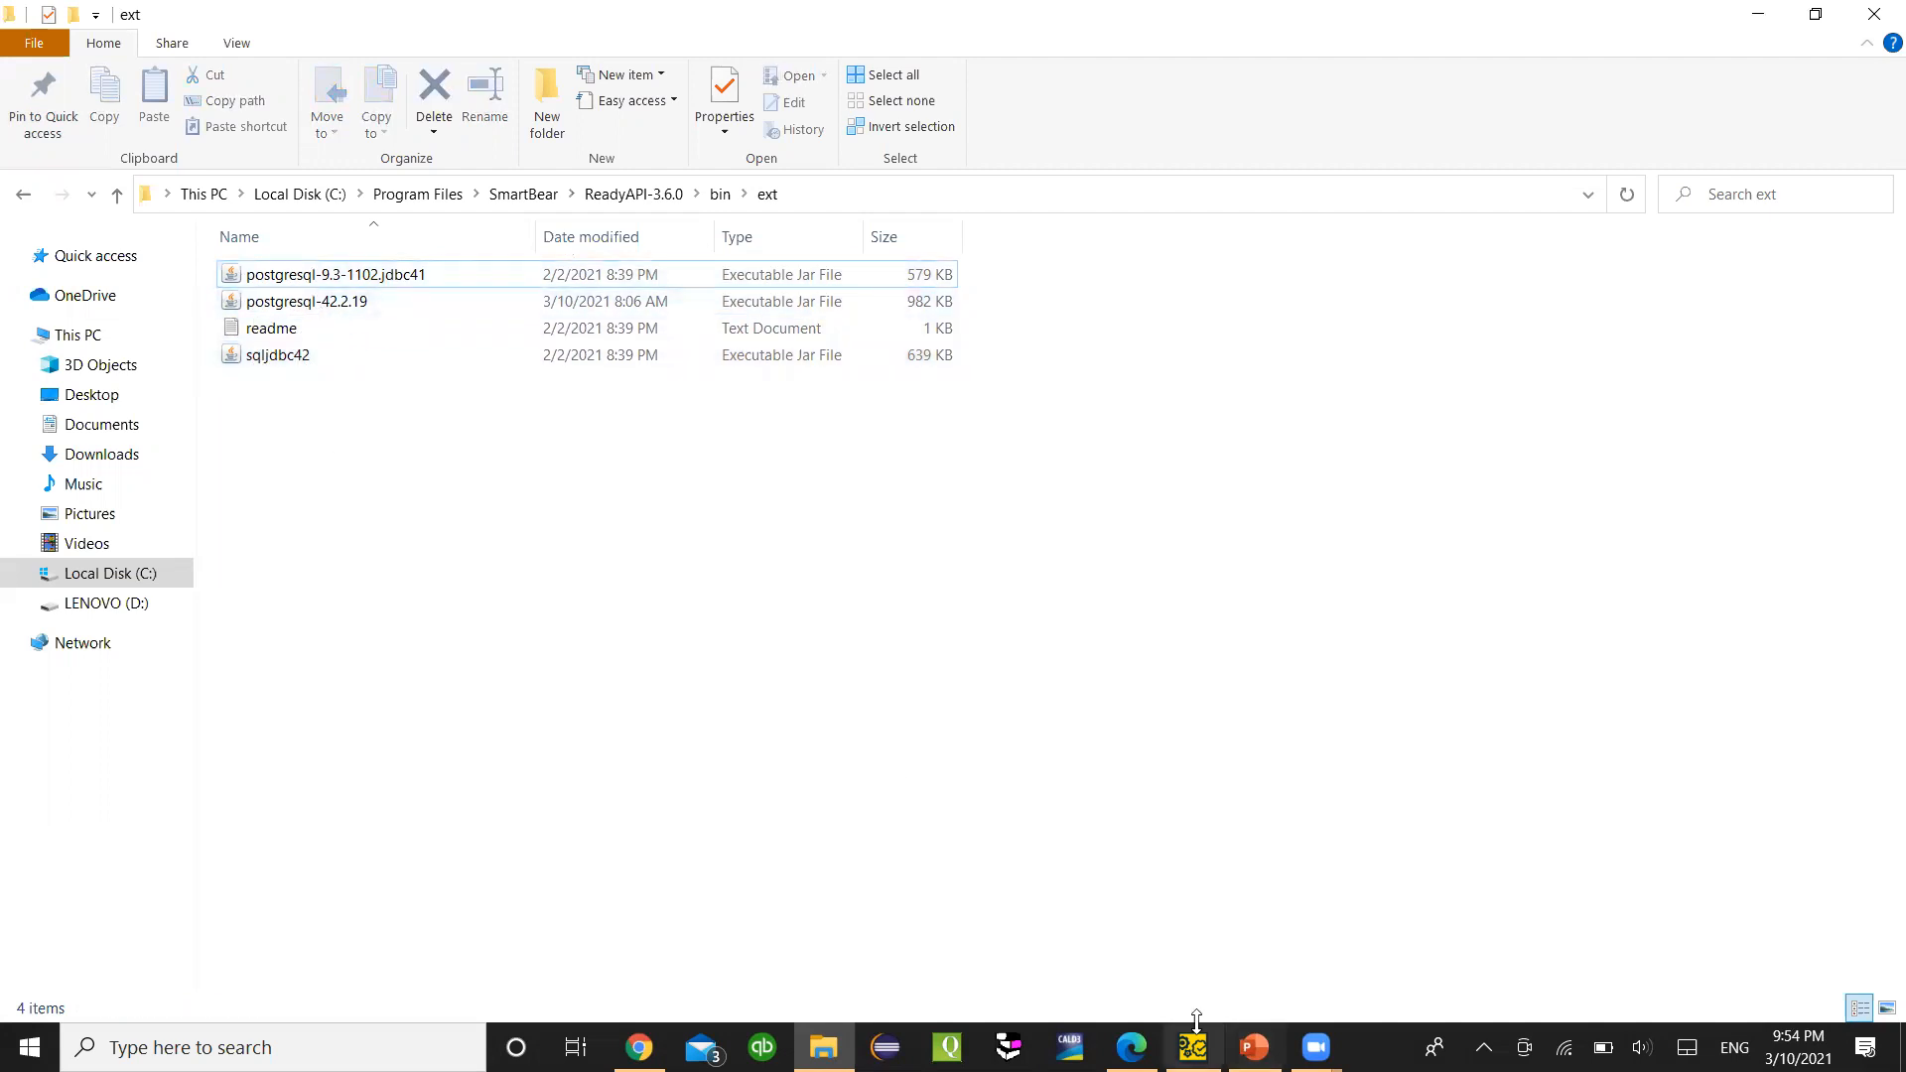
{"action": "left_click", "coordinate": [1131, 1048]}
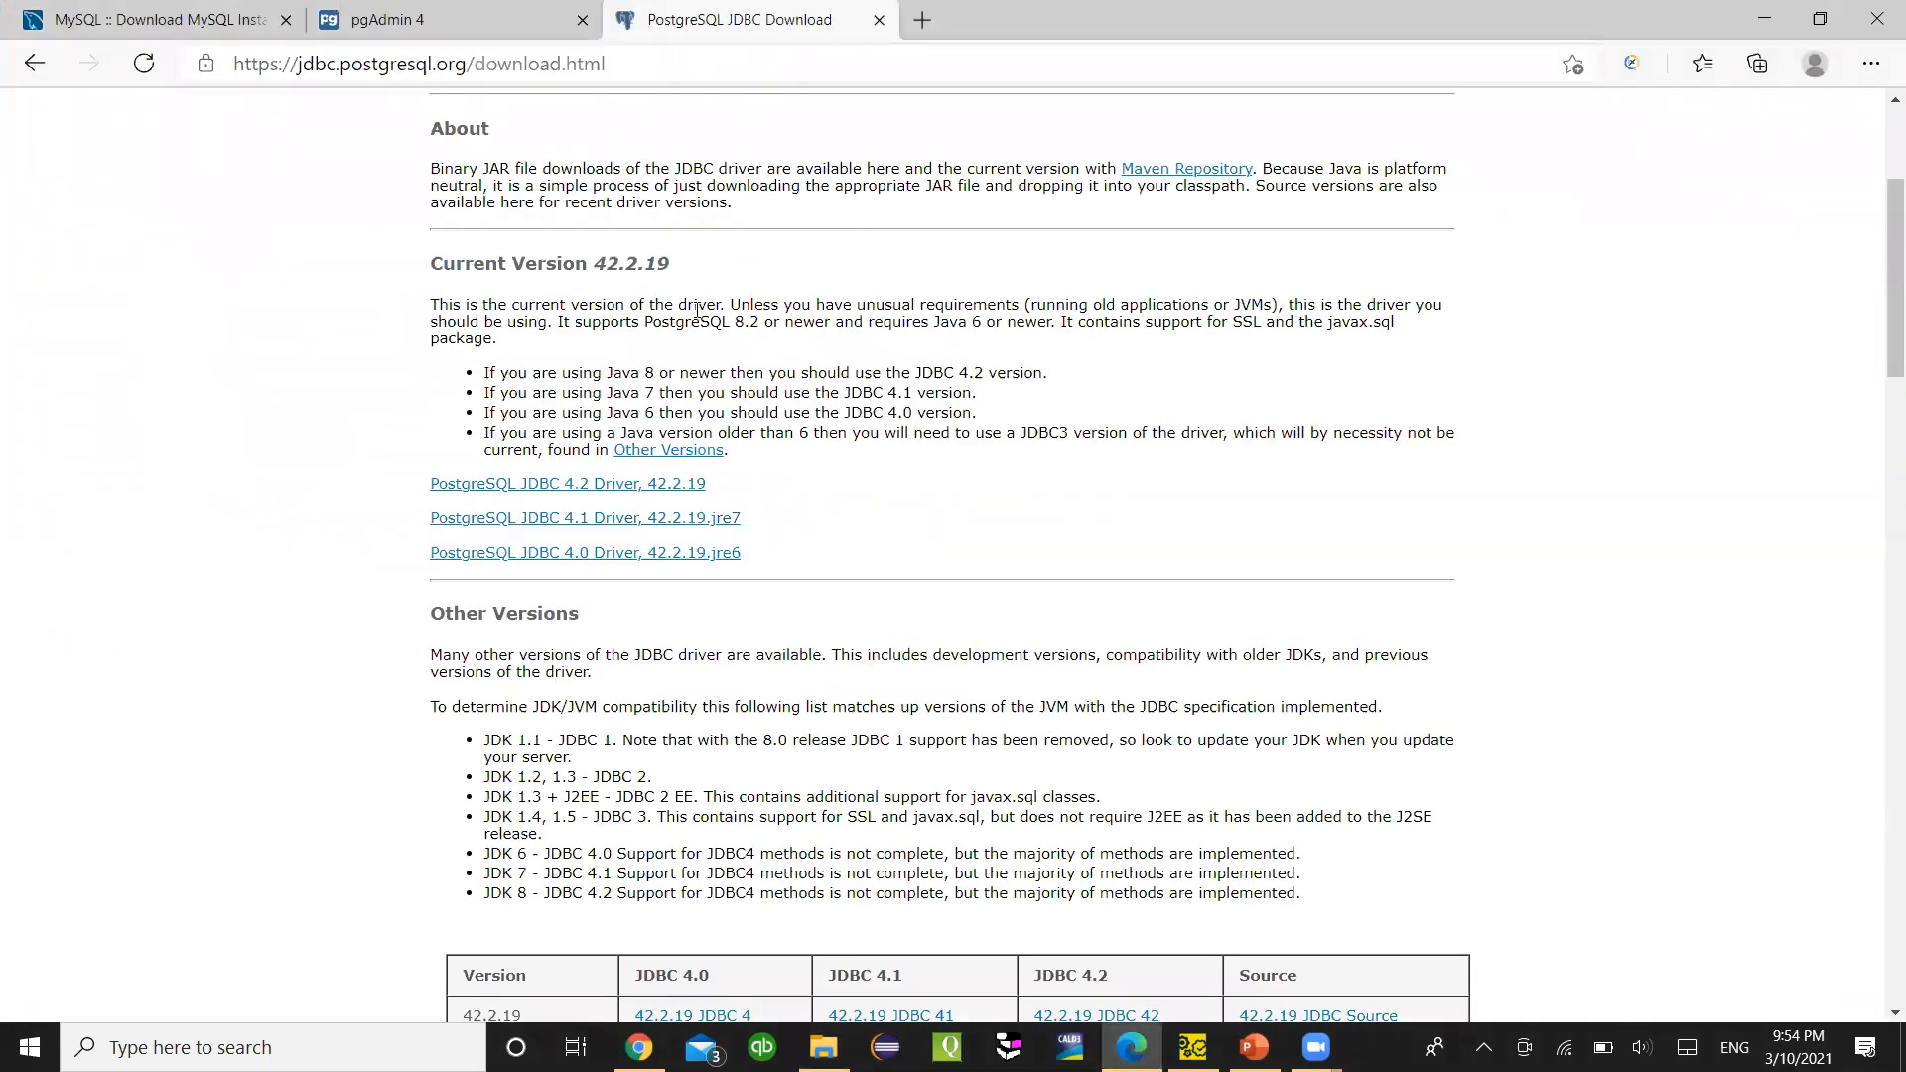
- Scroll the JDBC download page to the top and bring up the PostgreSQL prerequisites slides
{"action": "scroll", "coordinate": [685, 308], "scroll_direction": "up", "scroll_amount": 3}
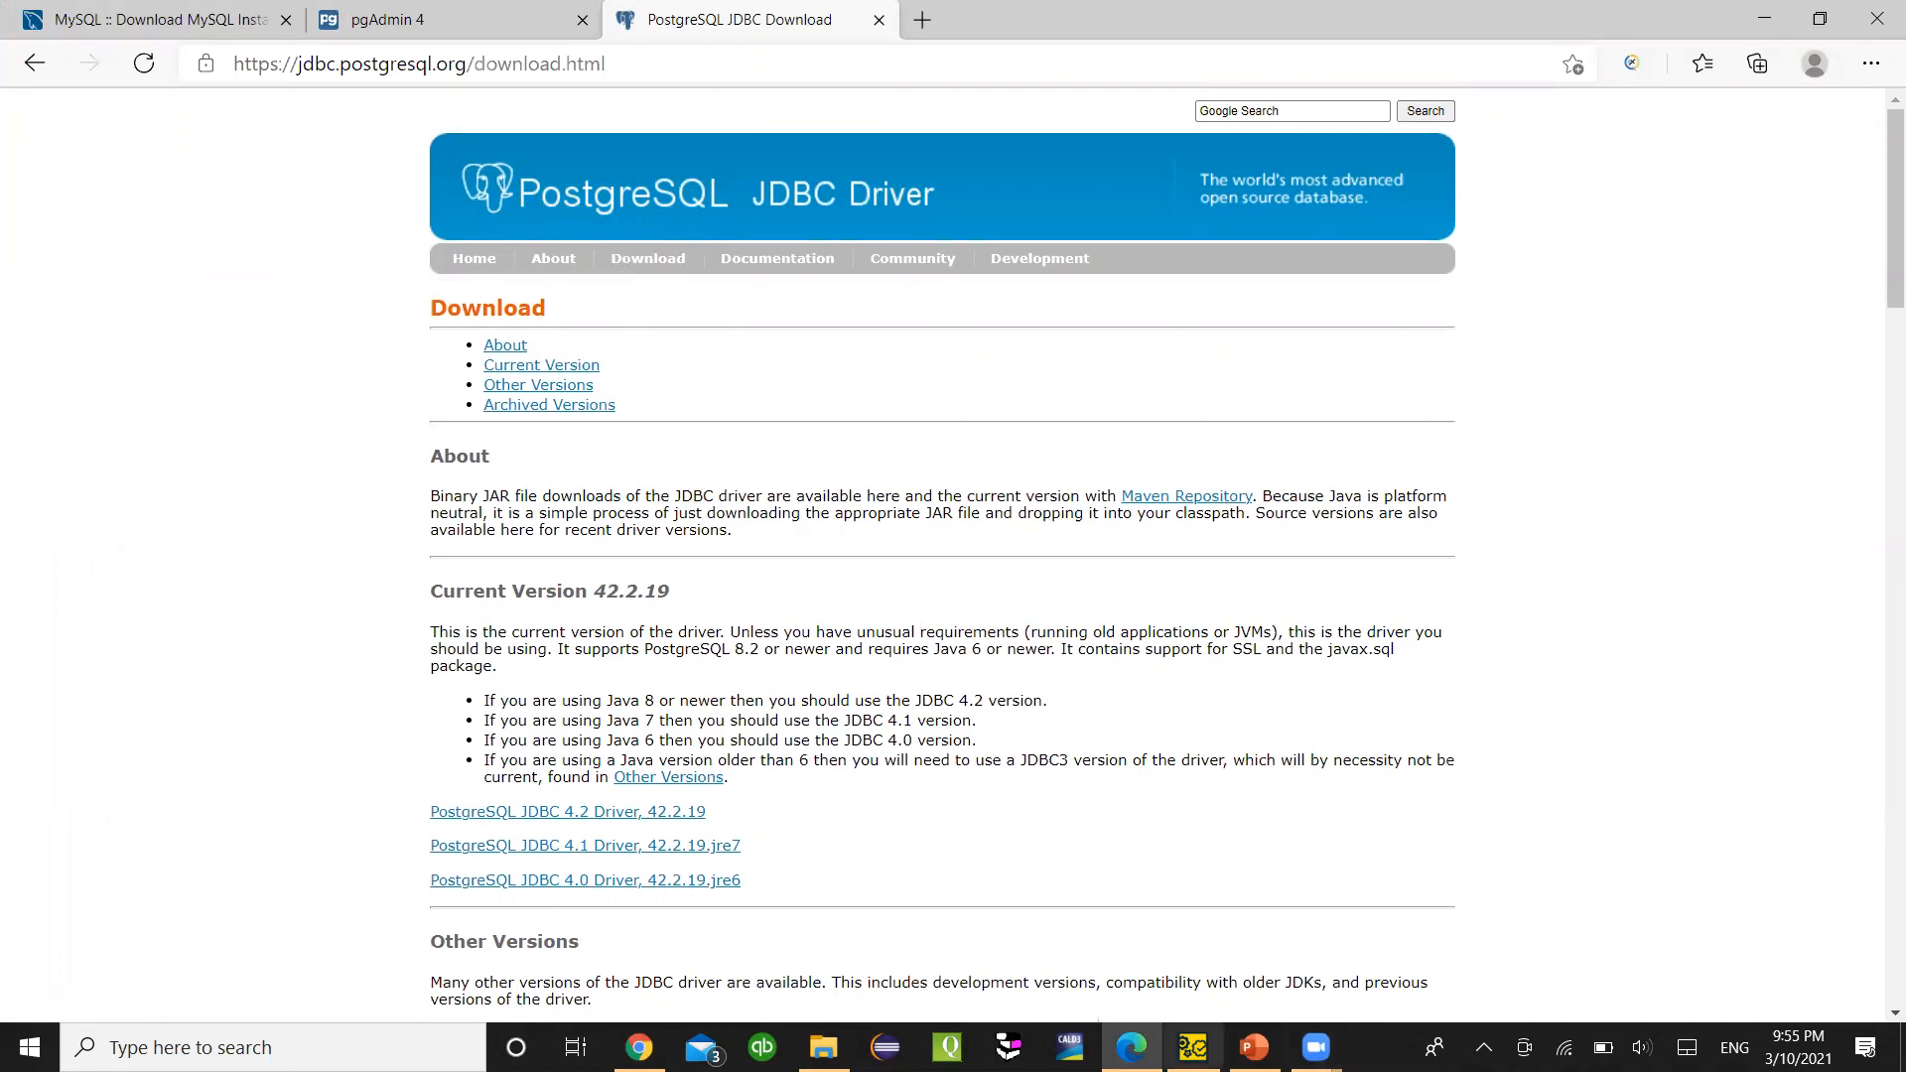
{"action": "left_click", "coordinate": [1192, 1047]}
{"action": "left_click", "coordinate": [1253, 1047]}
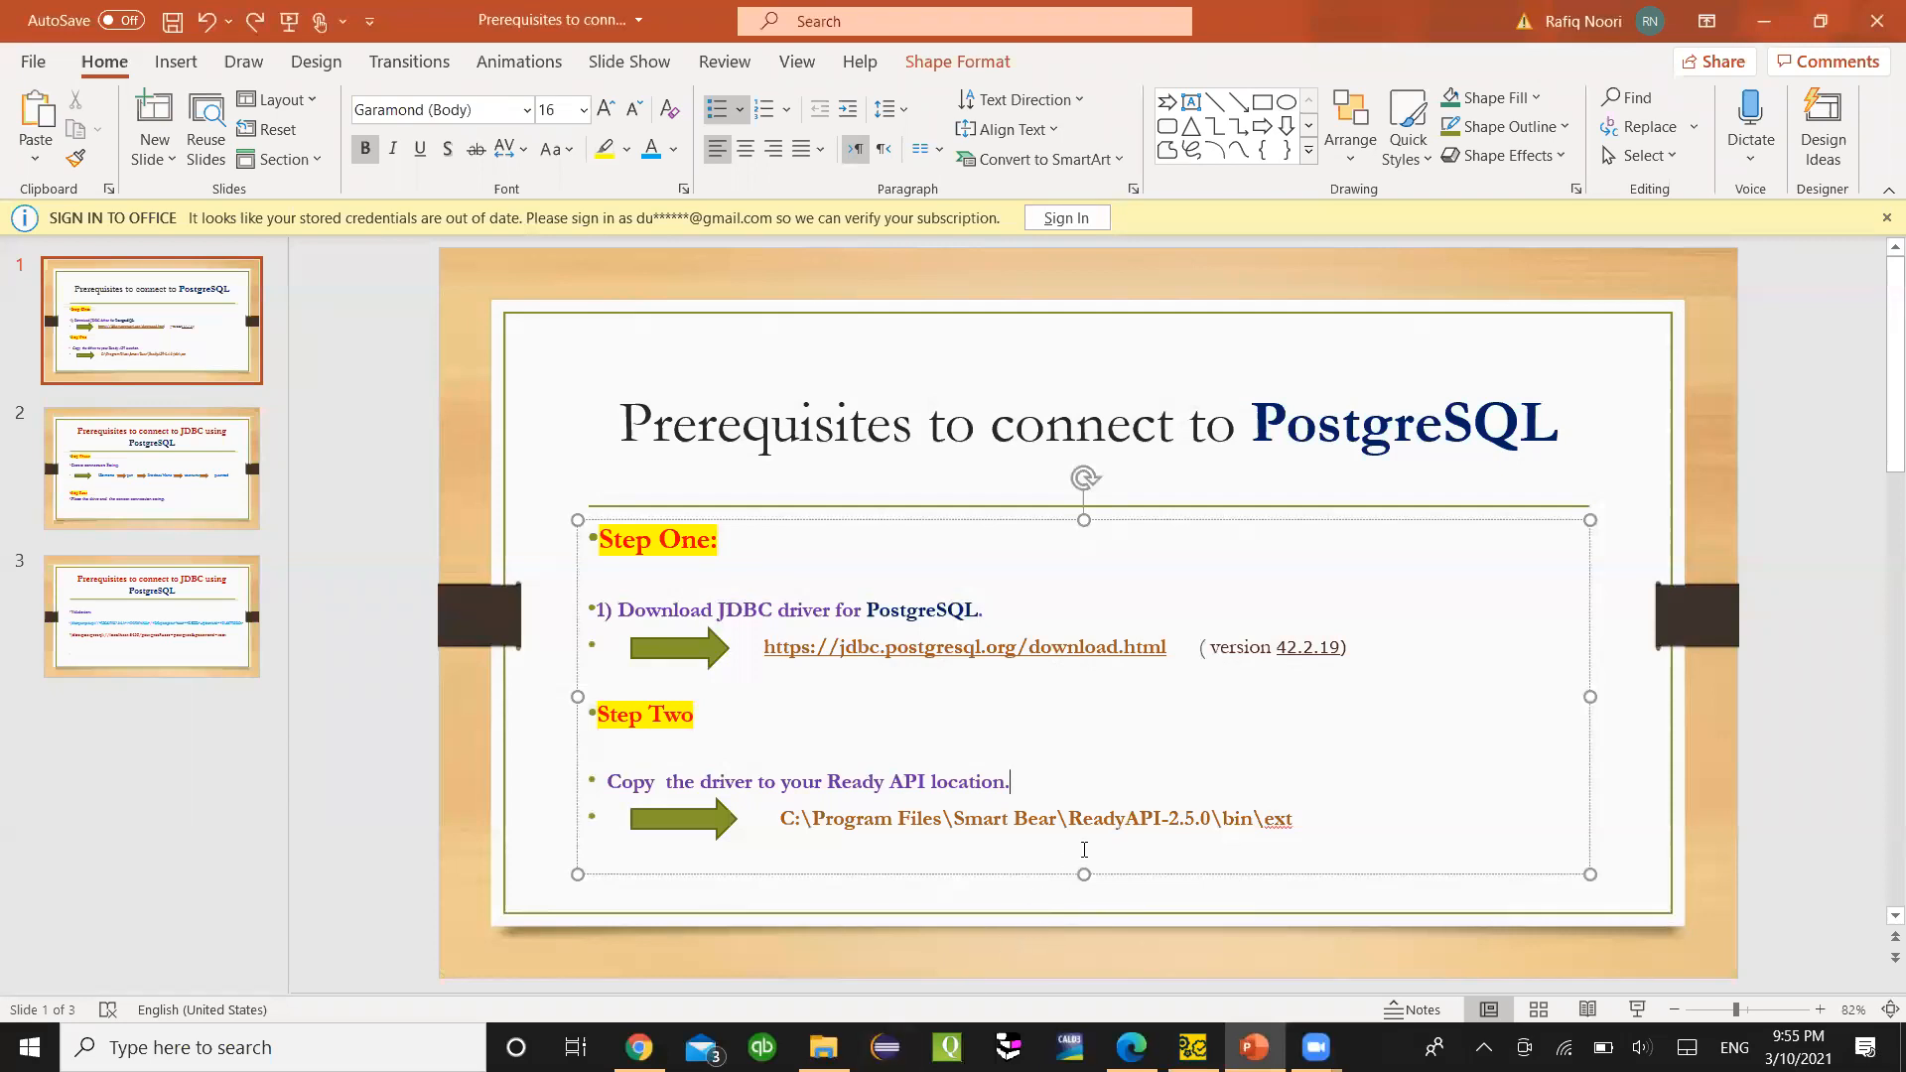
- Recheck the ext folder's sqljdbc42 and postgresql-9.3-1102.jdbc41 driver jars
{"action": "left_click", "coordinate": [823, 1047]}
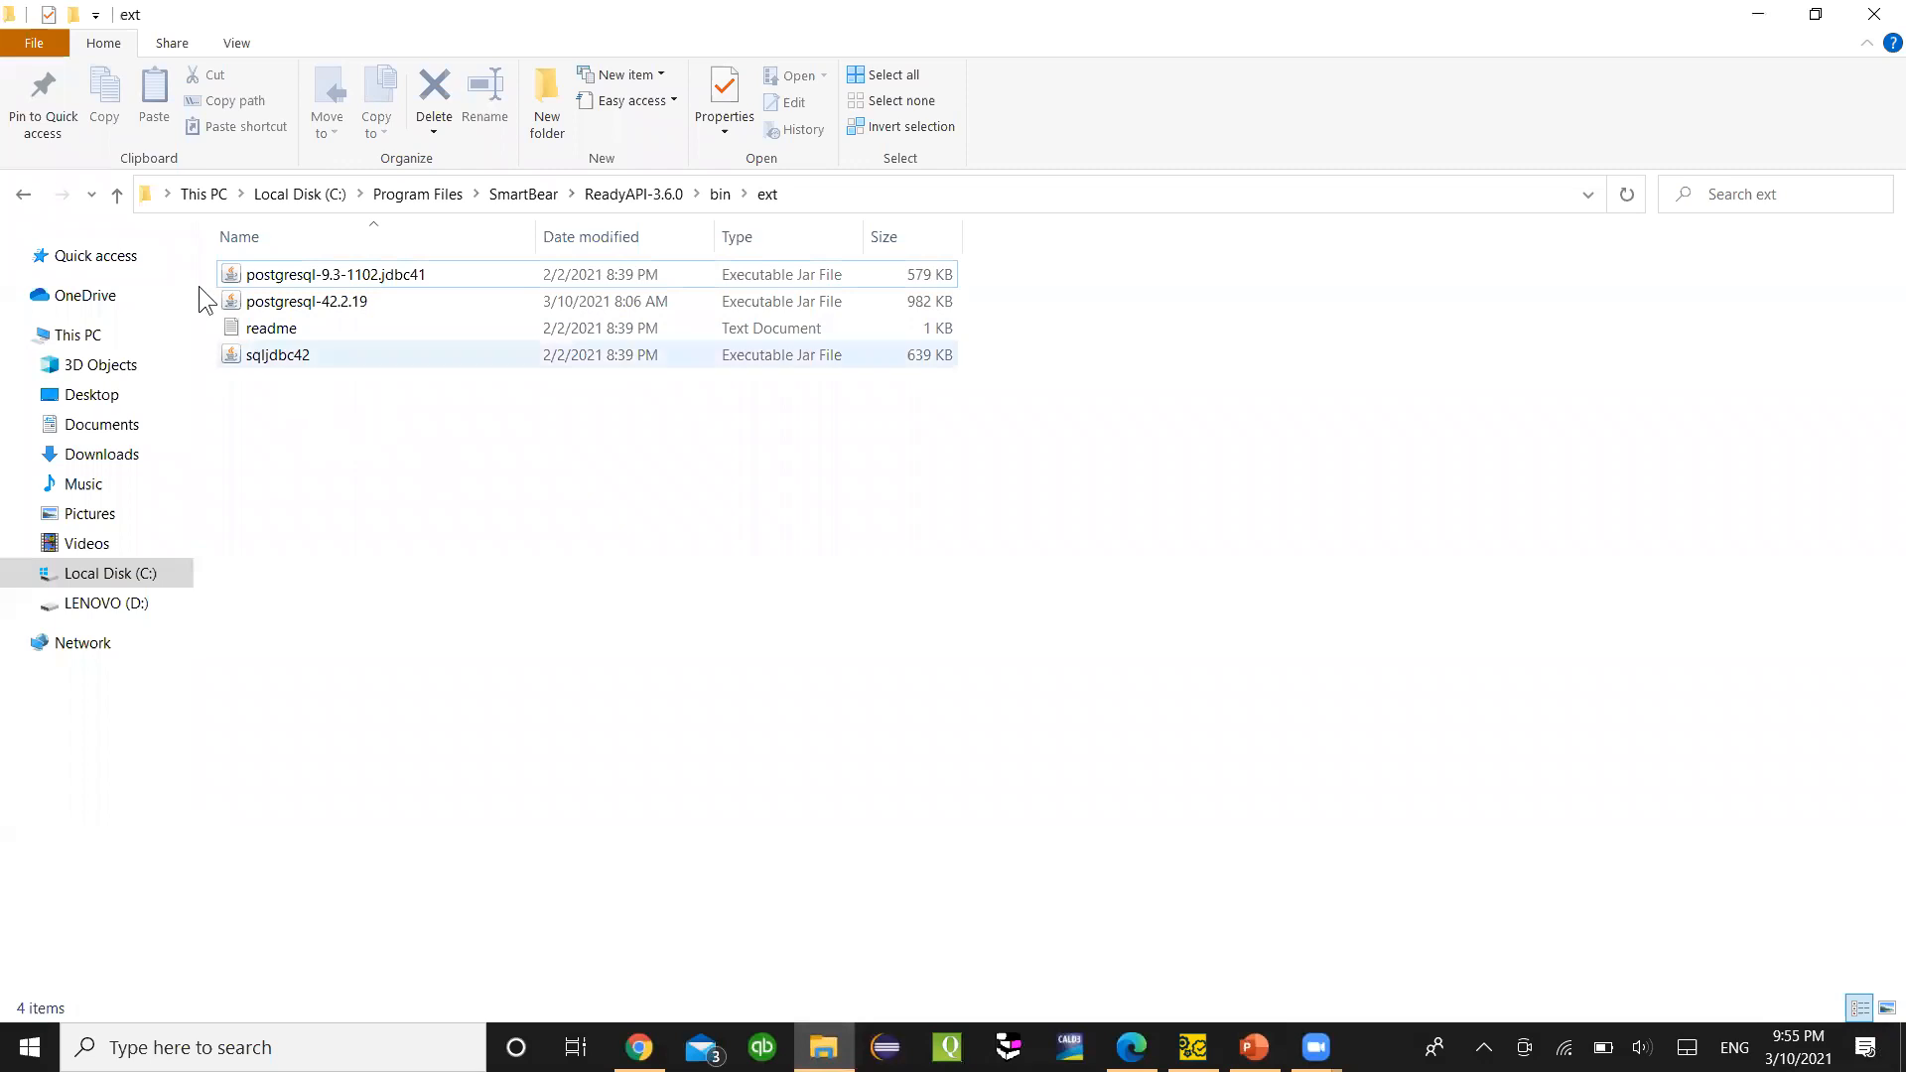
{"action": "left_click", "coordinate": [32, 203]}
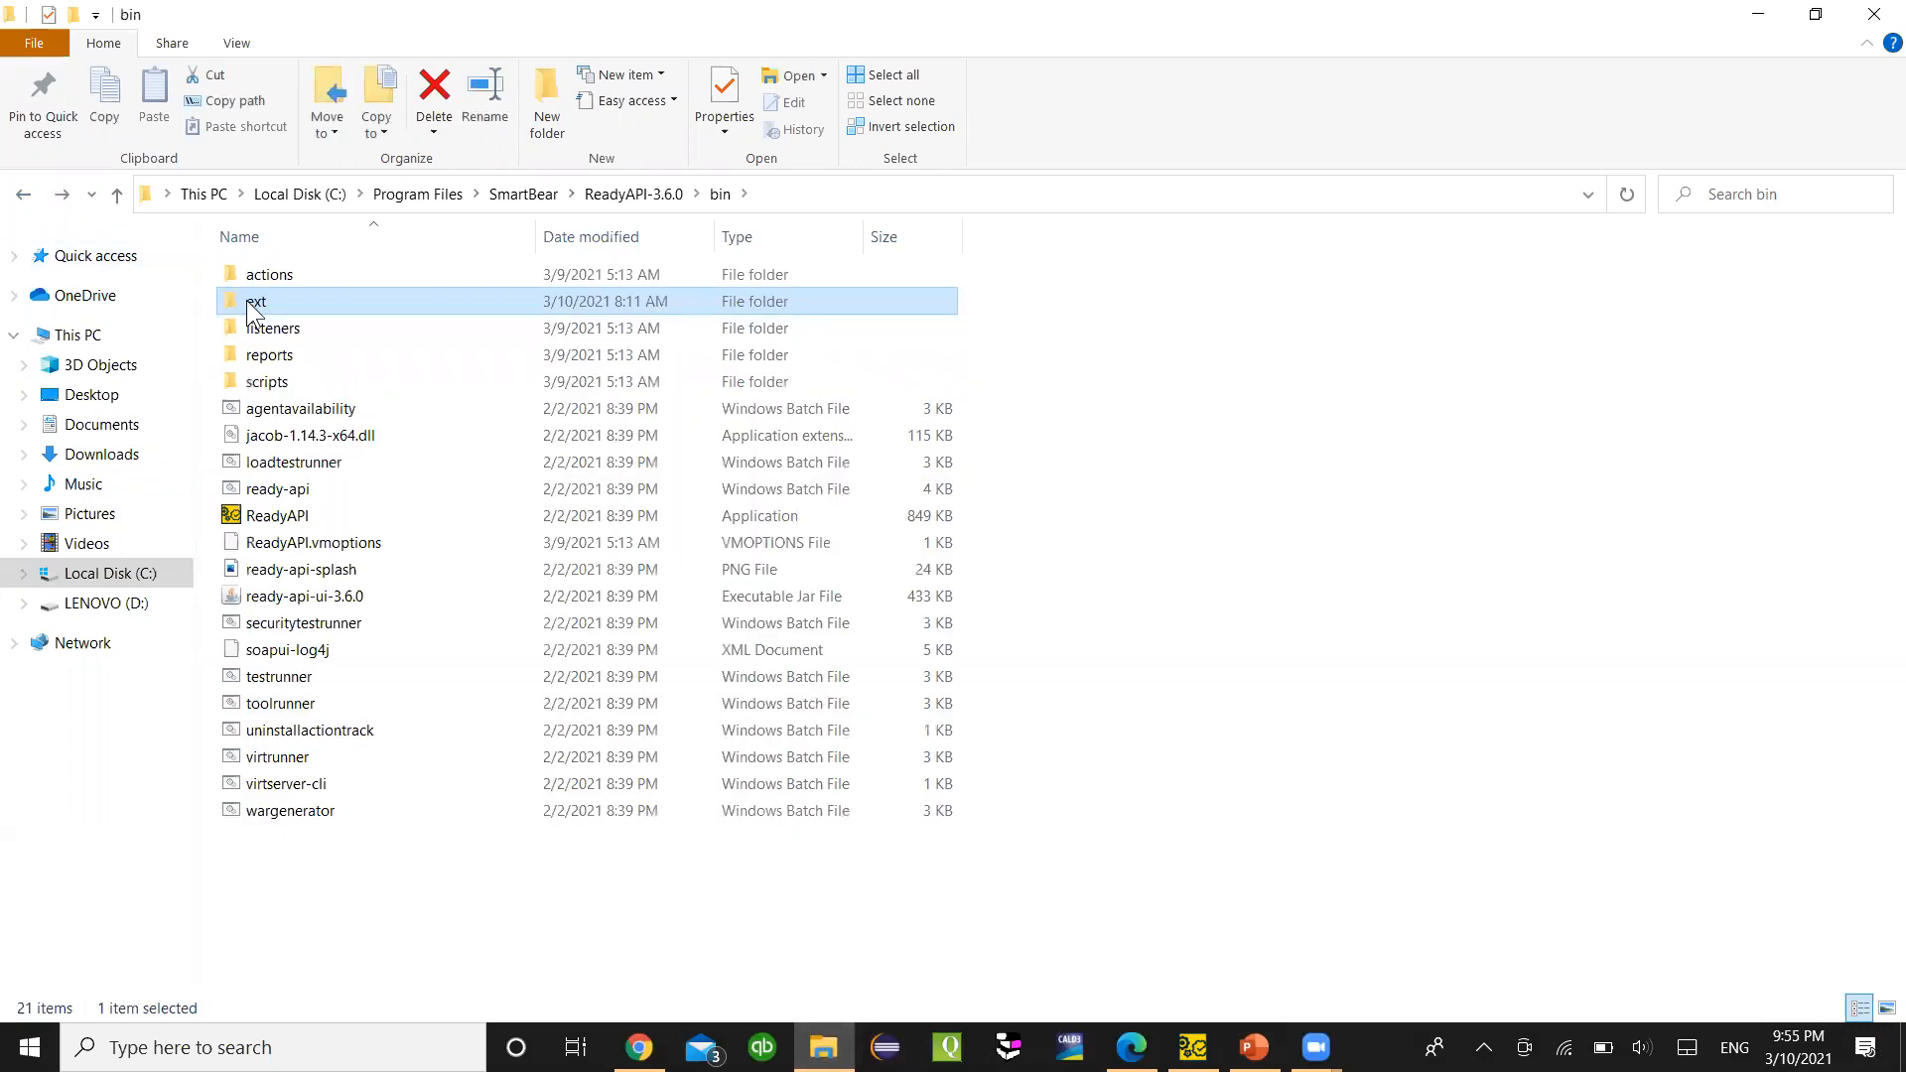
{"action": "double_click", "coordinate": [246, 300]}
{"action": "left_click", "coordinate": [260, 357]}
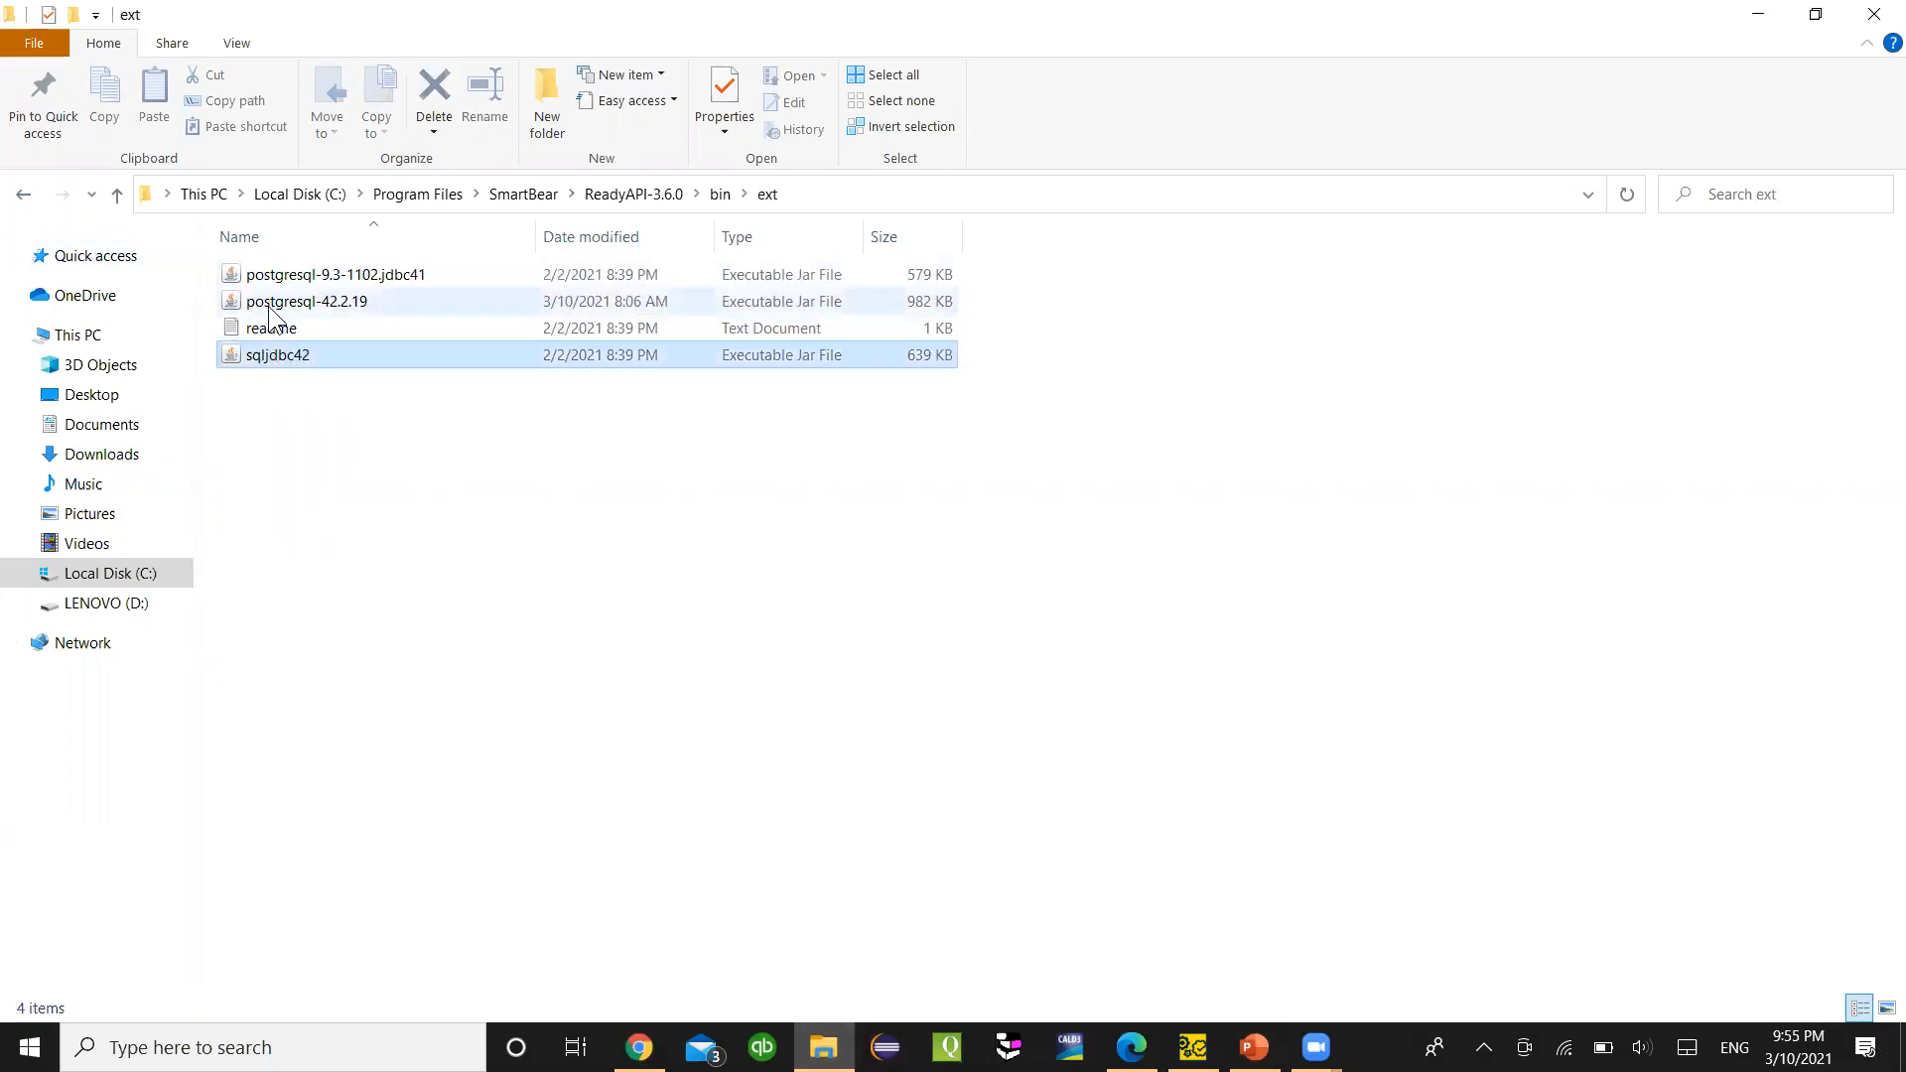
{"action": "left_click", "coordinate": [286, 283], "text": "ctrl"}
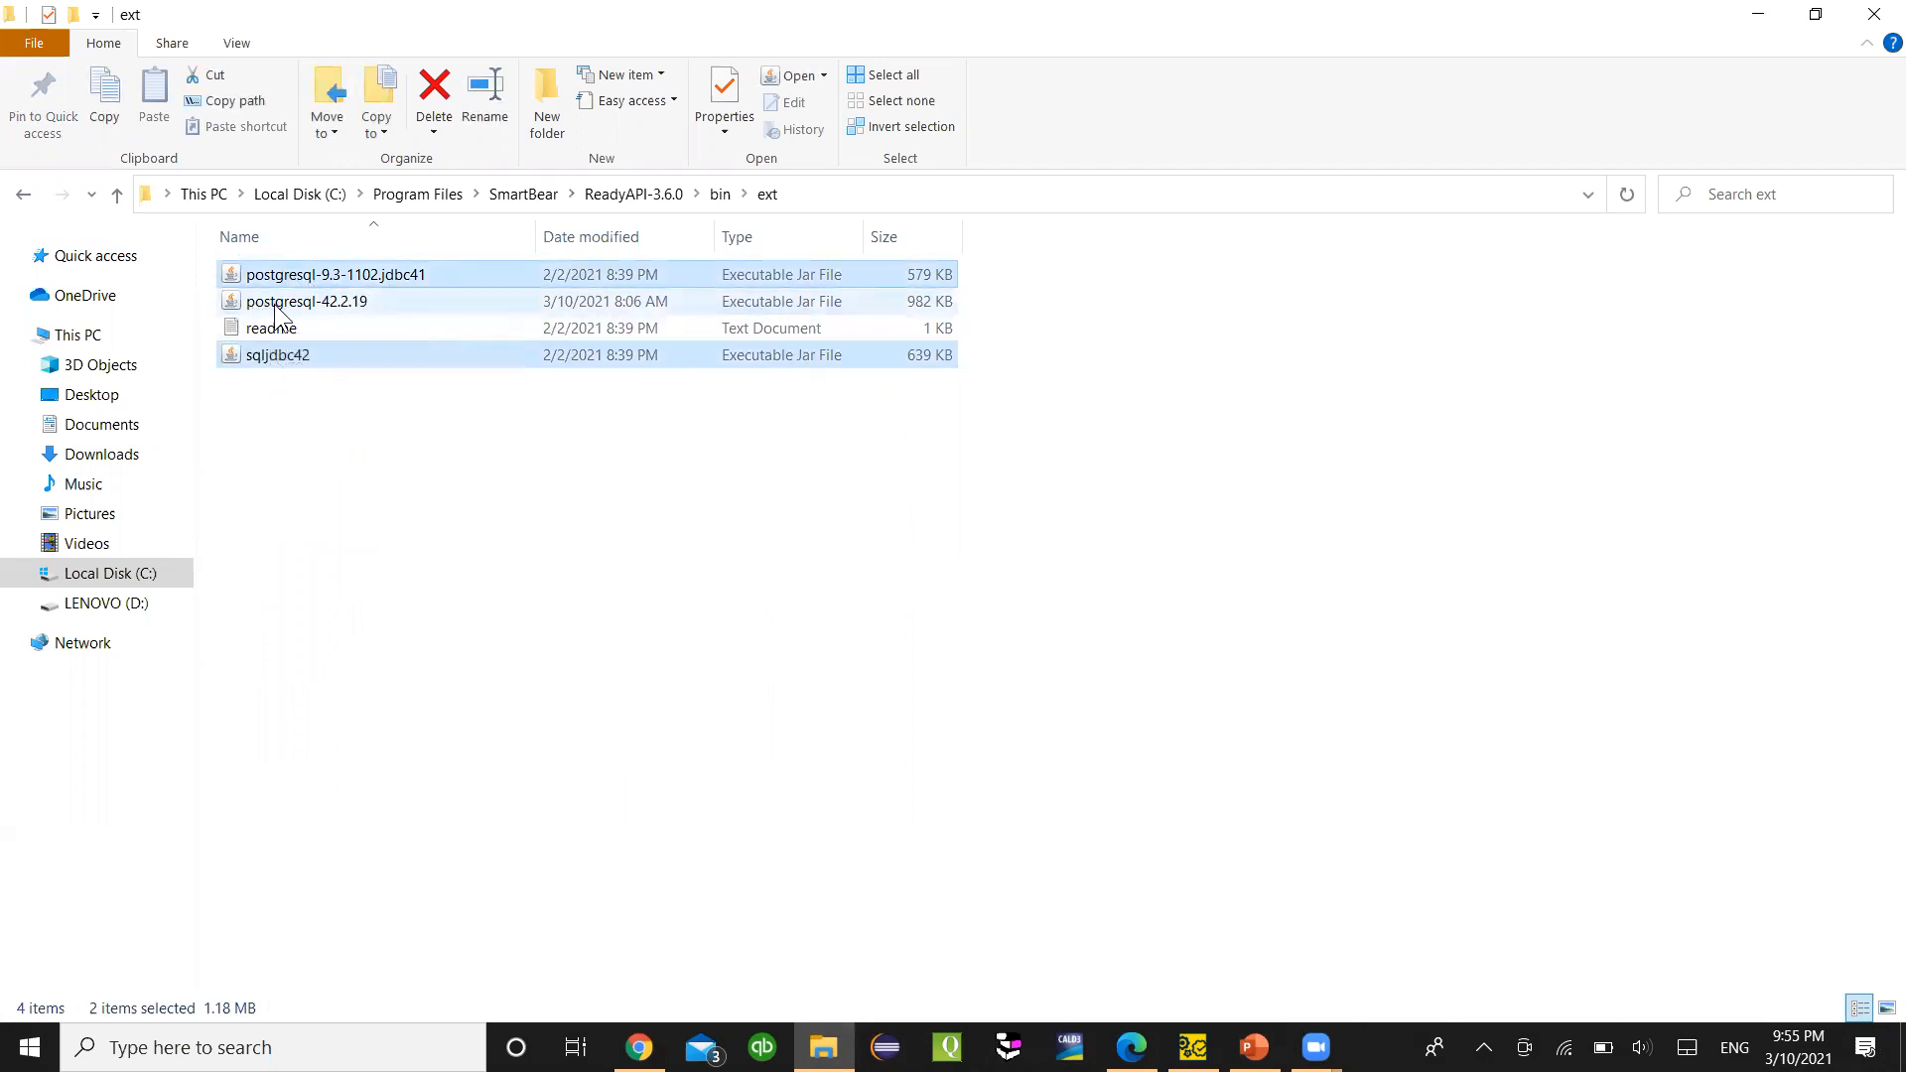
{"action": "left_click", "coordinate": [345, 480]}
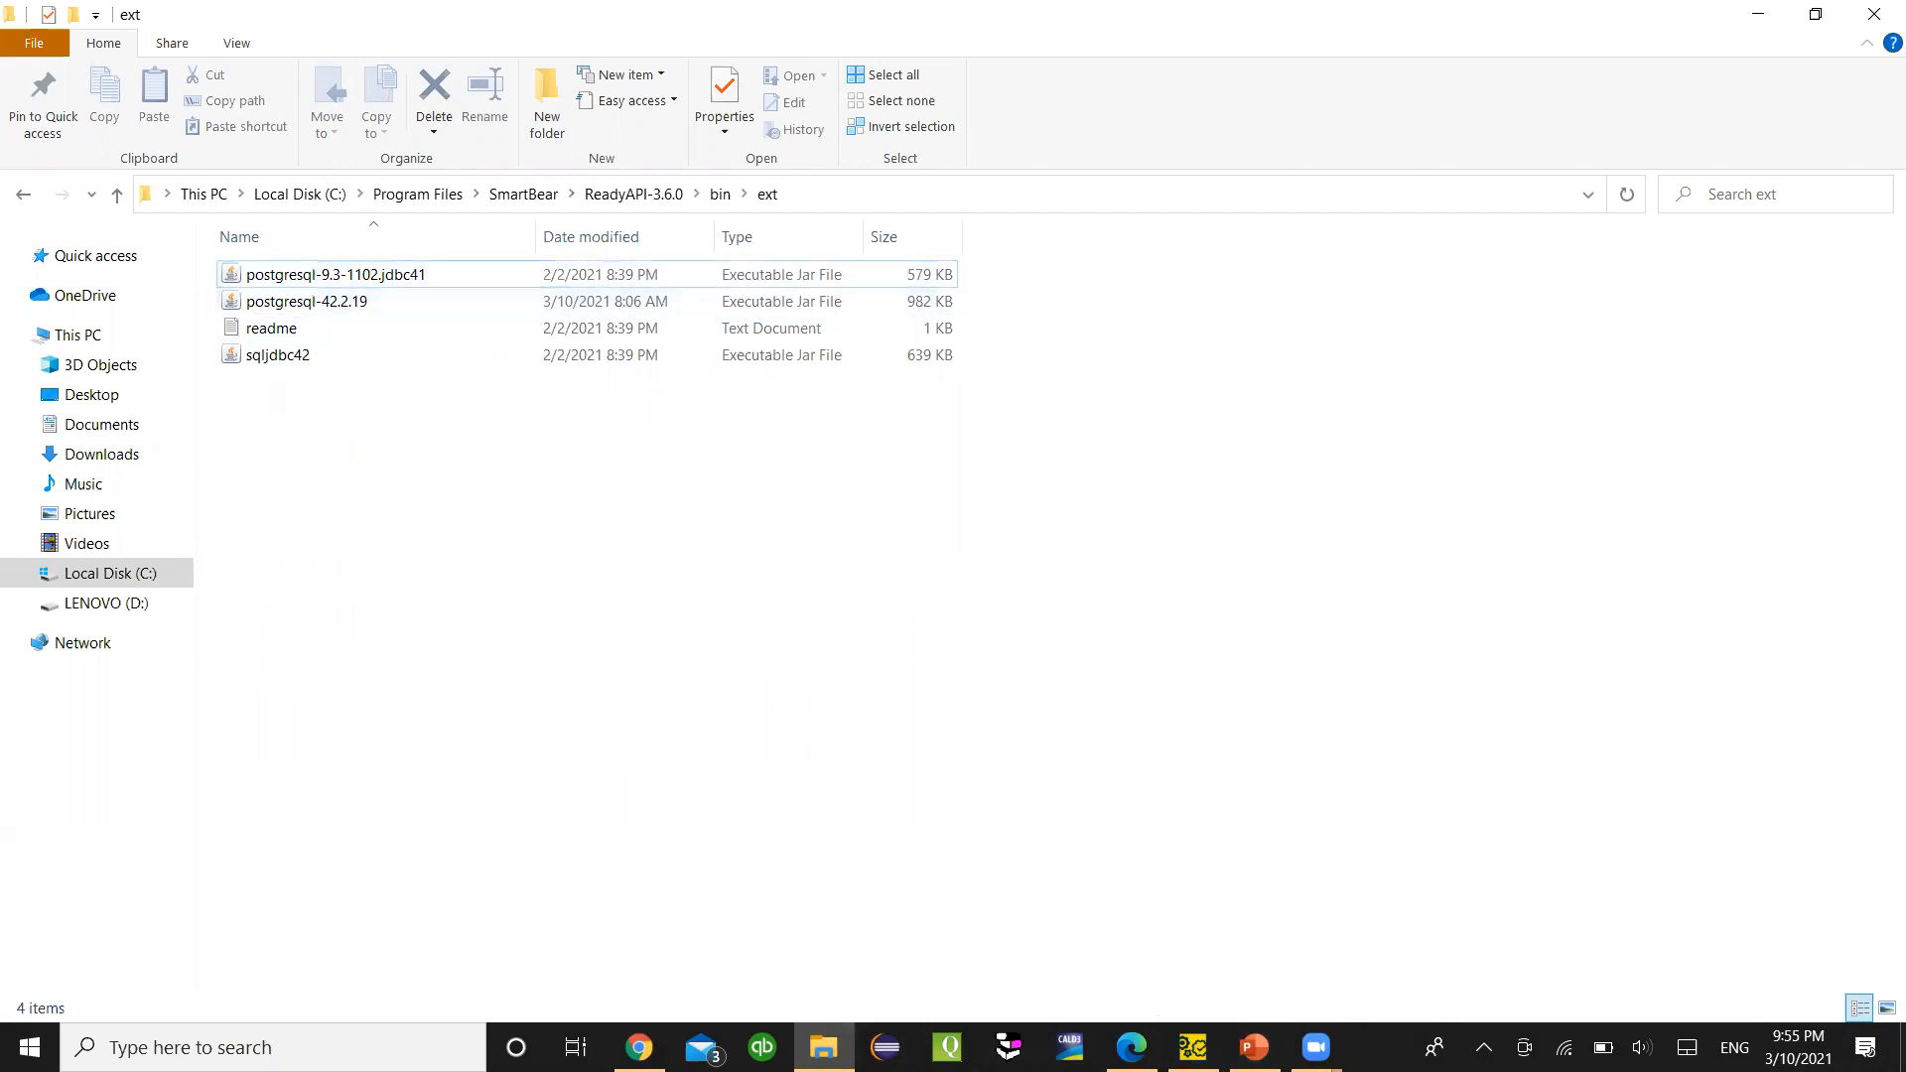
- Cycle through the browser, ReadyAPI and Explorer, then show slide 2 on connection strings
{"action": "left_click", "coordinate": [1130, 1046]}
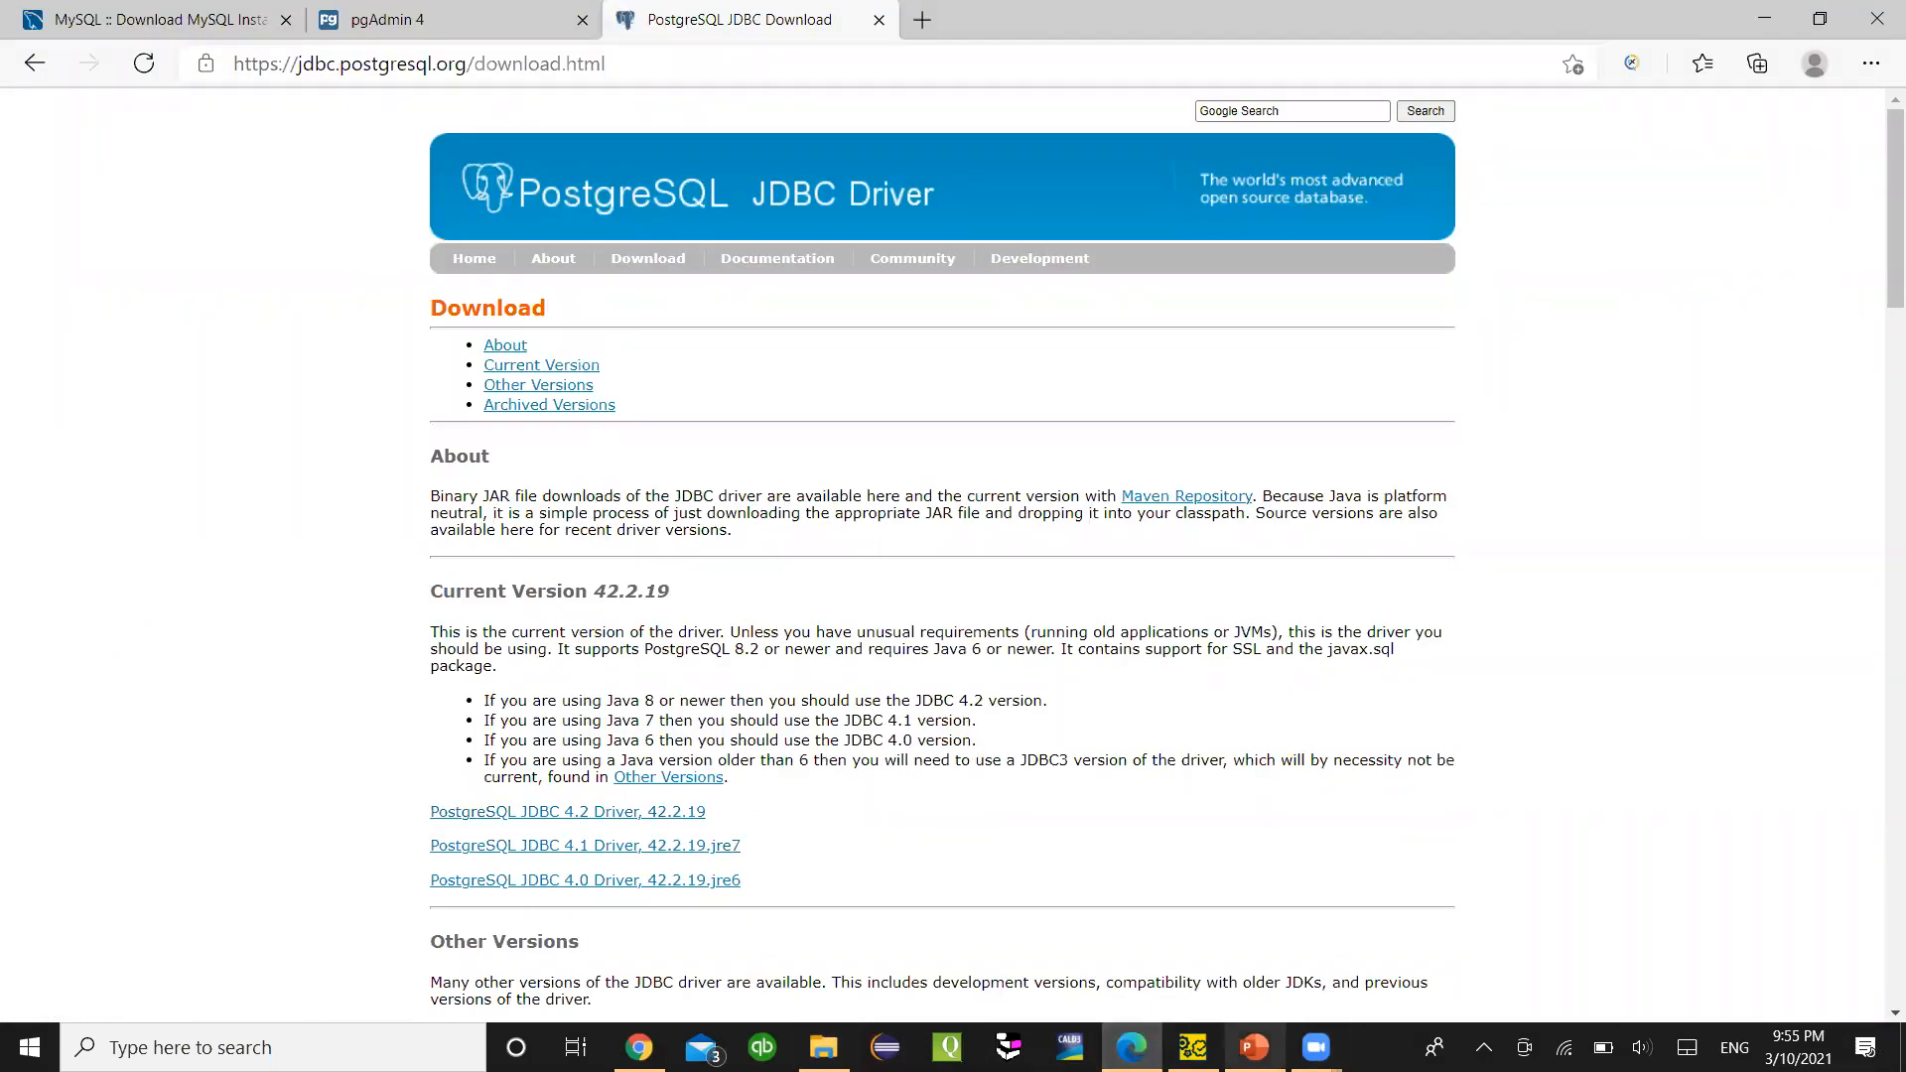
{"action": "left_click", "coordinate": [1253, 1046]}
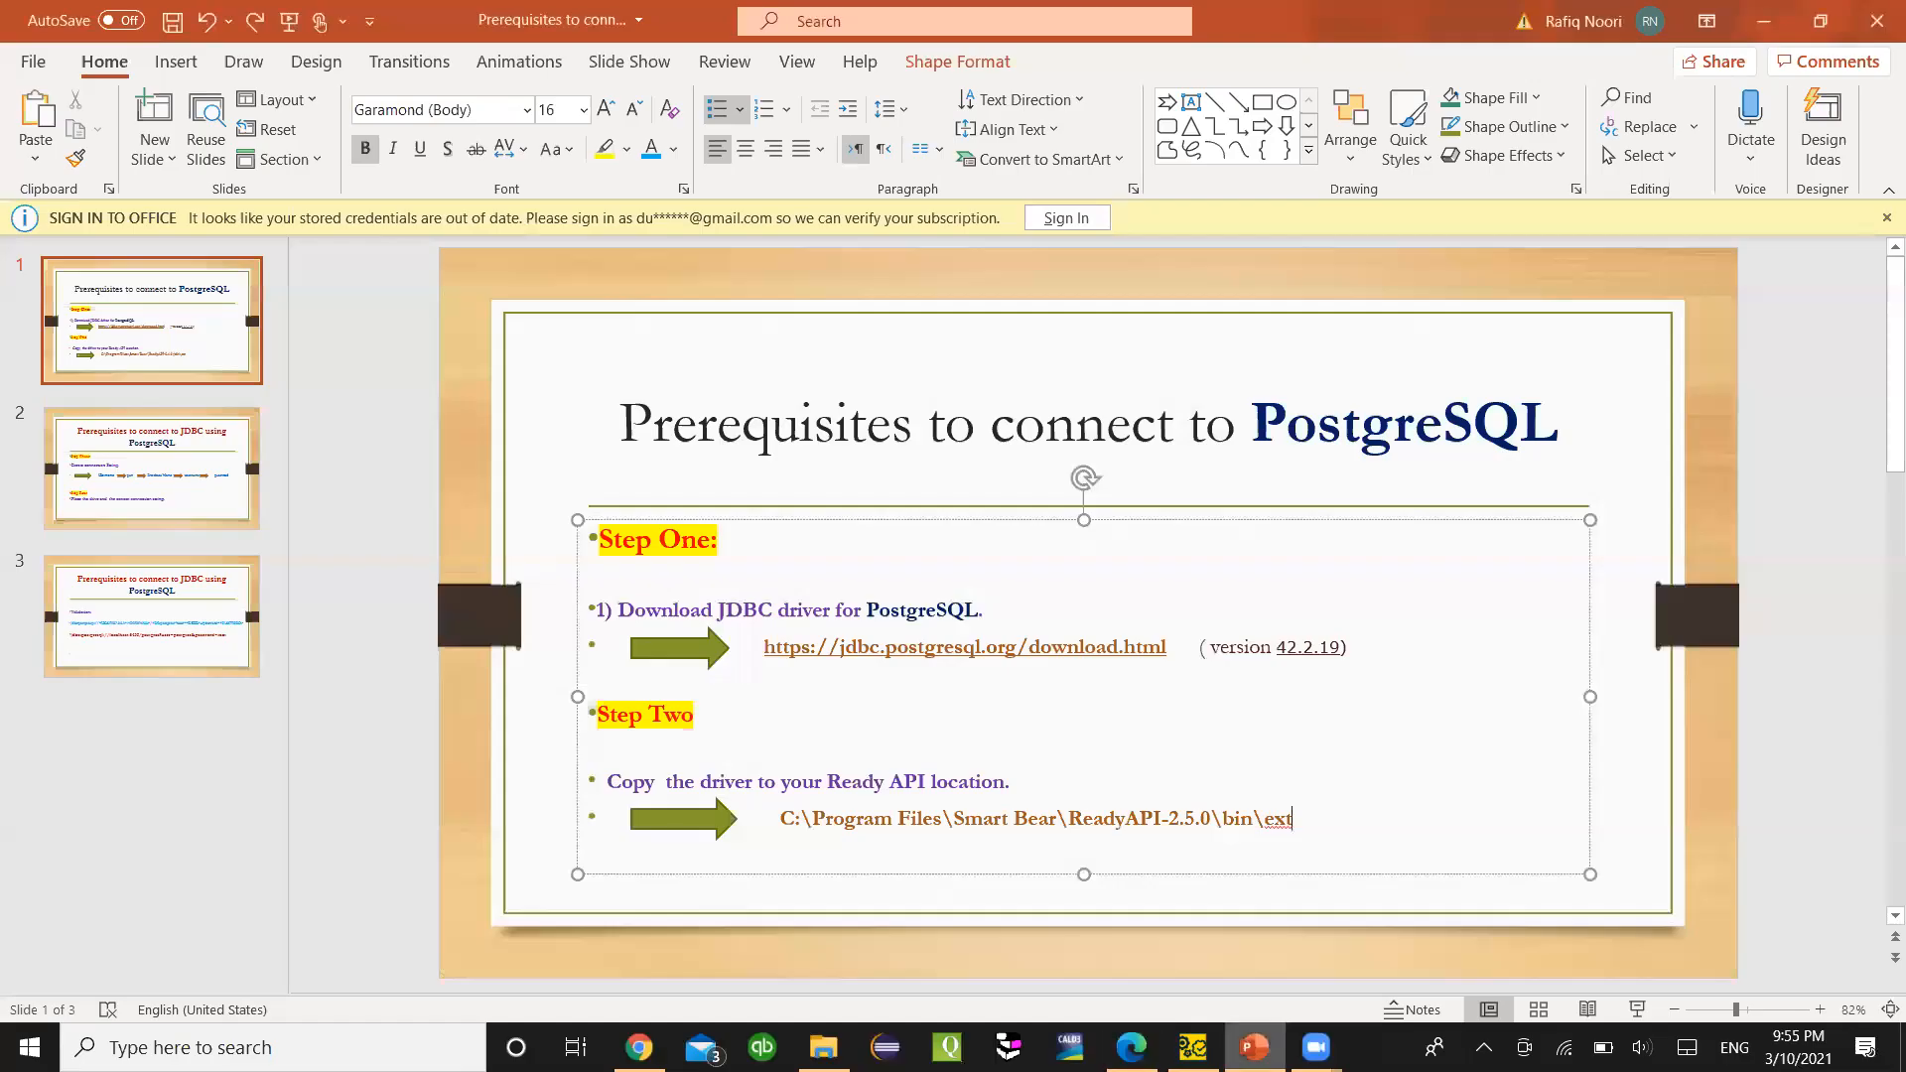
{"action": "left_click", "coordinate": [1192, 1047]}
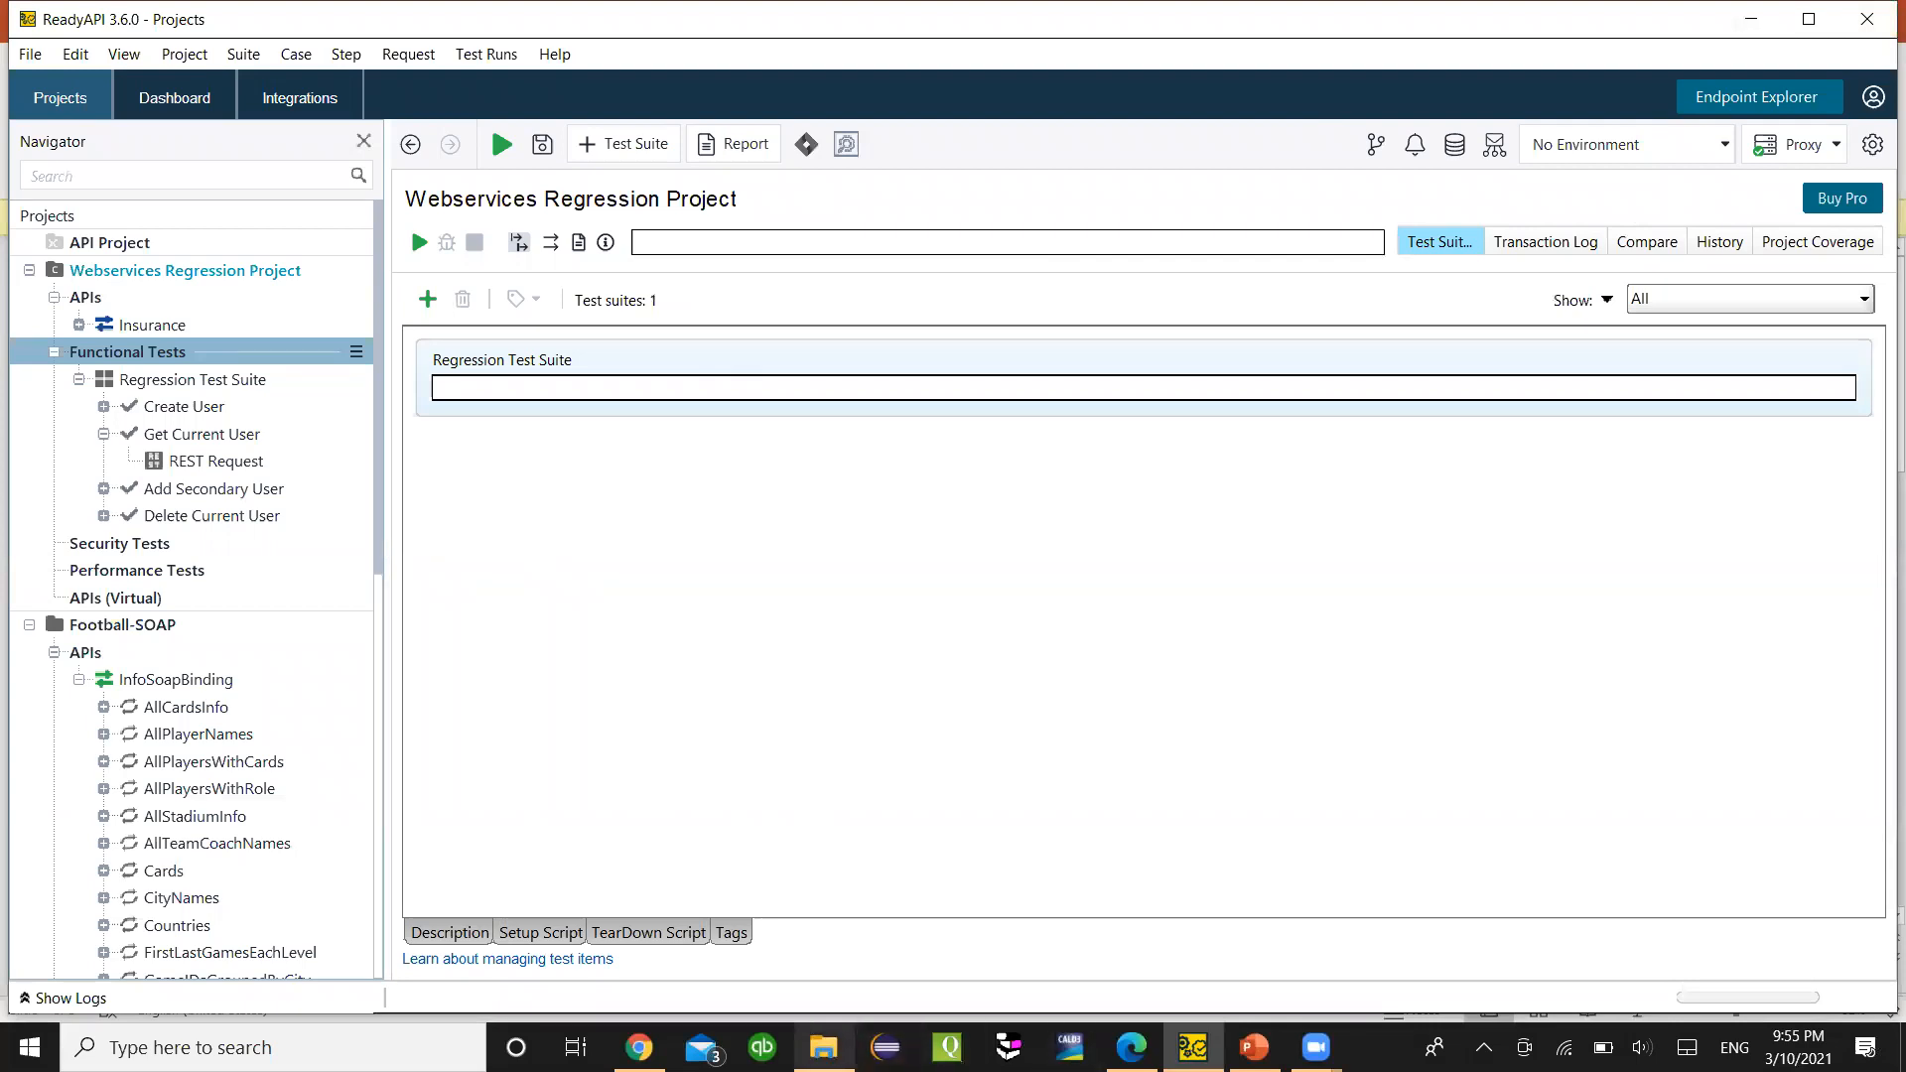
{"action": "left_click", "coordinate": [823, 1047]}
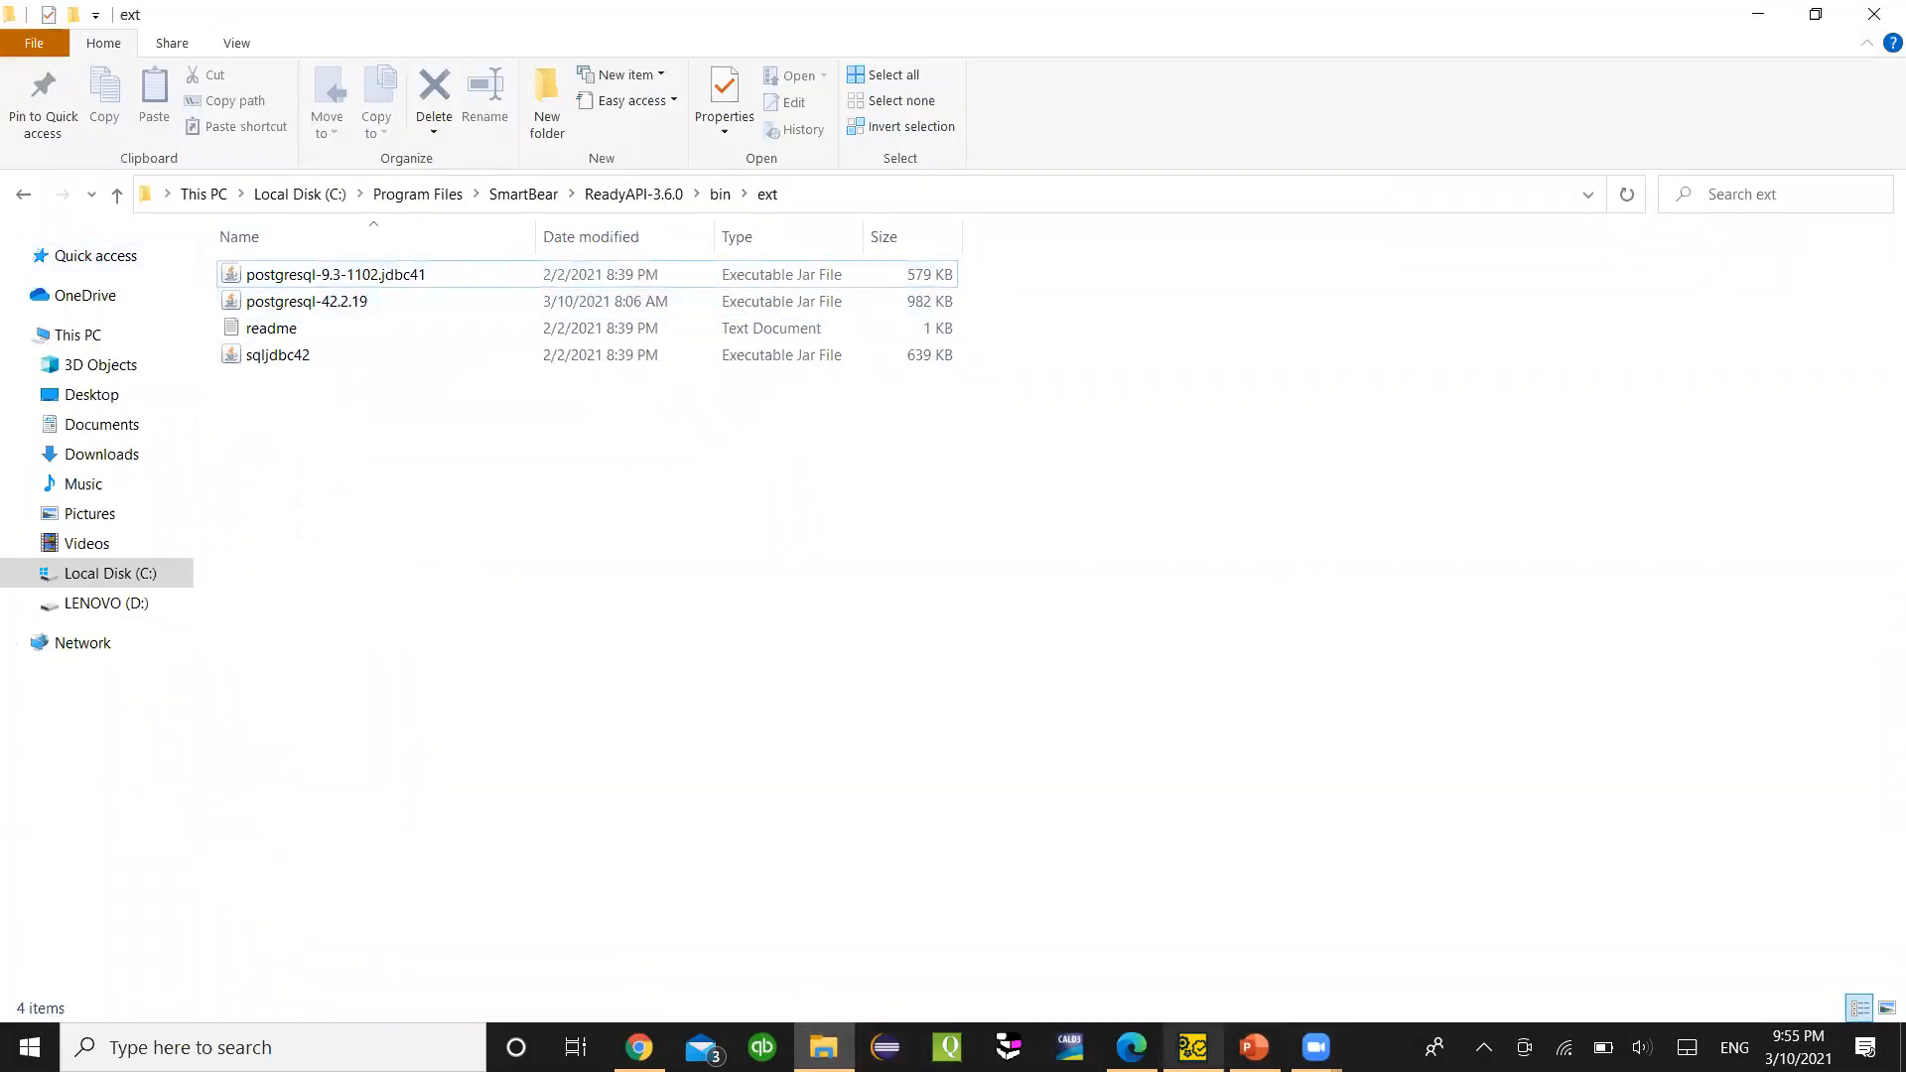
{"action": "left_click", "coordinate": [1192, 1046]}
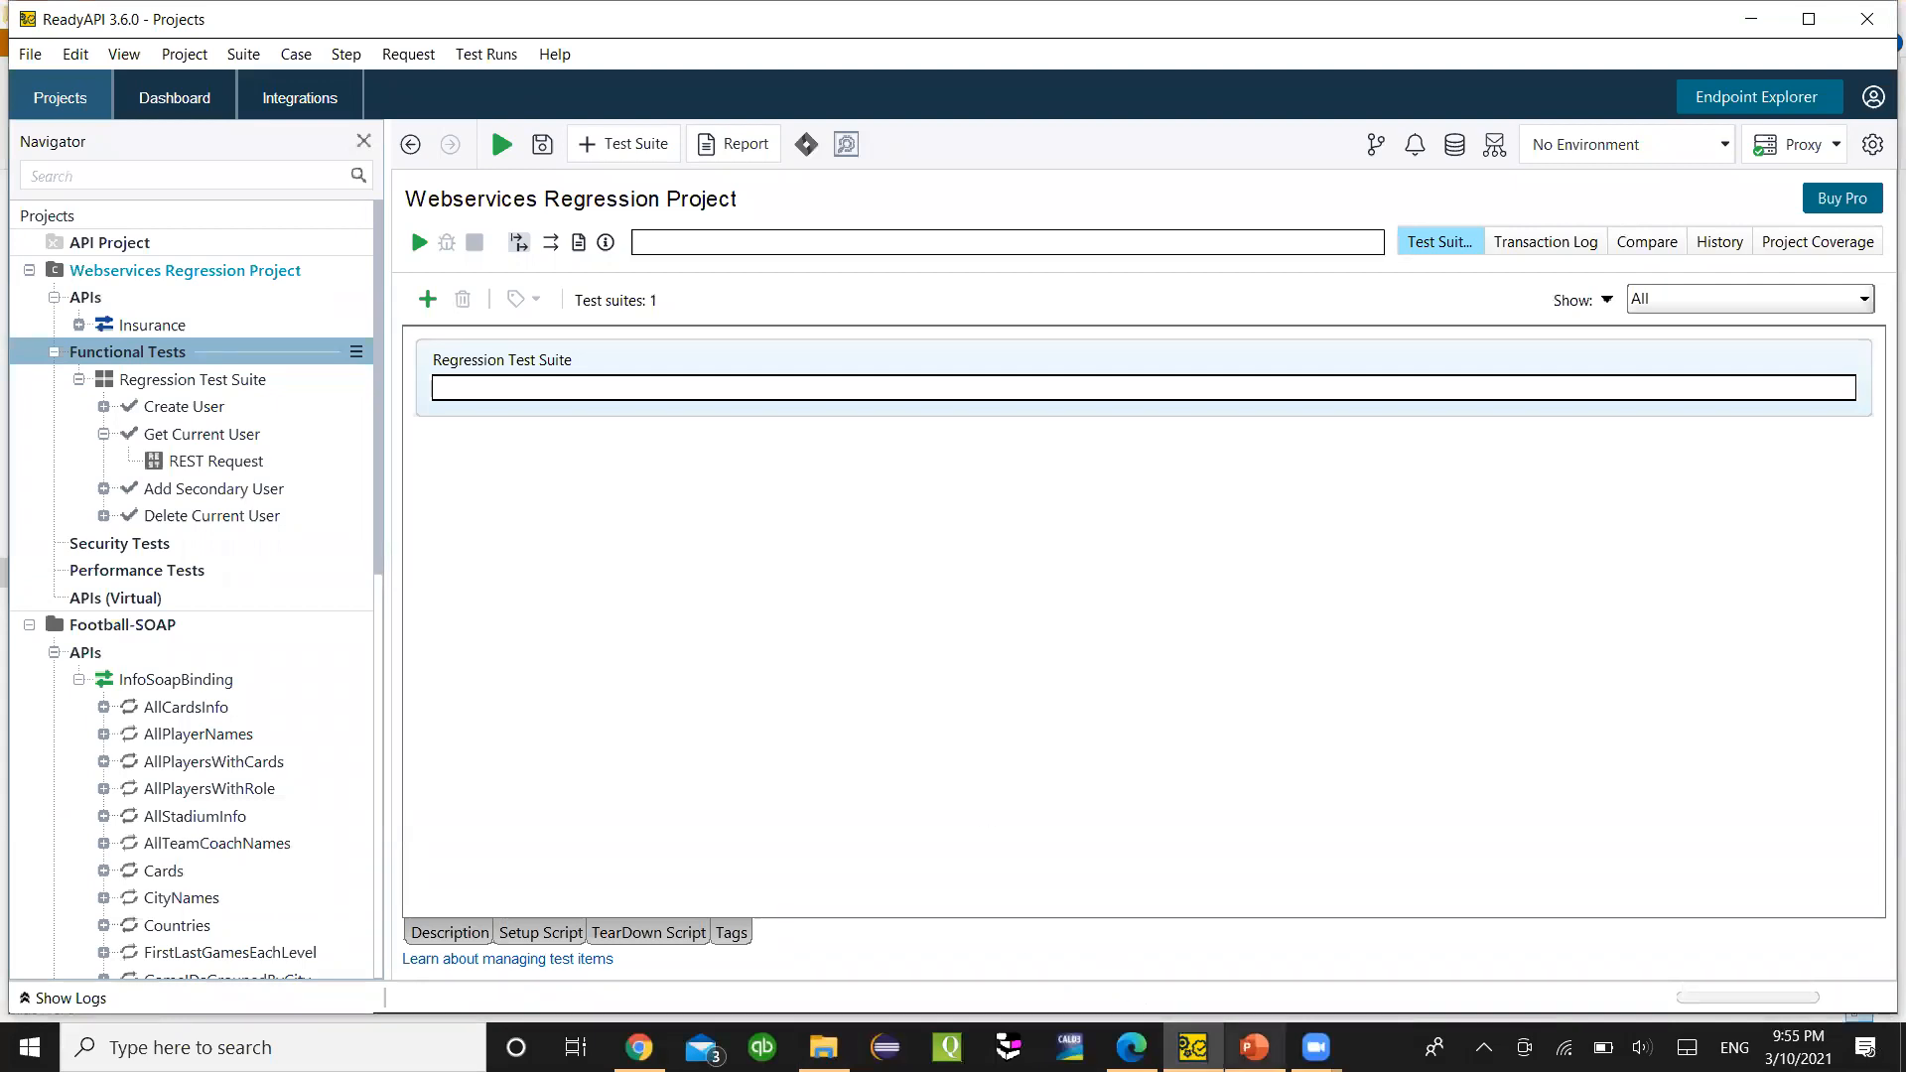
{"action": "left_click", "coordinate": [1254, 1046]}
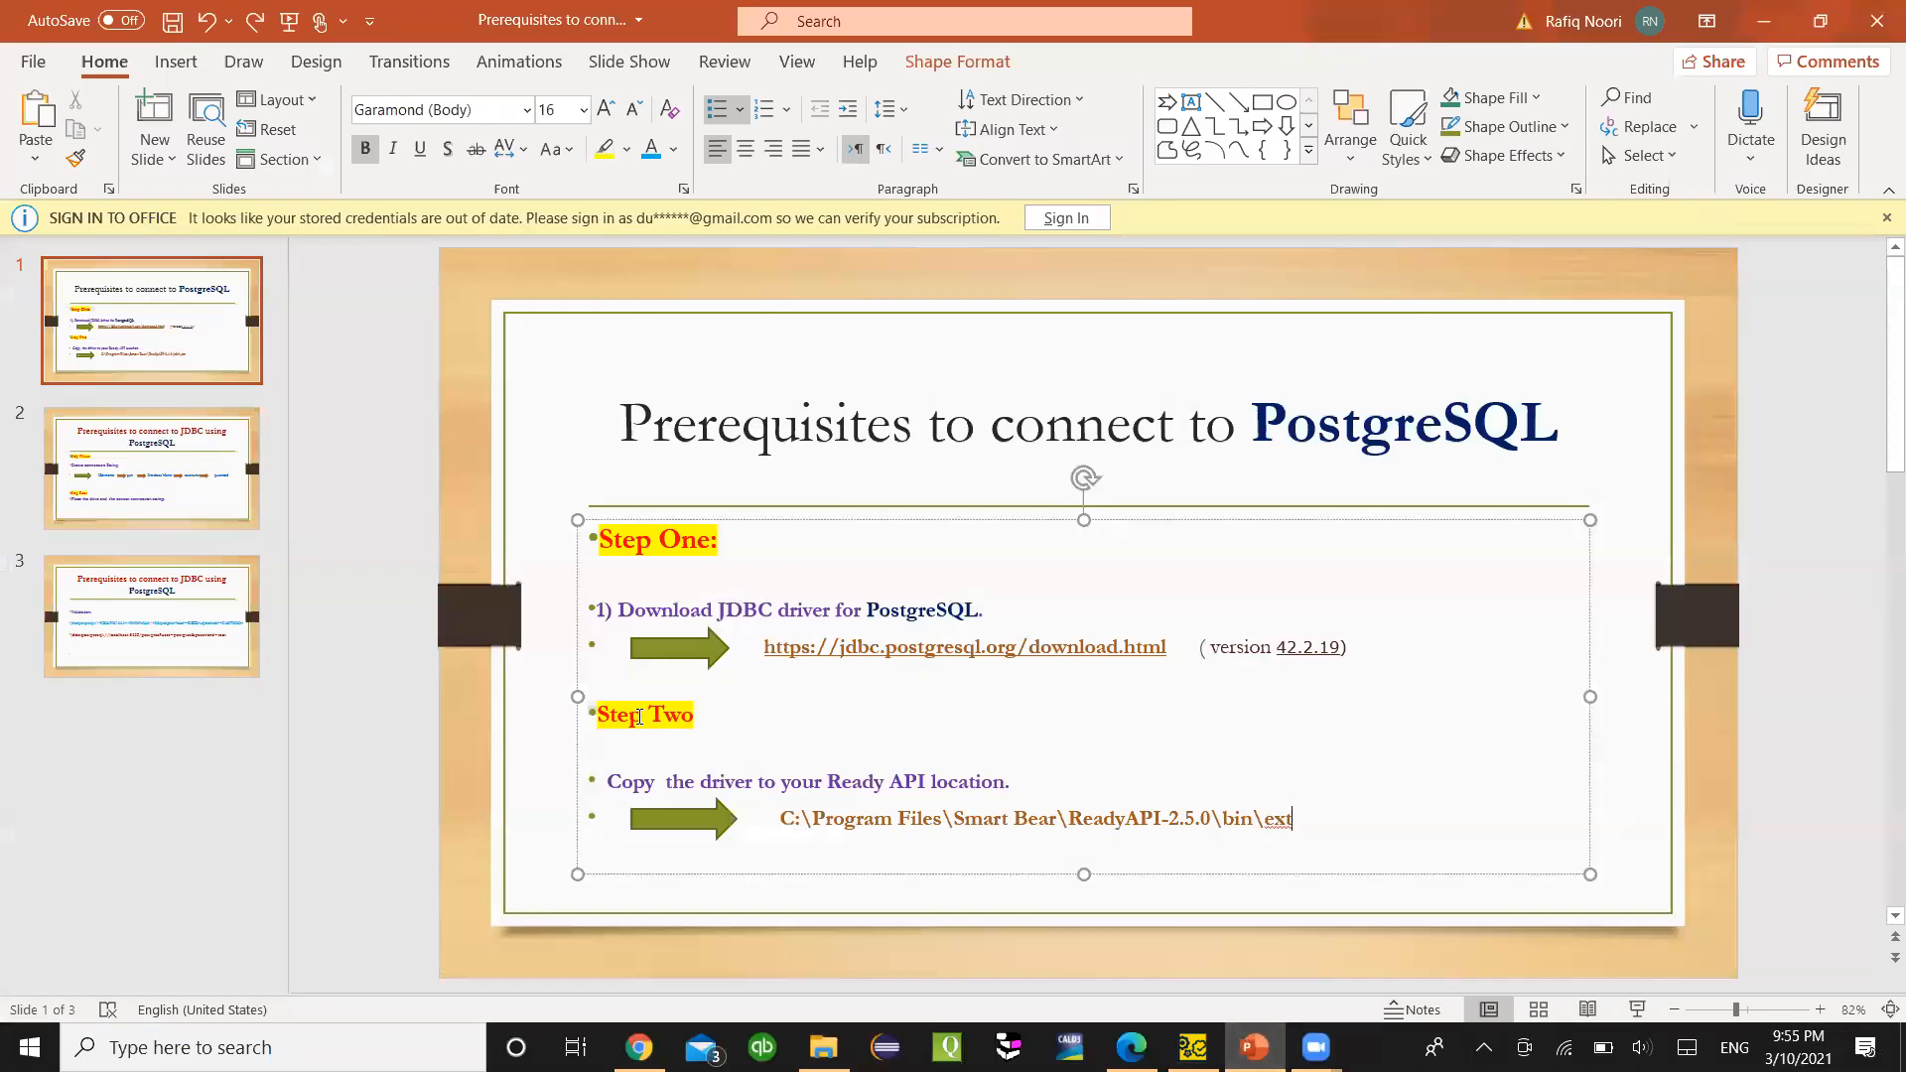
{"action": "left_click", "coordinate": [175, 467]}
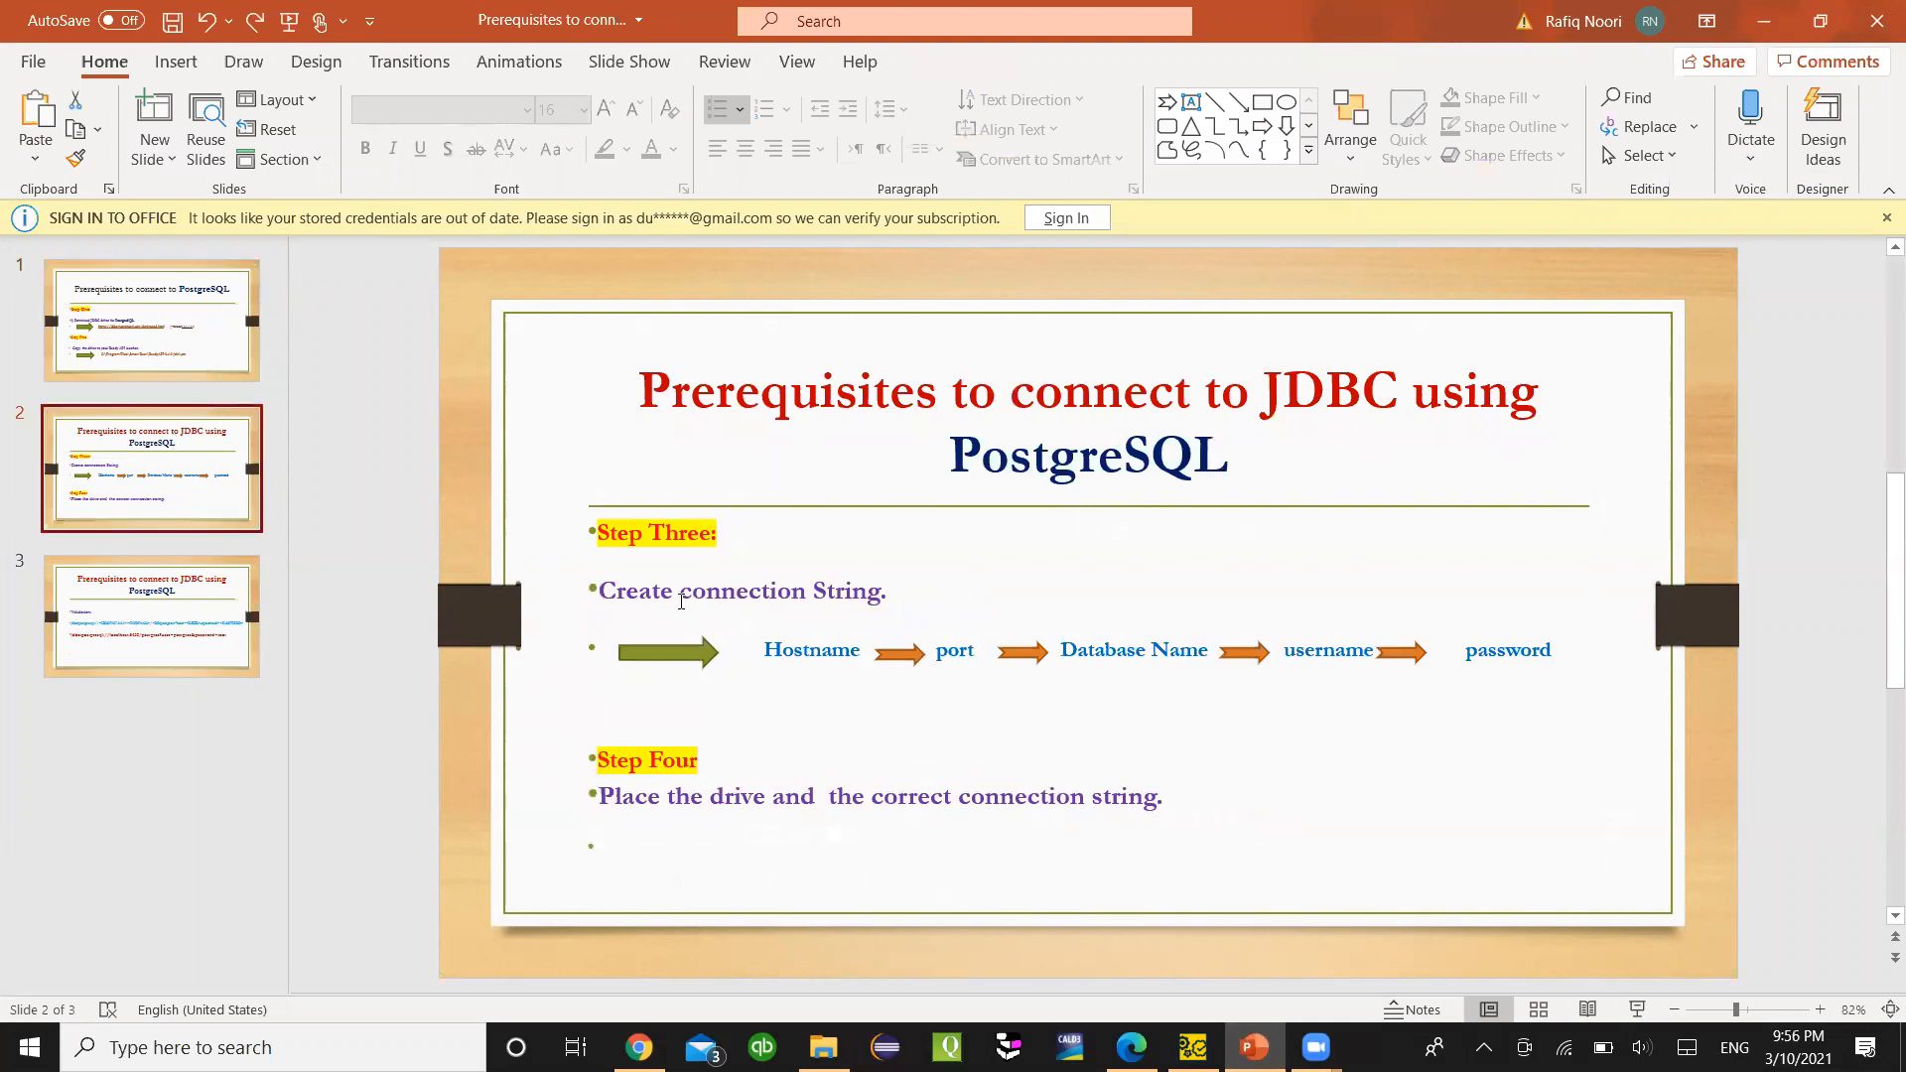
- Go over the Step Three connection string text, then bring ReadyAPI back to the front
{"action": "left_click", "coordinate": [887, 585]}
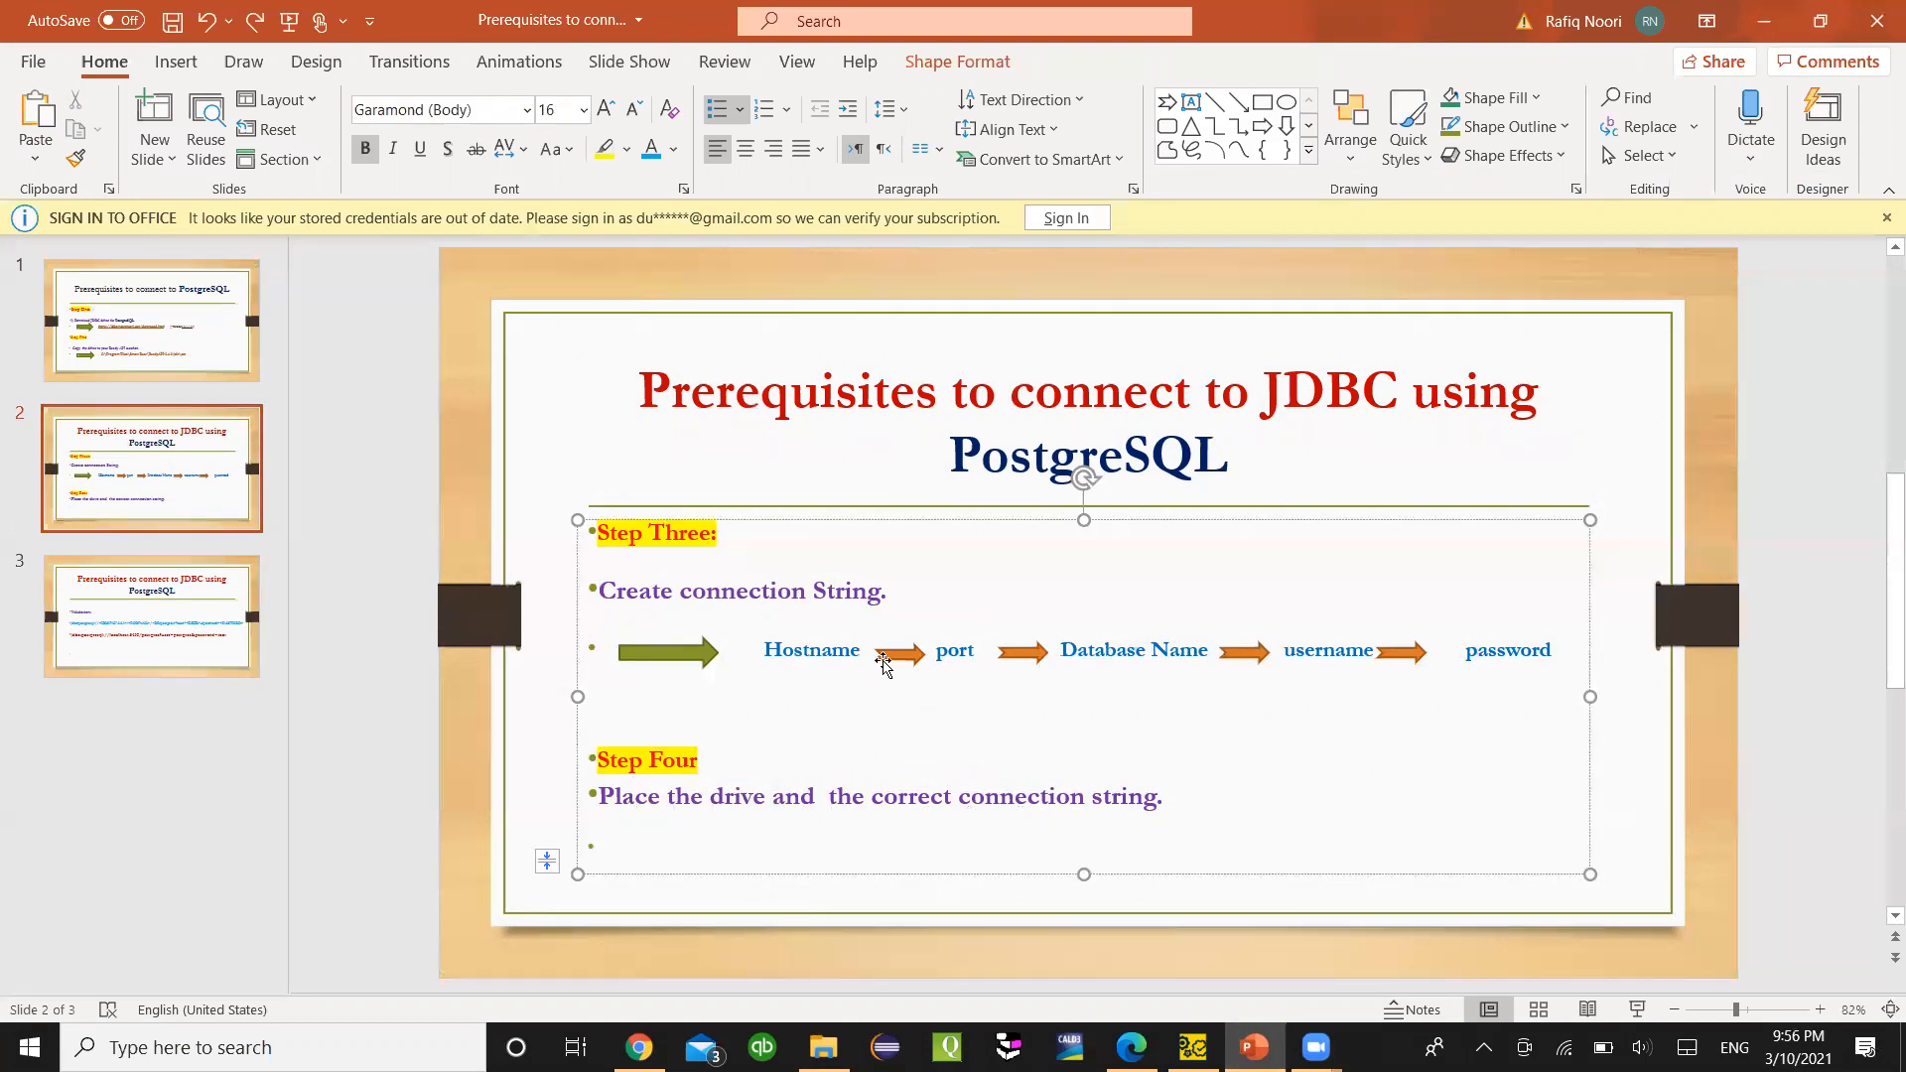
{"action": "left_click", "coordinate": [1192, 1047]}
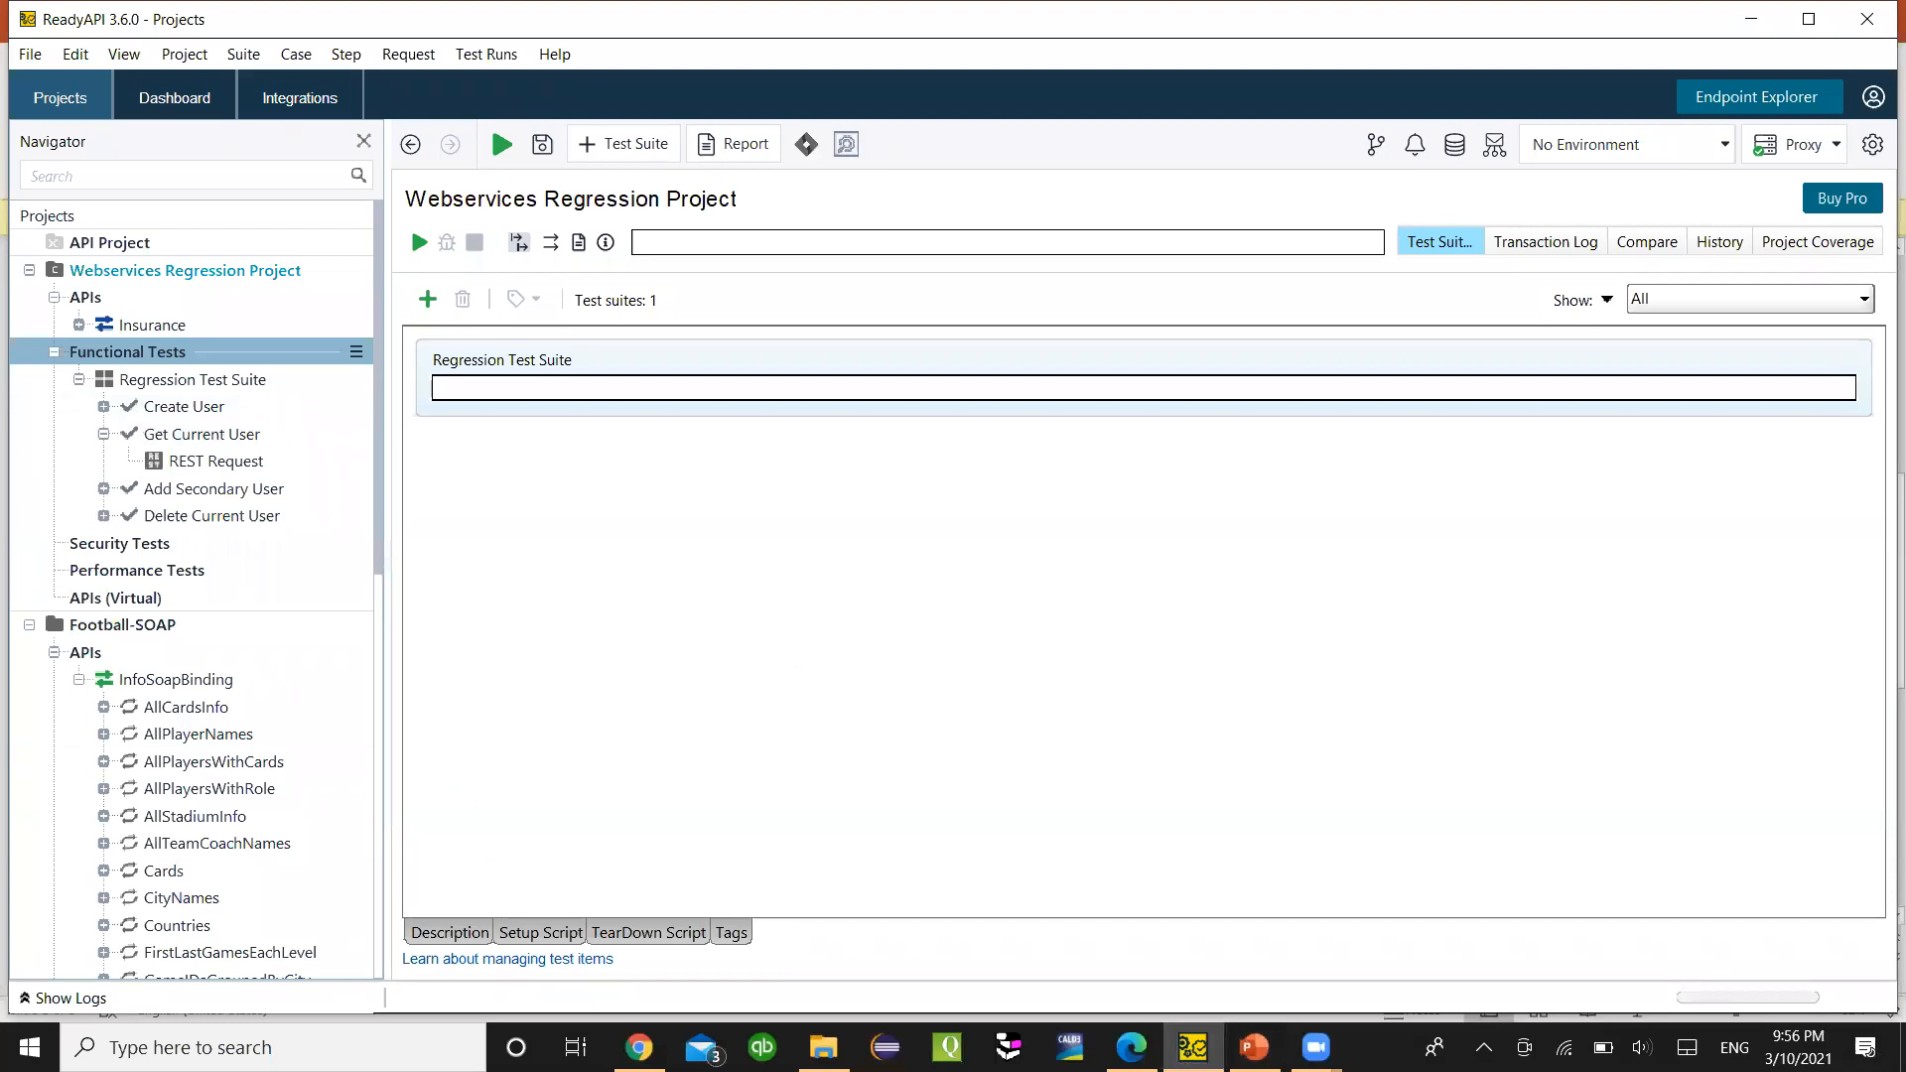
- Bring ReadyAPI forward and browse the Create User and Get Current User test cases
{"action": "left_click", "coordinate": [823, 1047]}
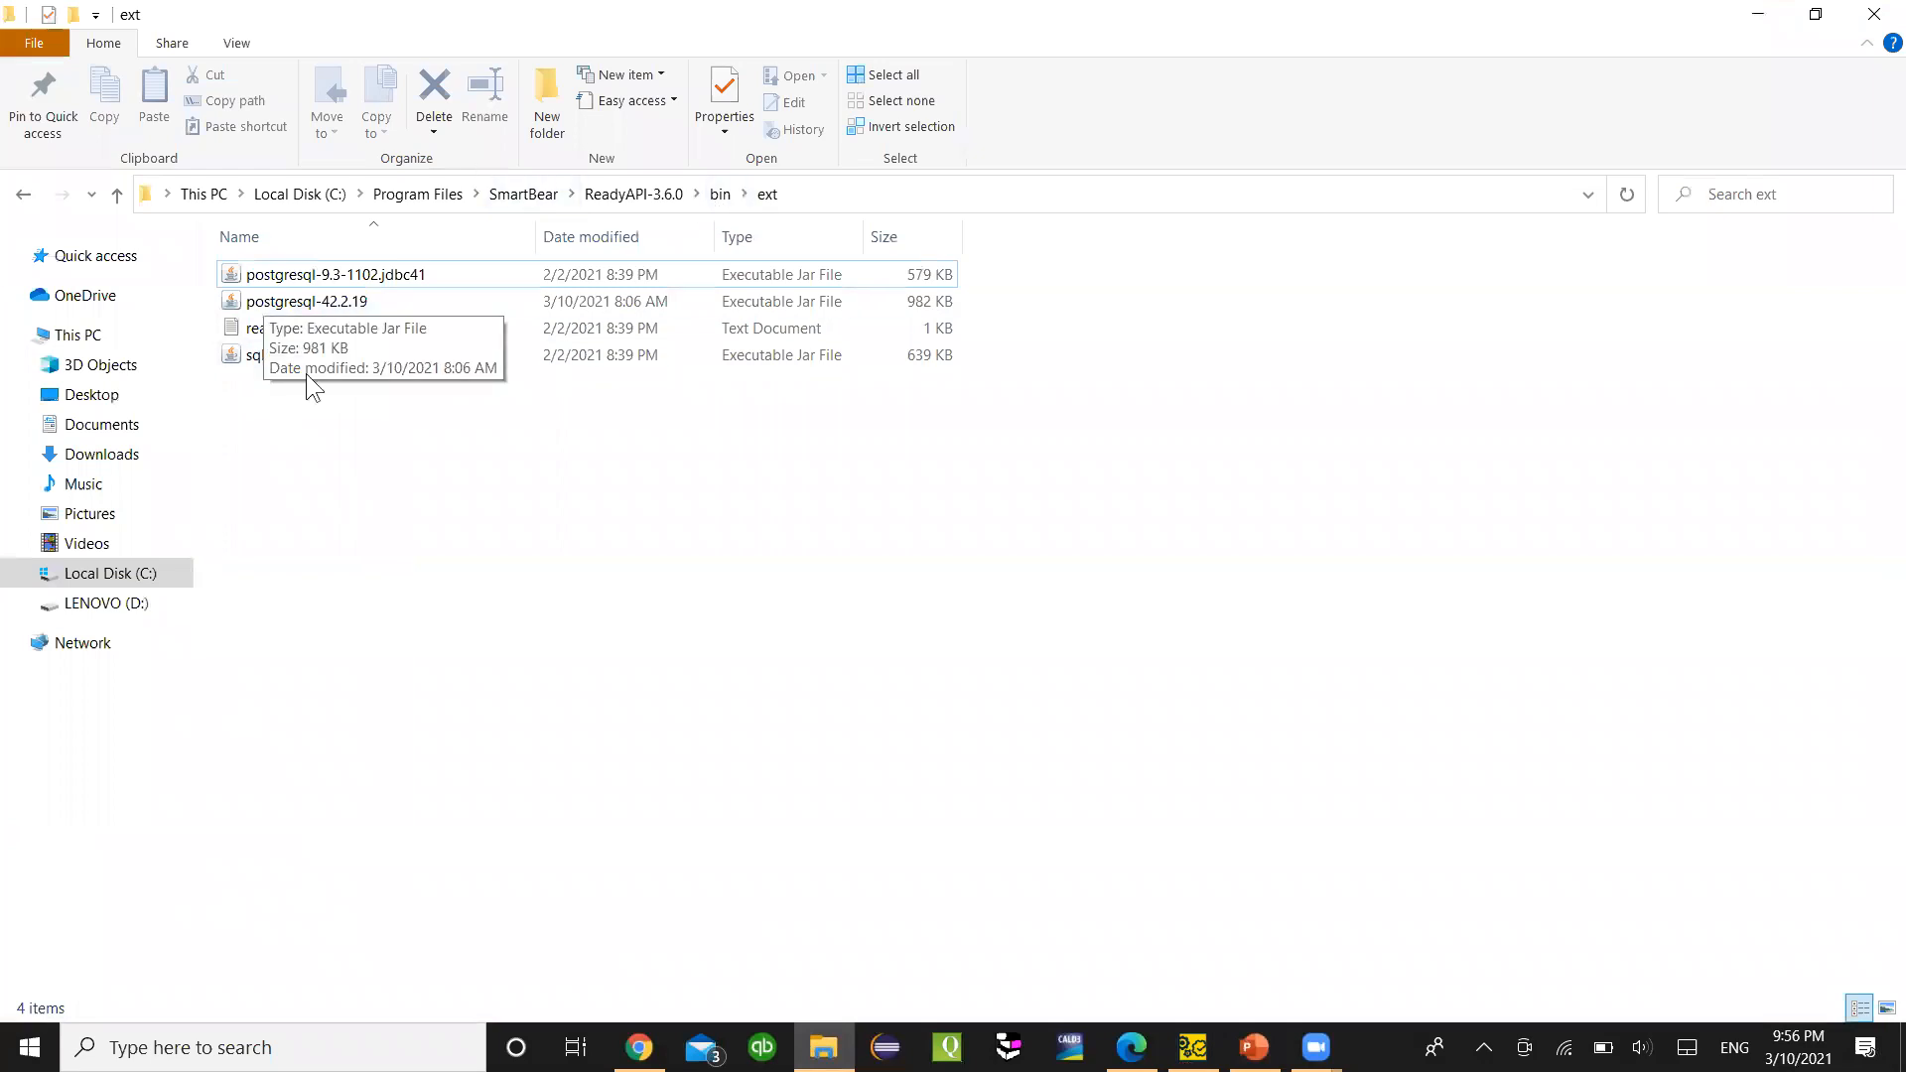
{"action": "left_click", "coordinate": [1192, 1047]}
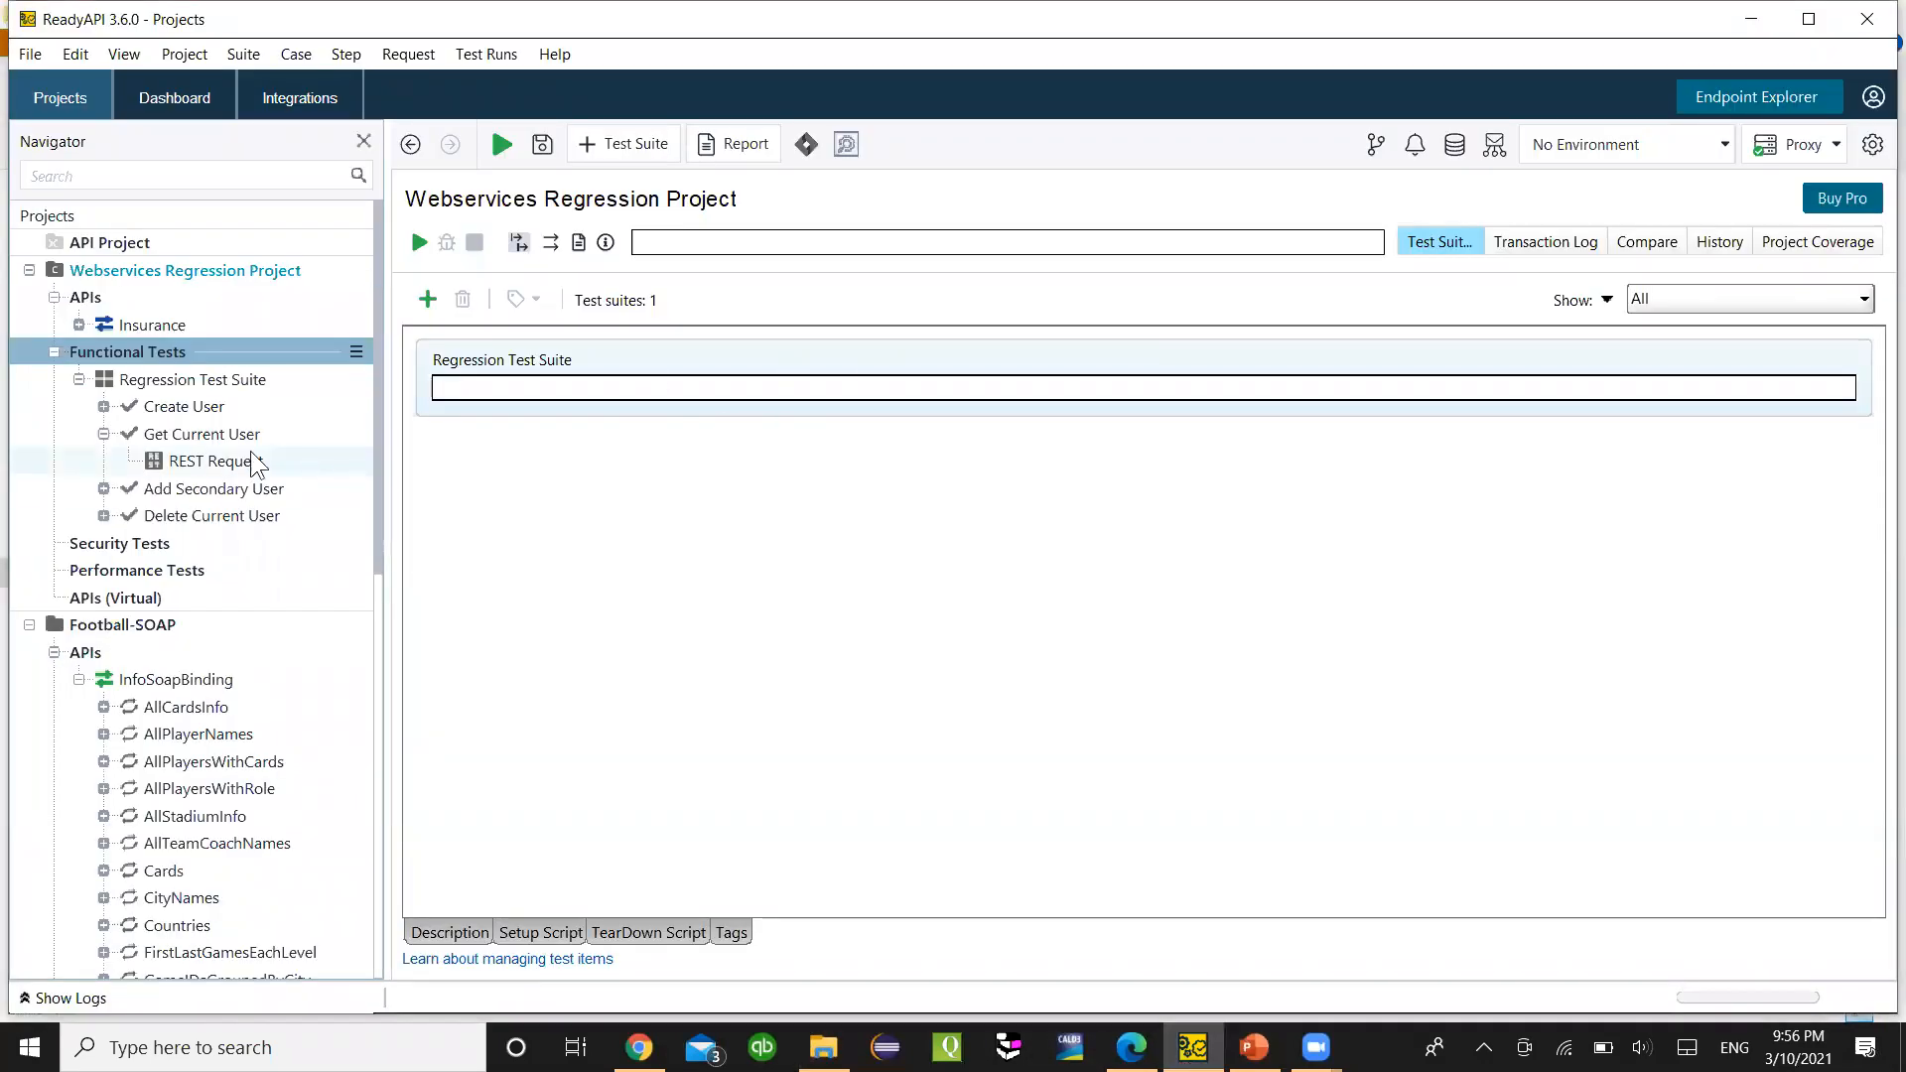
{"action": "right_click", "coordinate": [272, 466]}
{"action": "left_click", "coordinate": [659, 540]}
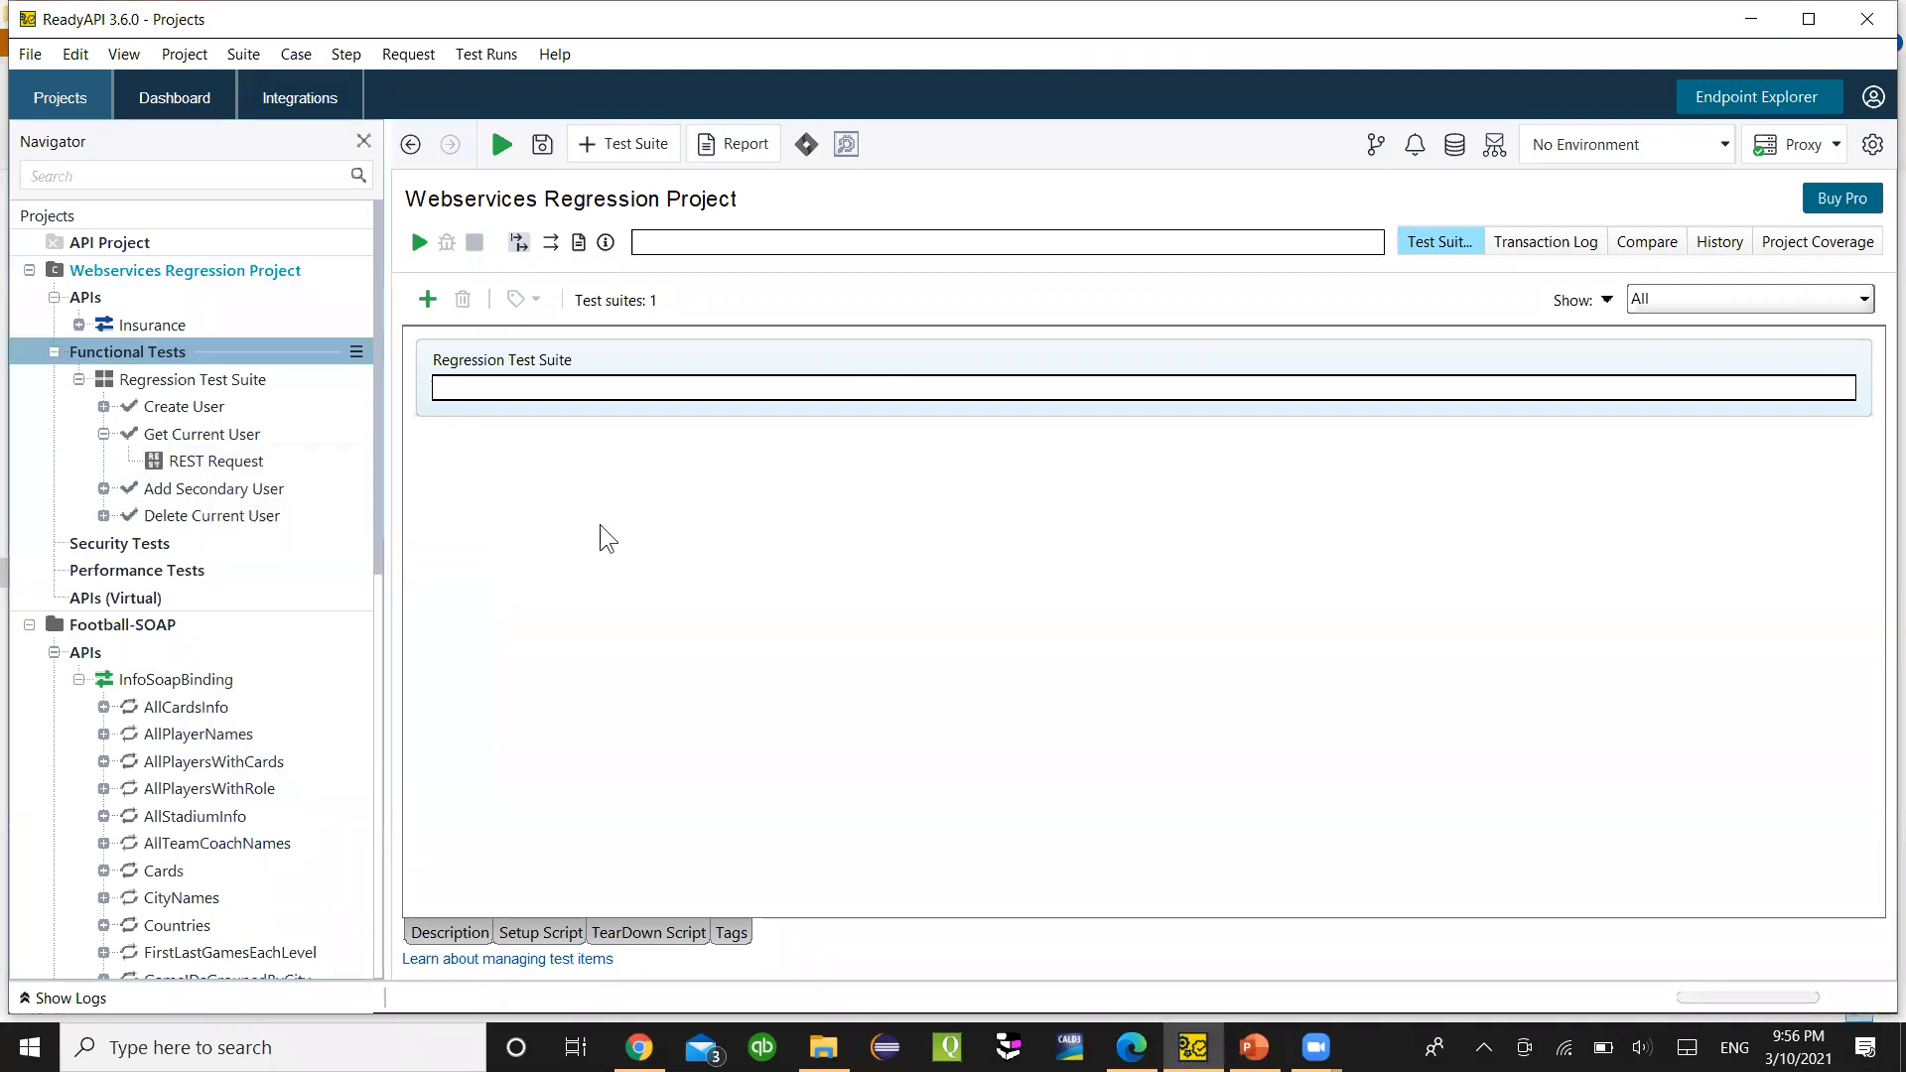
{"action": "left_click", "coordinate": [104, 434]}
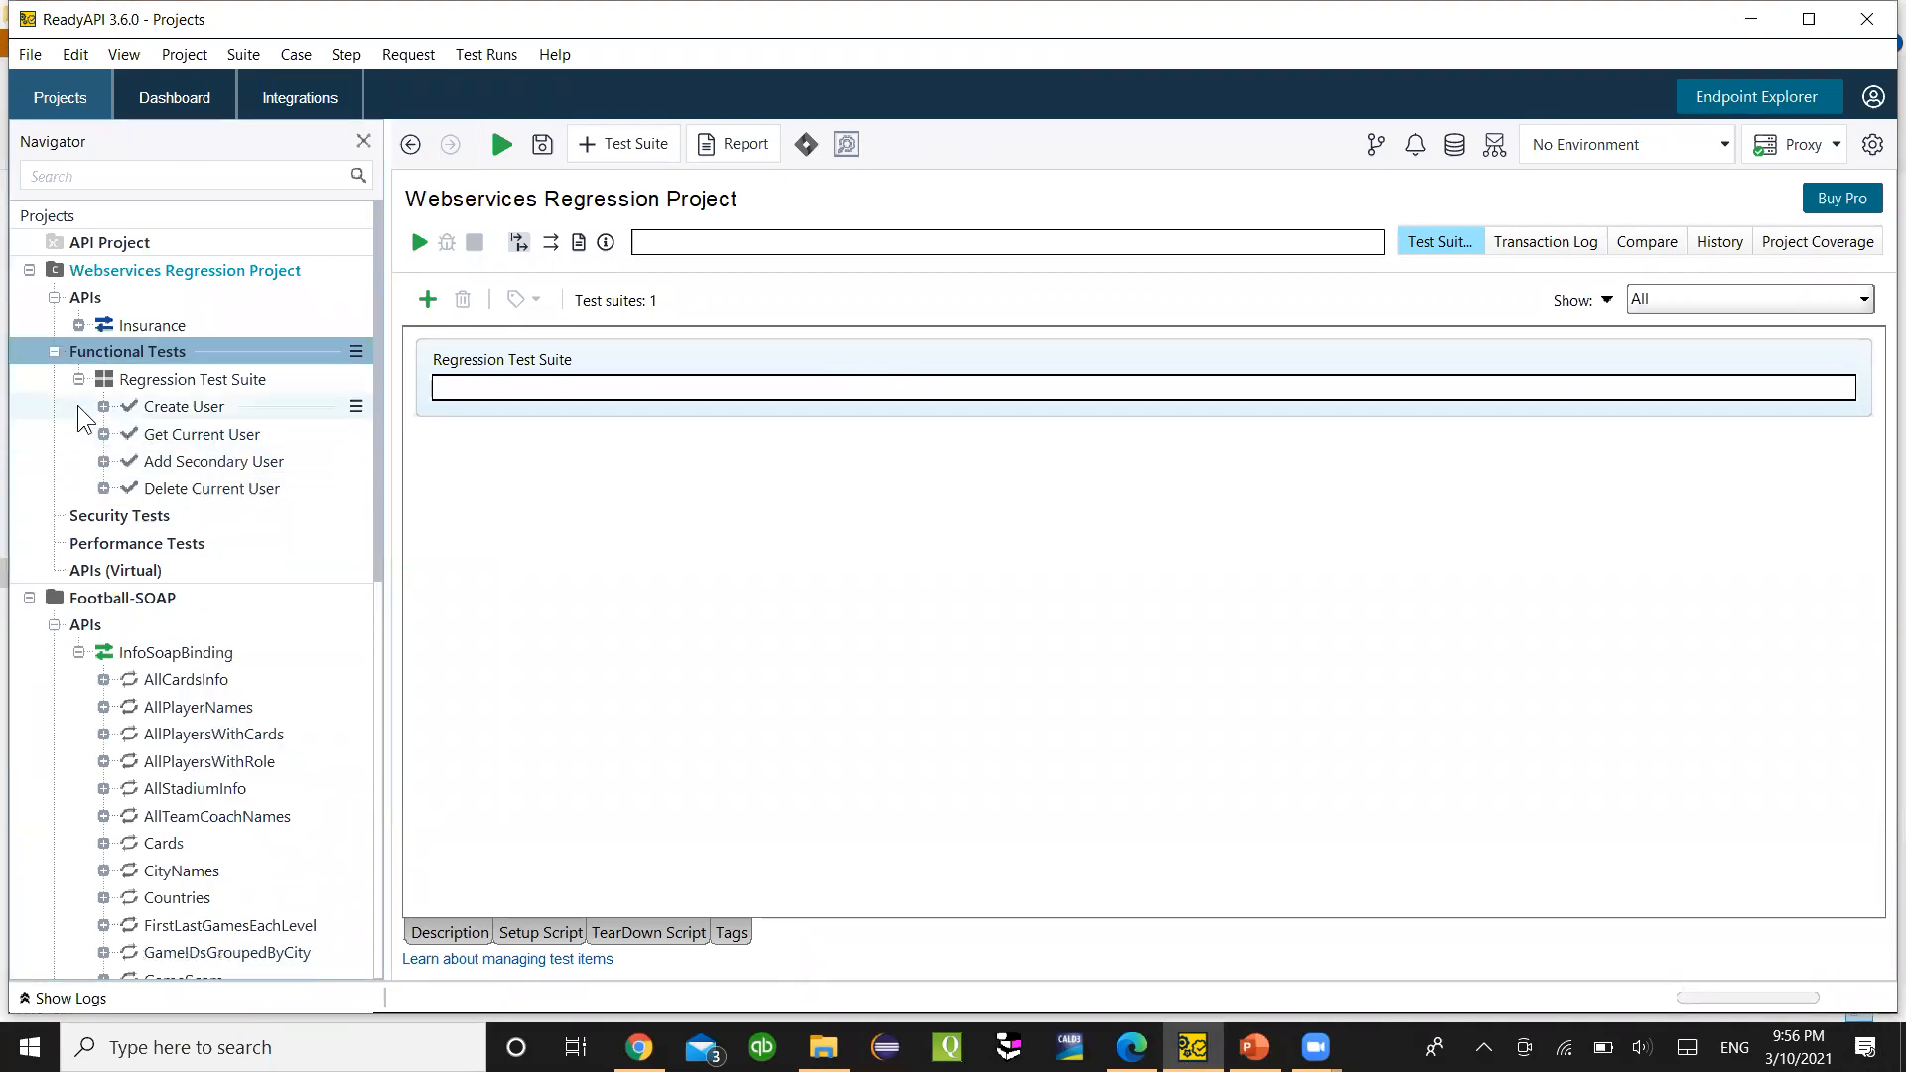
{"action": "left_click", "coordinate": [103, 406]}
{"action": "left_click", "coordinate": [103, 406]}
{"action": "left_click", "coordinate": [103, 434]}
{"action": "left_click", "coordinate": [103, 434]}
- Check Add Secondary User, then open the Create User test case editor with its four steps
{"action": "left_click", "coordinate": [104, 461]}
{"action": "left_click", "coordinate": [103, 460]}
{"action": "left_click", "coordinate": [104, 406]}
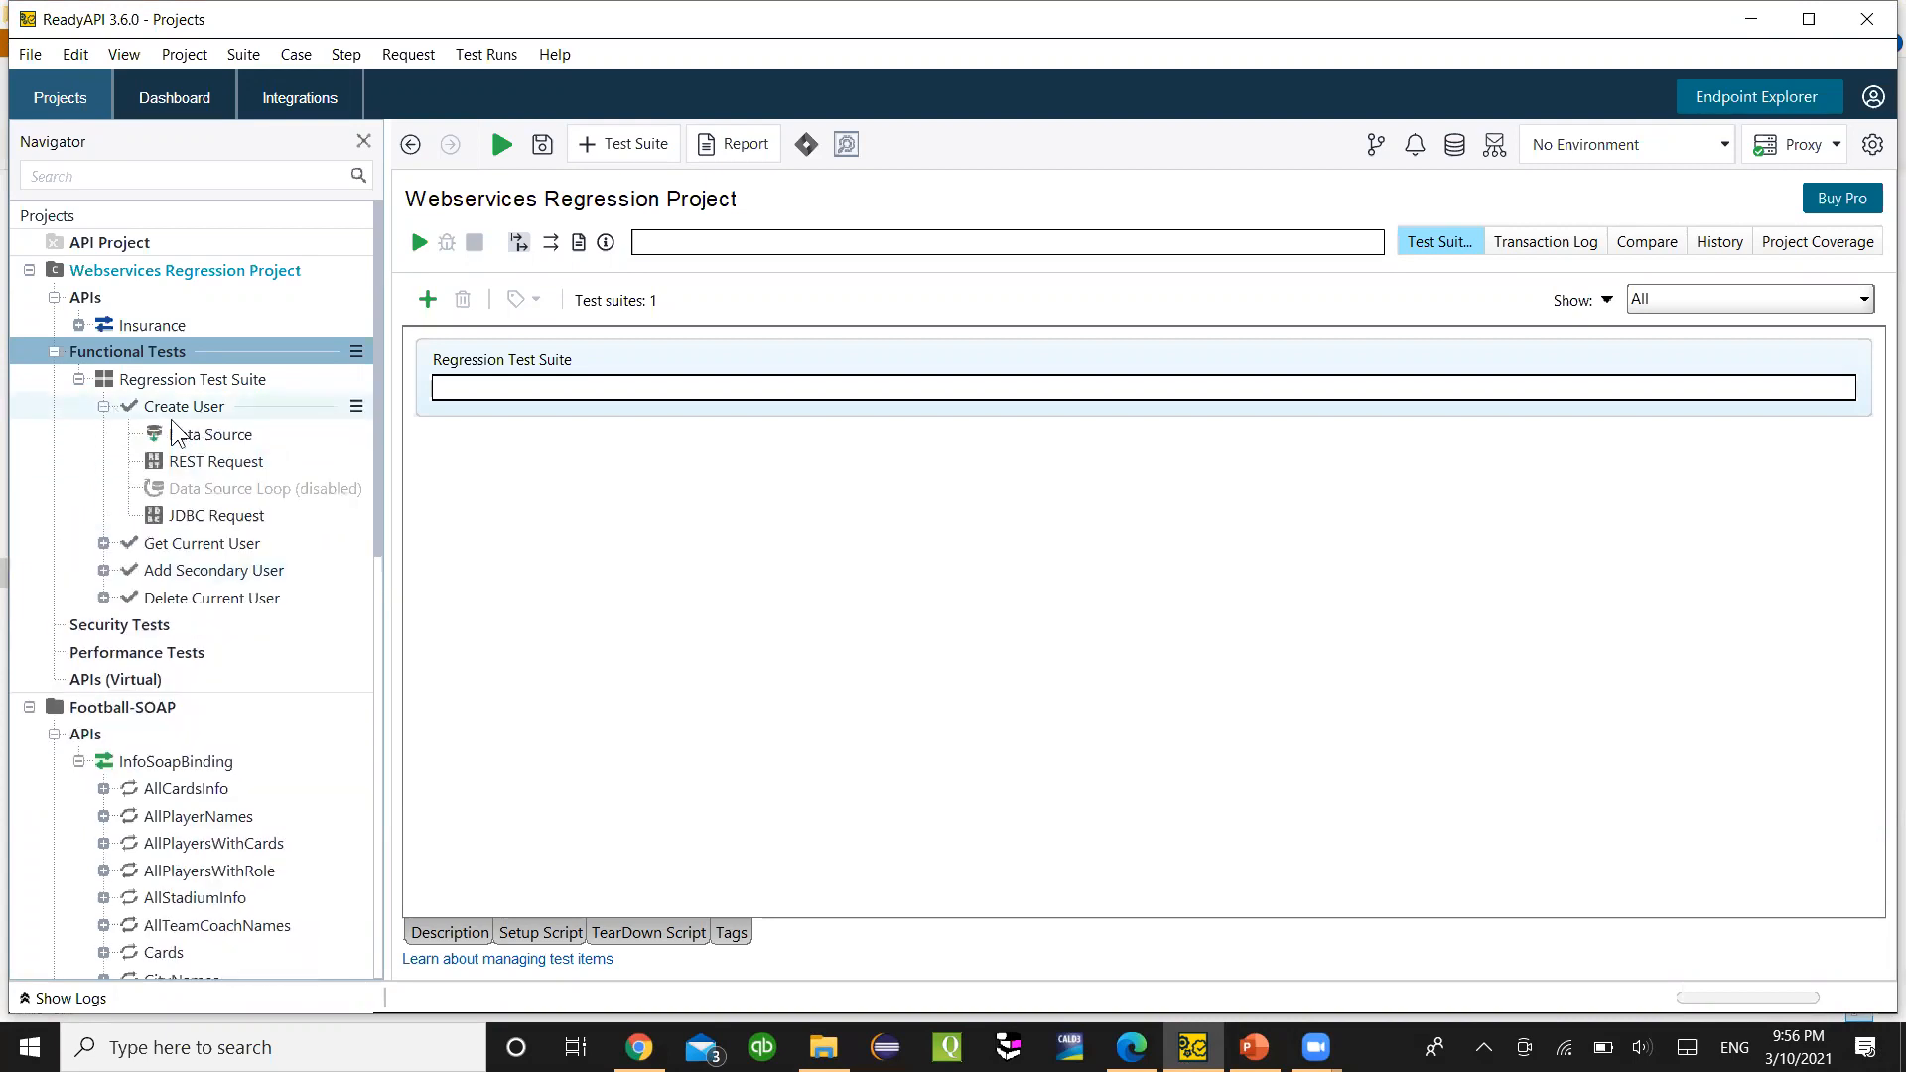
{"action": "left_click", "coordinate": [216, 515]}
{"action": "left_click", "coordinate": [199, 462]}
{"action": "left_click", "coordinate": [103, 406]}
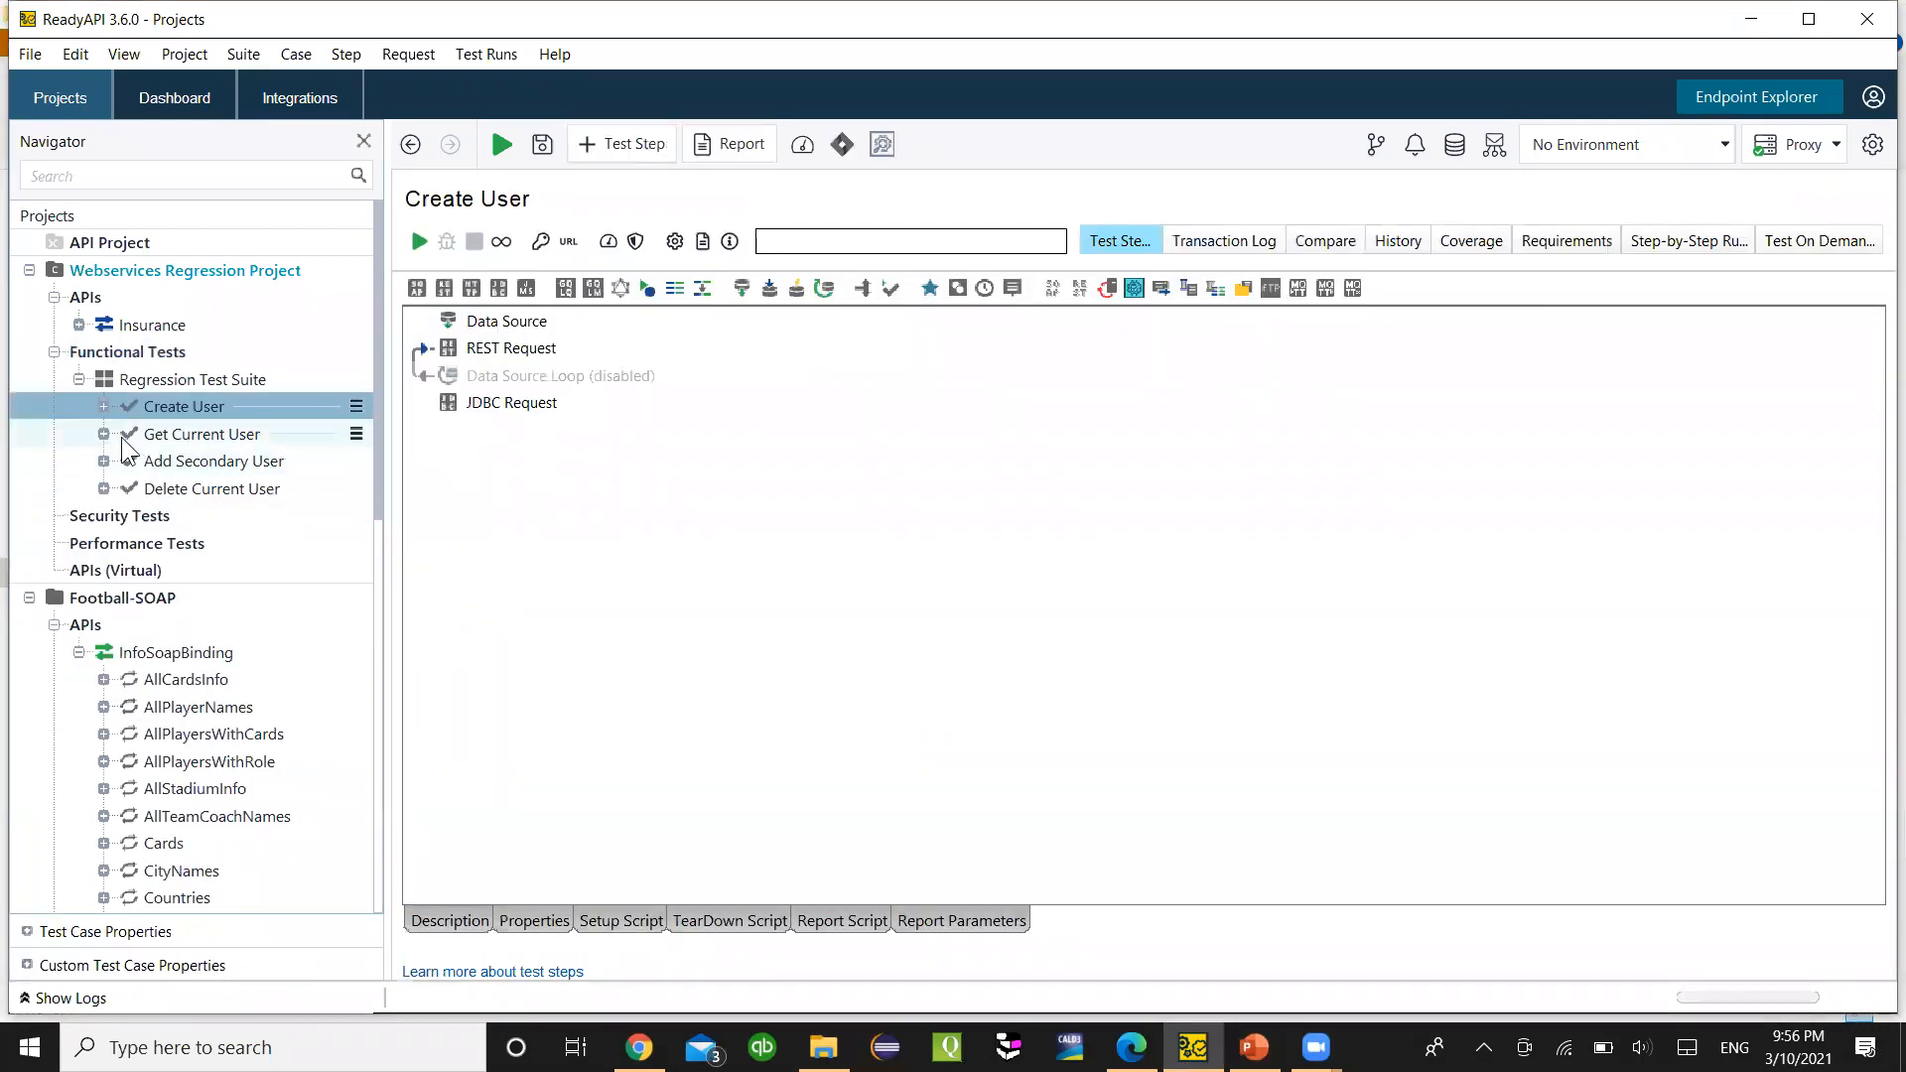
{"action": "left_click", "coordinate": [104, 433]}
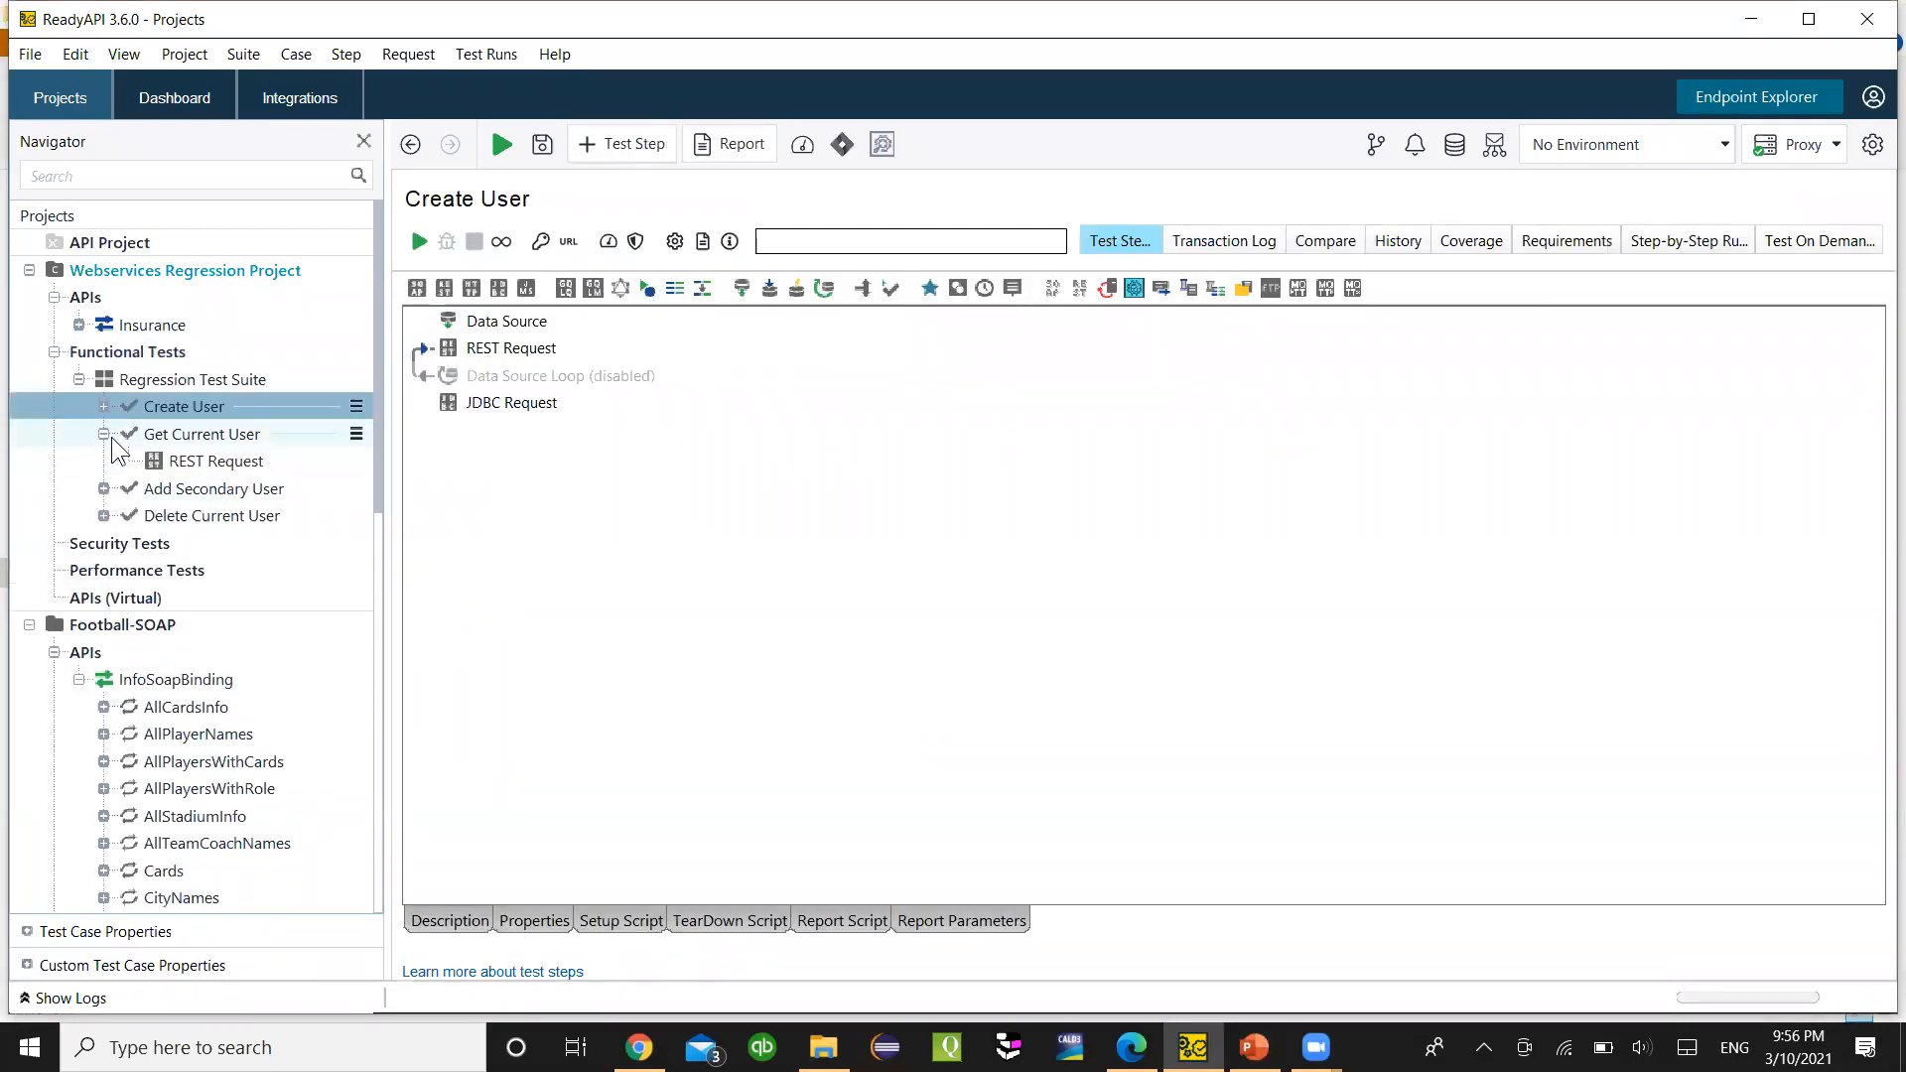
- Insert a Data Source step named 'Data Source' before Get Current User's REST Request, skipping property generation
{"action": "right_click", "coordinate": [198, 462]}
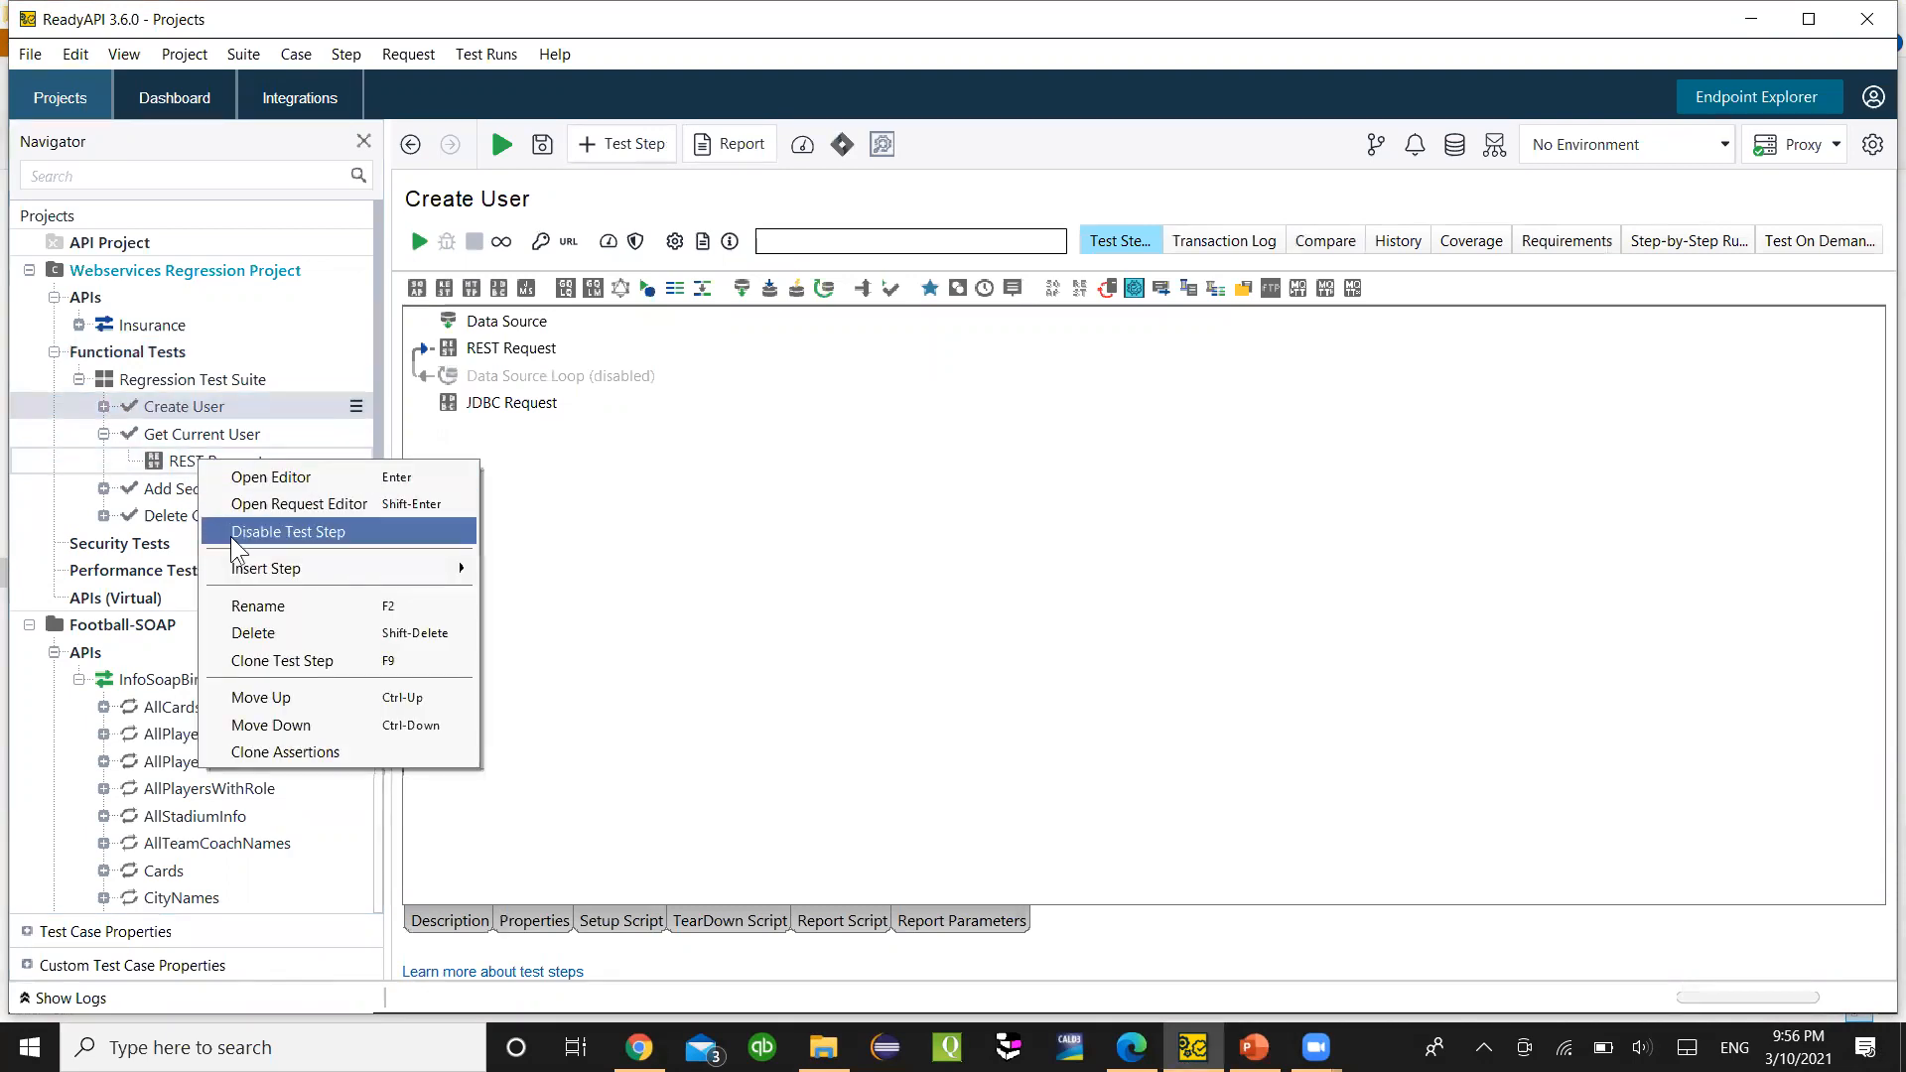
{"action": "mouse_move", "coordinate": [249, 567]}
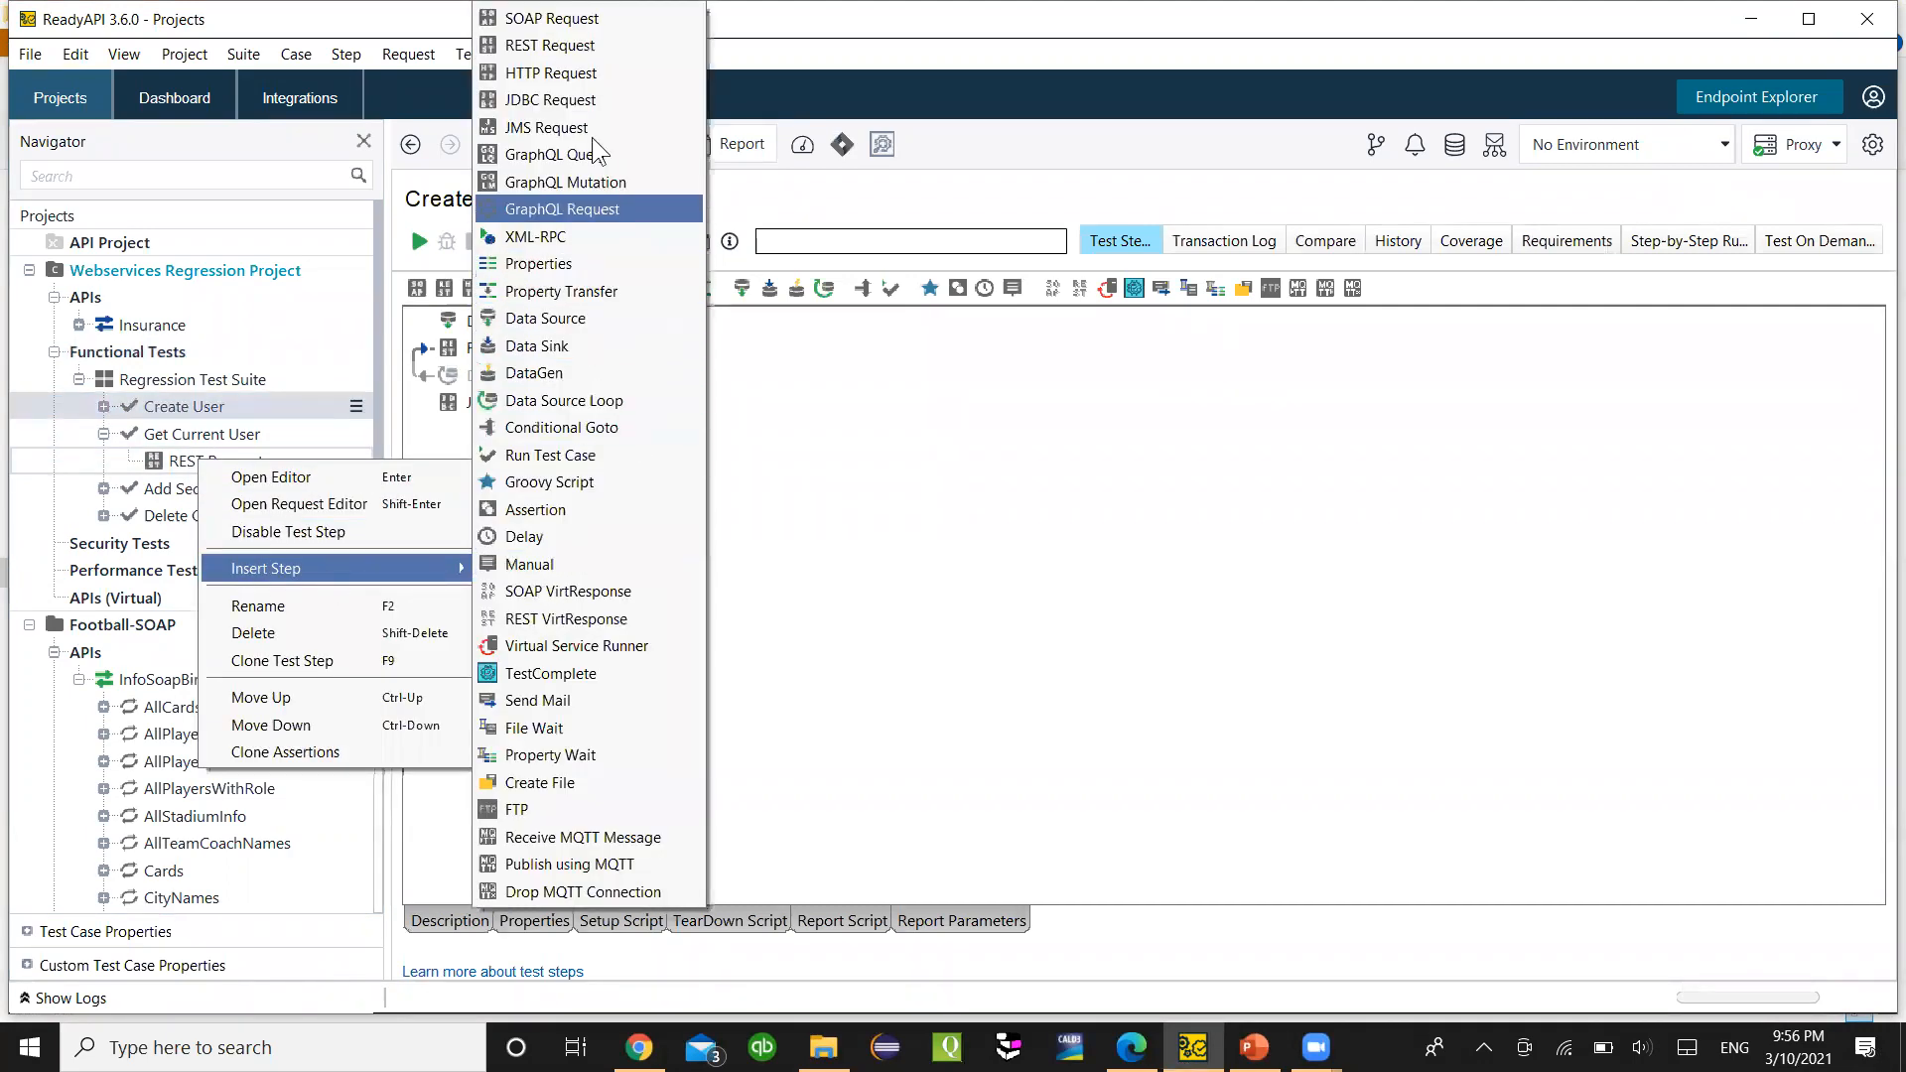
{"action": "left_click", "coordinate": [592, 319]}
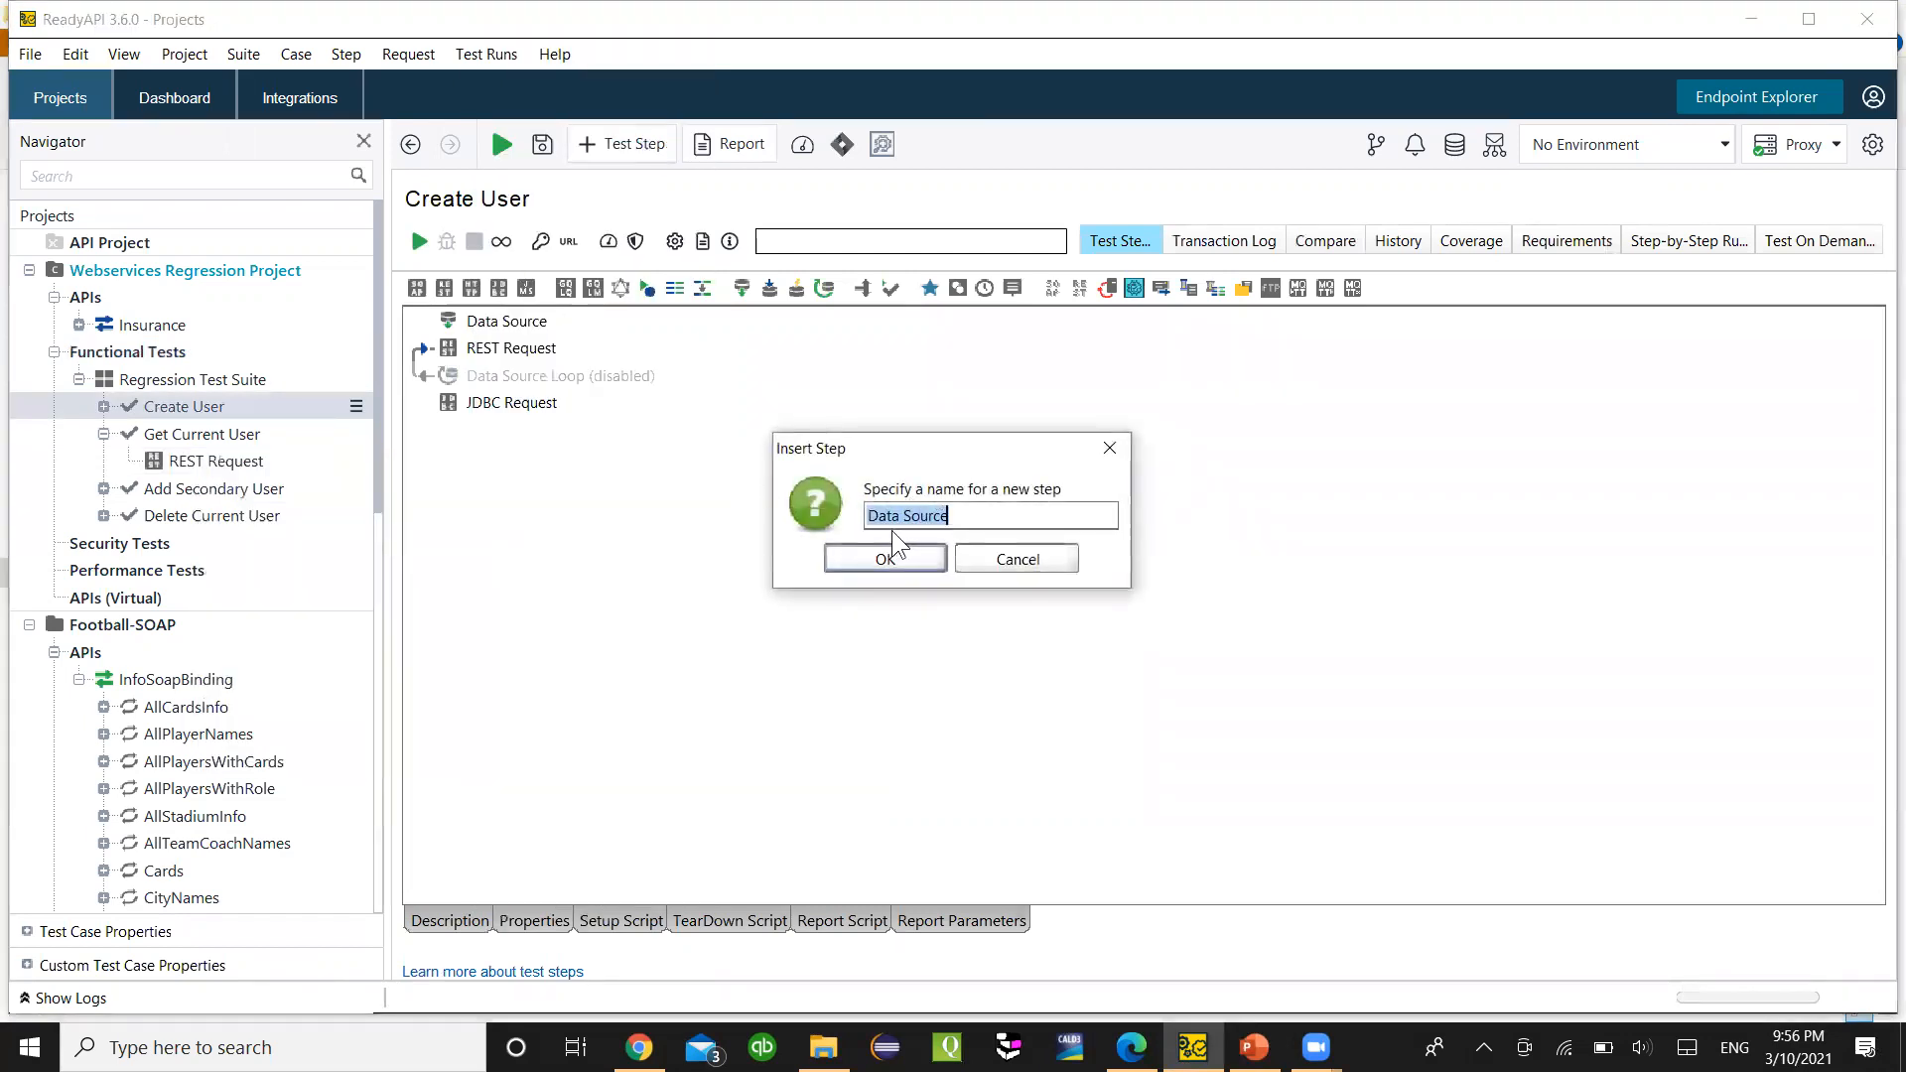
{"action": "left_click", "coordinate": [884, 557]}
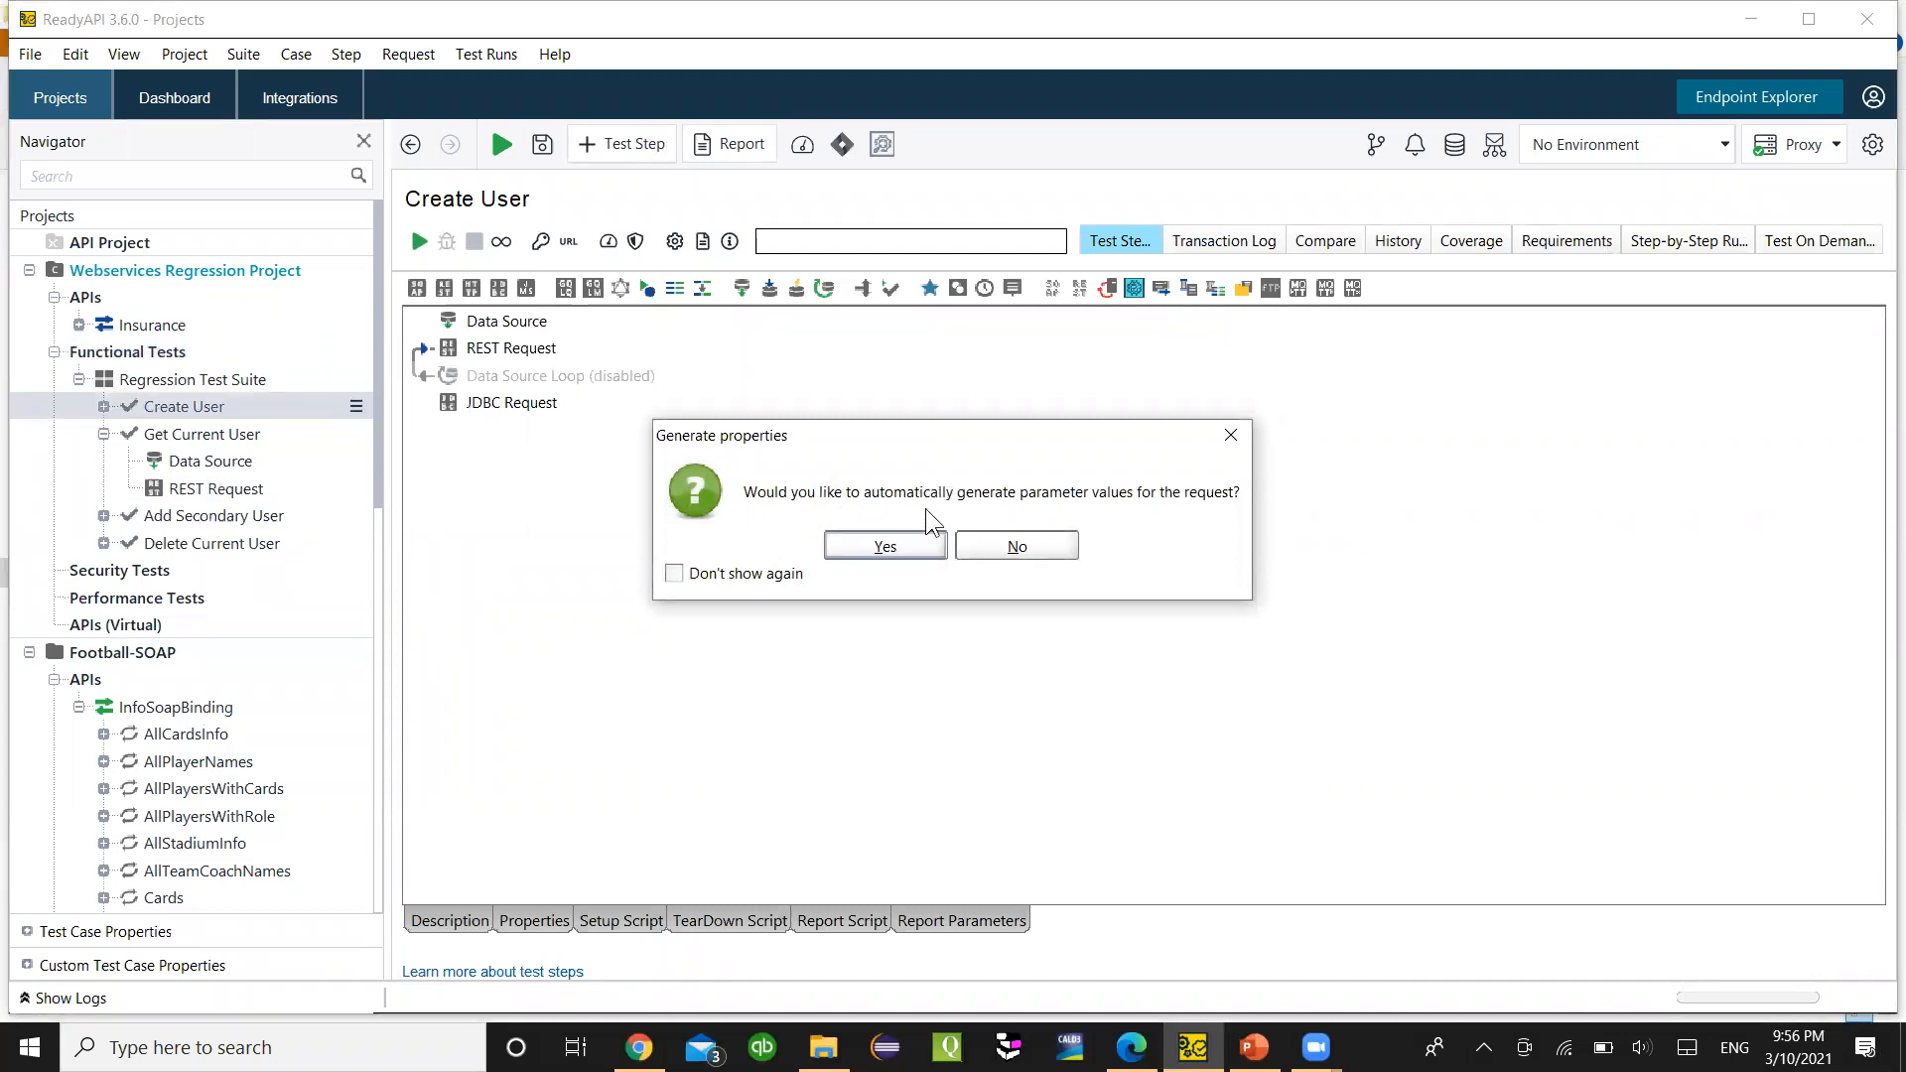
{"action": "left_click", "coordinate": [1231, 436]}
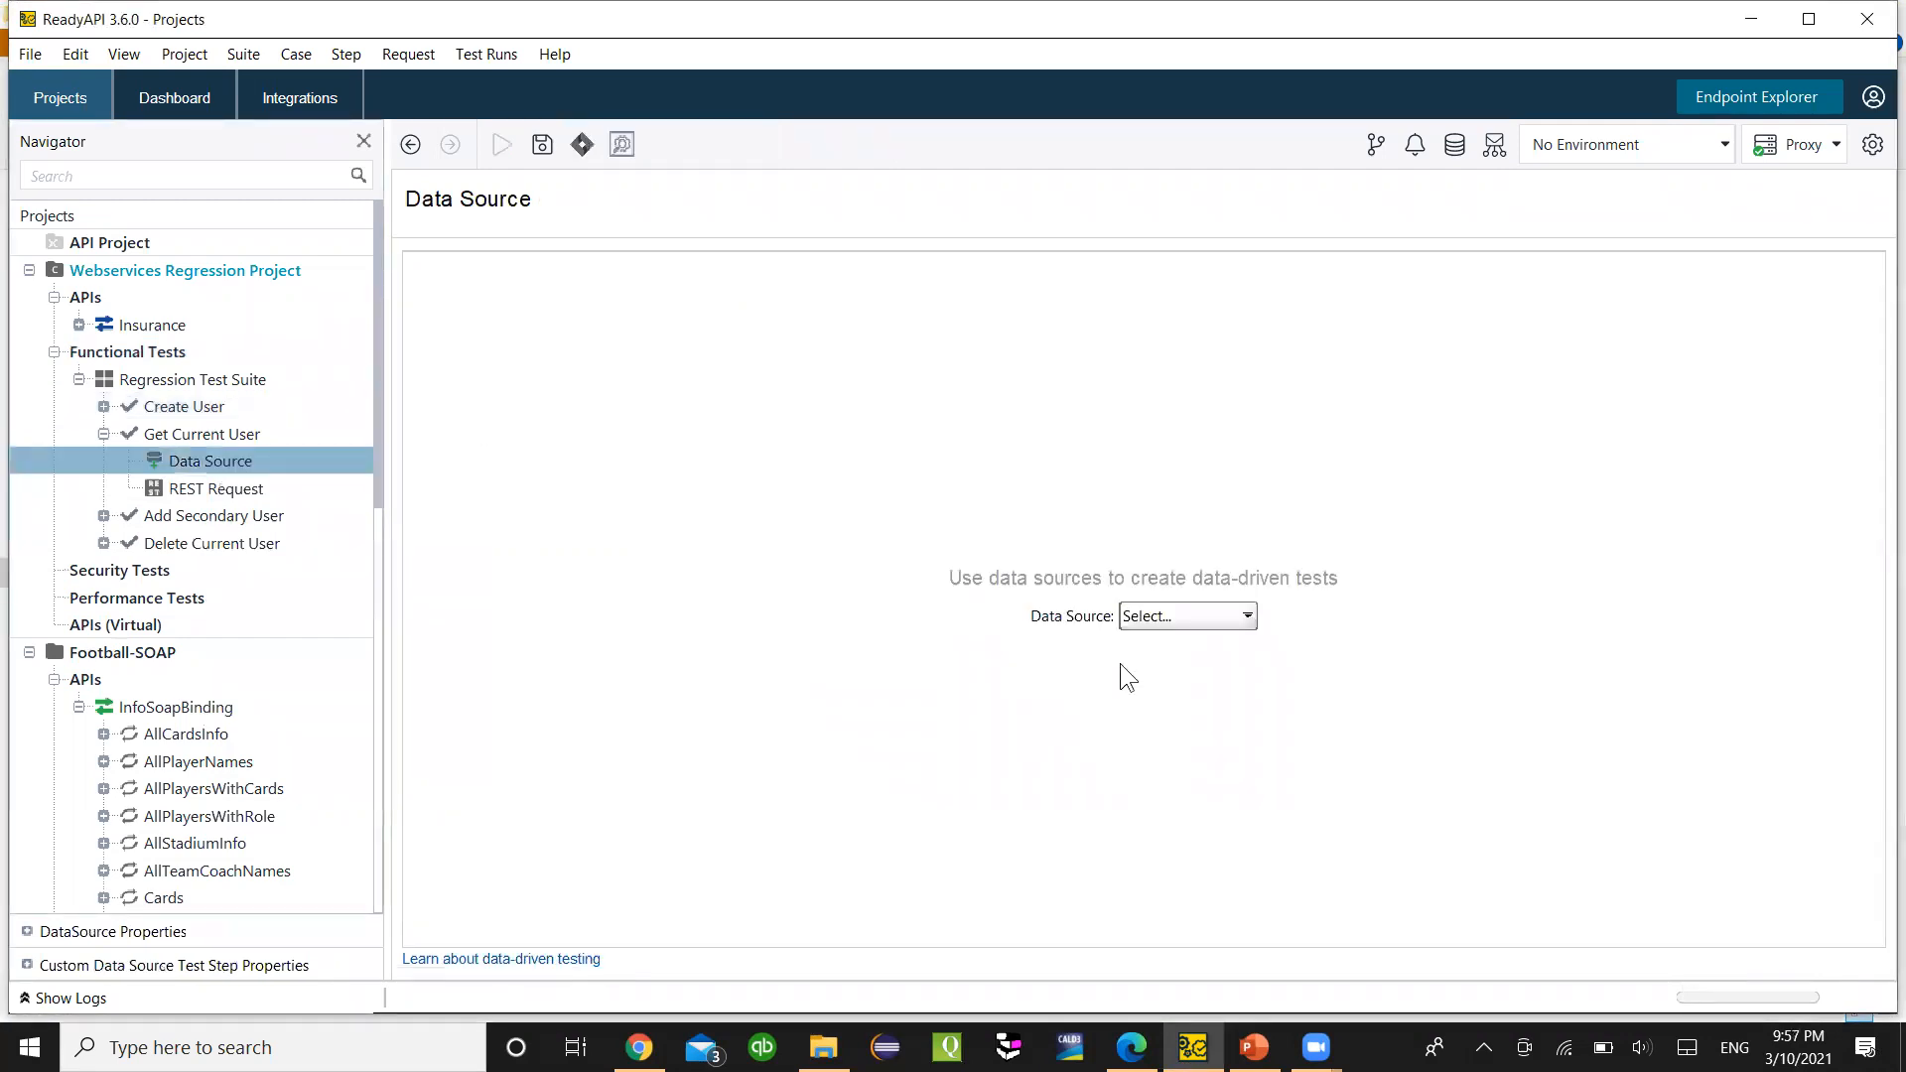
- Set the Data Source step's type to JDBC, then switch to Edge
{"action": "left_click", "coordinate": [1181, 619]}
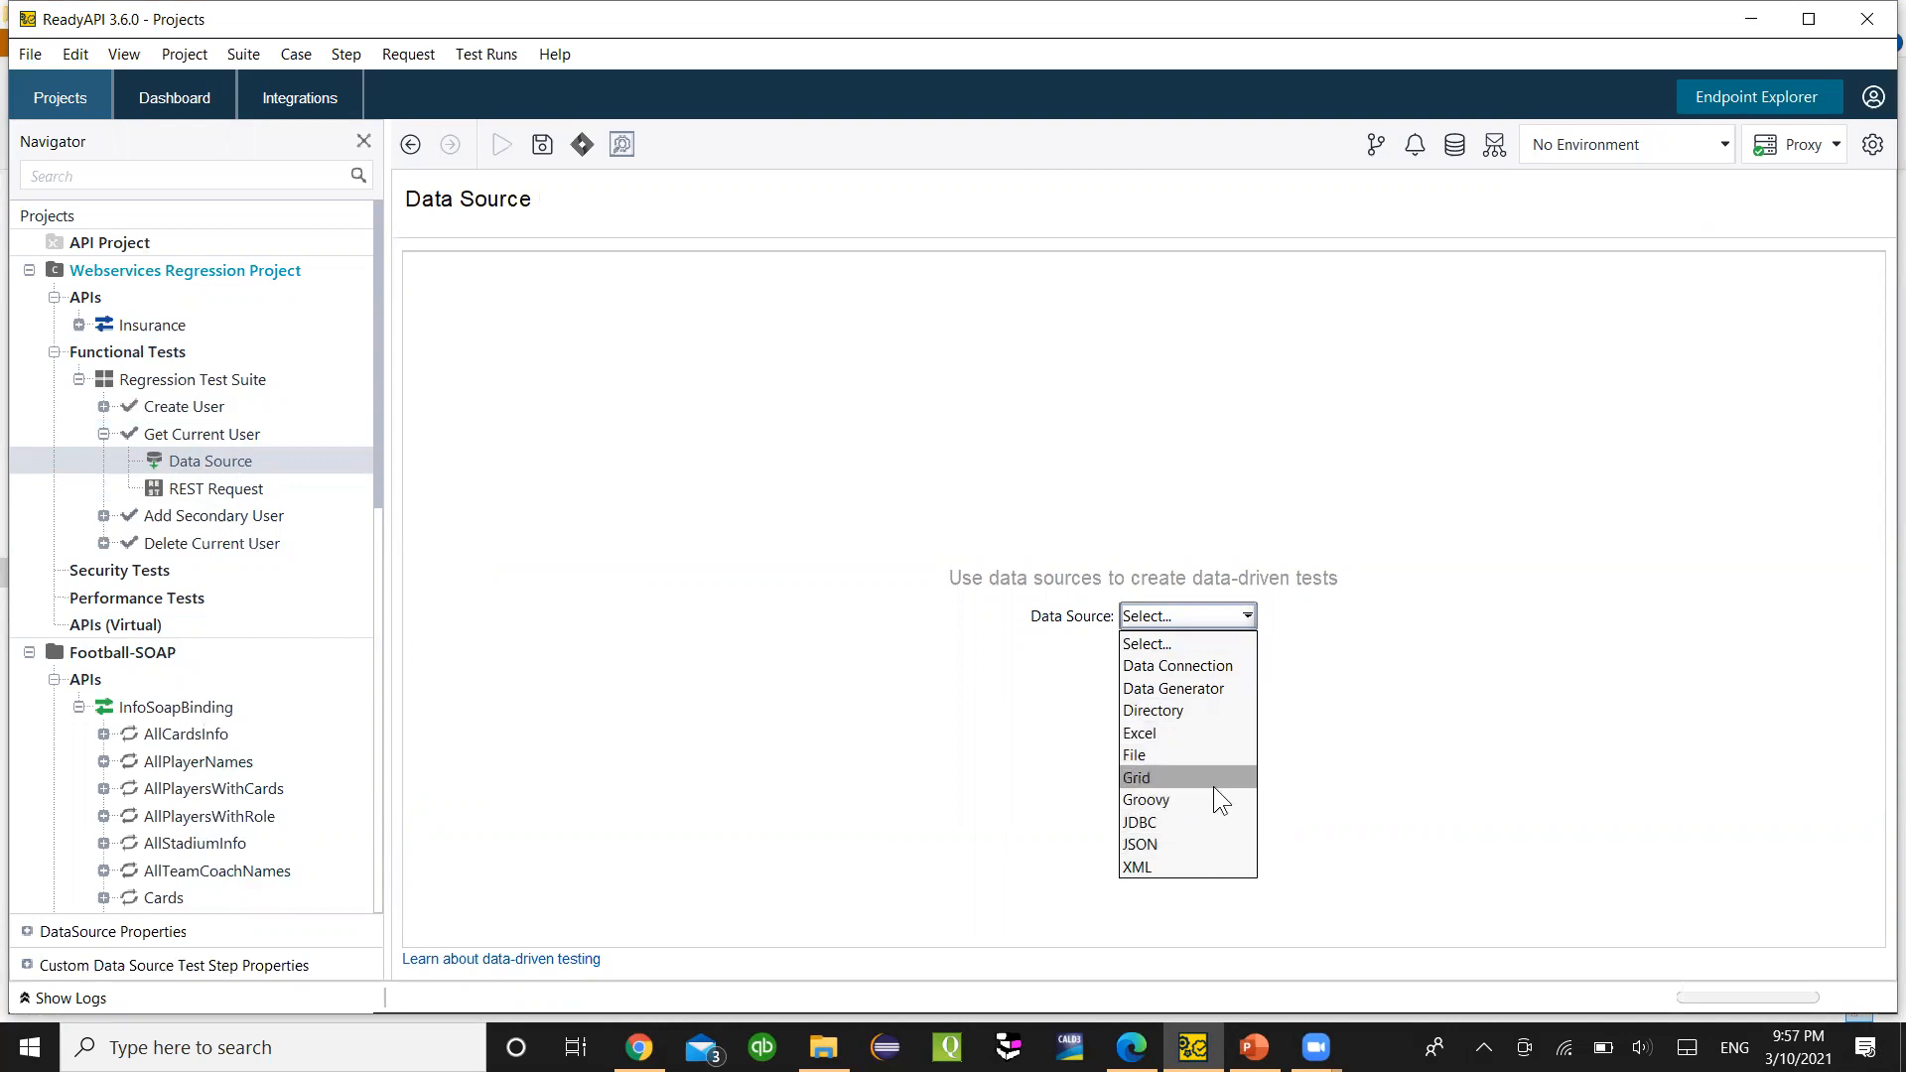
{"action": "left_click", "coordinate": [1151, 822]}
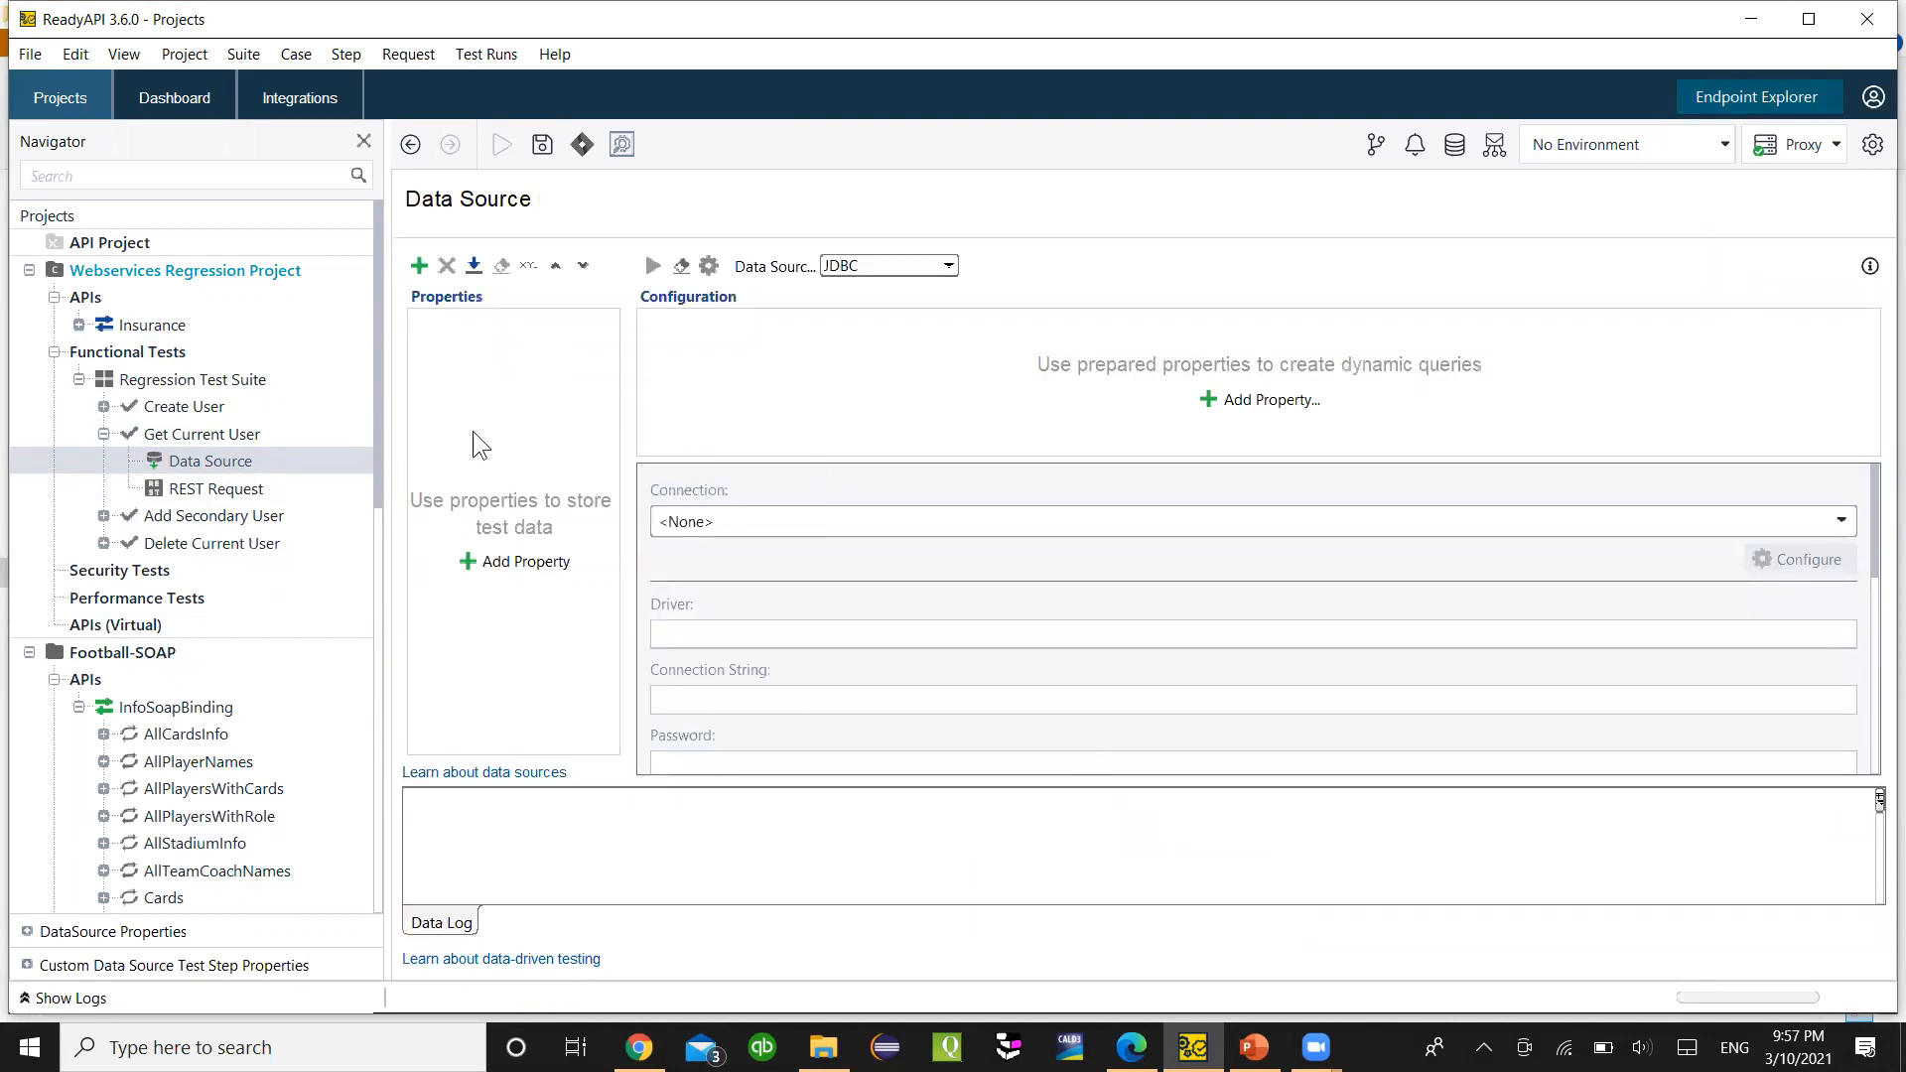
{"action": "left_click", "coordinate": [1132, 1047]}
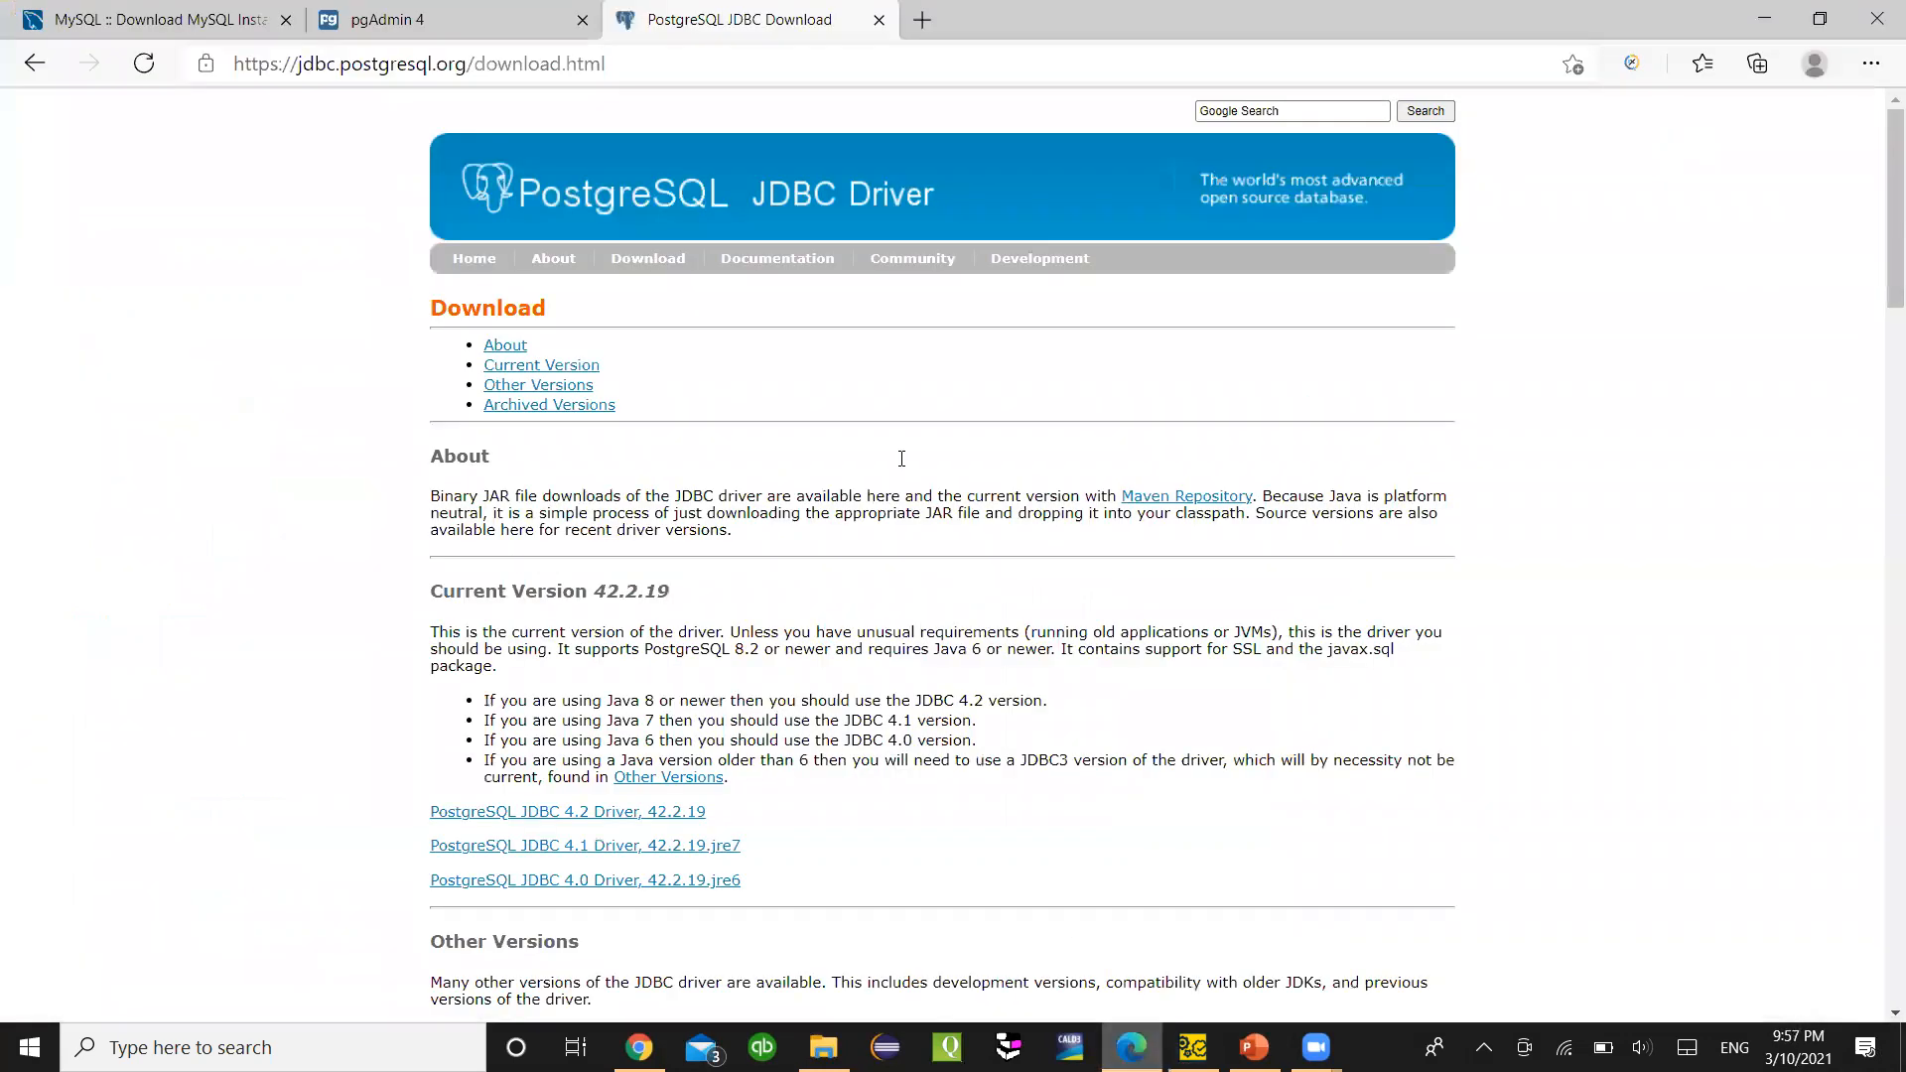
- Scroll through the customer_id and first_name results in pgAdmin 4, then return to ReadyAPI
{"action": "left_click", "coordinate": [474, 14]}
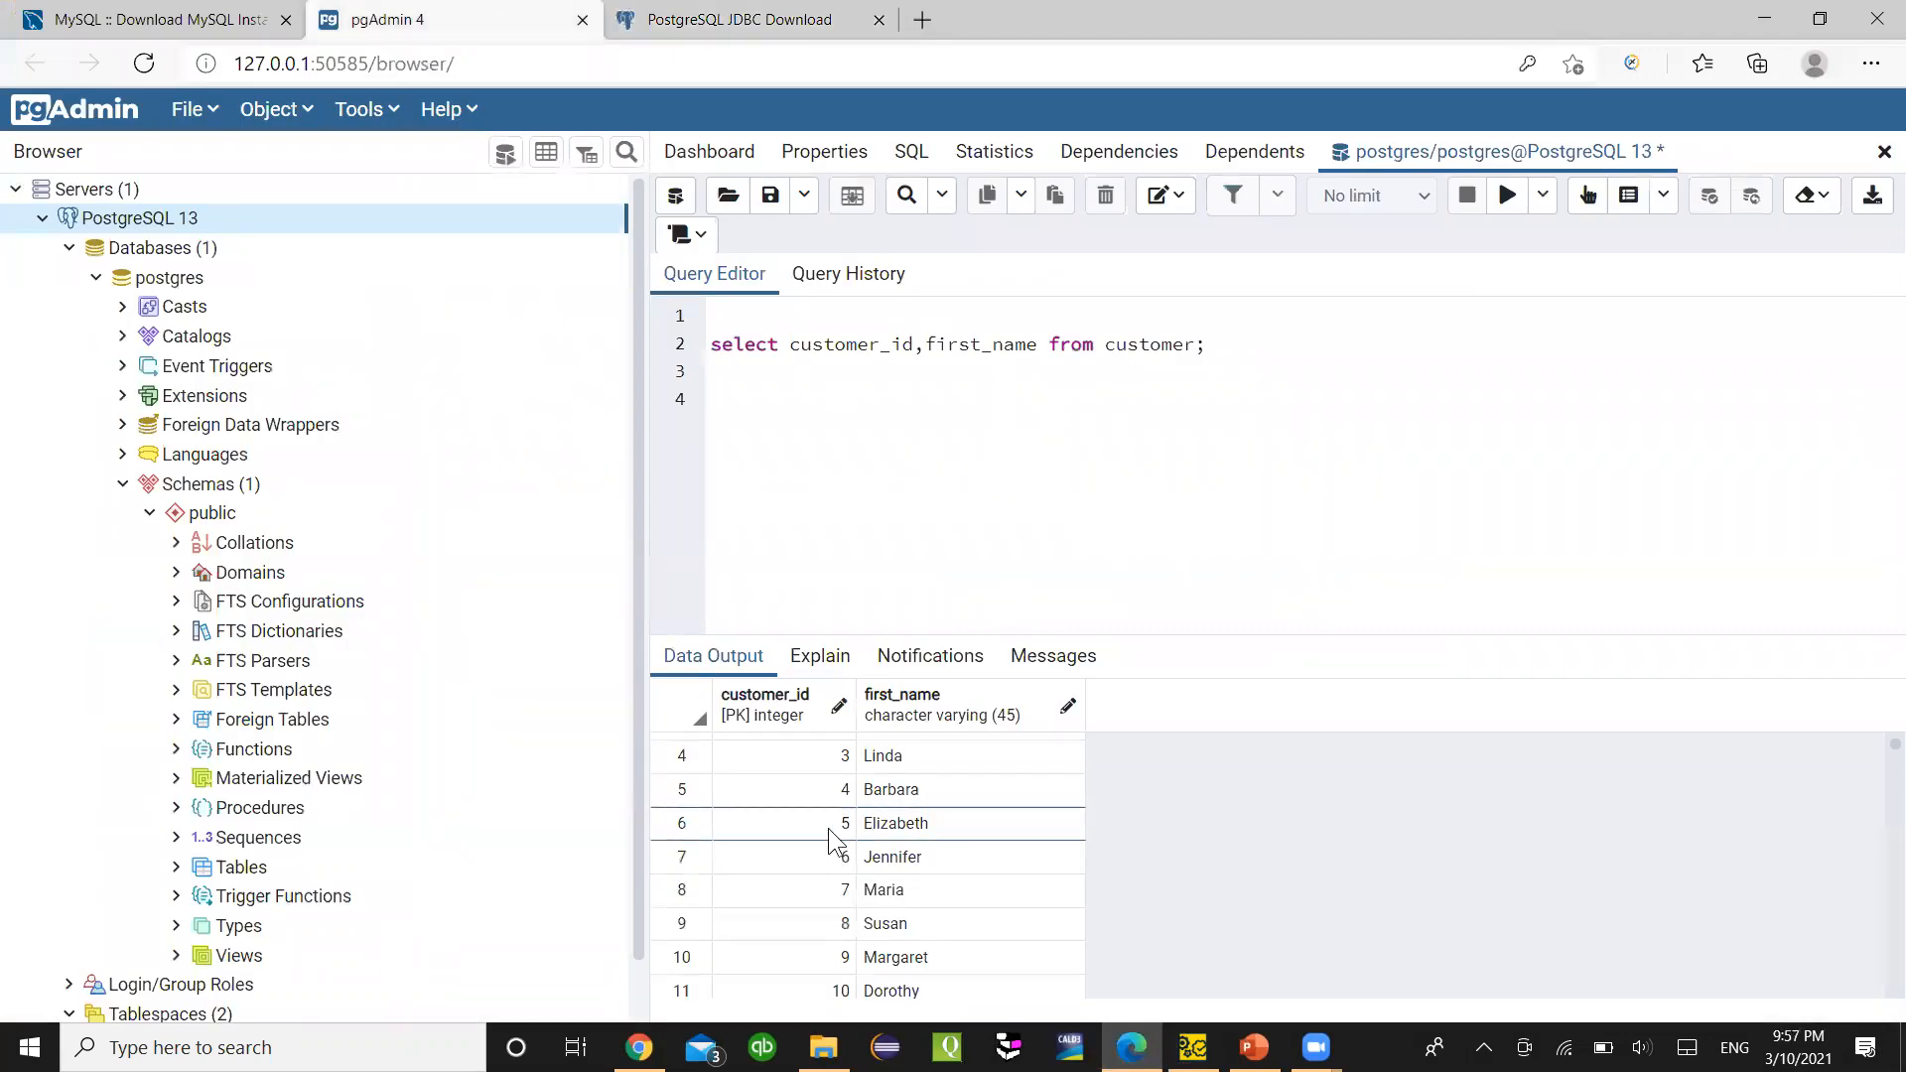
{"action": "scroll", "coordinate": [834, 800], "scroll_direction": "down", "scroll_amount": 2}
{"action": "scroll", "coordinate": [824, 804], "scroll_direction": "up", "scroll_amount": 3}
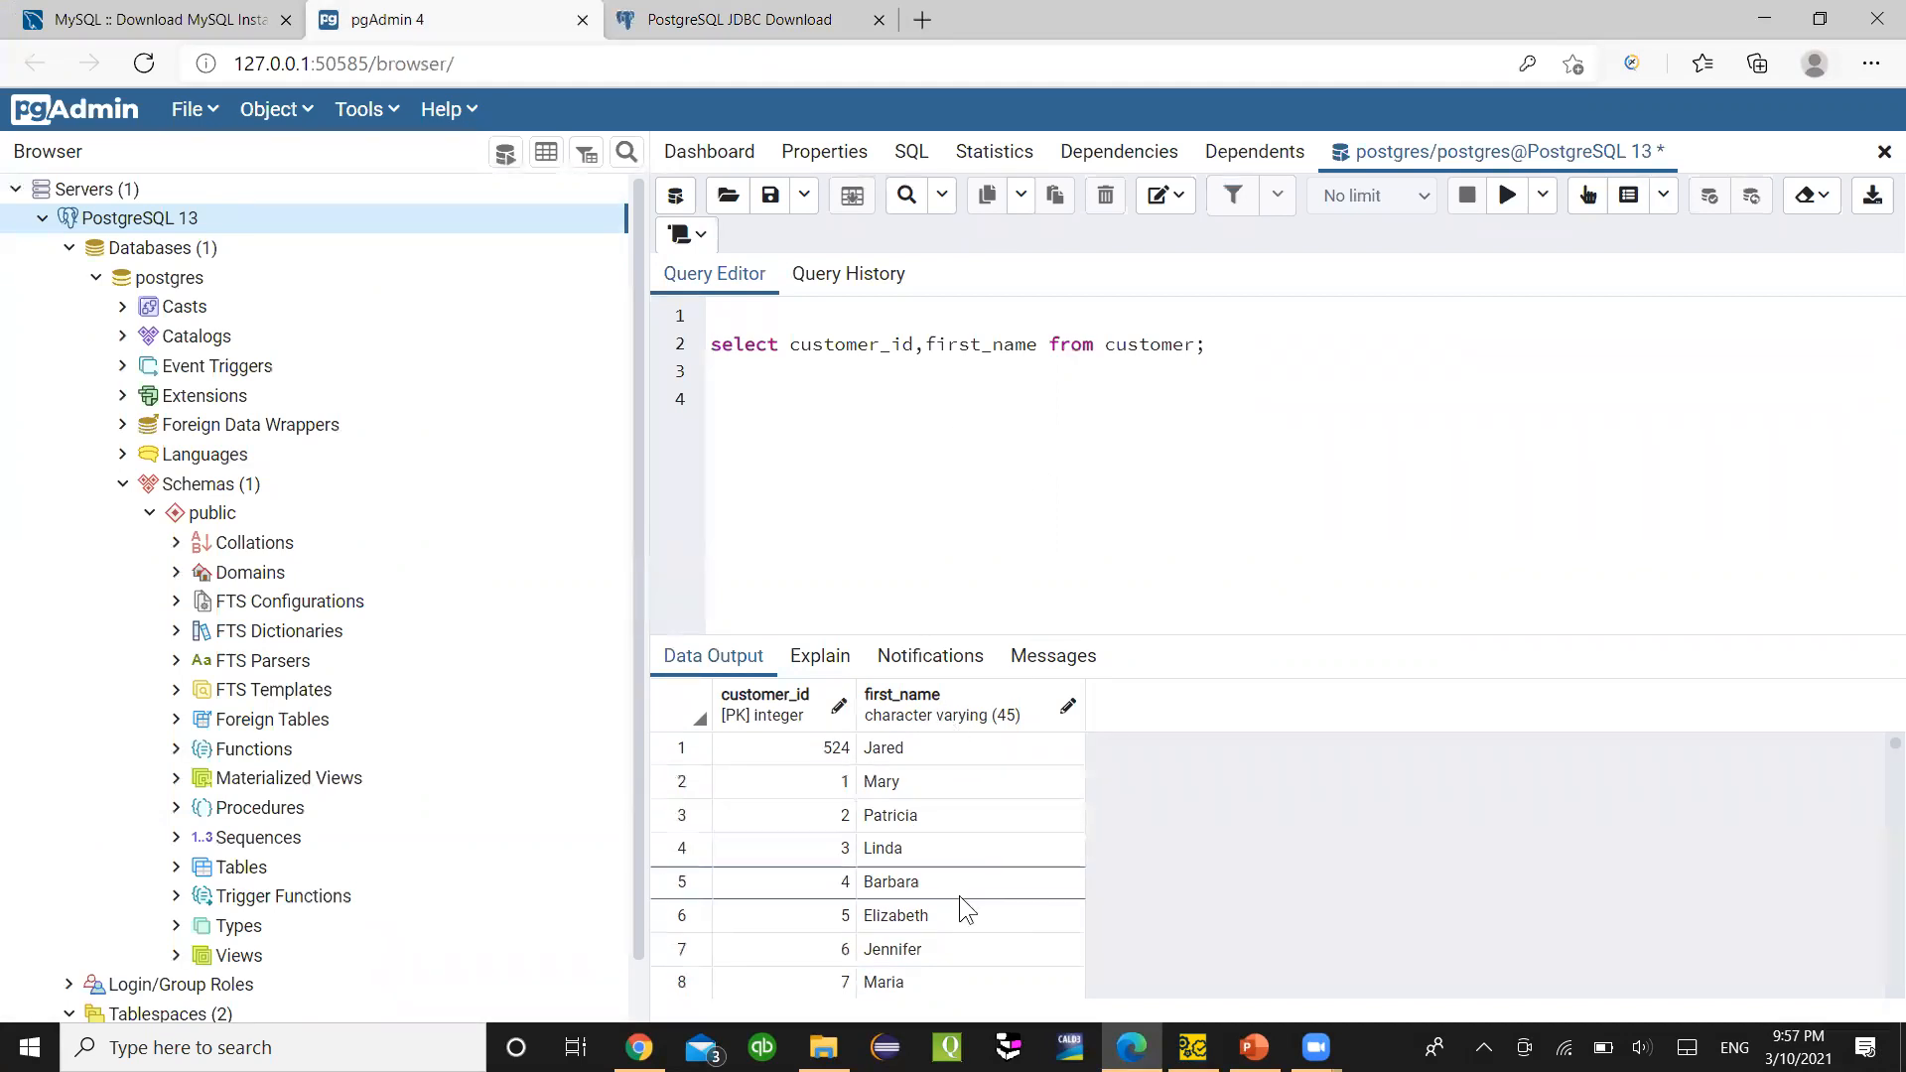
{"action": "left_click", "coordinate": [1192, 1048]}
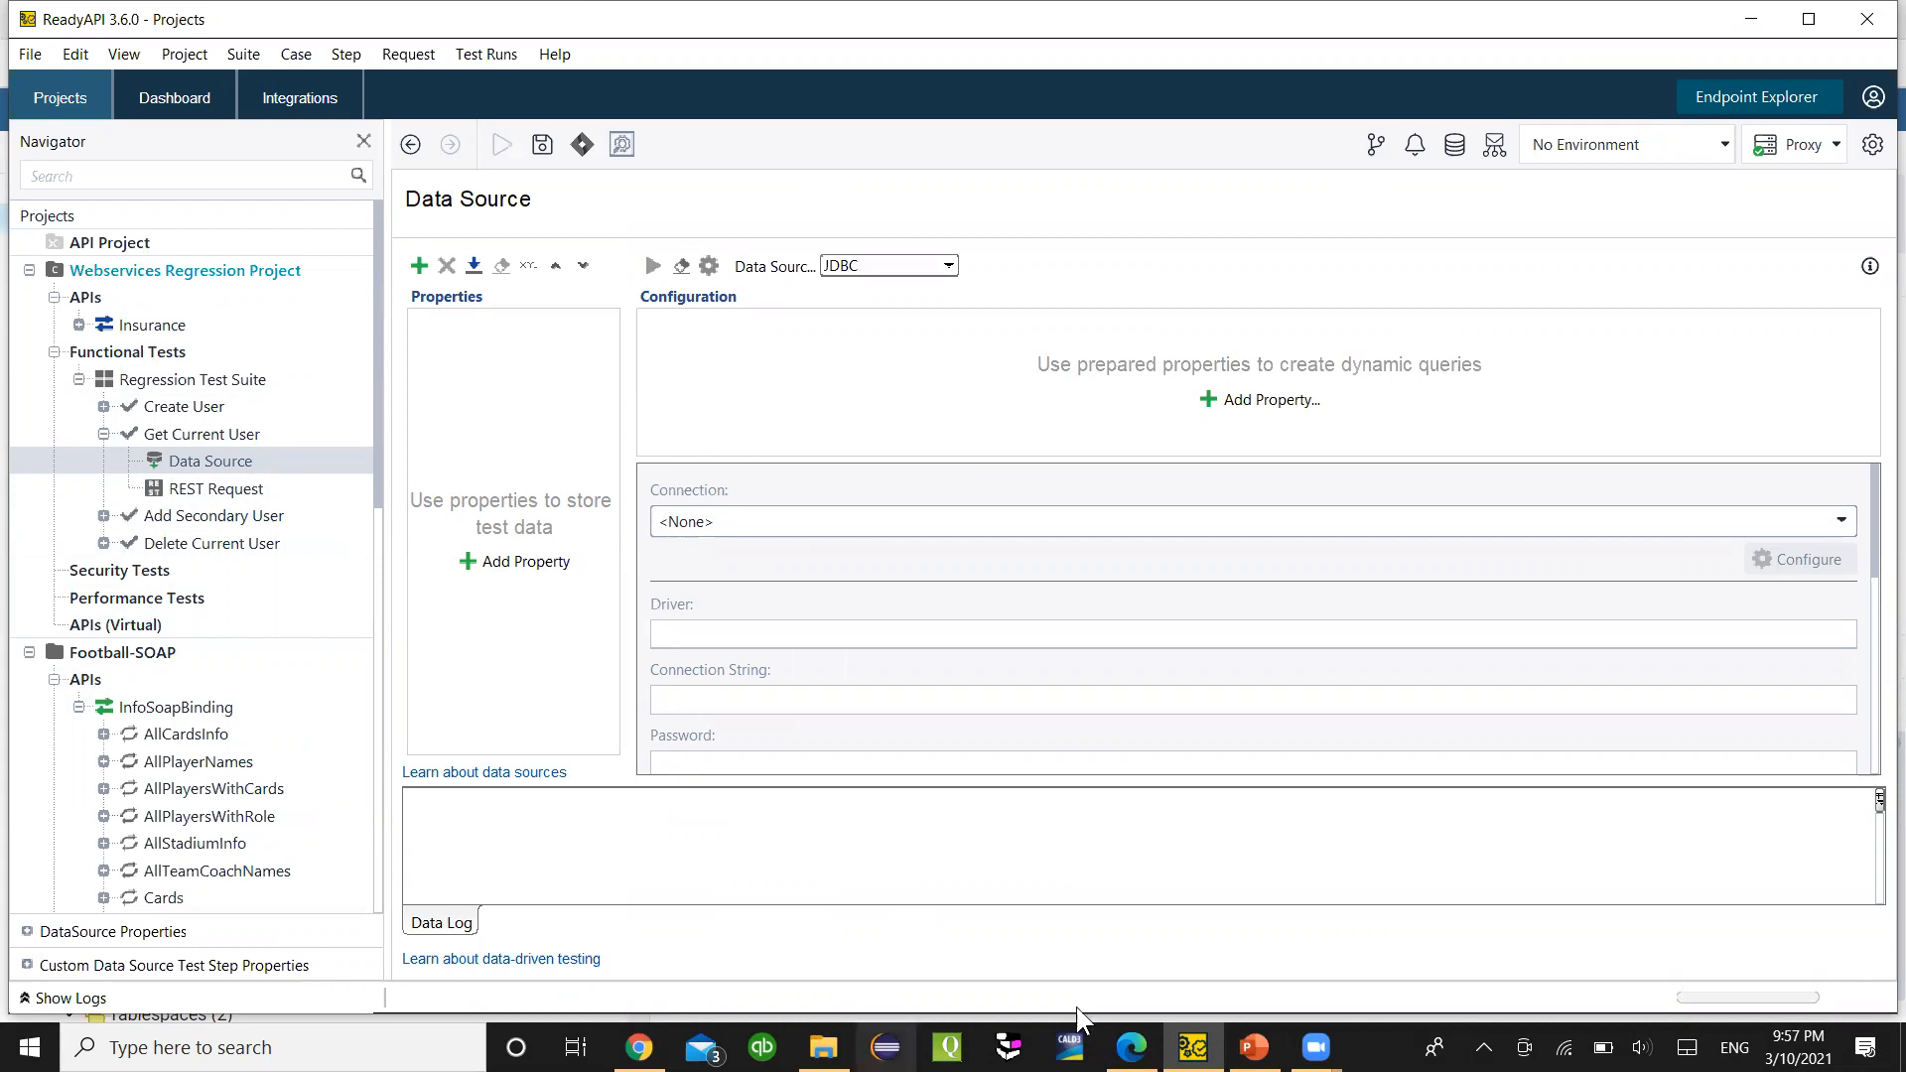
- Check the empty JDBC Driver and Connection String fields, then open File > Preferences
{"action": "scroll", "coordinate": [874, 677], "scroll_direction": "down", "scroll_amount": 1}
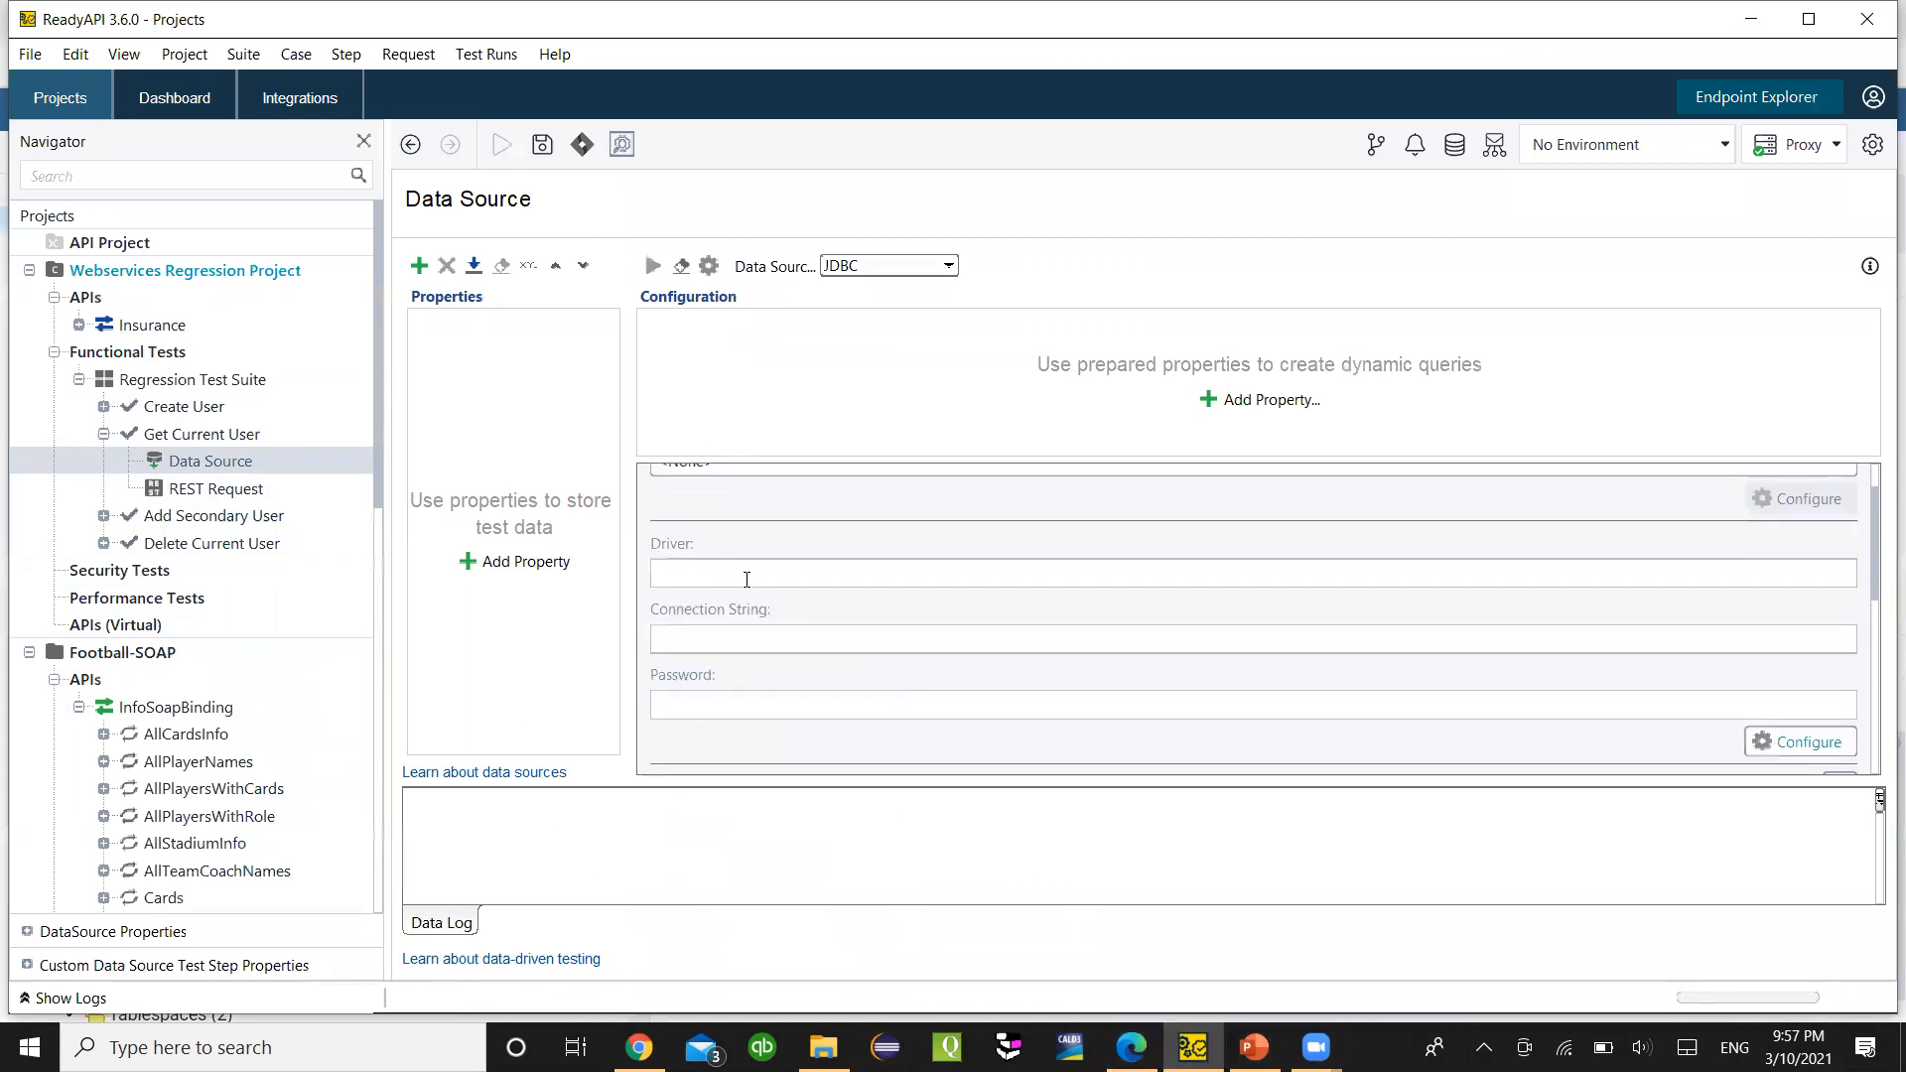
{"action": "left_click", "coordinate": [770, 572]}
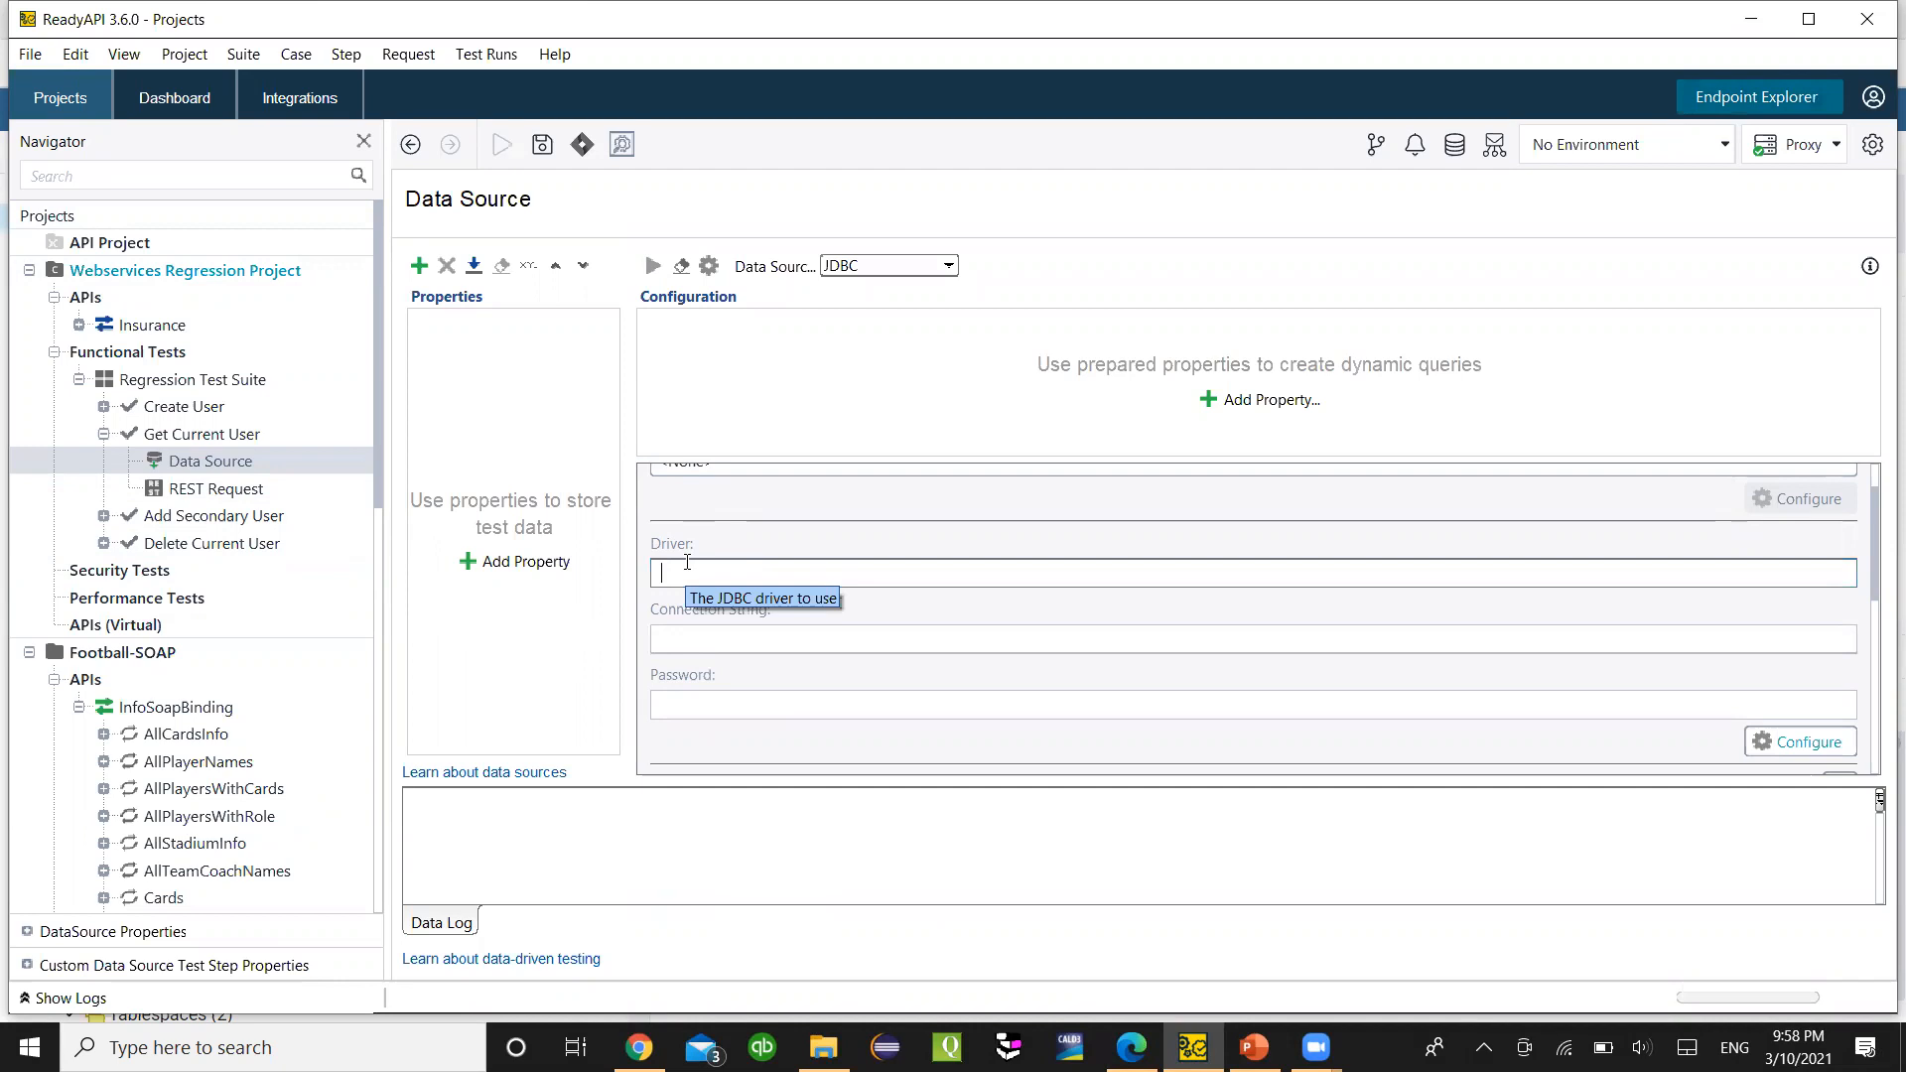
{"action": "left_click", "coordinate": [717, 637]}
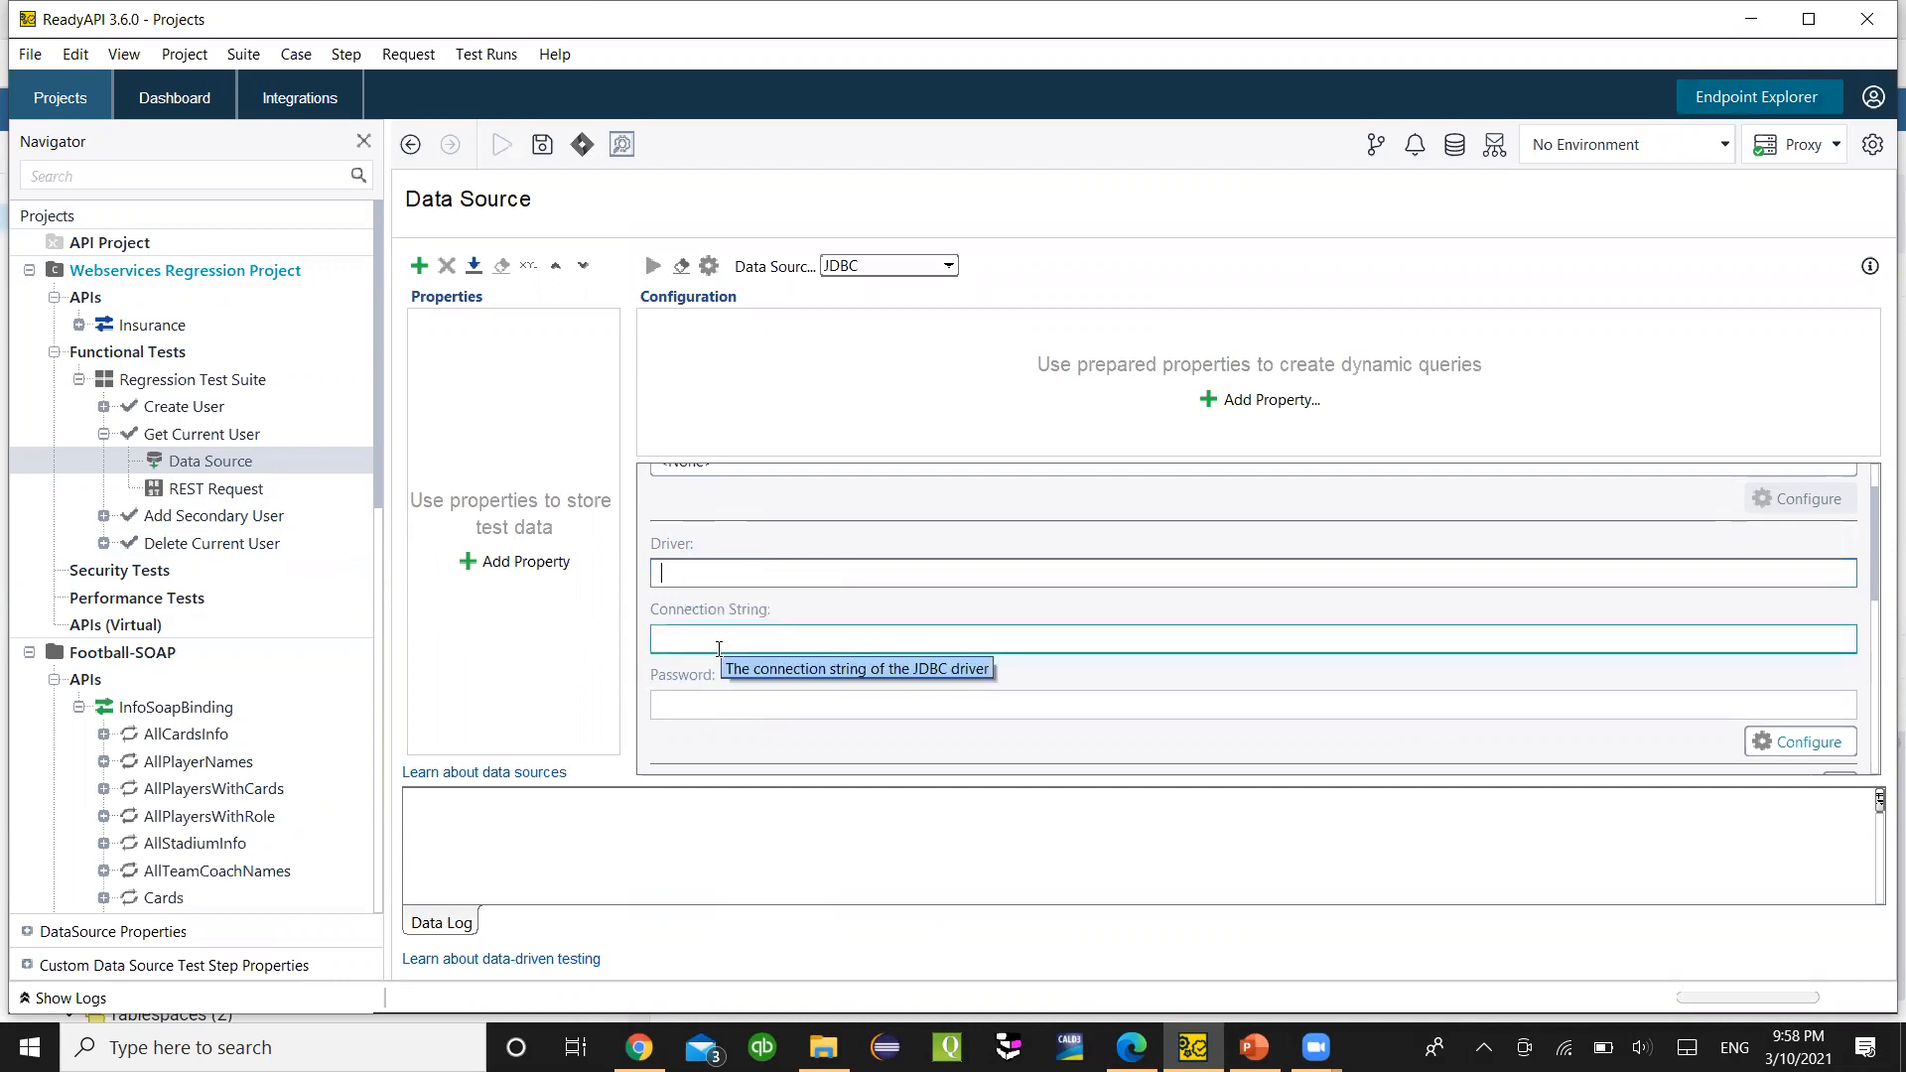
{"action": "left_click", "coordinate": [30, 54]}
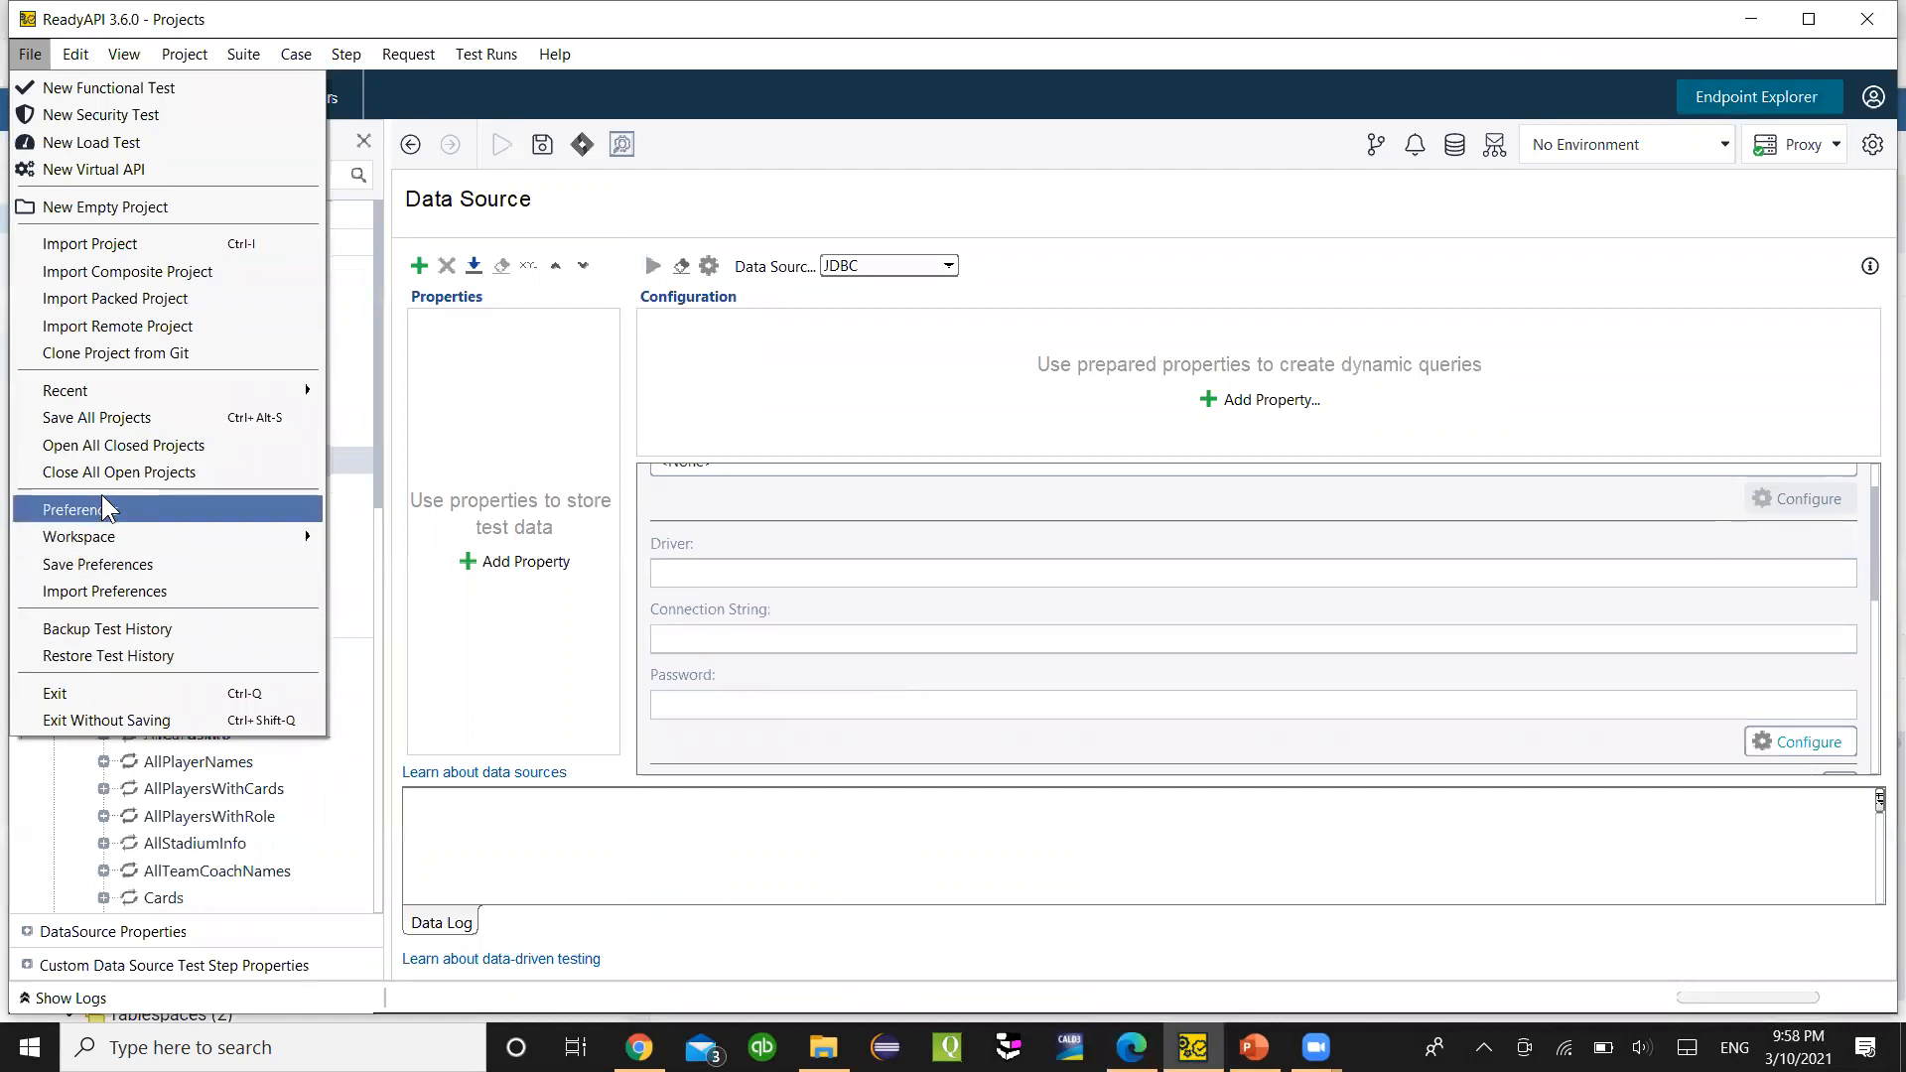
{"action": "left_click", "coordinate": [103, 502]}
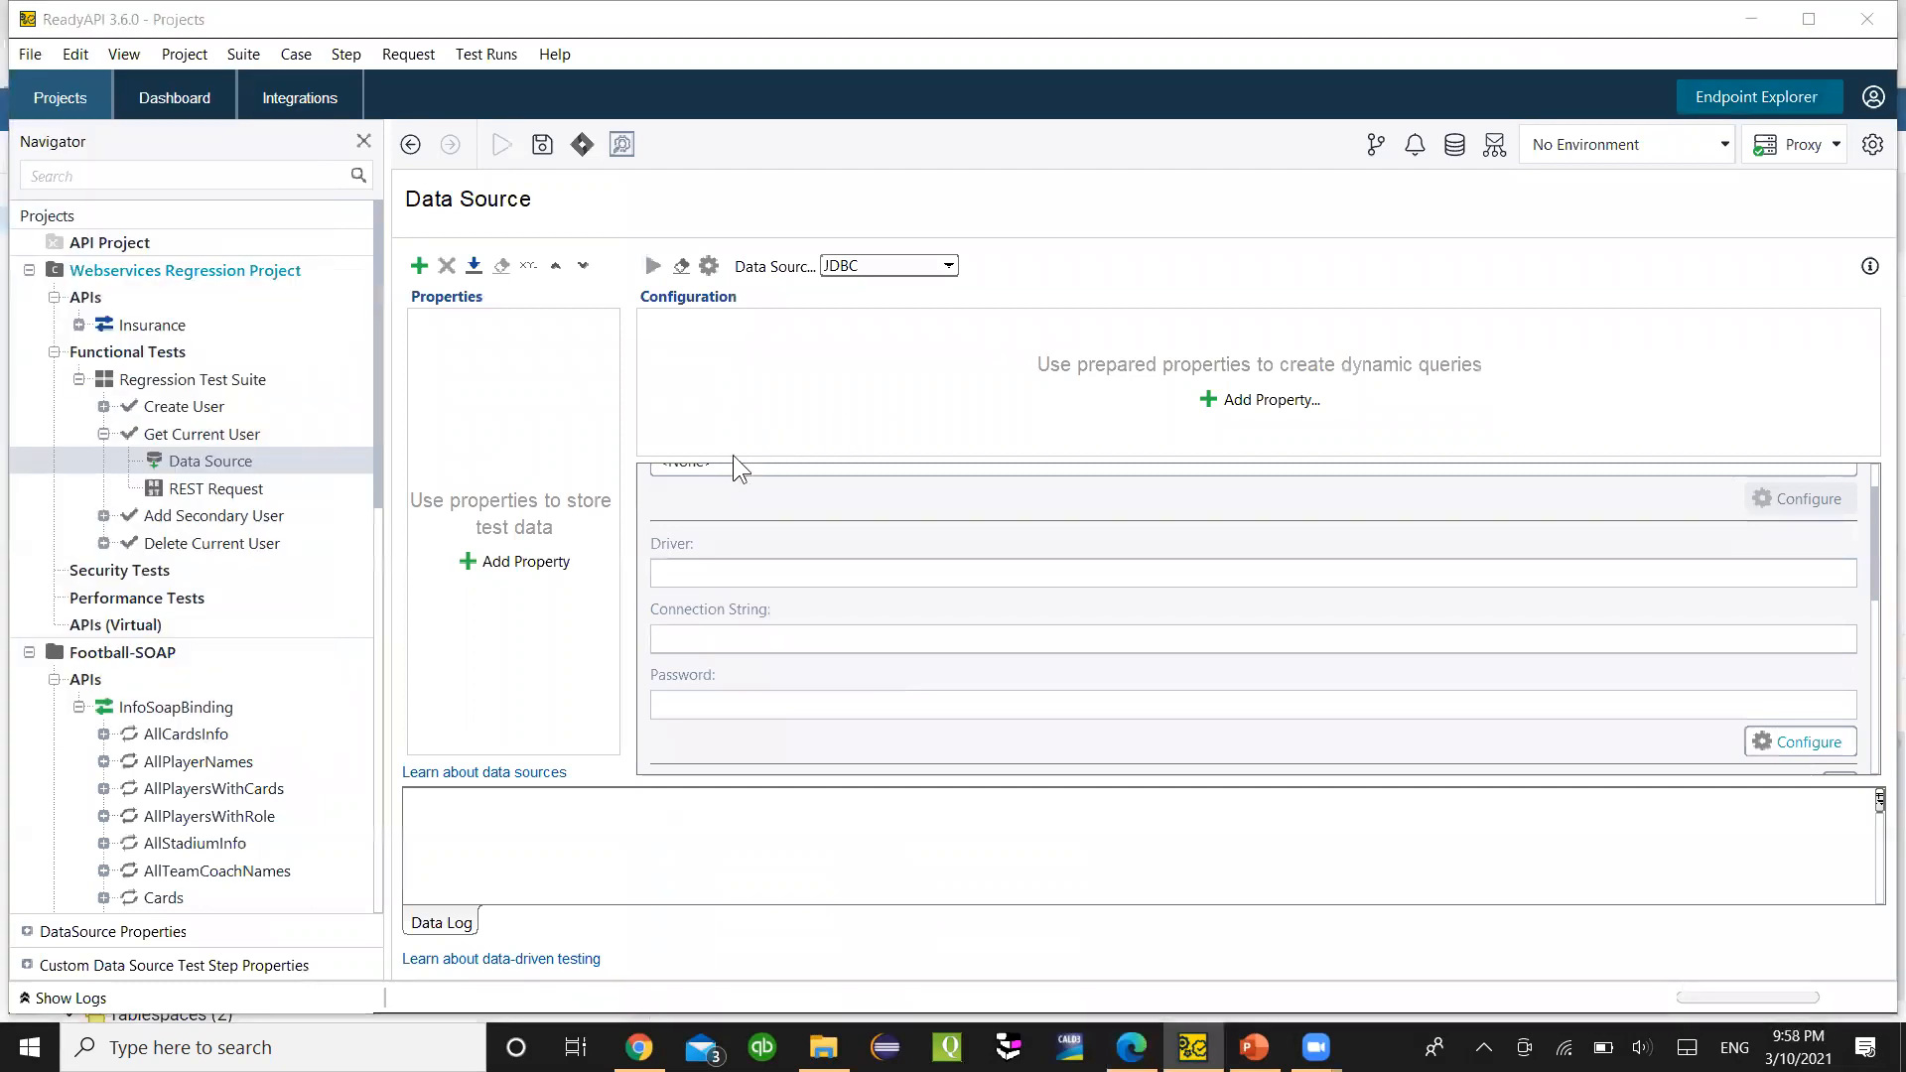
{"action": "scroll", "coordinate": [459, 843], "scroll_direction": "down", "scroll_amount": 3}
{"action": "scroll", "coordinate": [437, 809], "scroll_direction": "down", "scroll_amount": 3}
- Show the JDBC preferences page and widen it to reveal the connection string templates
{"action": "left_click", "coordinate": [385, 757]}
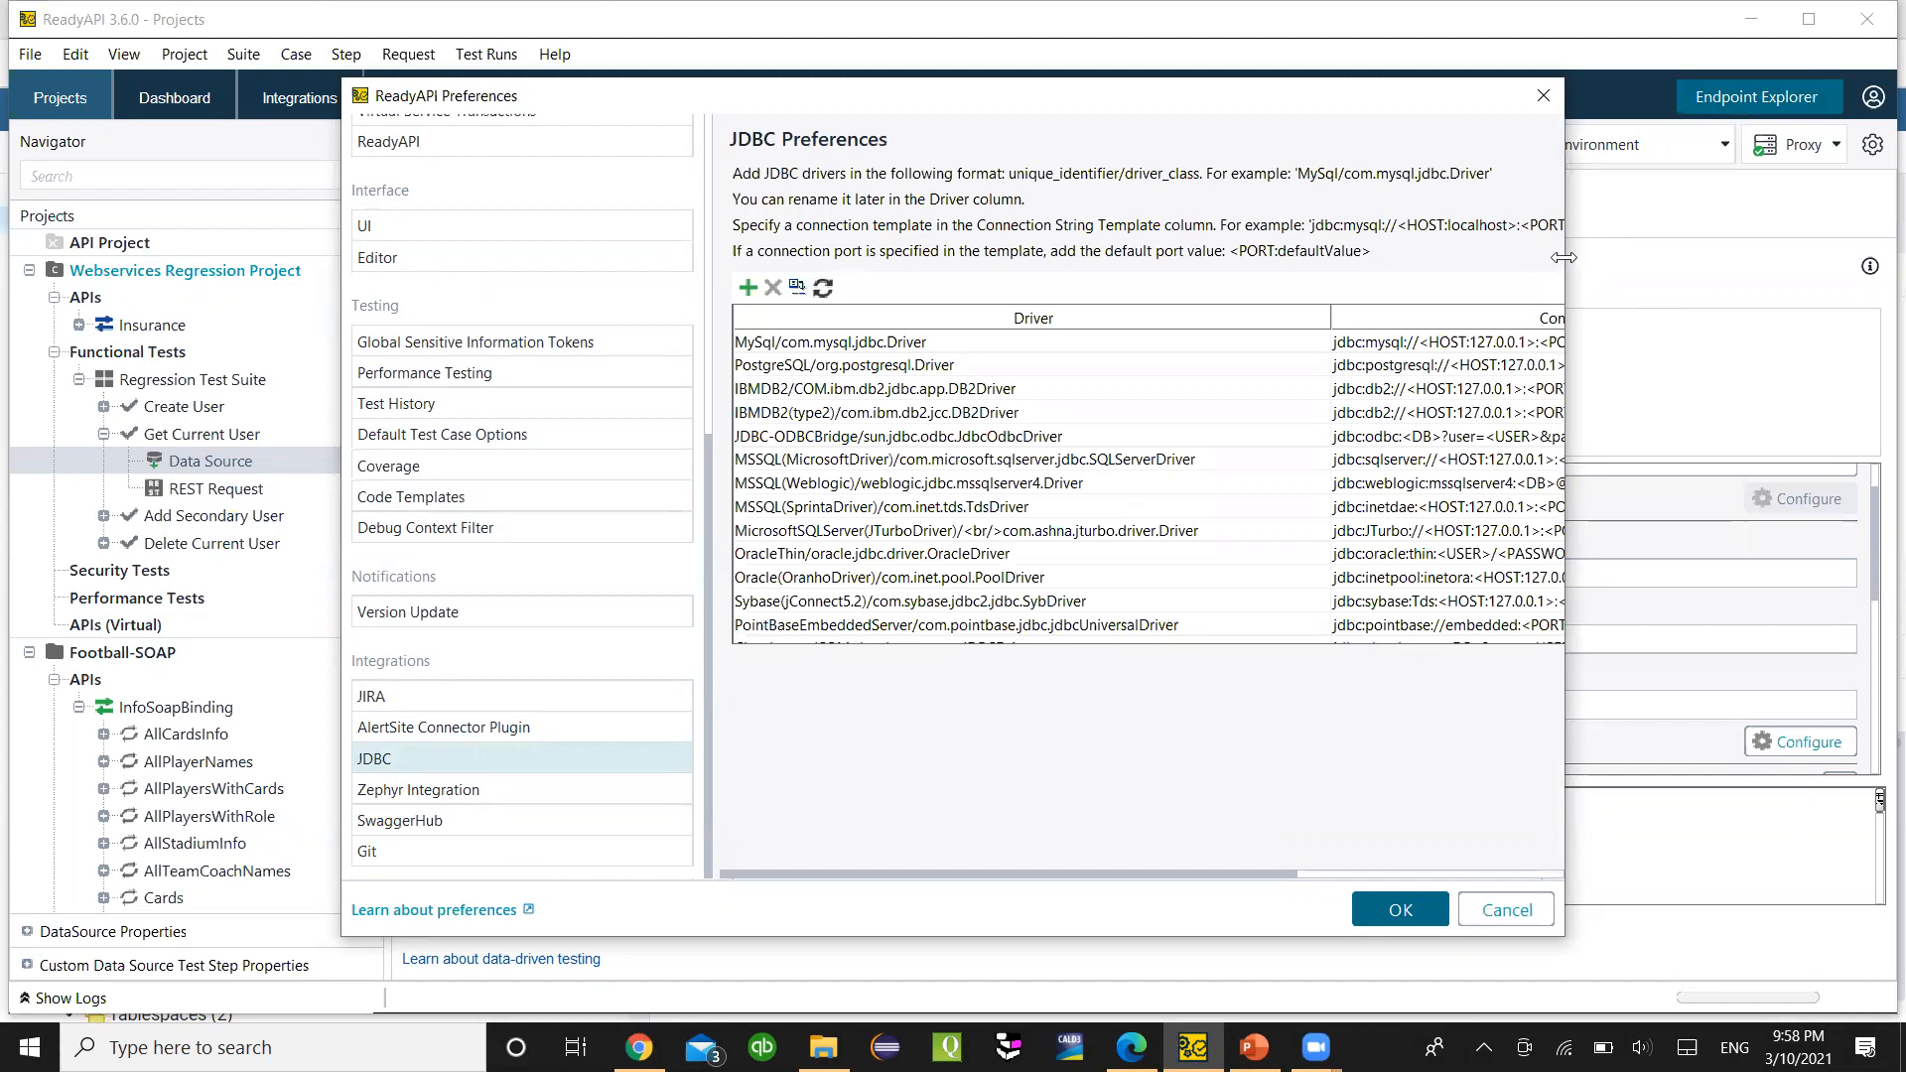
{"action": "left_click_drag", "start_coordinate": [1563, 257], "coordinate": [1882, 257]}
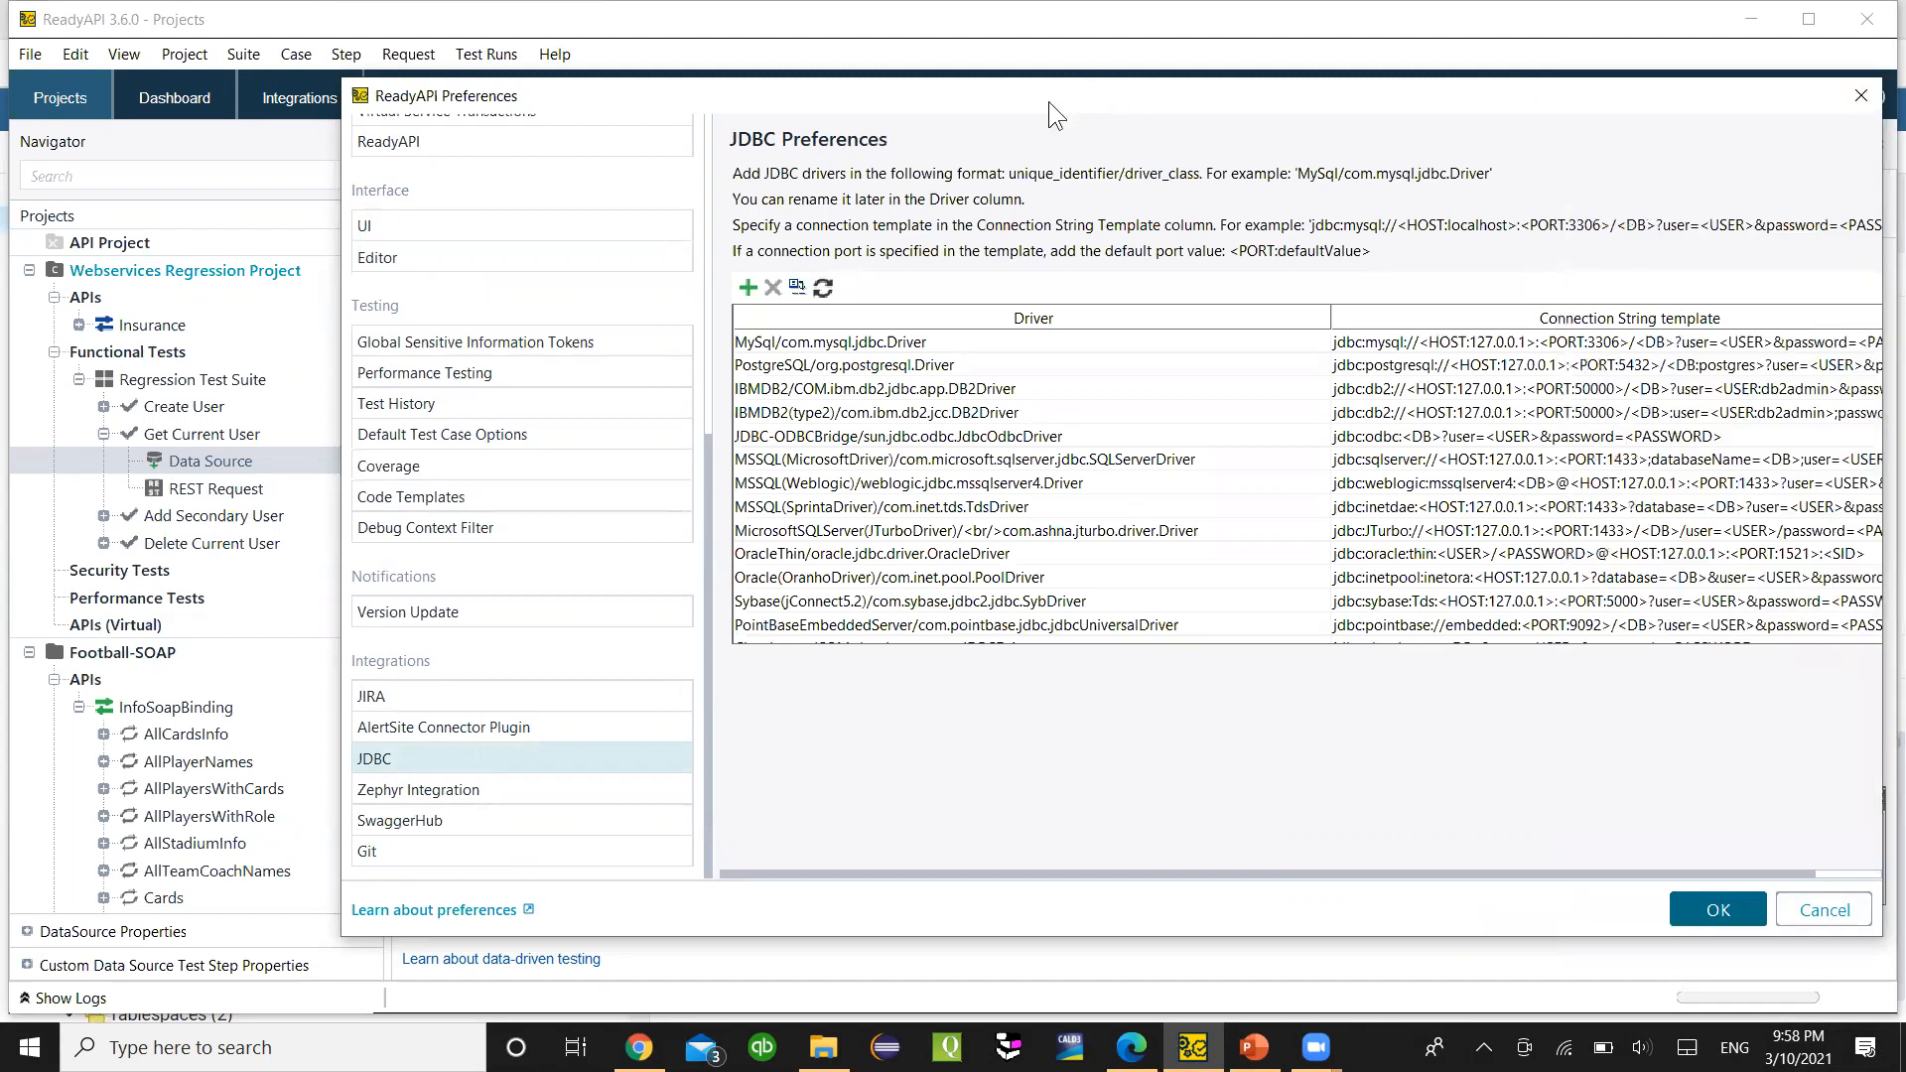
{"action": "left_click_drag", "start_coordinate": [1048, 102], "coordinate": [834, 112]}
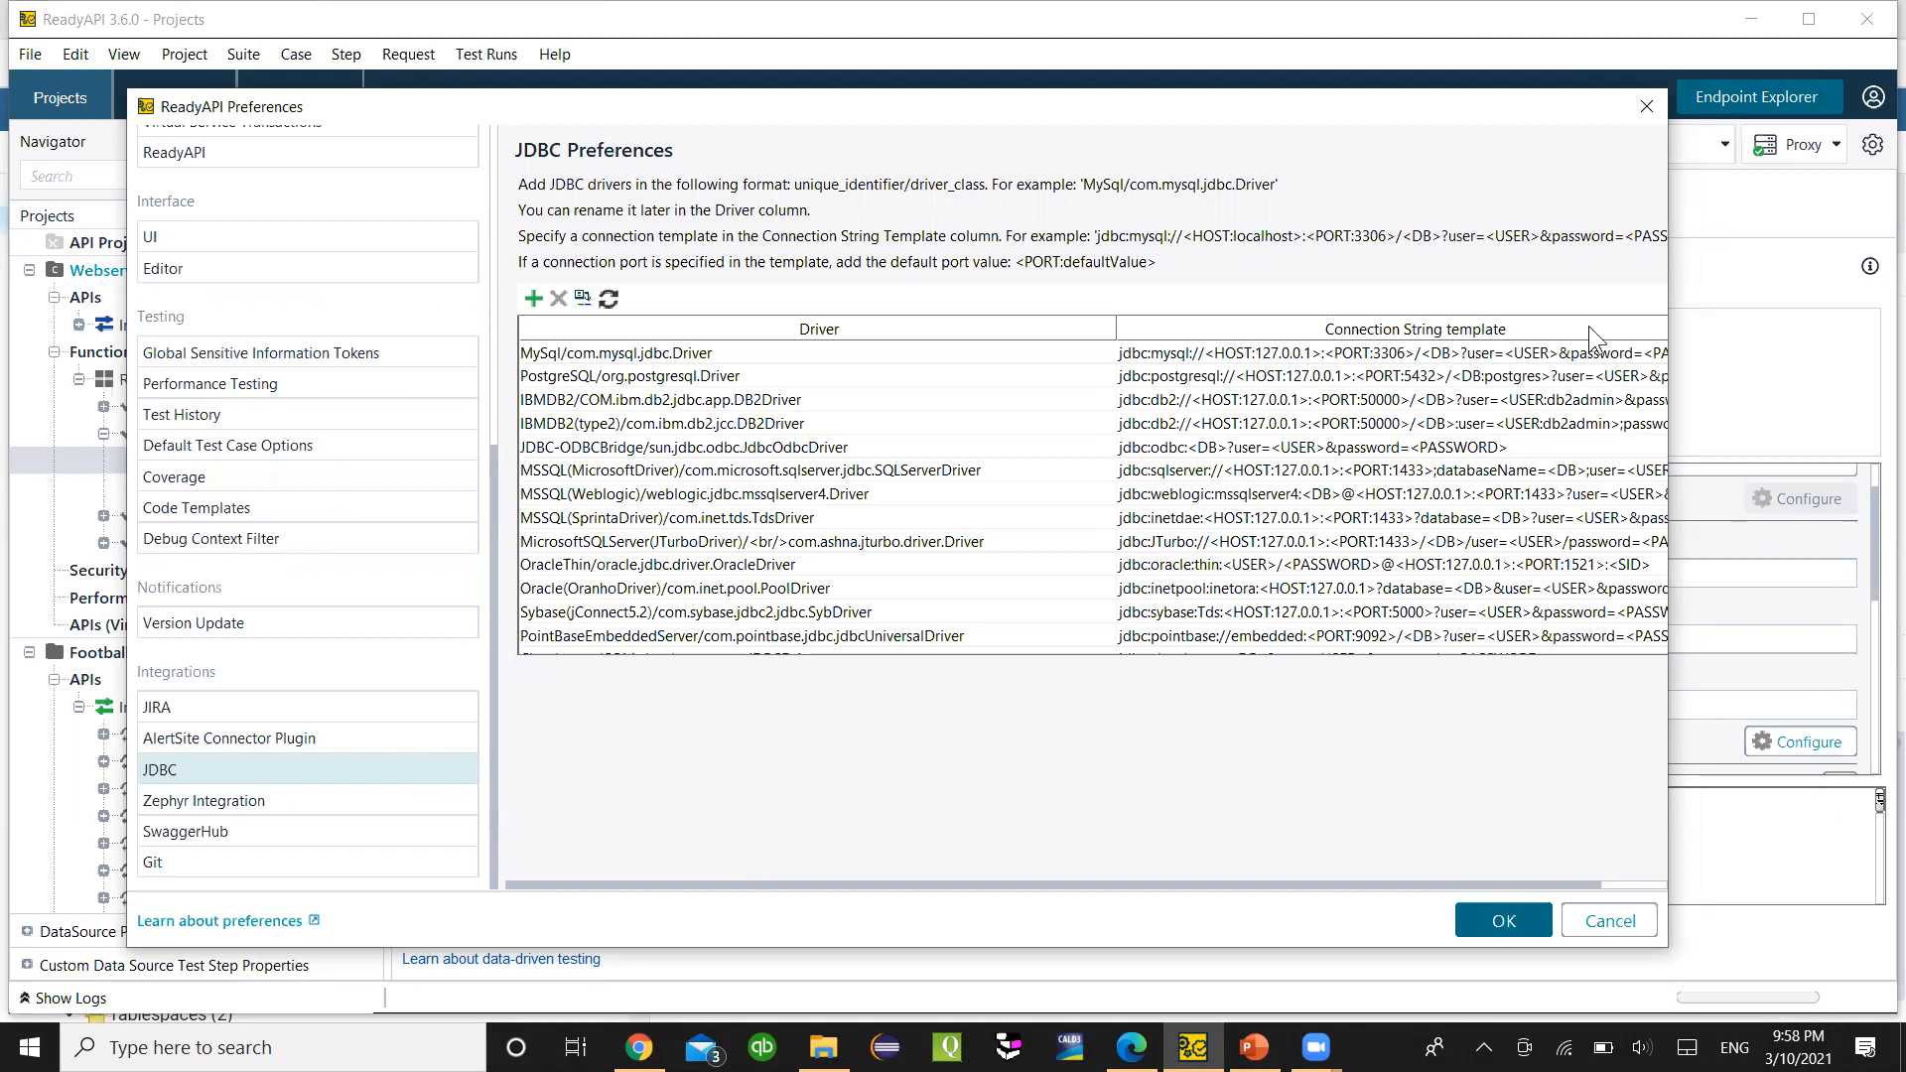
- Copy the PostgreSQL/org.postgresql.Driver entry, cancel Preferences and focus the Driver field
{"action": "left_click", "coordinate": [619, 382]}
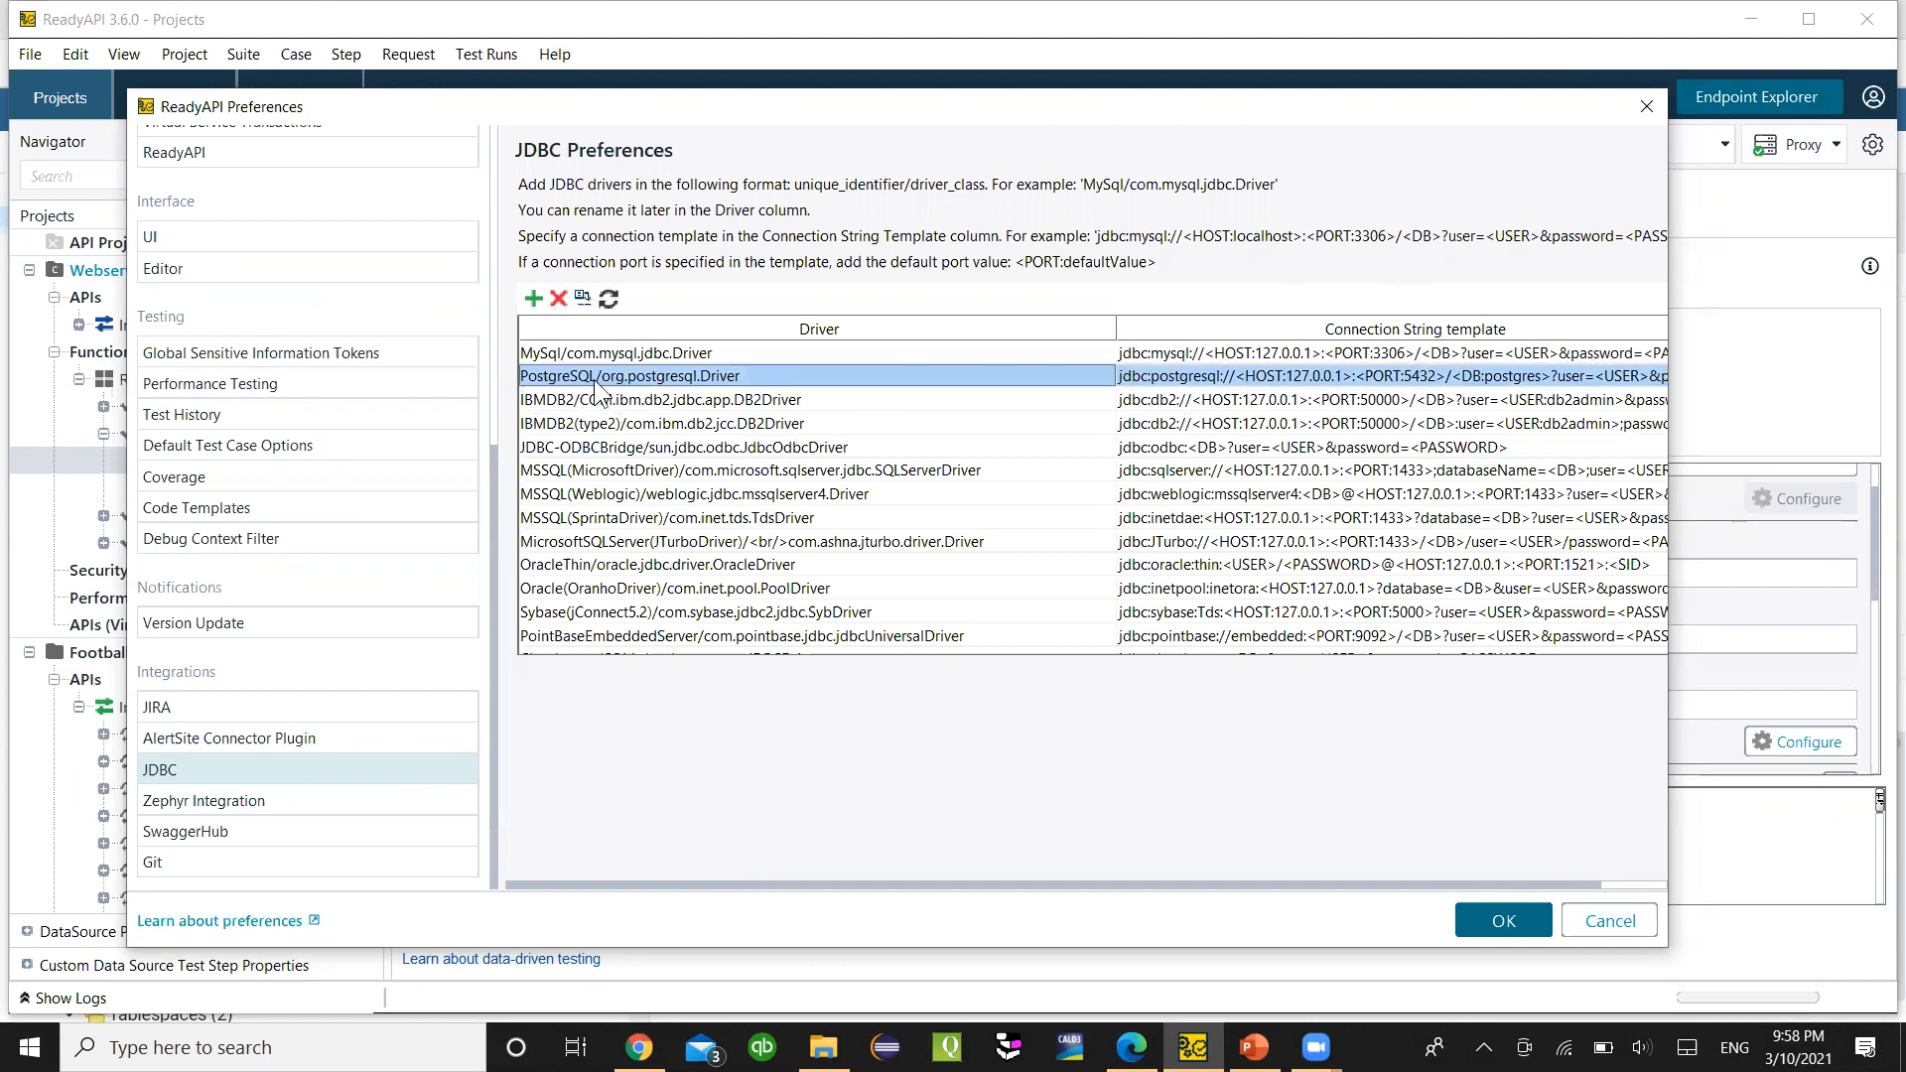
{"action": "left_click", "coordinate": [593, 353]}
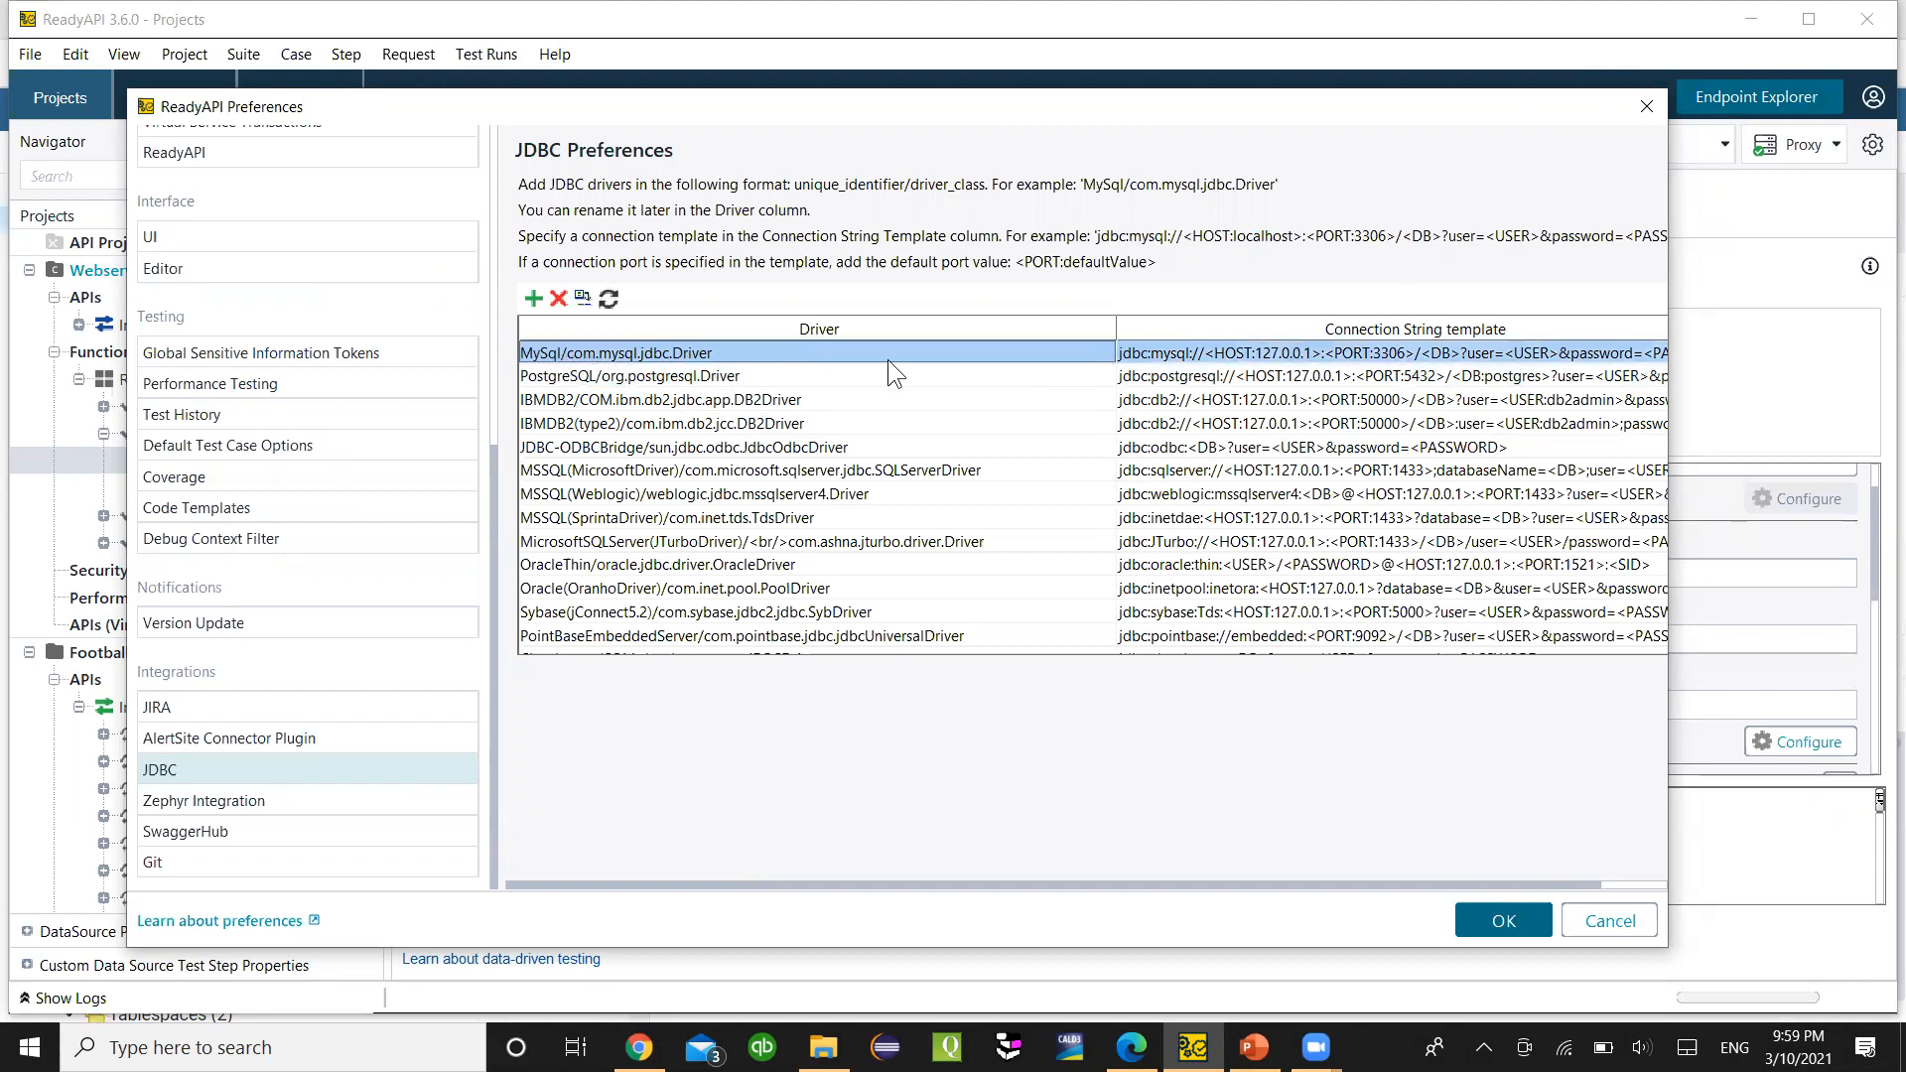
{"action": "left_click", "coordinate": [740, 375]}
{"action": "left_click", "coordinate": [740, 375]}
{"action": "left_click_drag", "start_coordinate": [740, 375], "coordinate": [518, 378]}
{"action": "key", "text": "ctrl+c"}
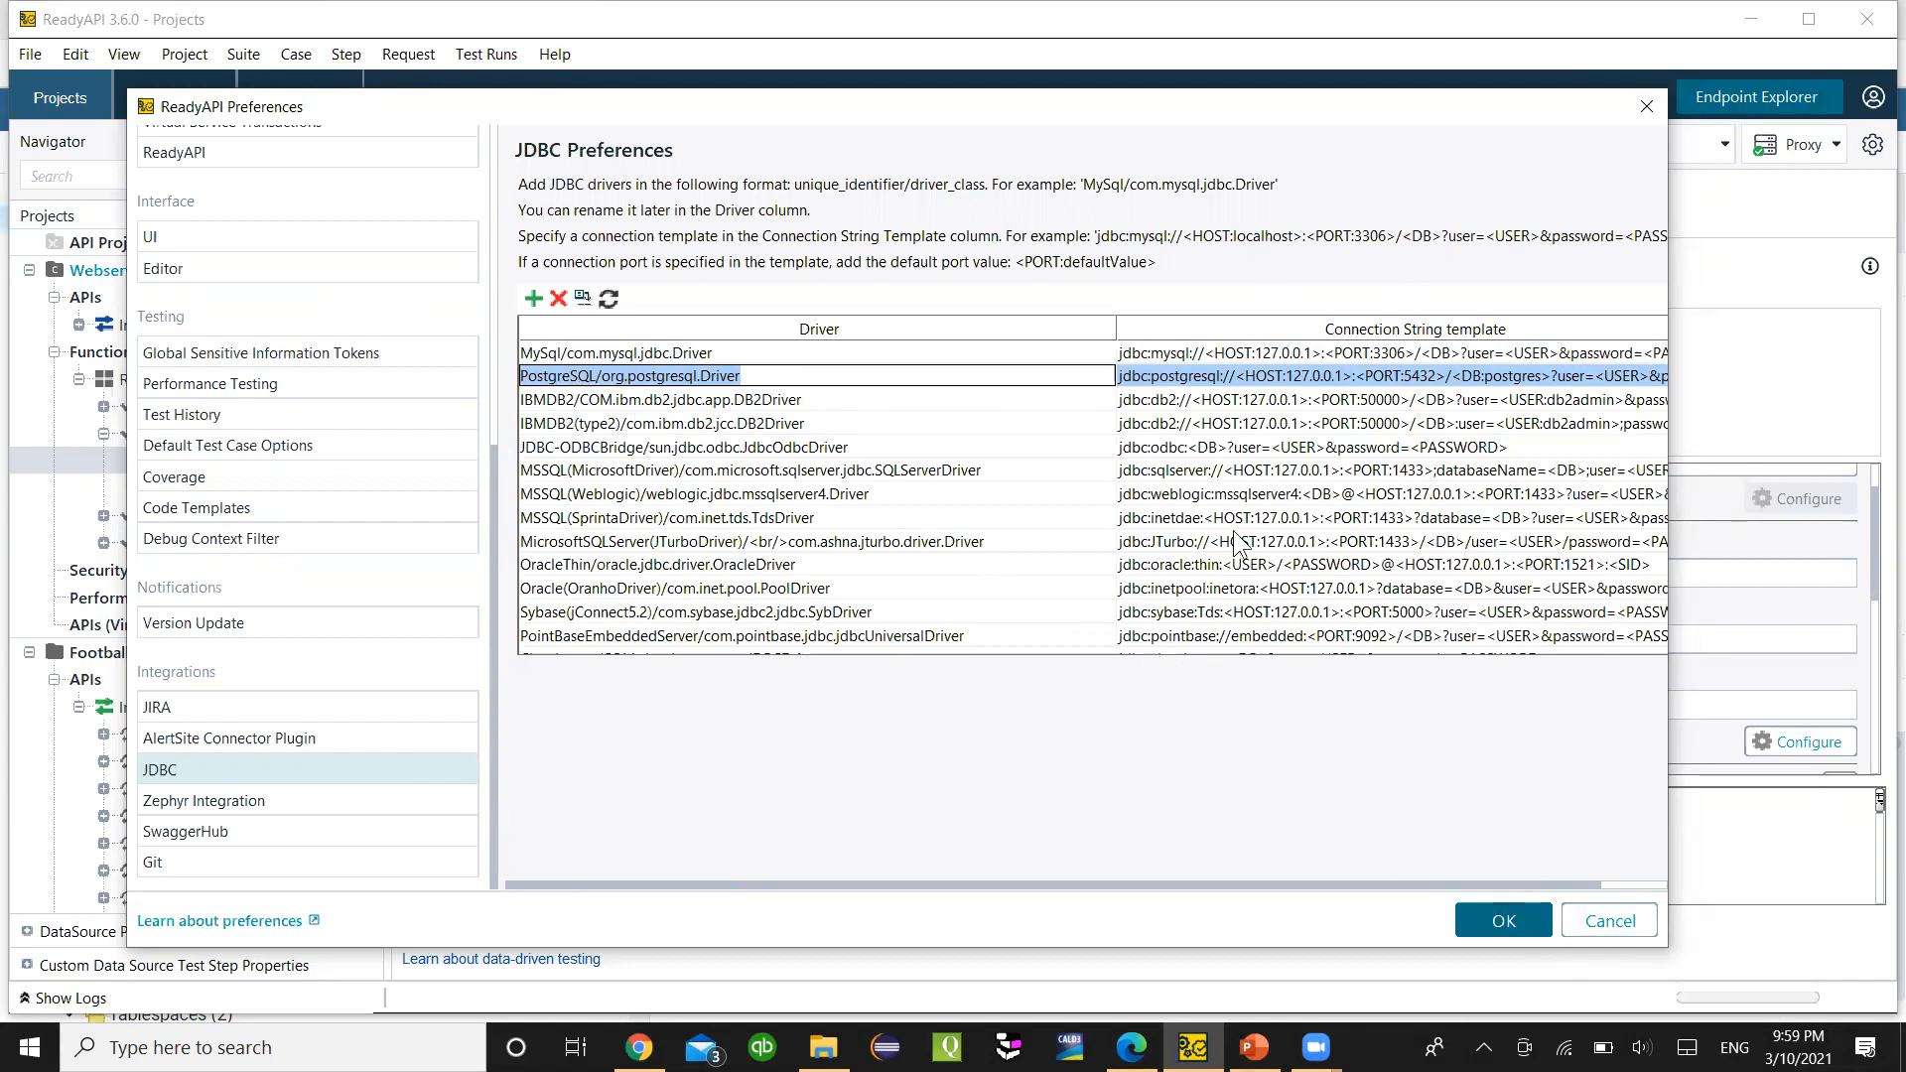
{"action": "left_click", "coordinate": [1652, 926]}
{"action": "left_click", "coordinate": [696, 573]}
- Paste the driver entry and trim its 'PostgreSQL/' prefix to leave org.postgresql.Driver, then show the slides
{"action": "key", "text": "ctrl+v"}
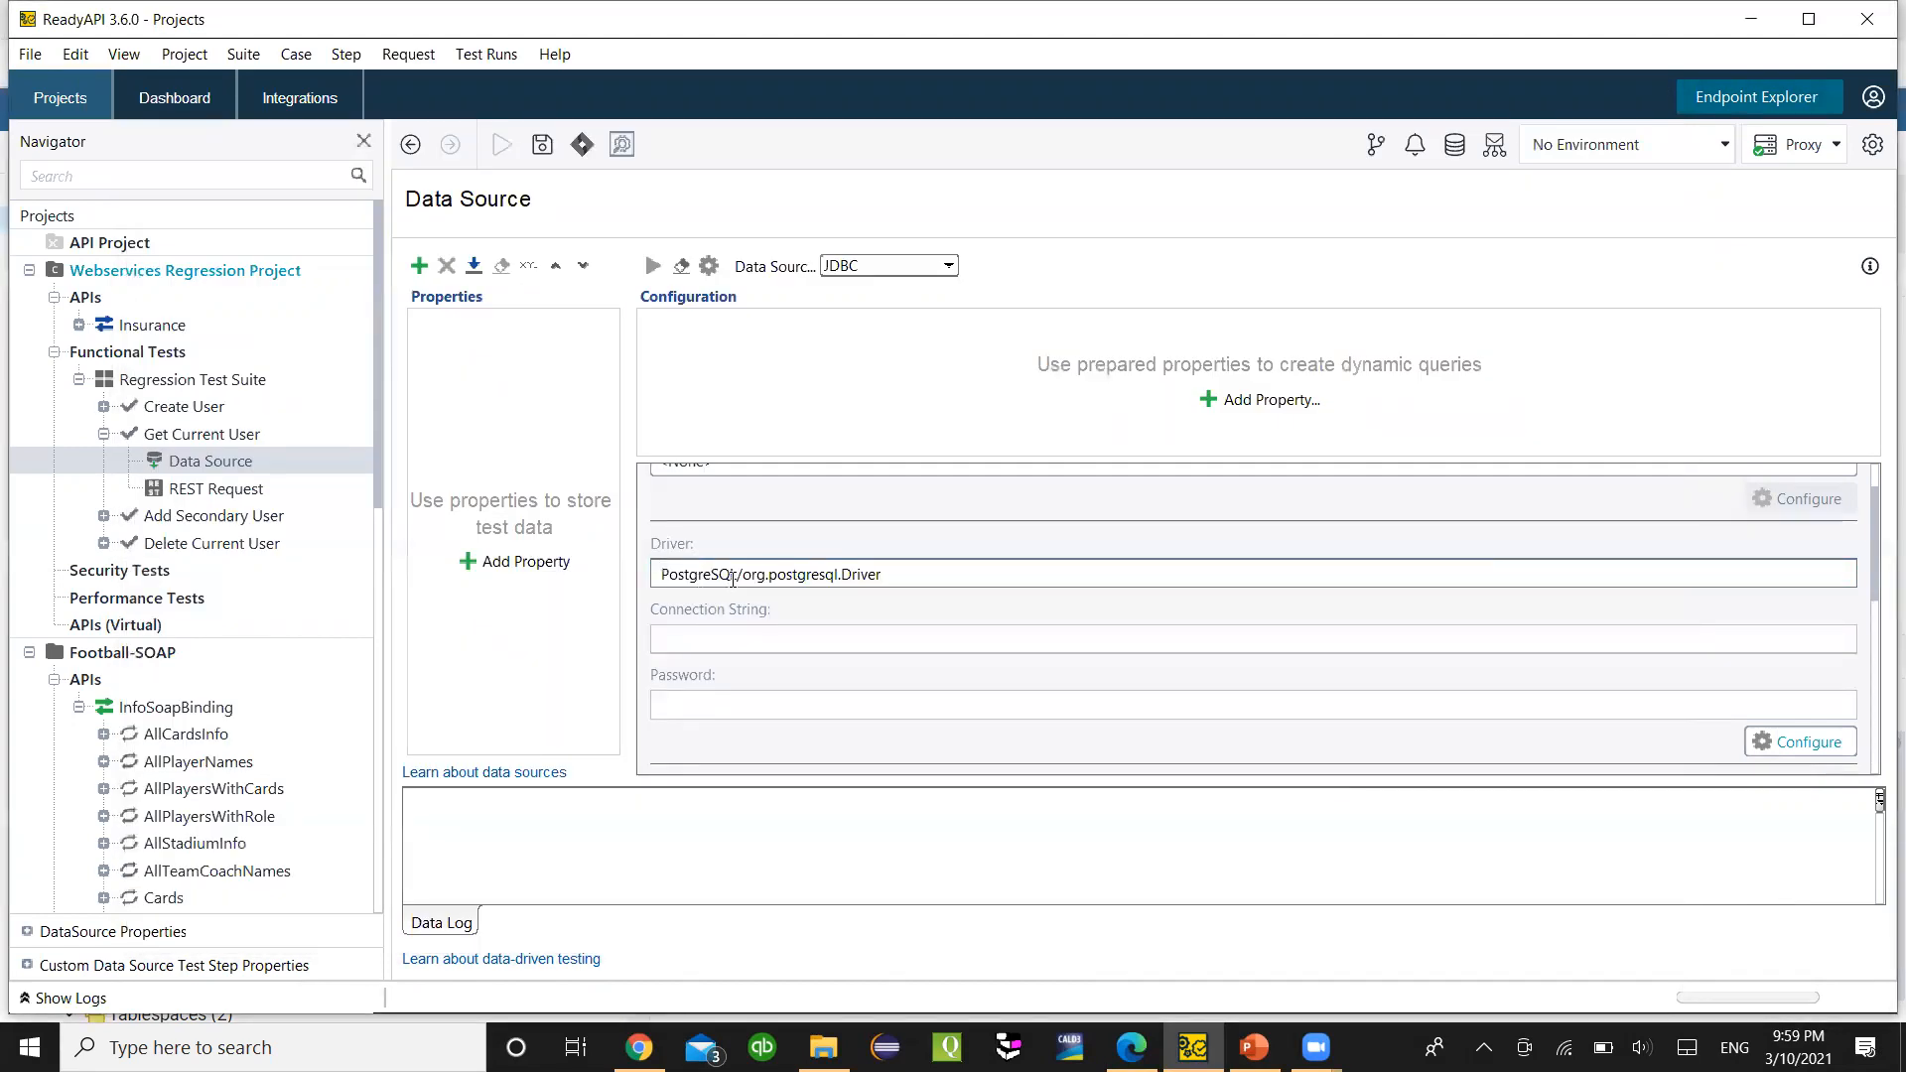
{"action": "left_click_drag", "start_coordinate": [745, 578], "coordinate": [657, 576]}
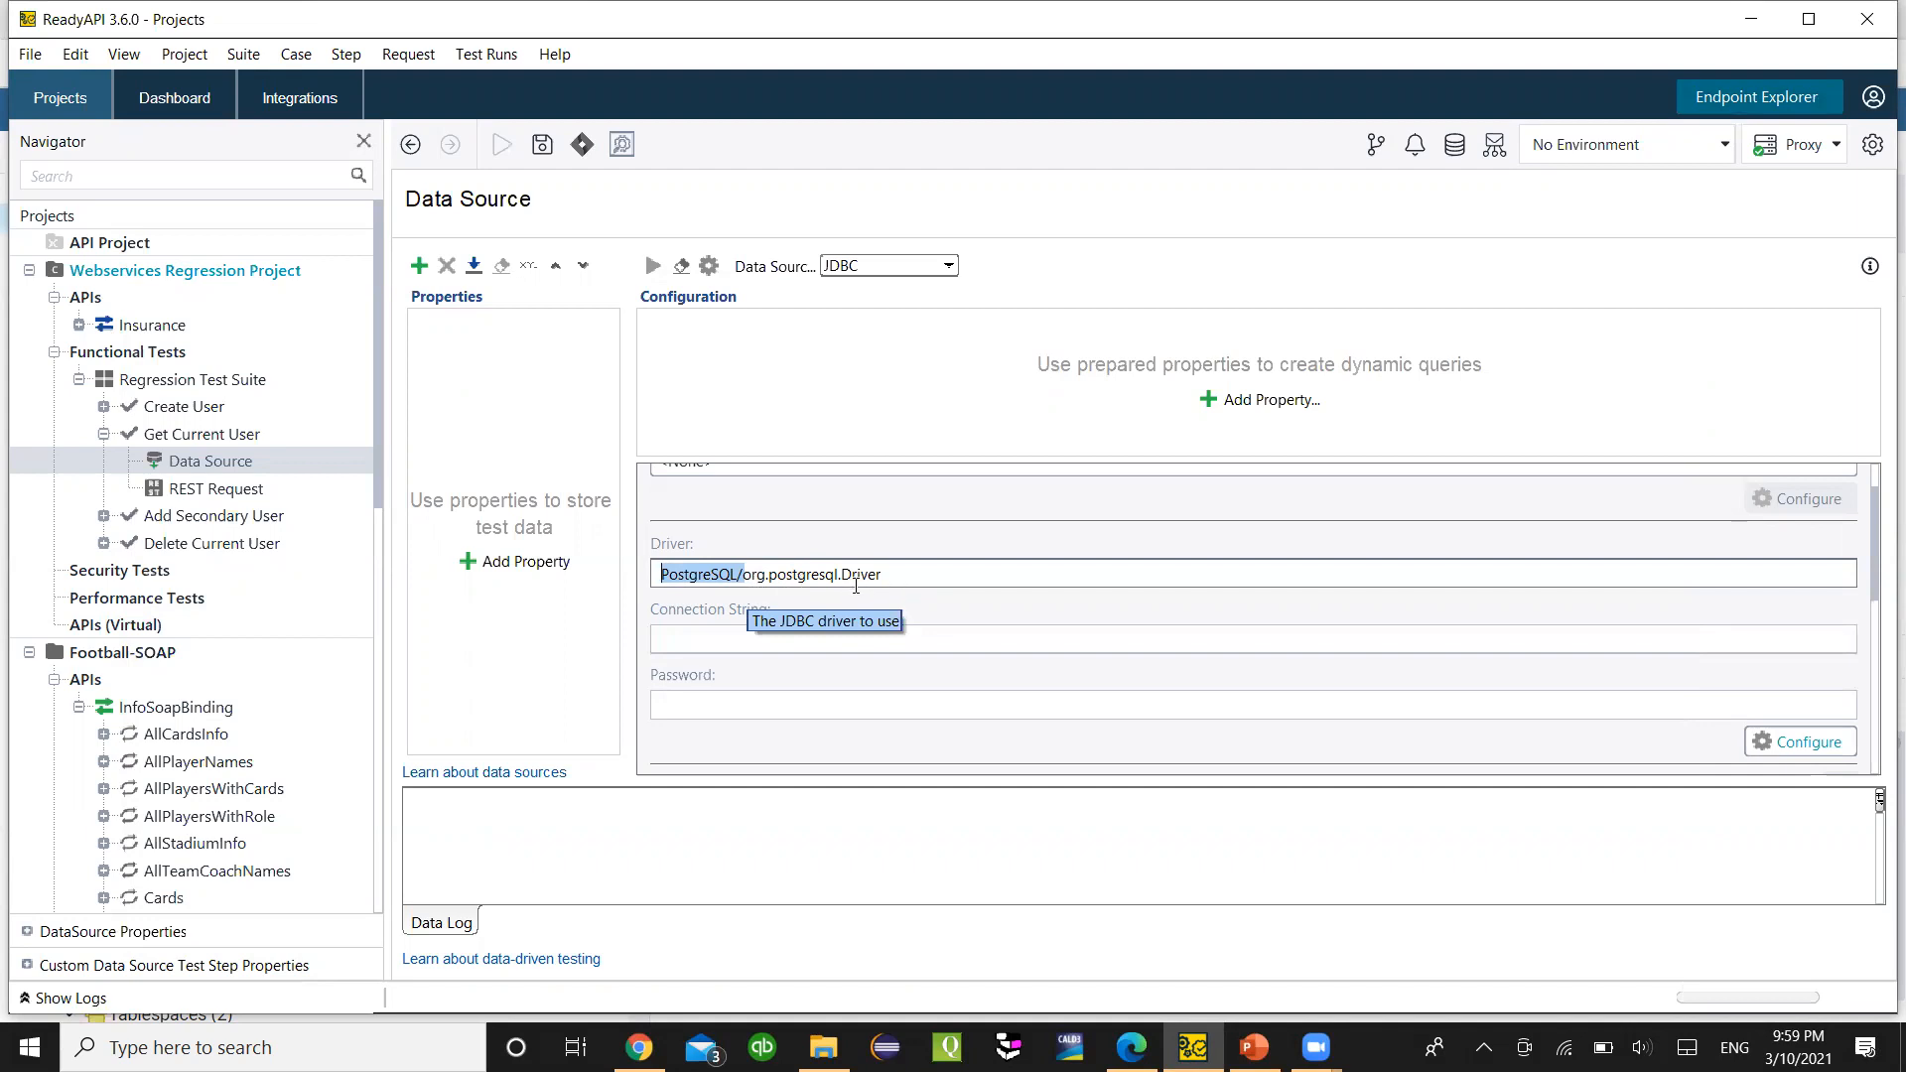
{"action": "key", "text": "BackSpace"}
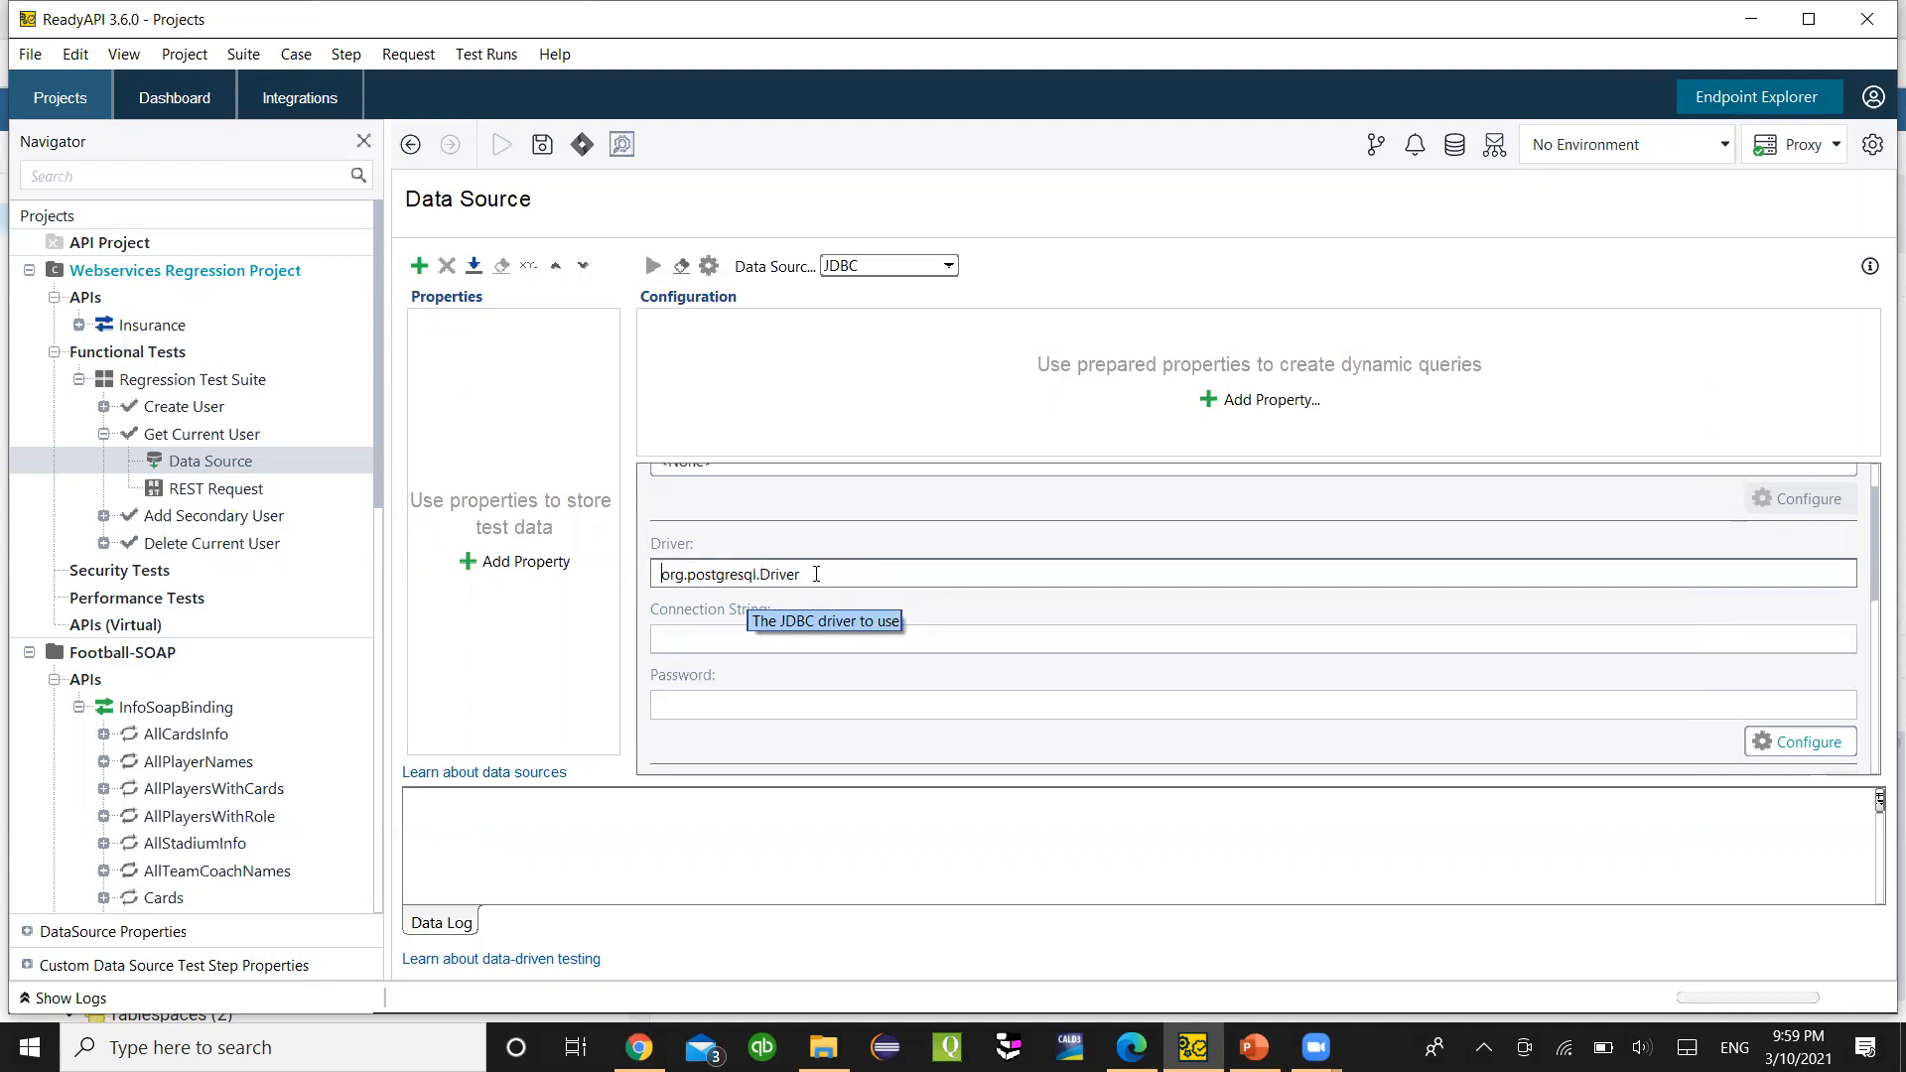
{"action": "left_click", "coordinate": [790, 629]}
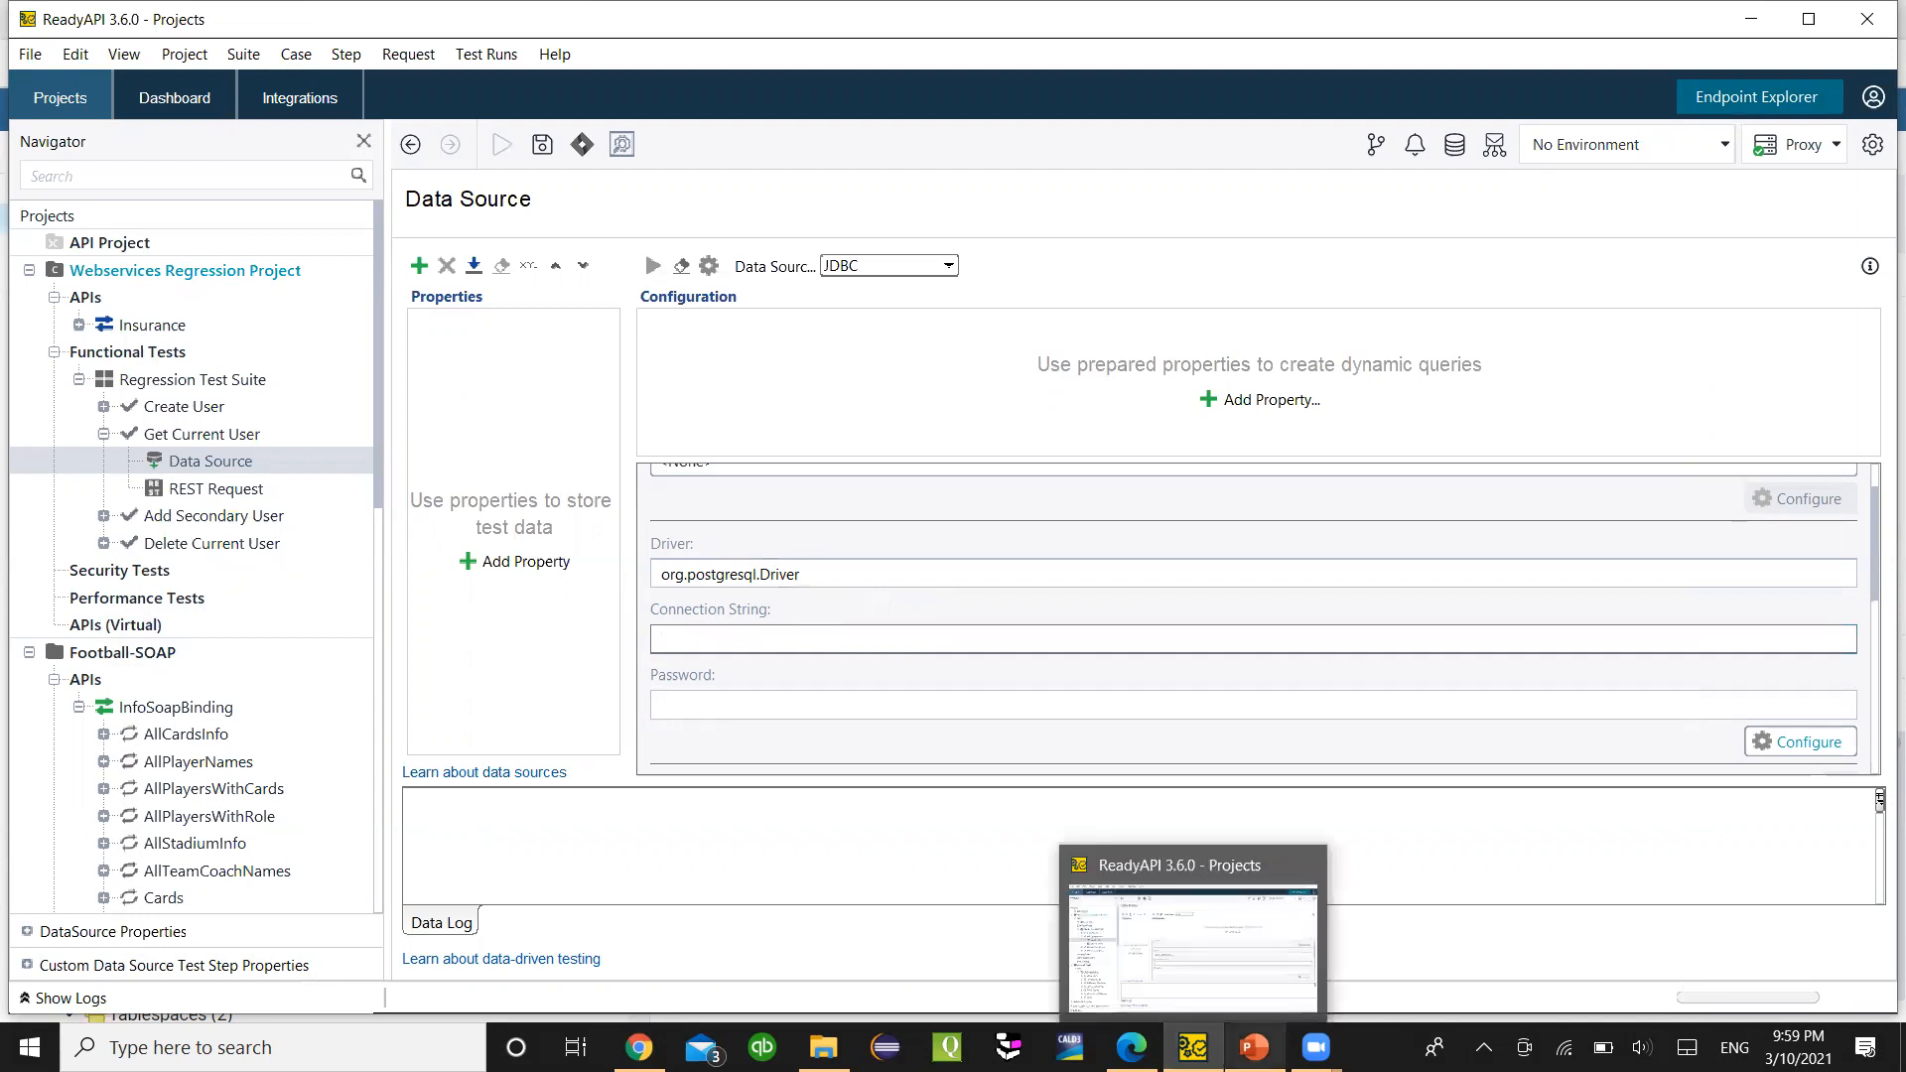
{"action": "left_click", "coordinate": [1254, 1047]}
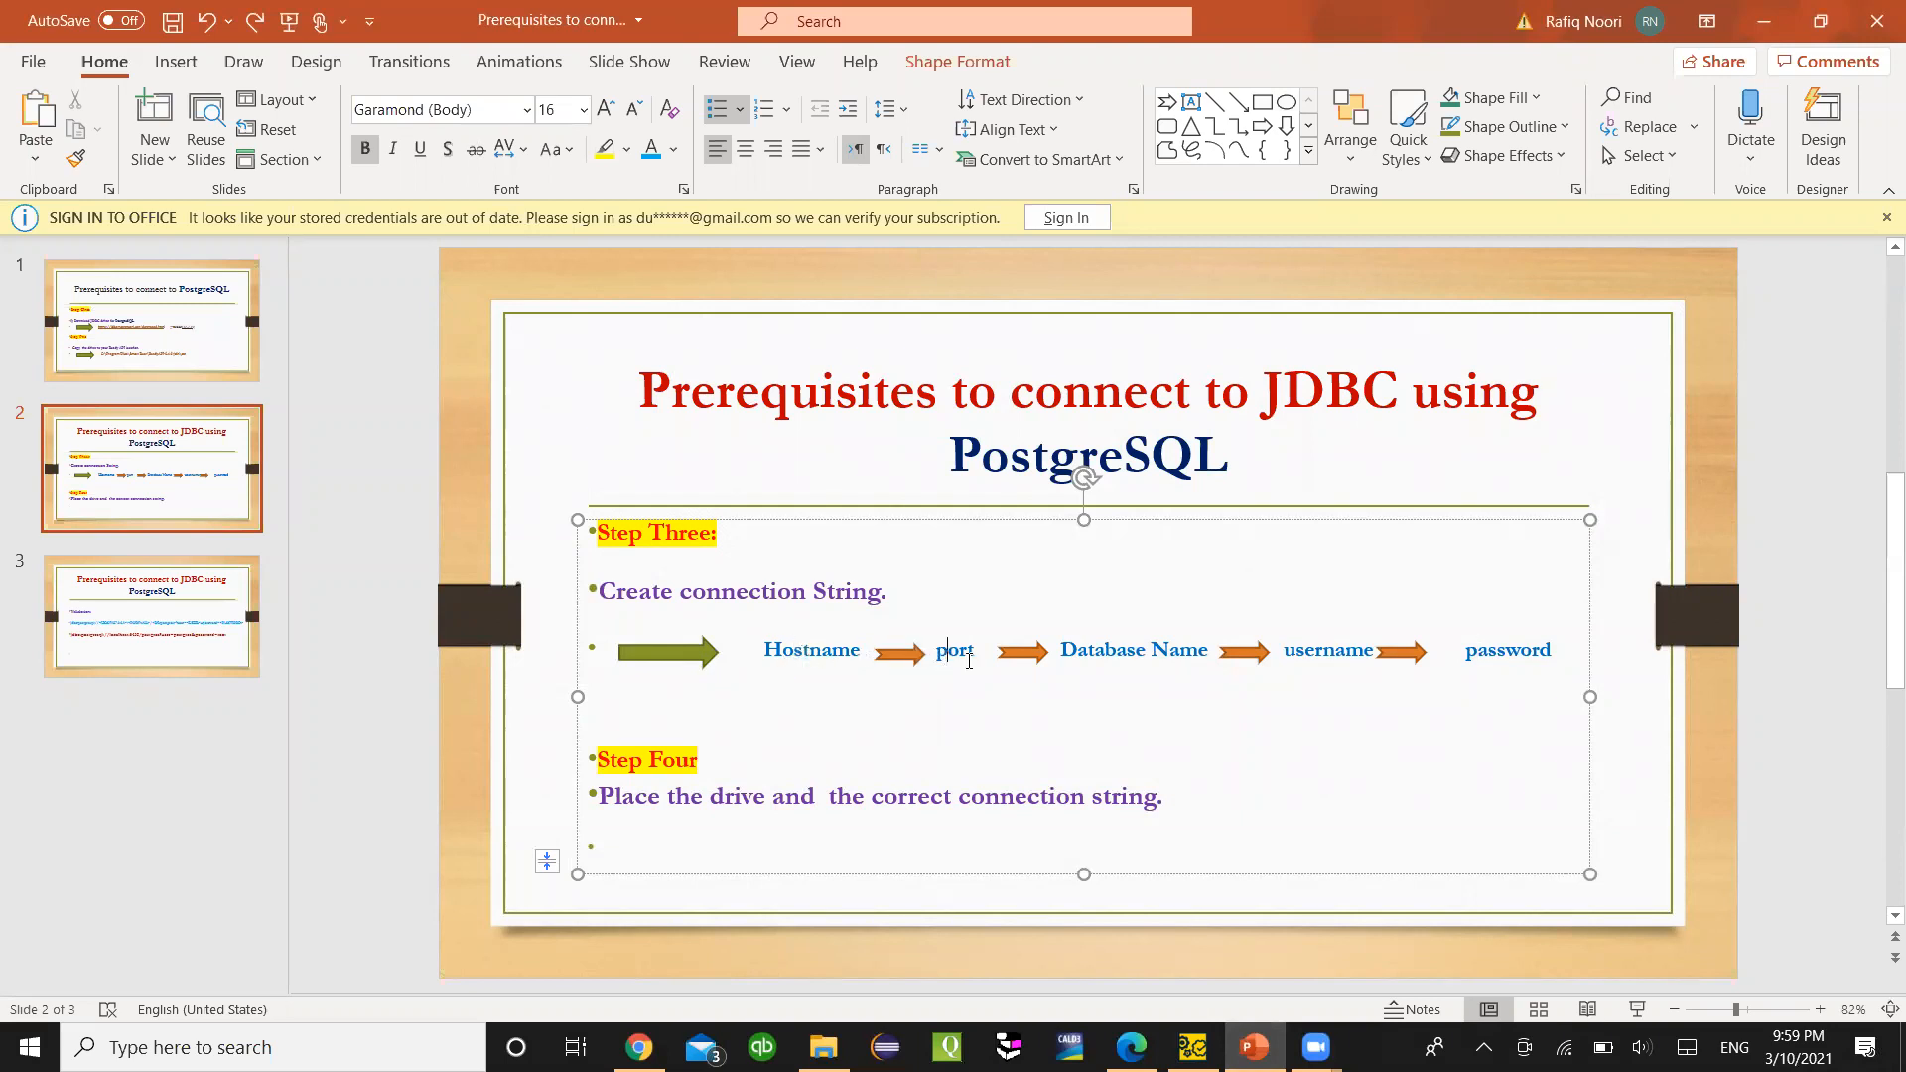
- Check the username part of slide 2's connection steps, then go back to ReadyAPI's File menu
{"action": "left_click", "coordinate": [1352, 663]}
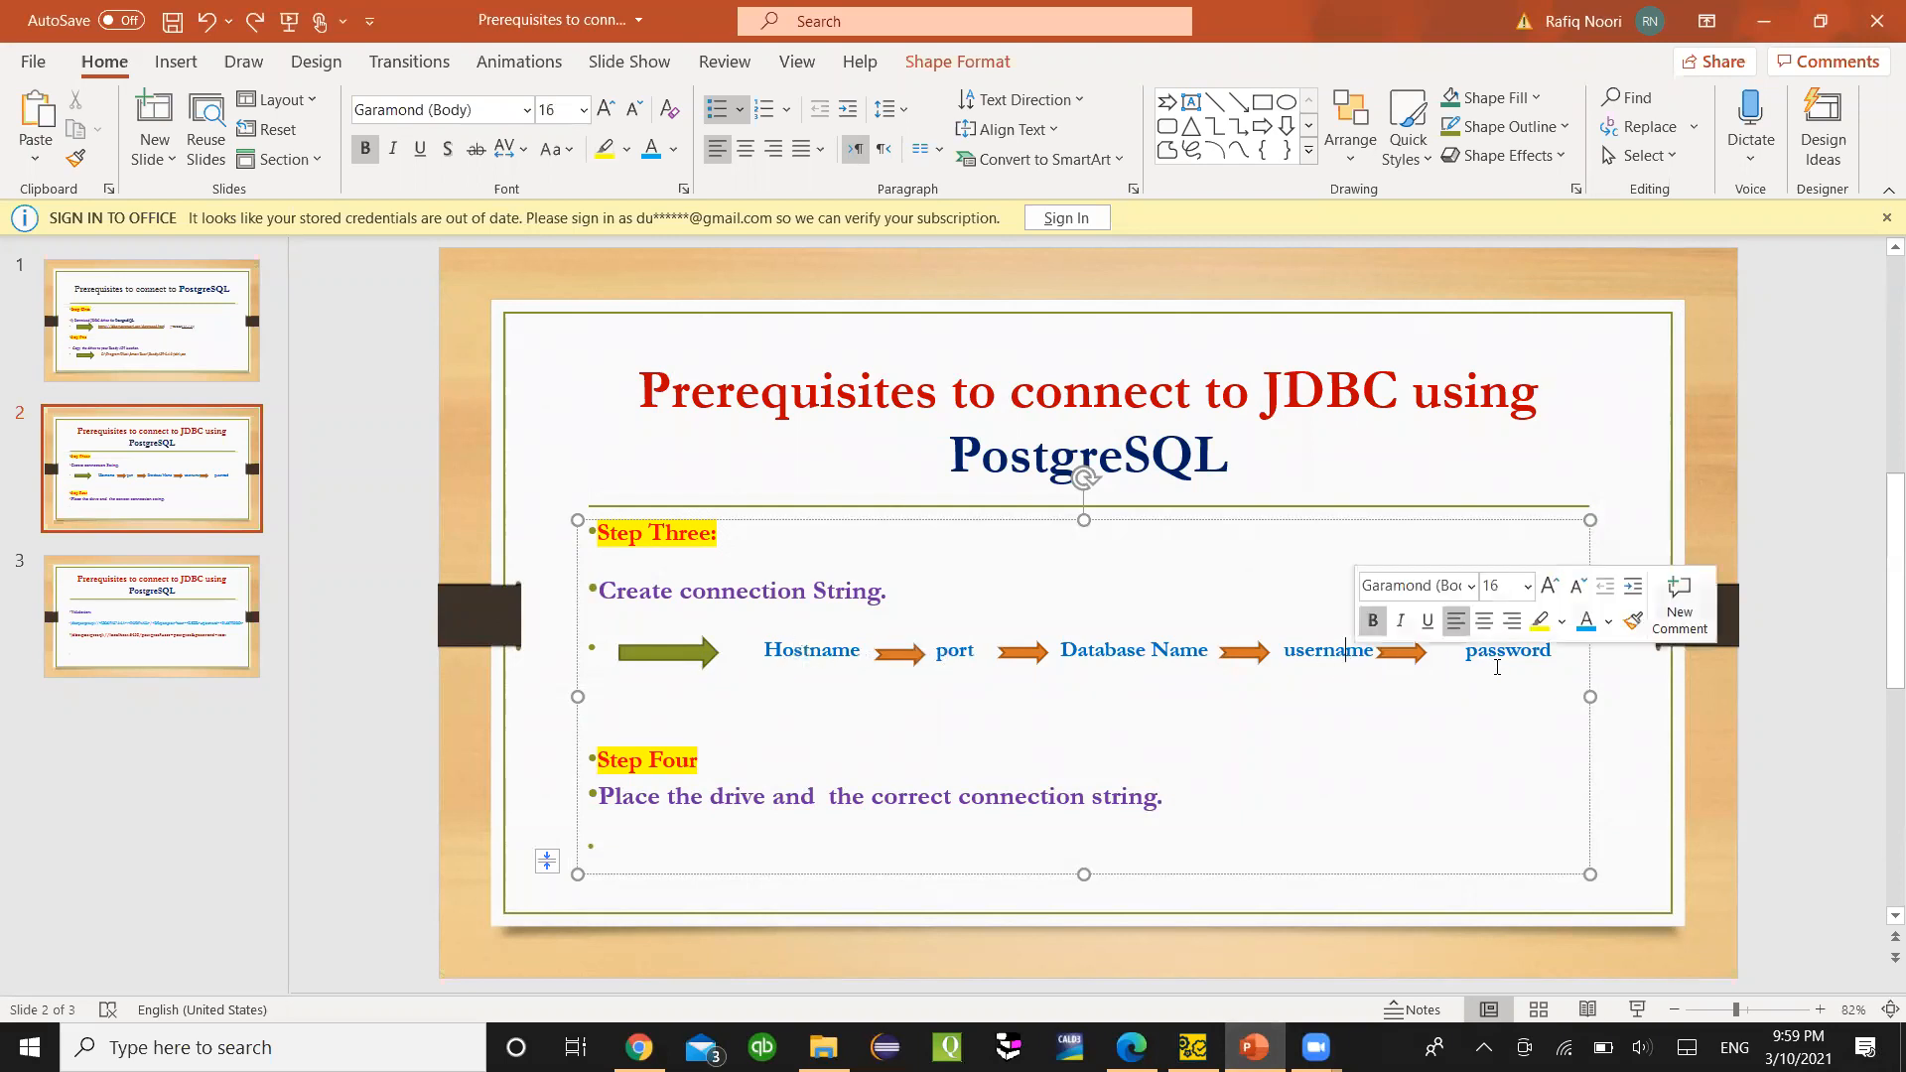
{"action": "left_click", "coordinate": [1192, 1047]}
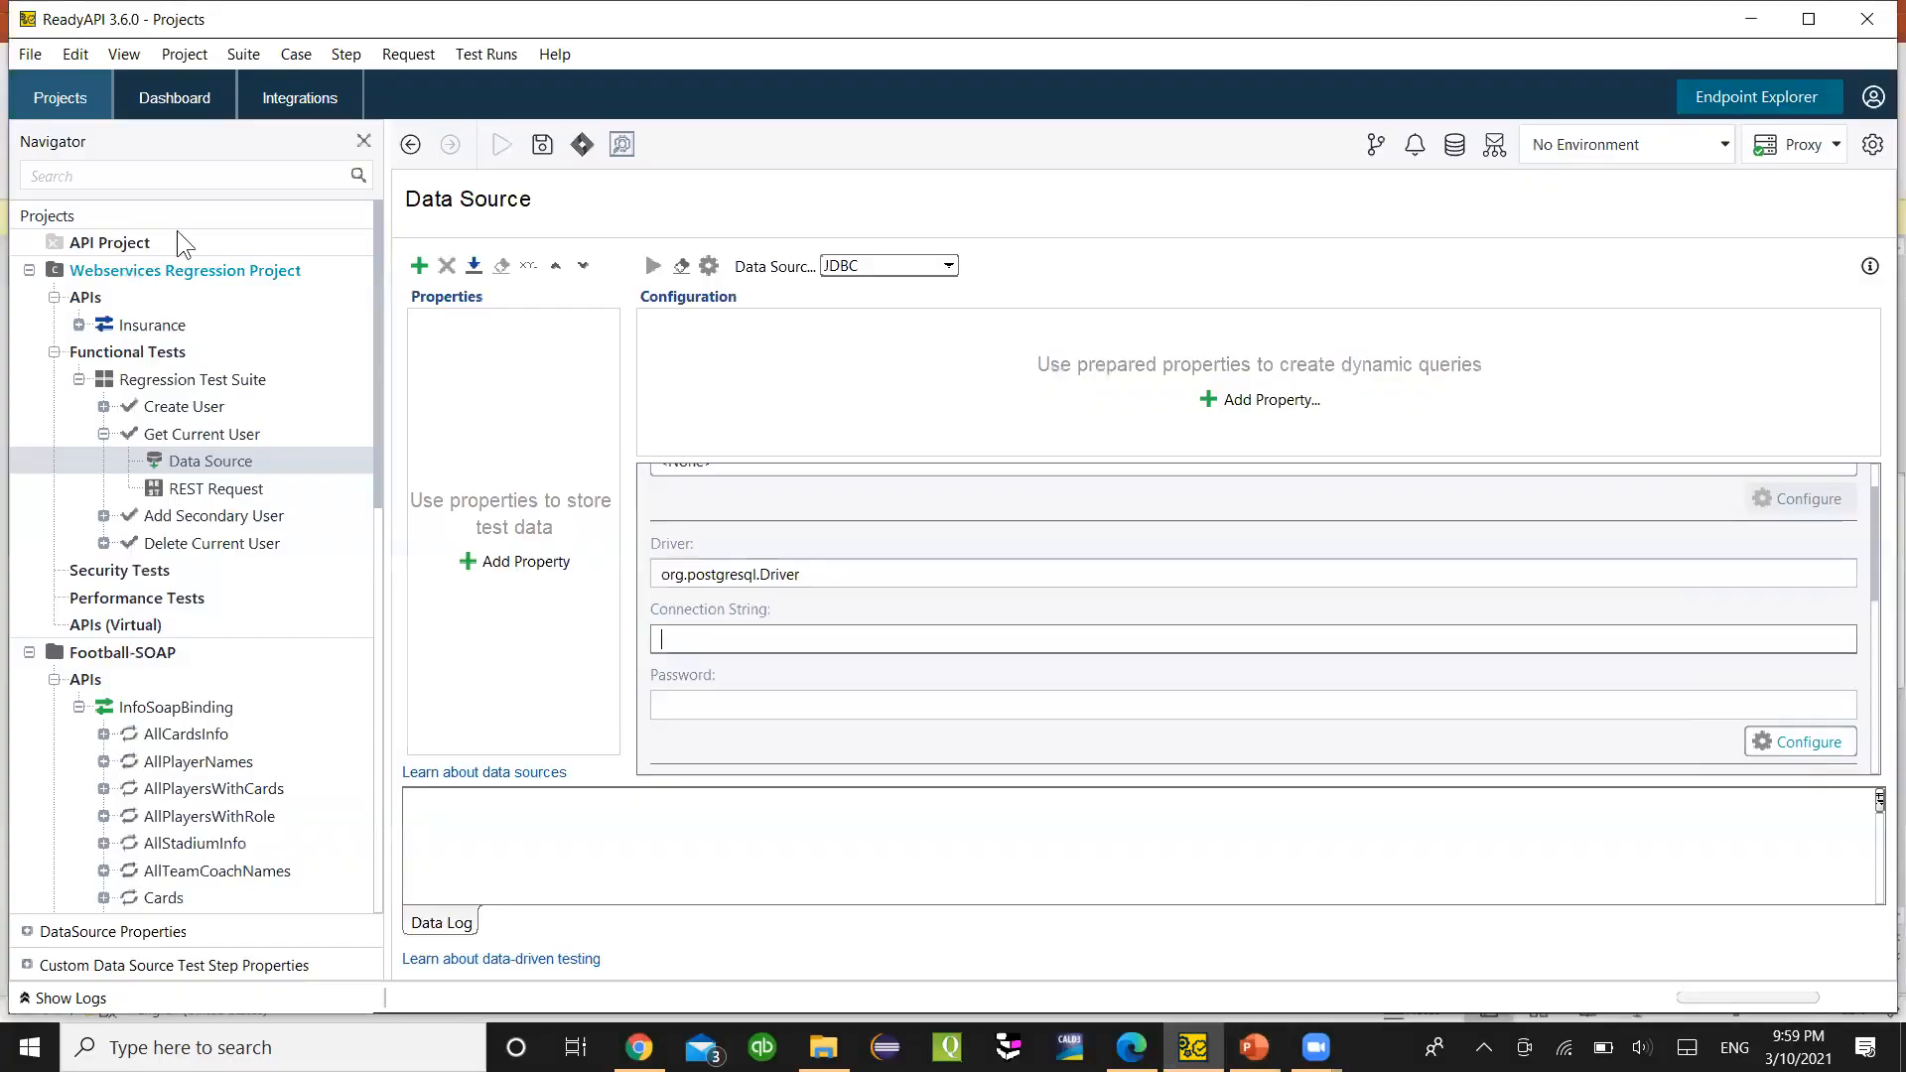
{"action": "left_click", "coordinate": [30, 54]}
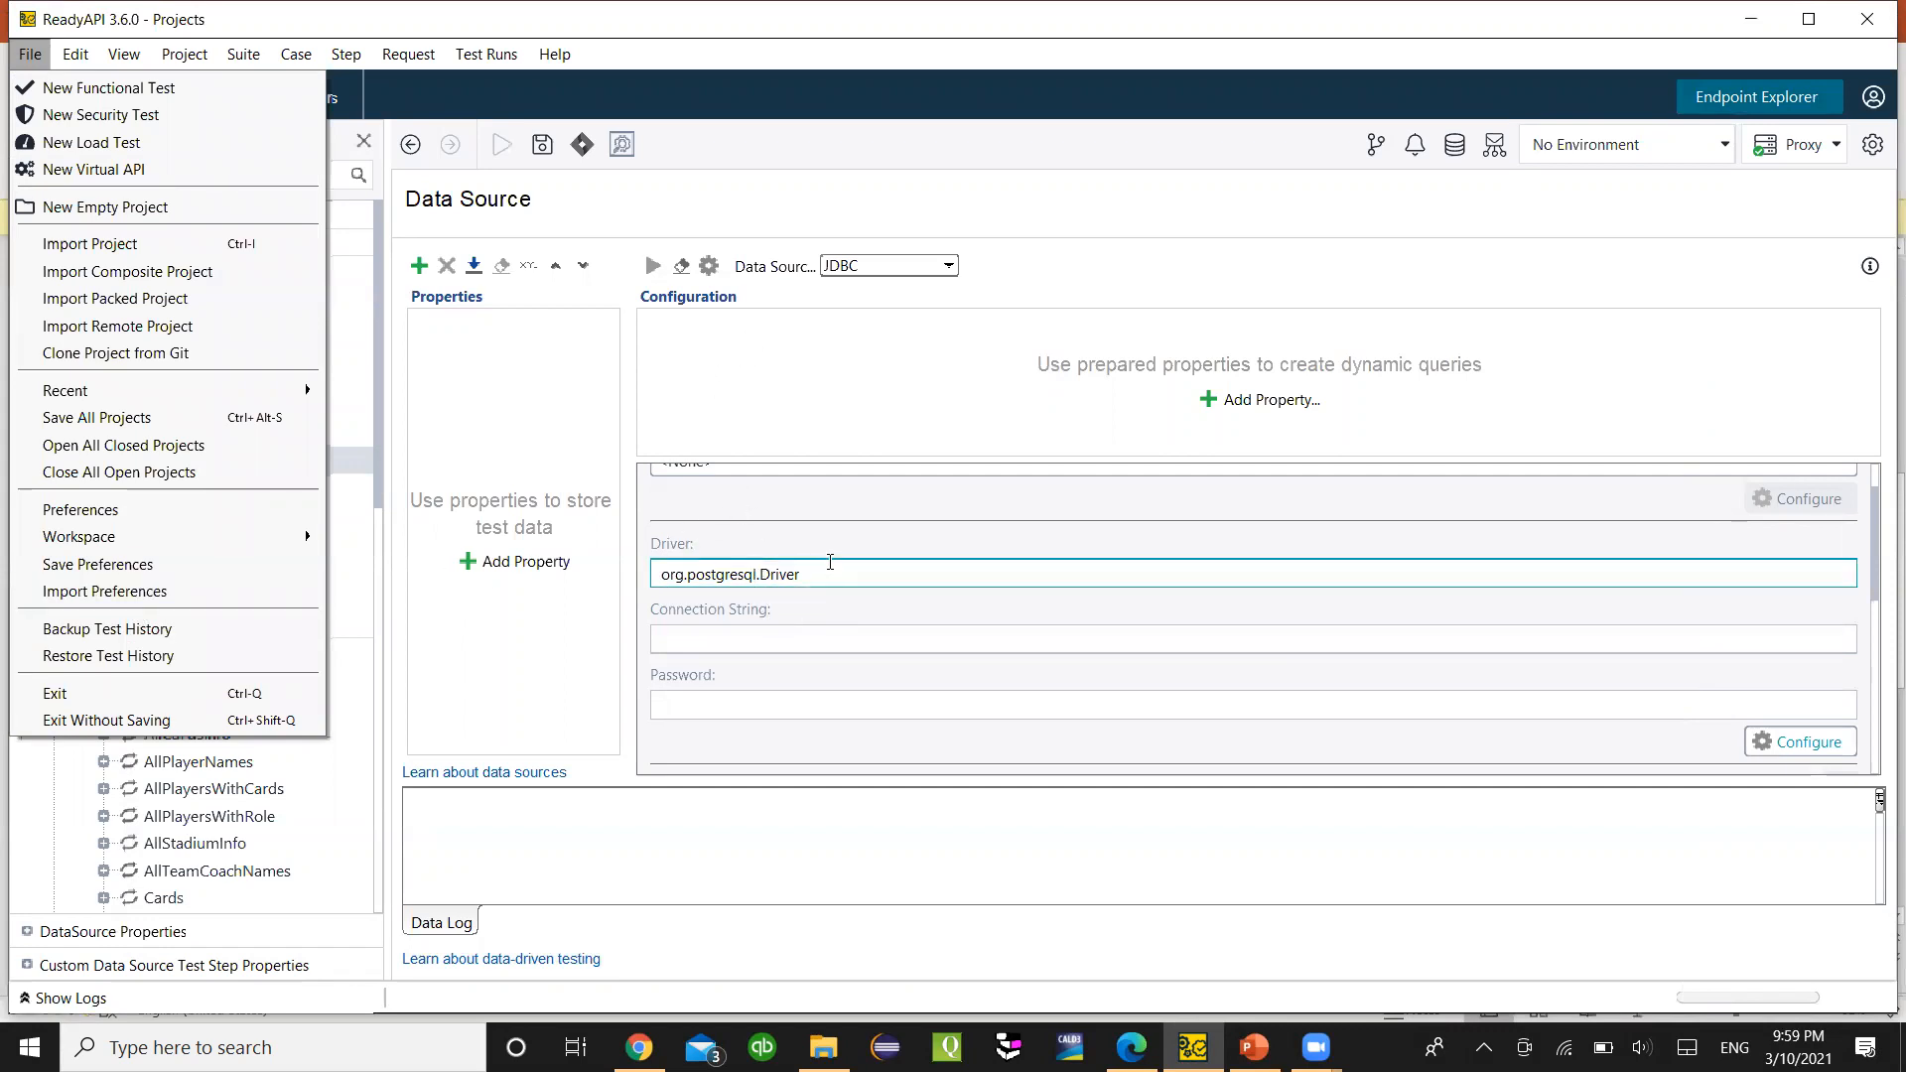
- Copy the PostgreSQL connection string template from JDBC preferences and switch to the slides
{"action": "left_click", "coordinate": [149, 512]}
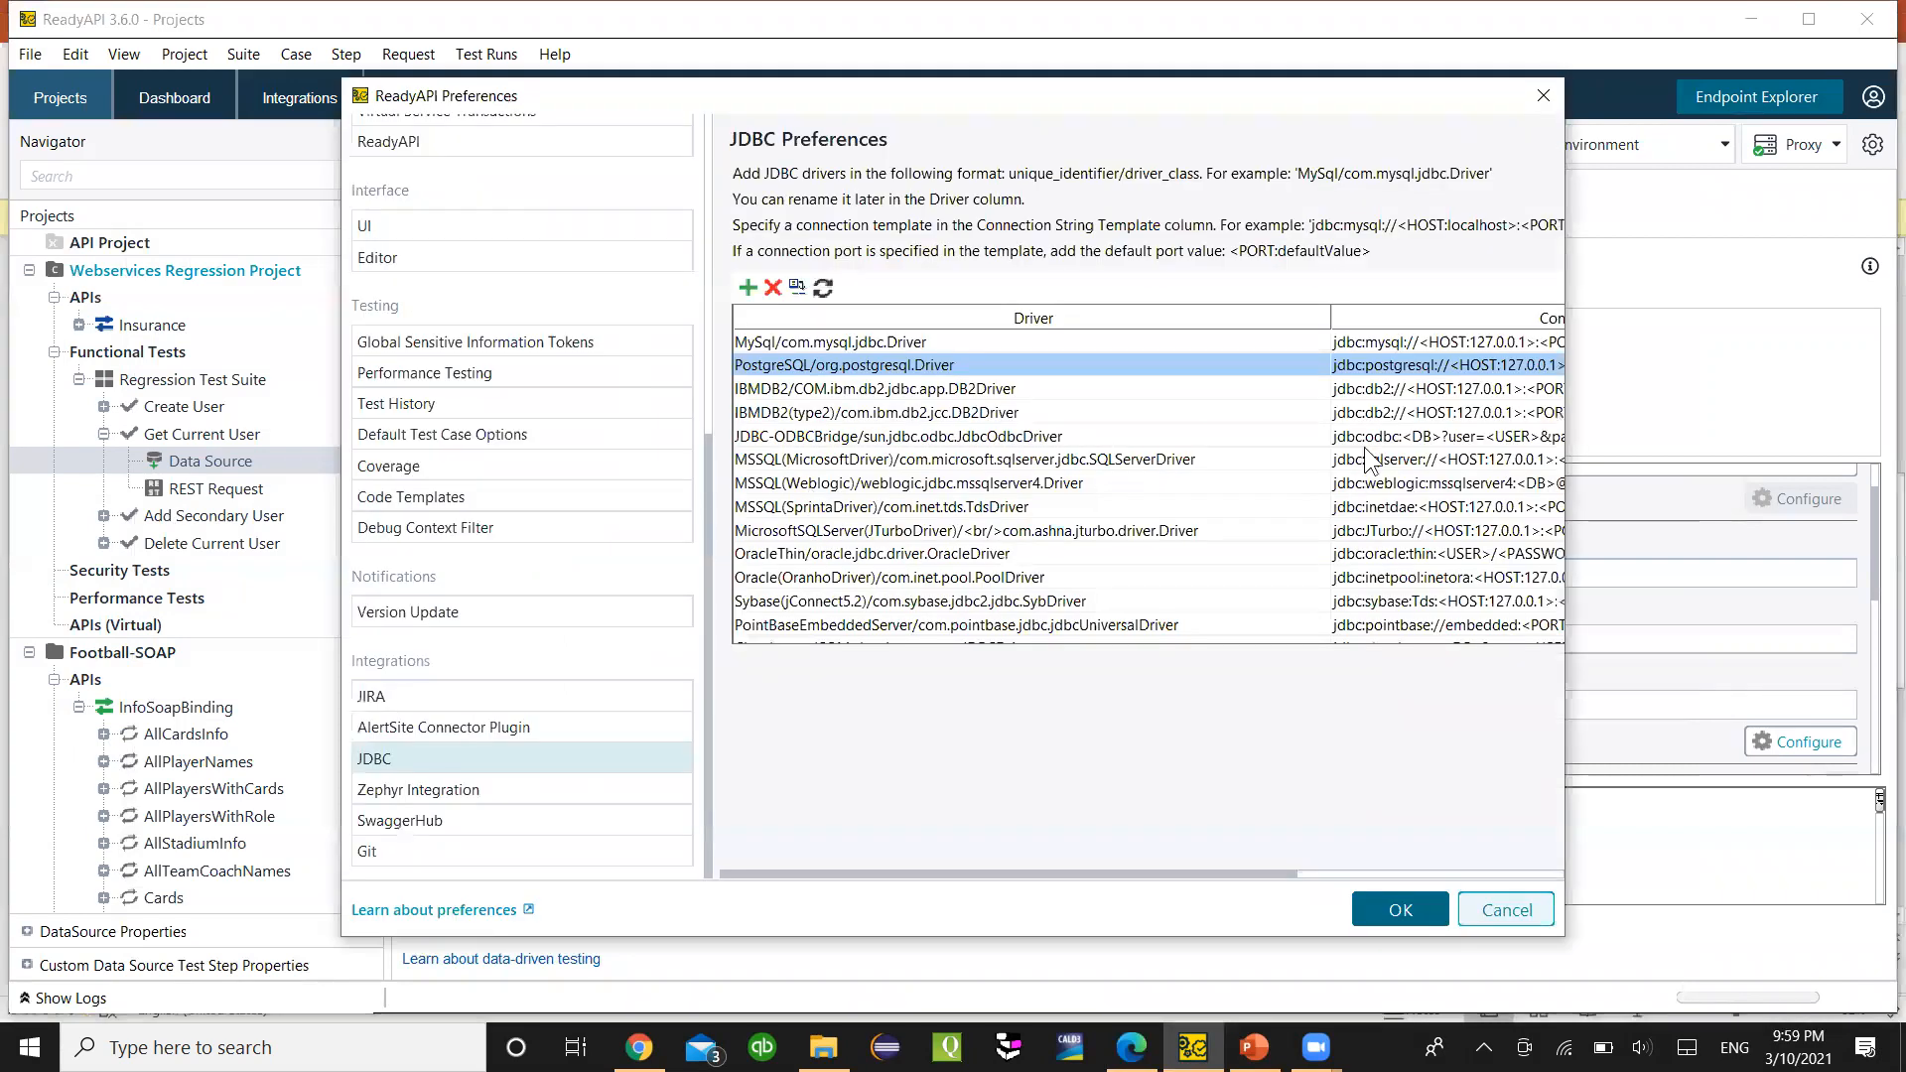
{"action": "double_click", "coordinate": [1384, 367]}
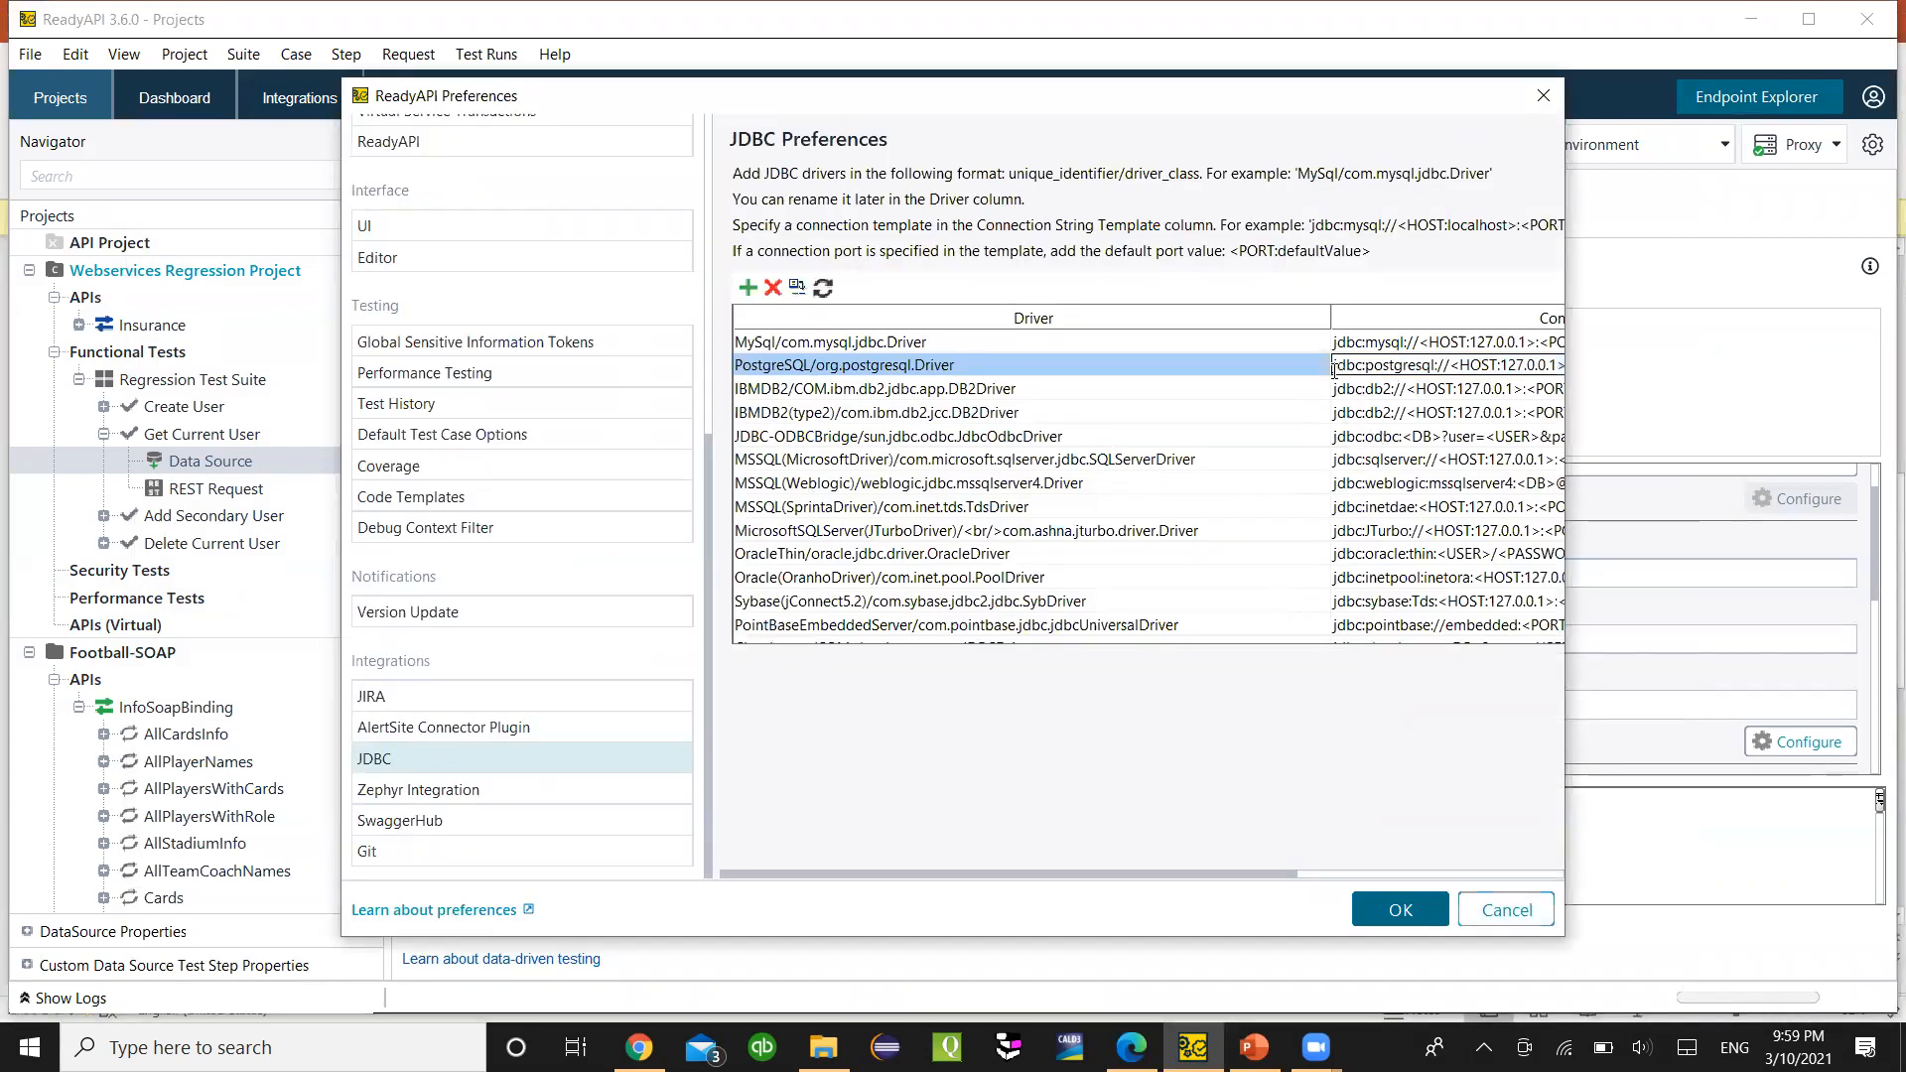
{"action": "left_click_drag", "start_coordinate": [1335, 365], "coordinate": [1874, 406]}
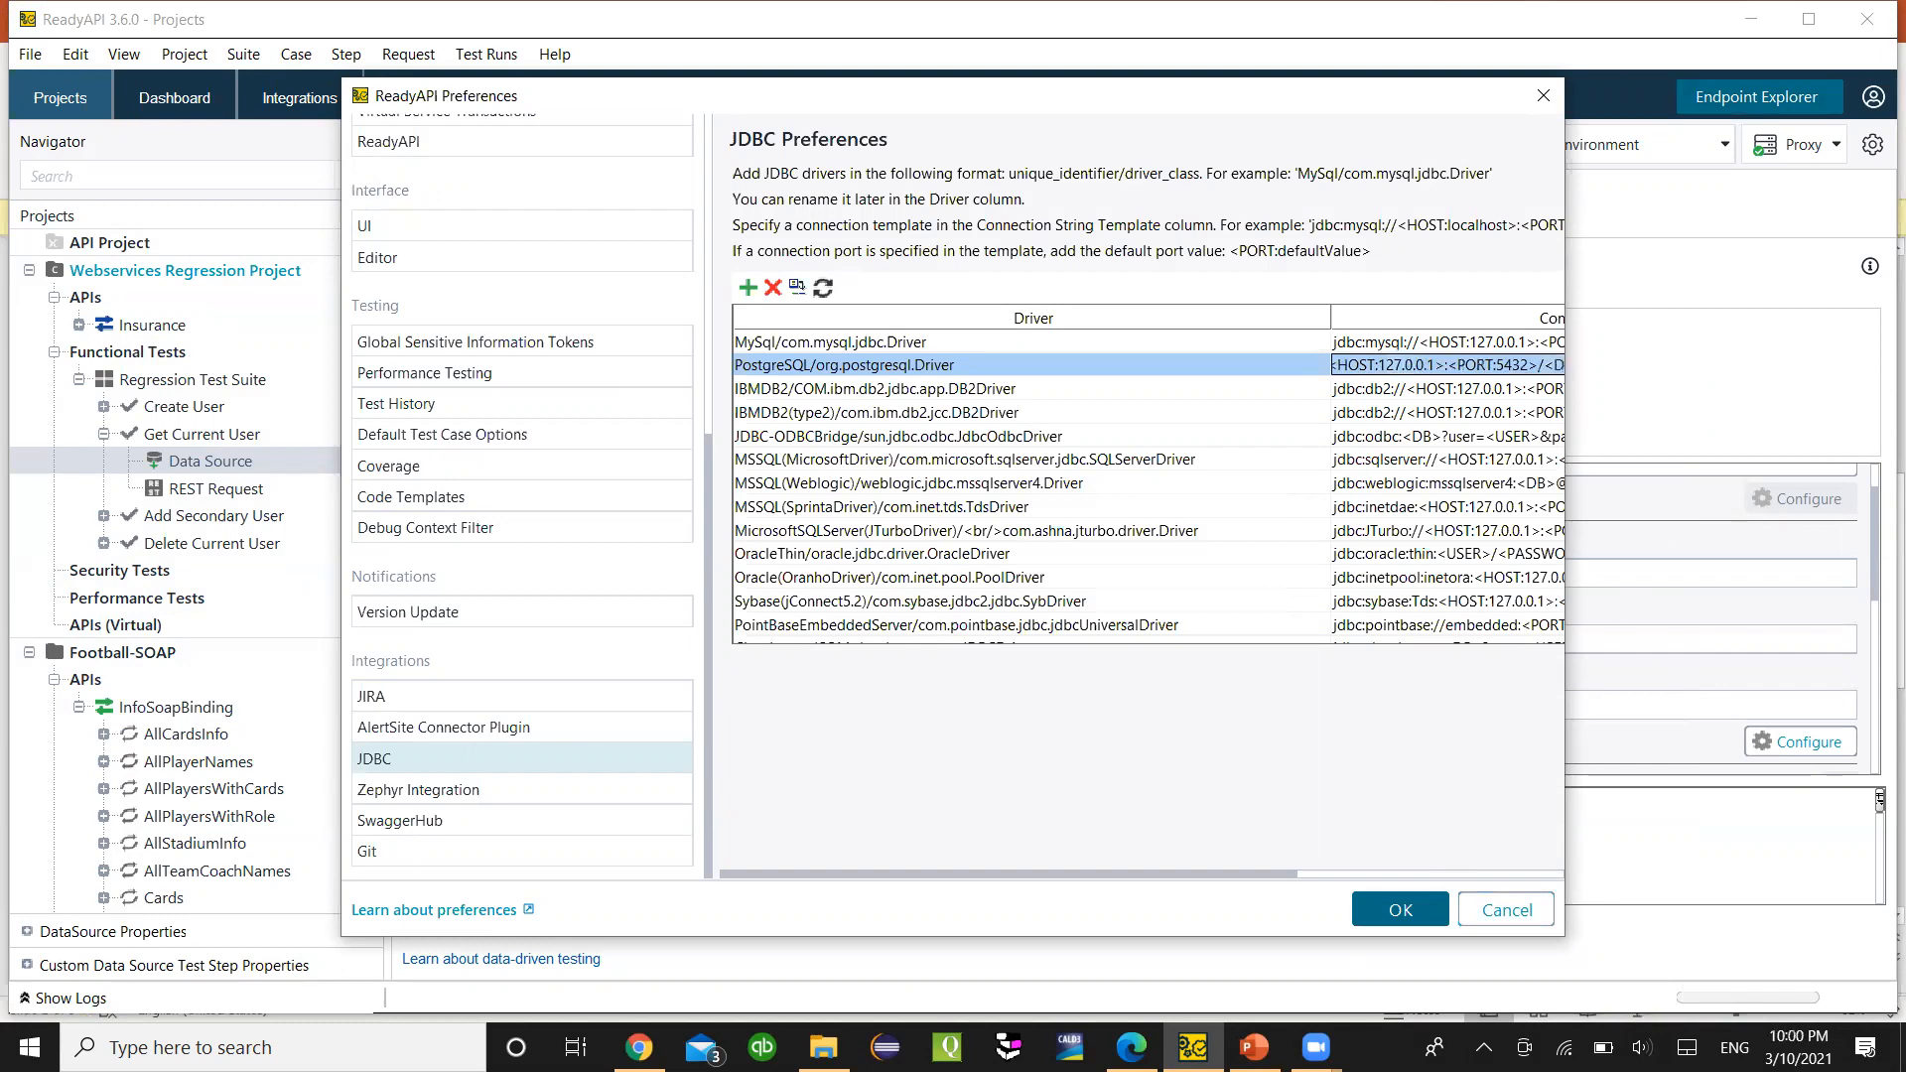
{"action": "left_click", "coordinate": [1253, 1047]}
- Paste the connection string template below the localhost example on slide 3 and delete the cyan line
{"action": "left_click", "coordinate": [129, 639]}
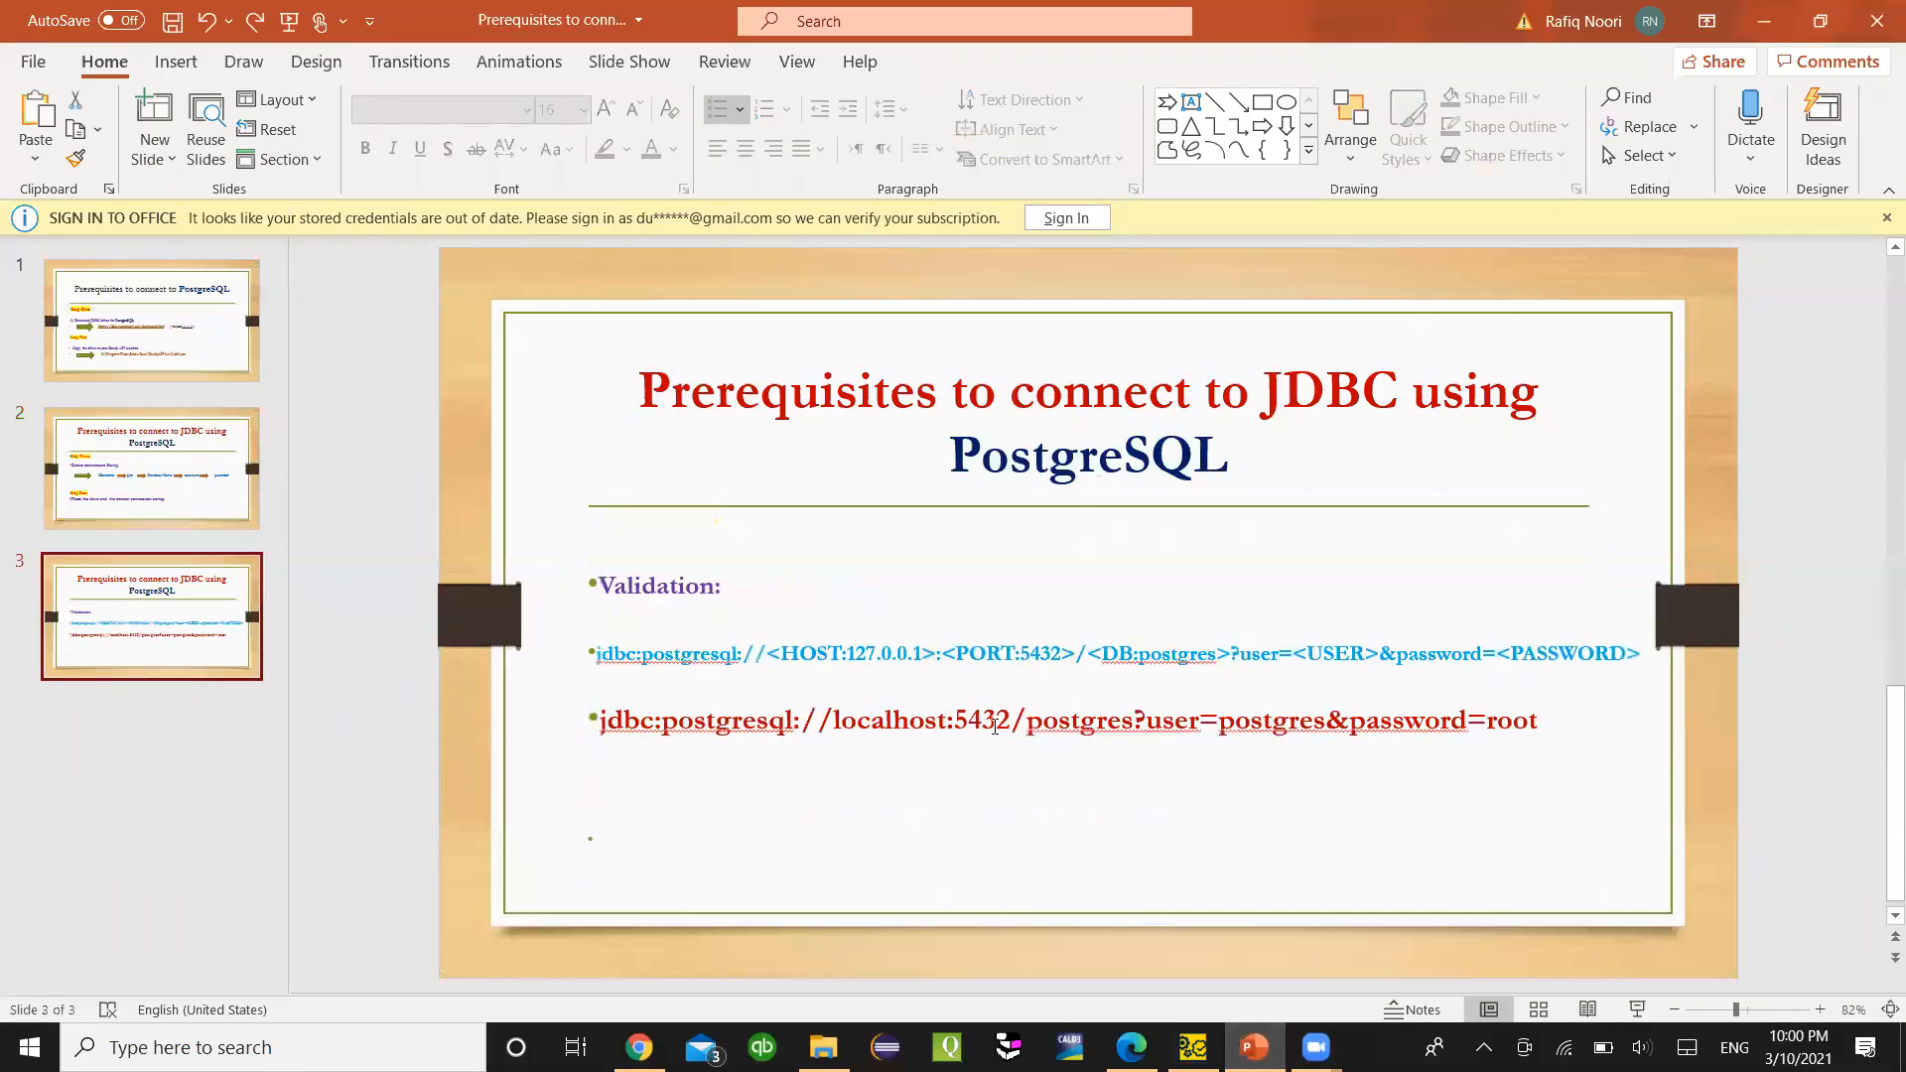
{"action": "left_click", "coordinate": [994, 780]}
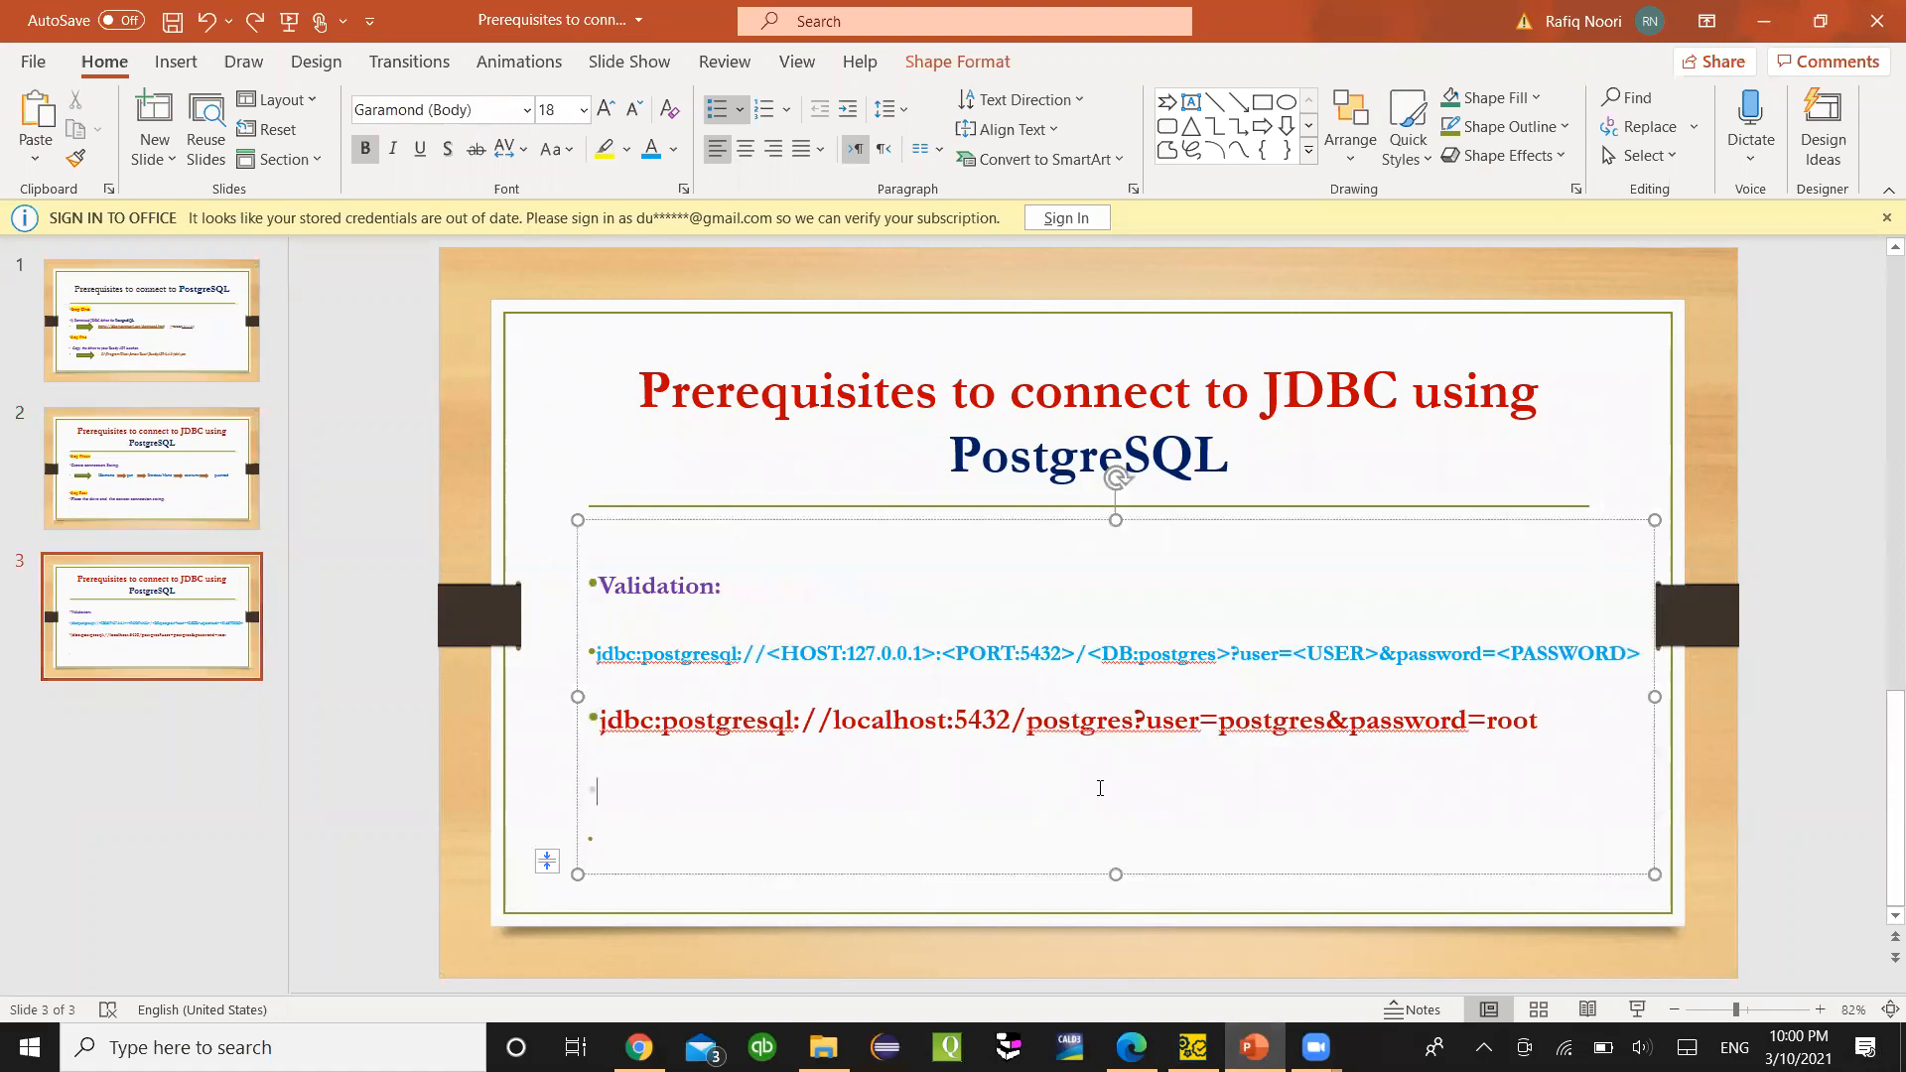
{"action": "key", "text": "ctrl+v"}
{"action": "left_click", "coordinate": [865, 770]}
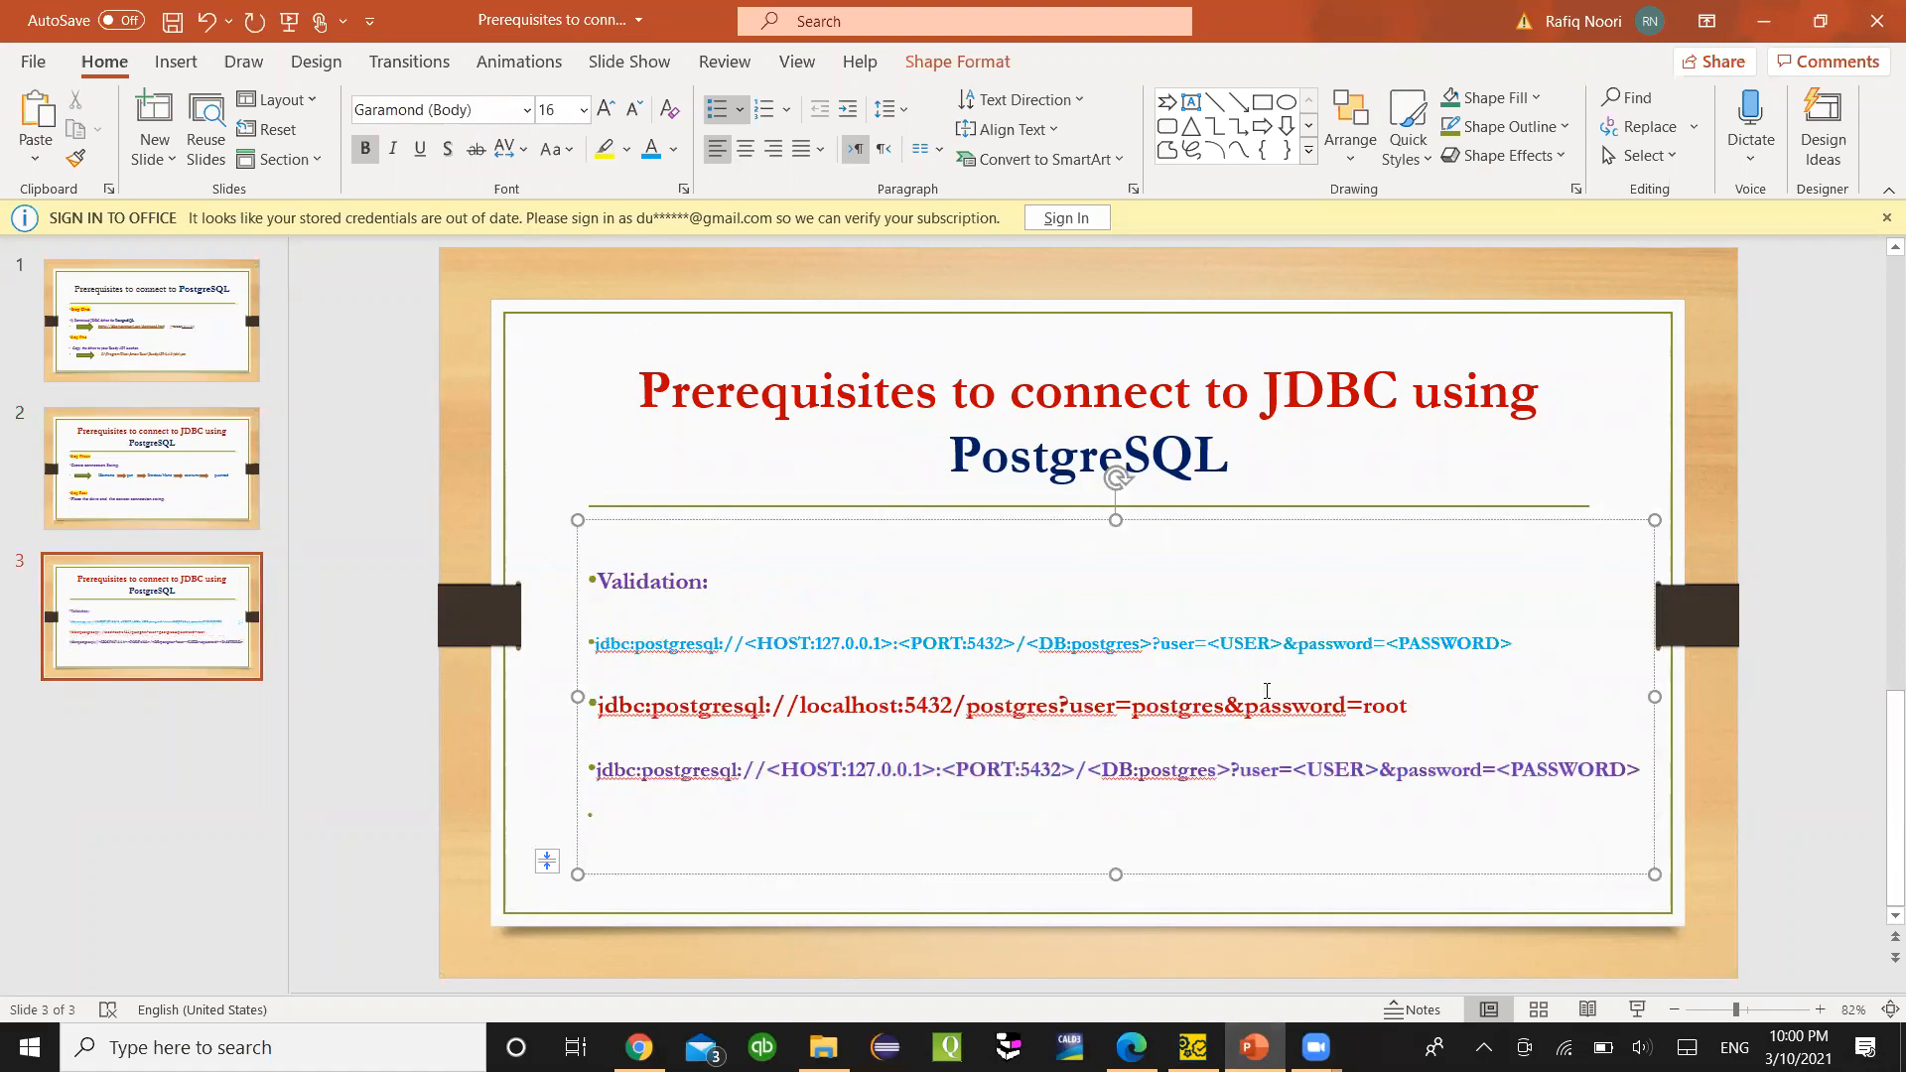
{"action": "left_click_drag", "start_coordinate": [1526, 640], "coordinate": [594, 645]}
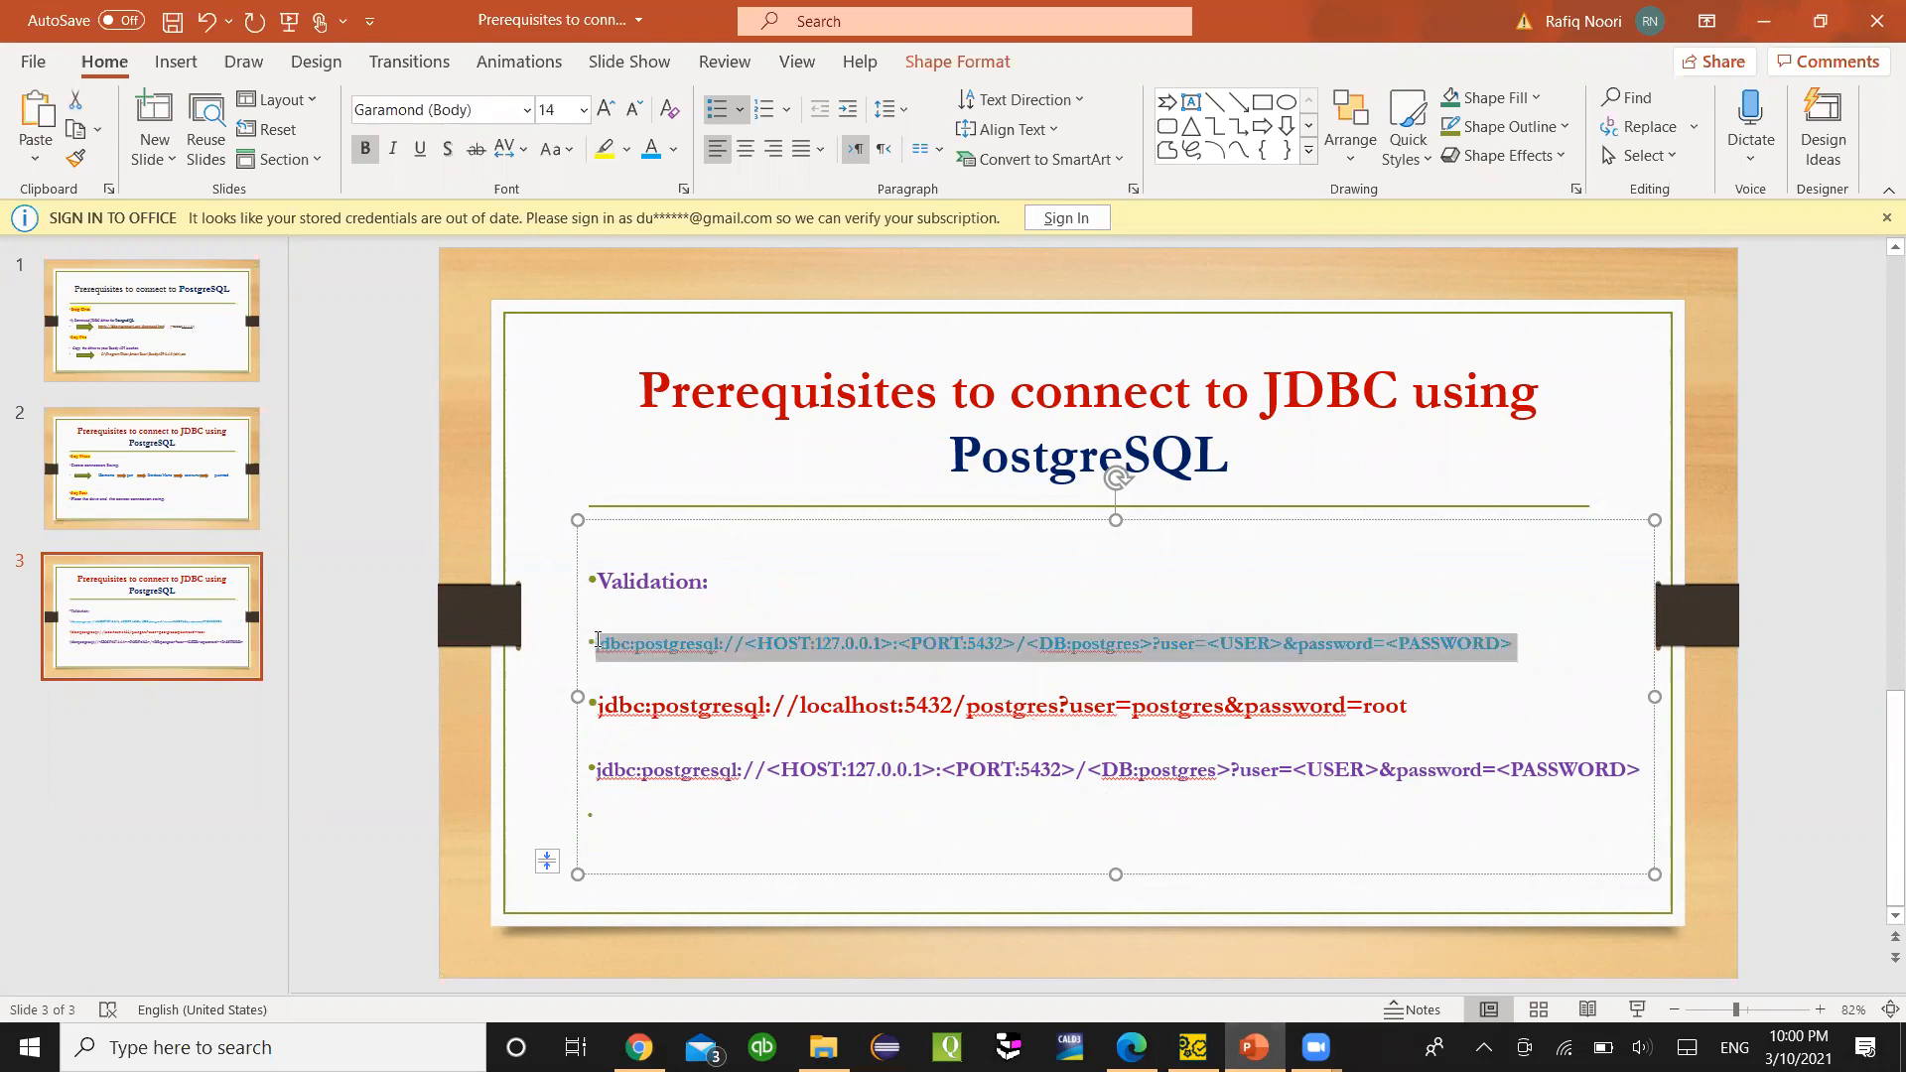
{"action": "key", "text": "BackSpace"}
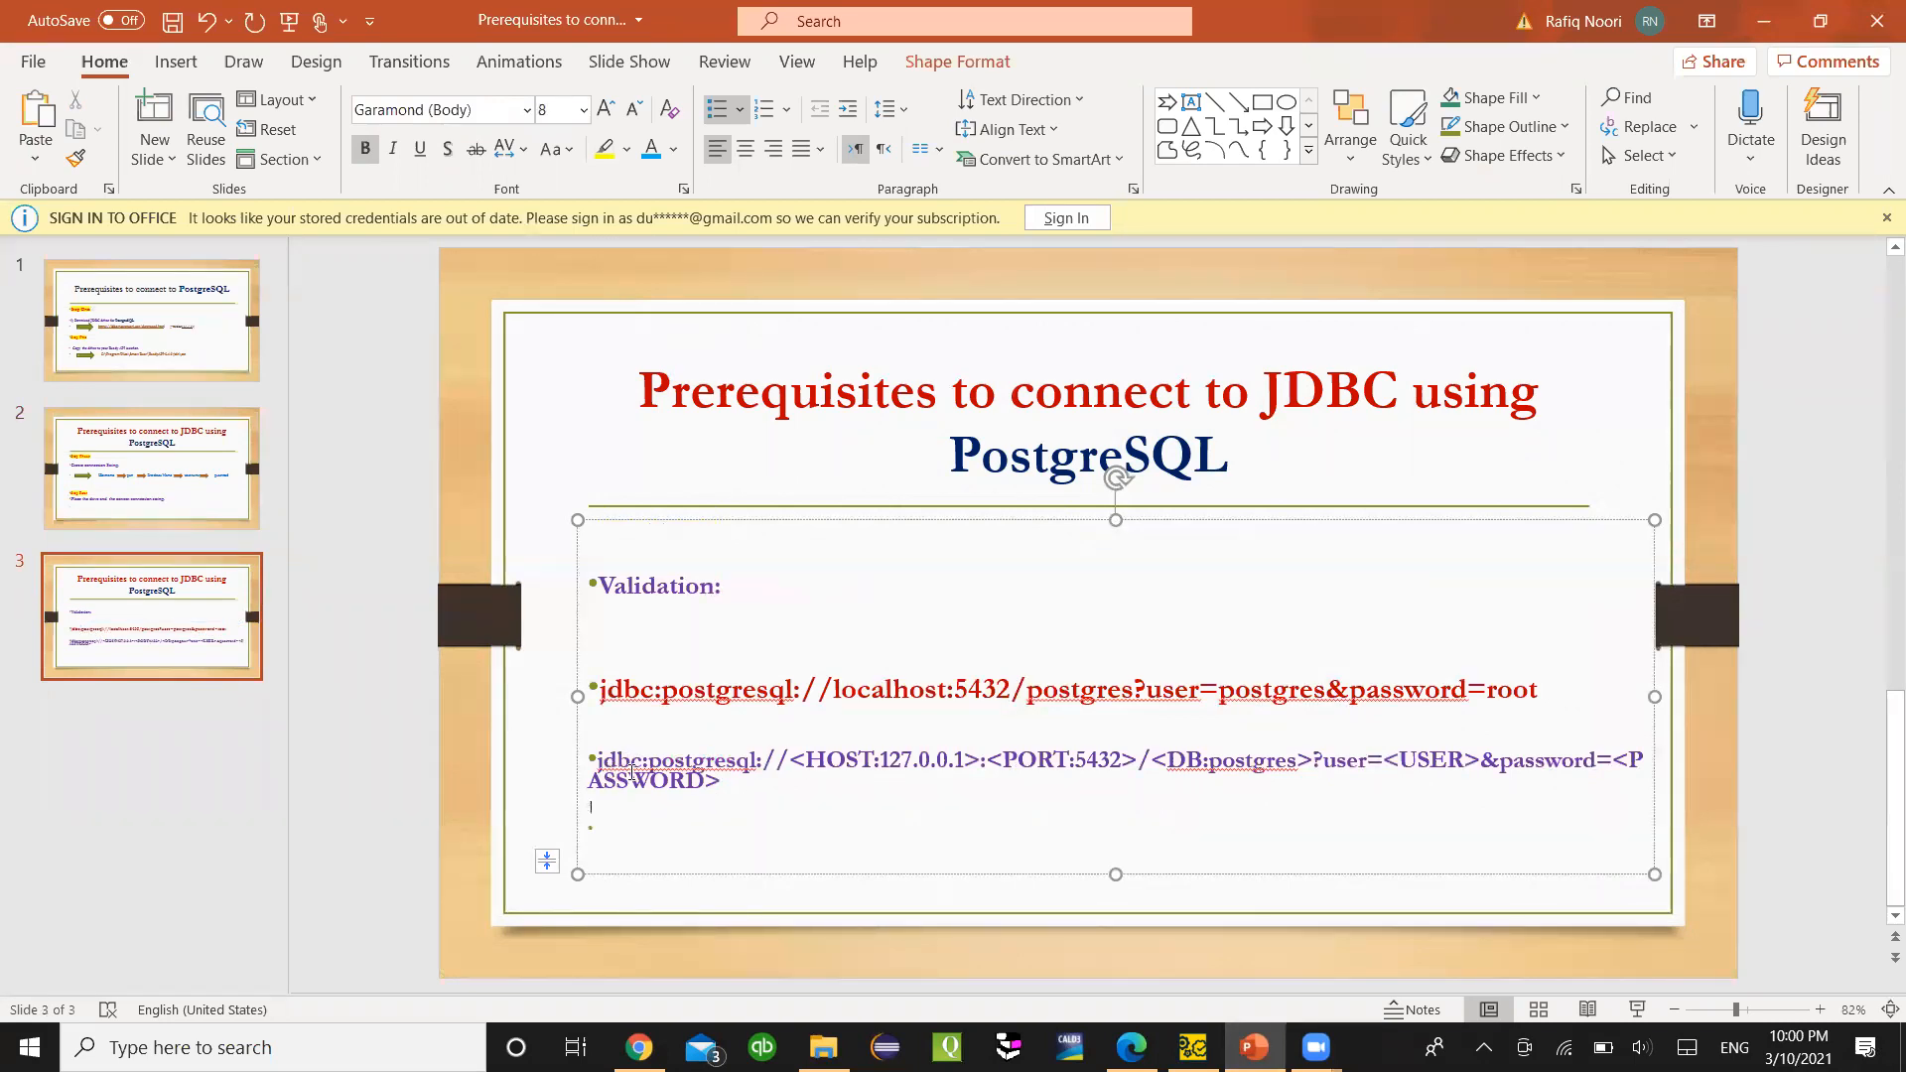
- Highlight the postgresql part of the new template line, then return to ReadyAPI's JDBC preferences
{"action": "left_click_drag", "start_coordinate": [672, 762], "coordinate": [754, 762]}
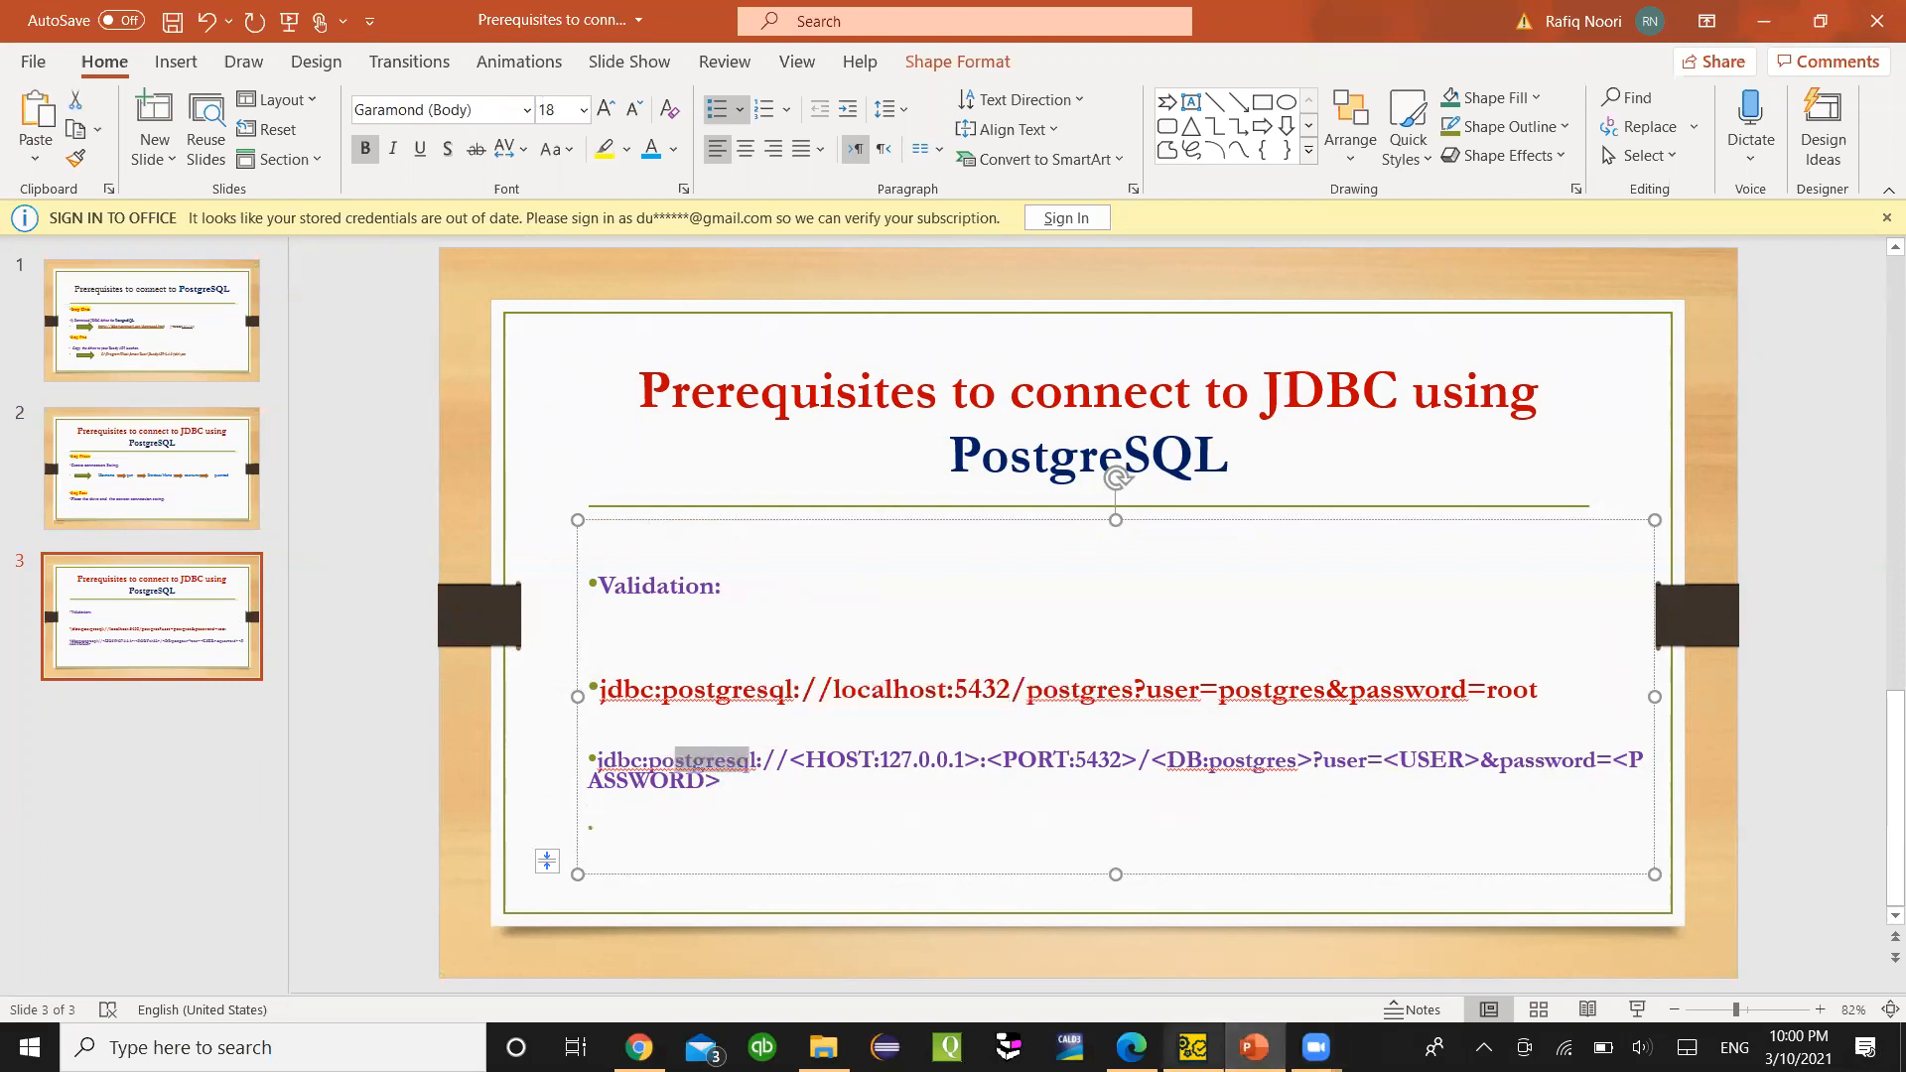
{"action": "left_click", "coordinate": [1131, 1047]}
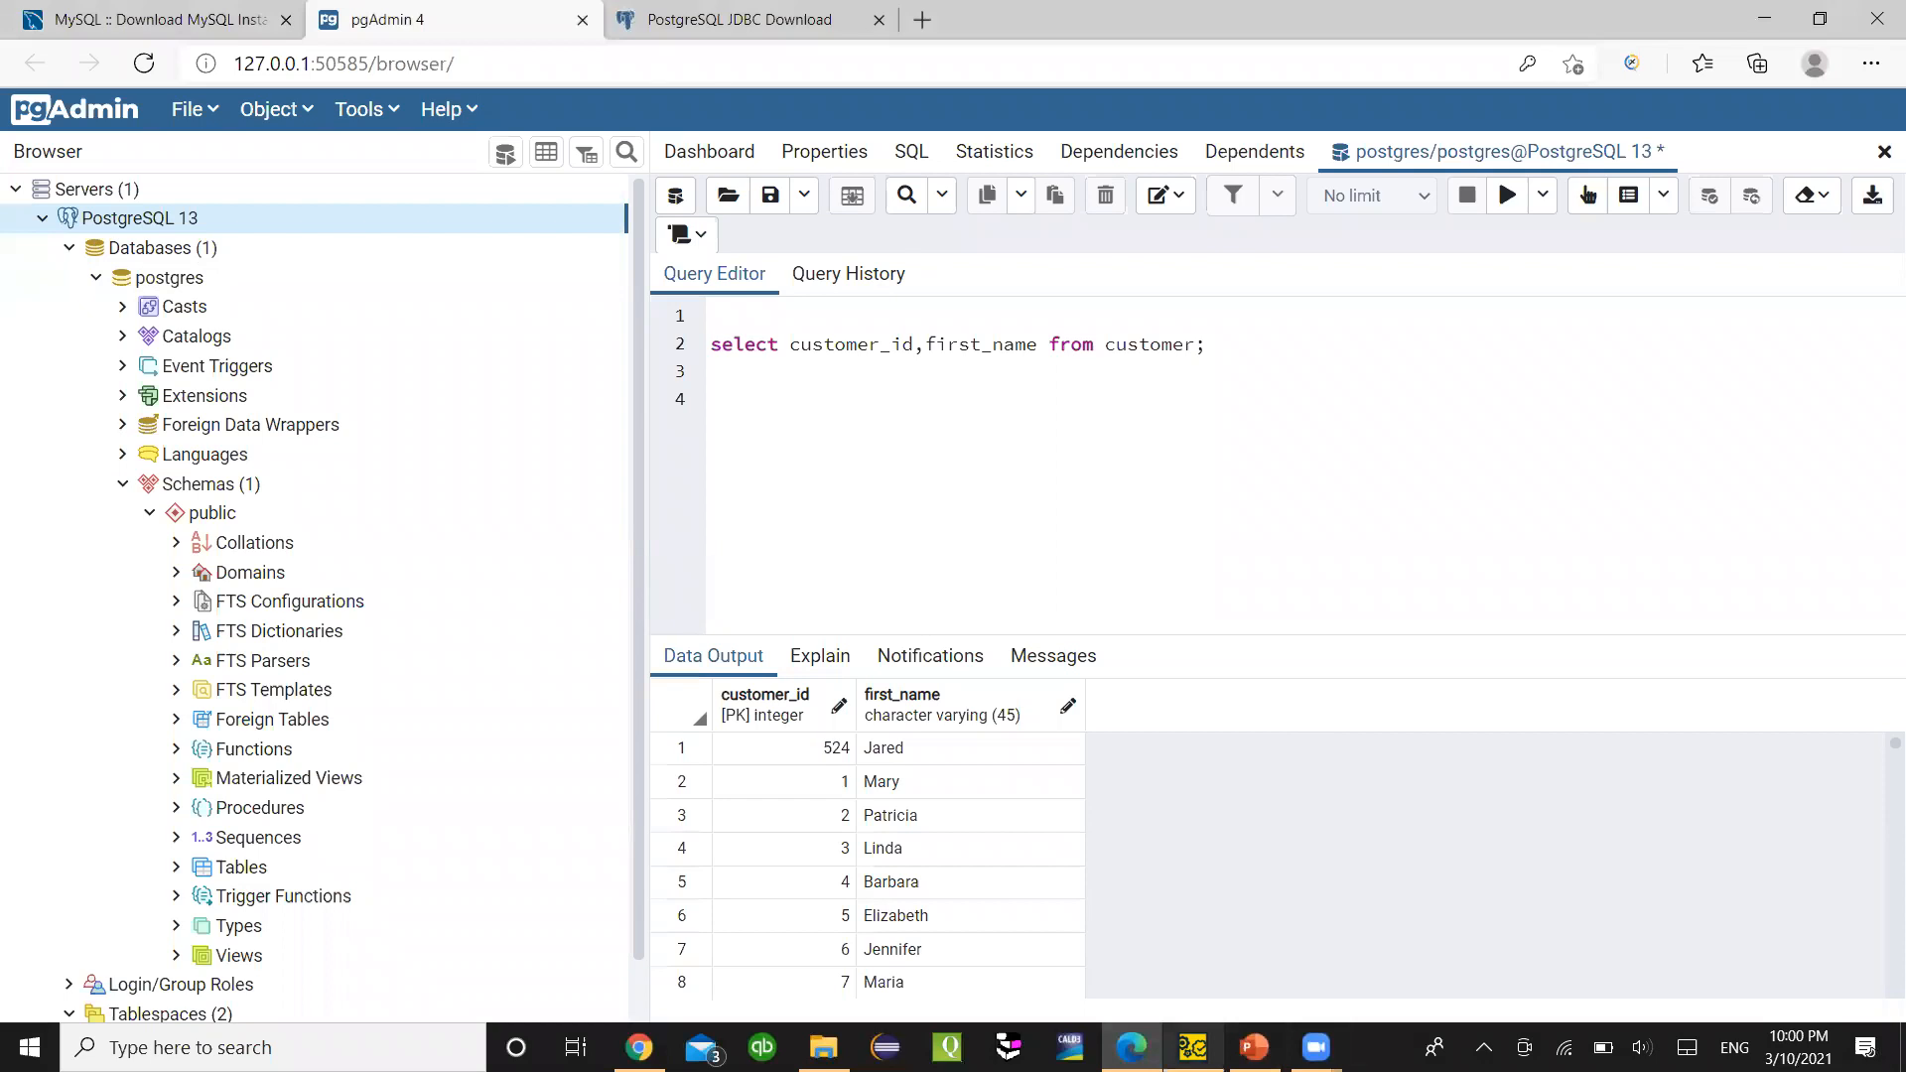
{"action": "left_click", "coordinate": [1192, 1047]}
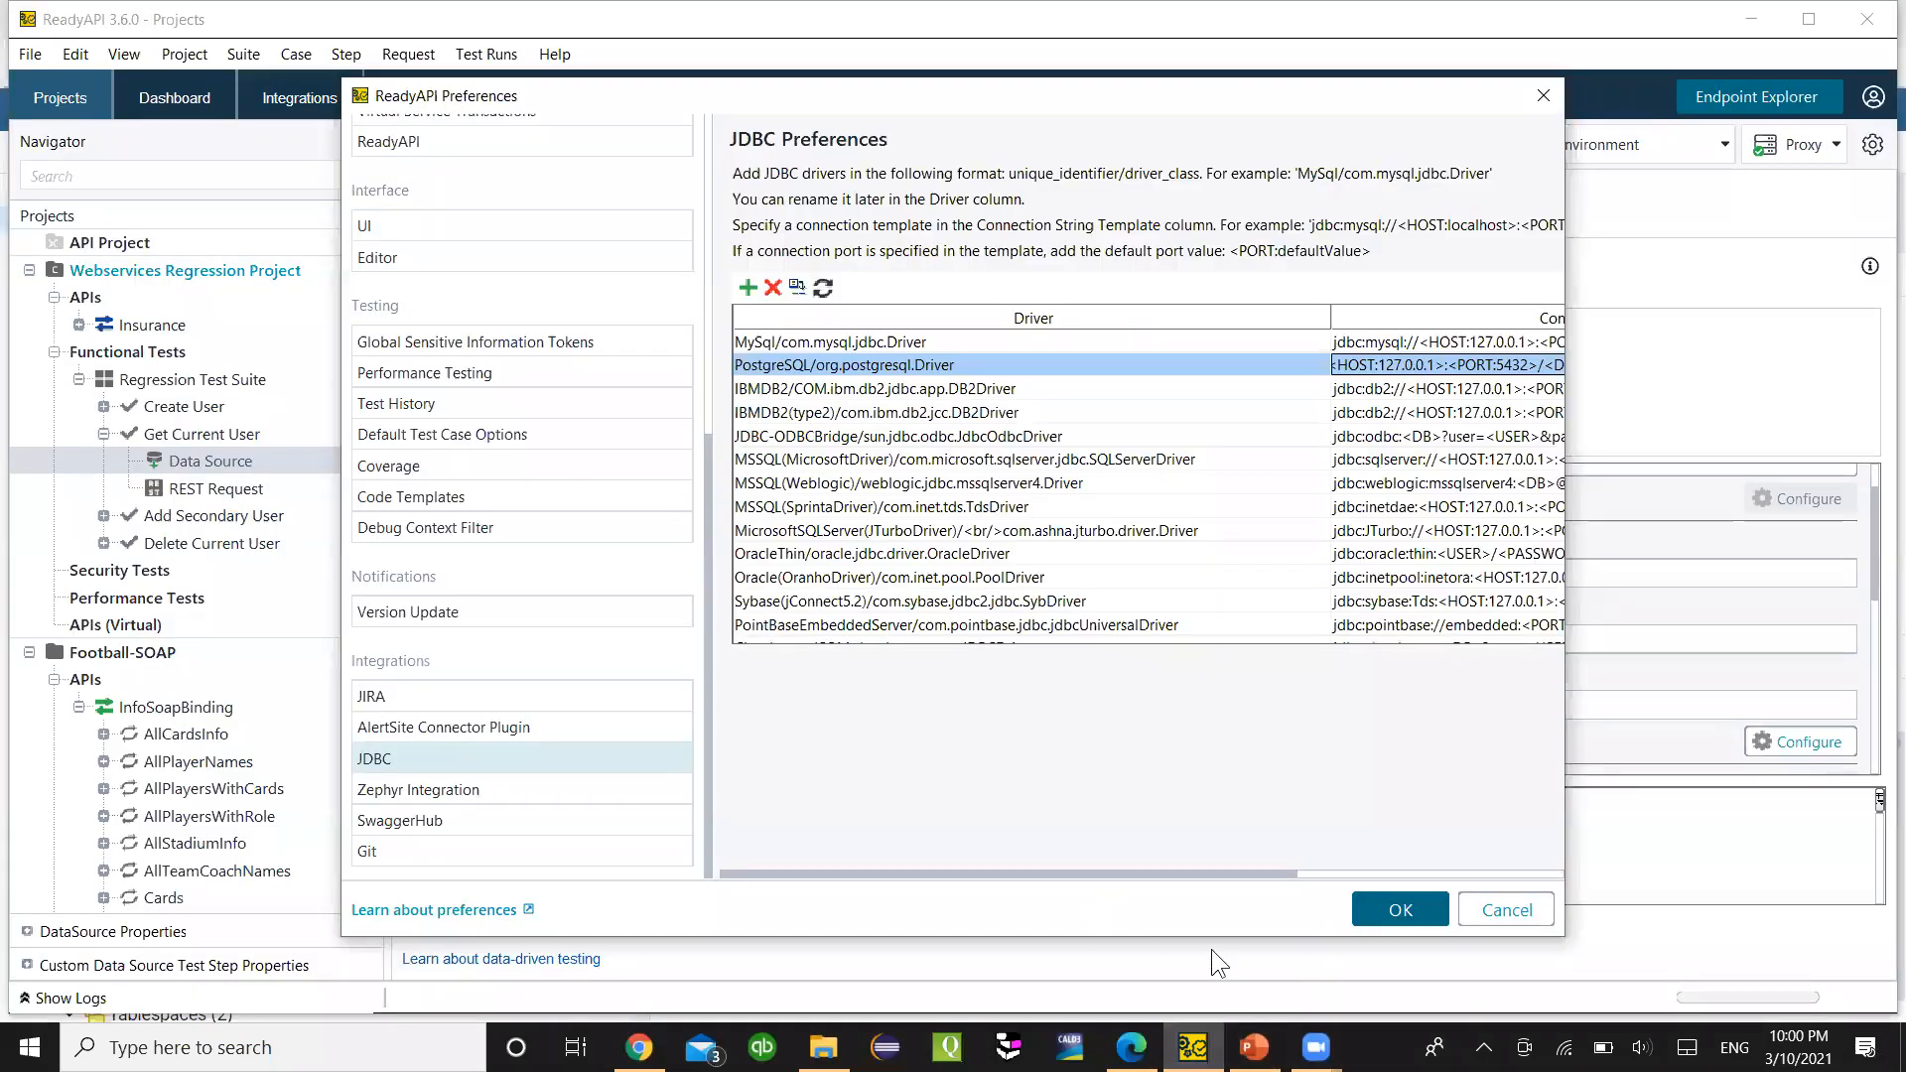
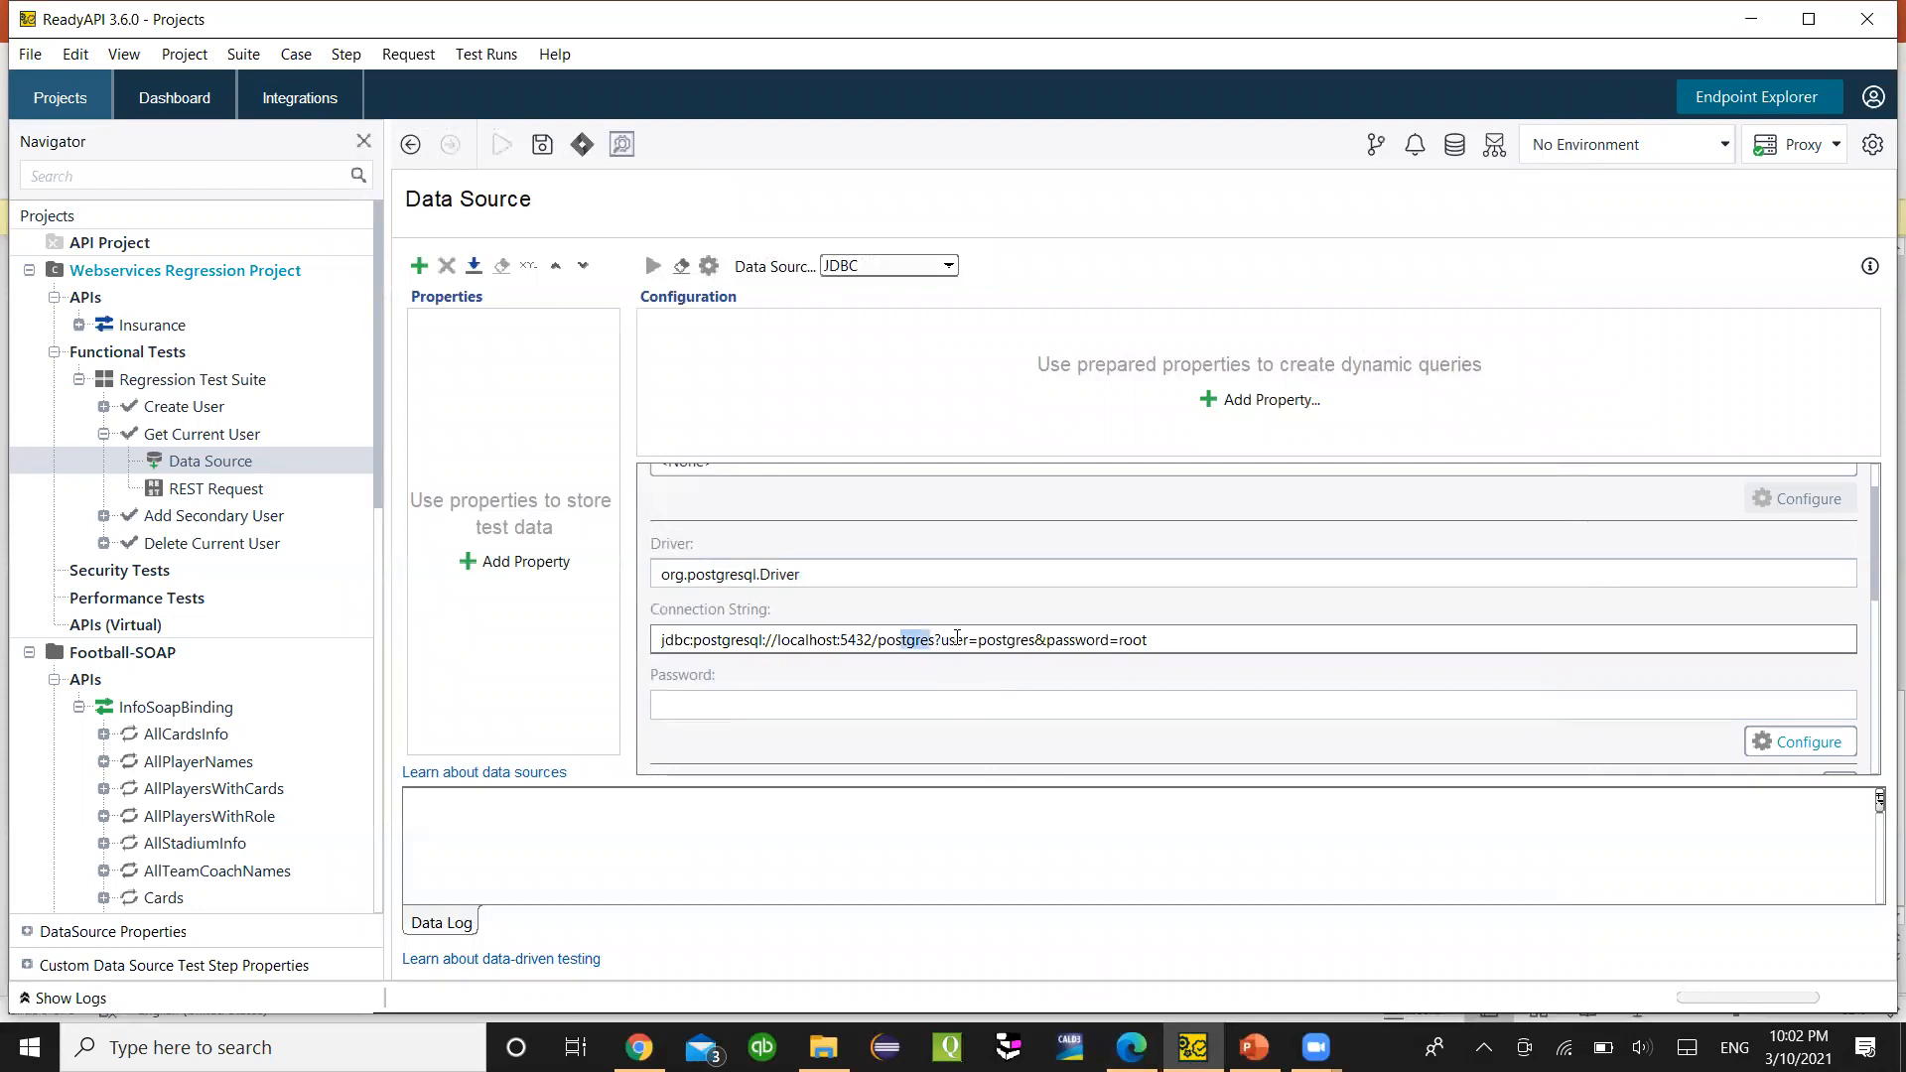
- Highlight the user and credential parameters in the localhost:5432/postgres connection string
{"action": "left_click_drag", "start_coordinate": [1036, 642], "coordinate": [1162, 640]}
{"action": "left_click", "coordinate": [952, 646]}
{"action": "left_click", "coordinate": [941, 641]}
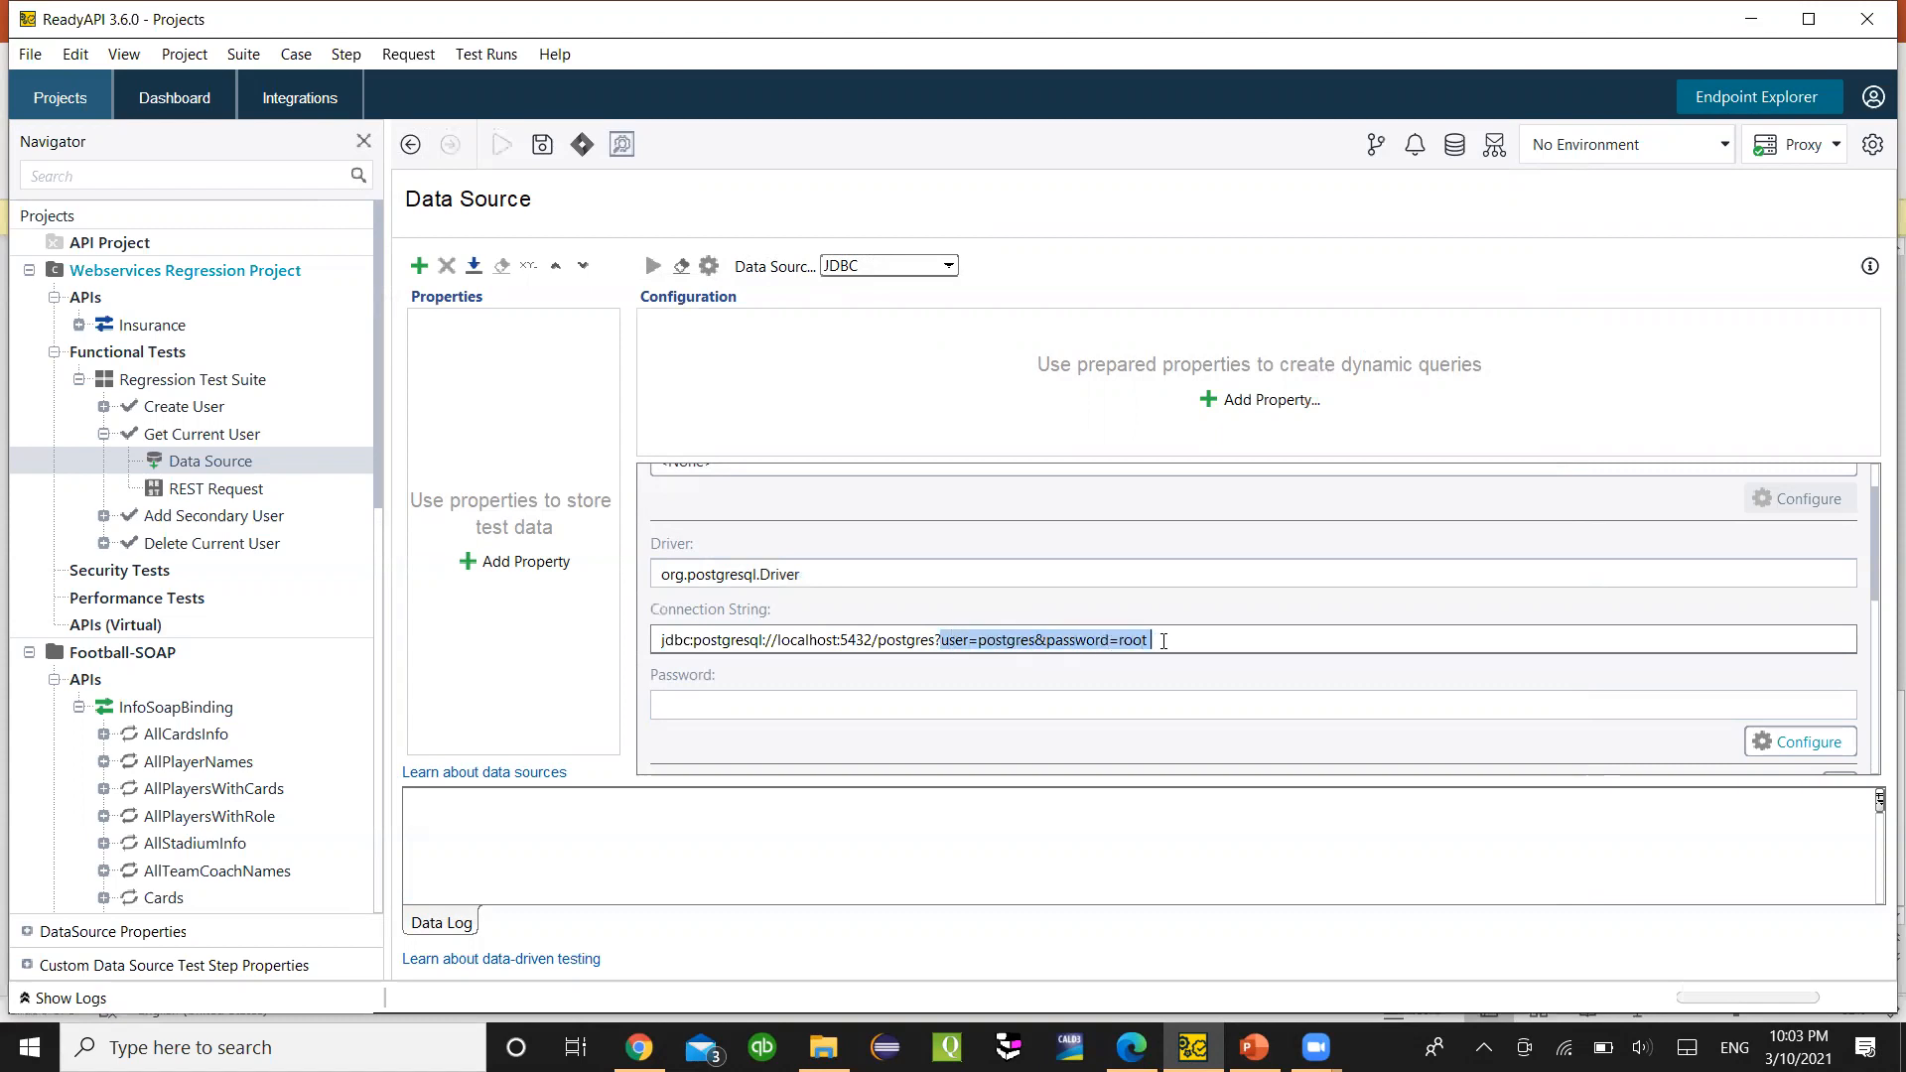
{"action": "left_click", "coordinate": [1147, 642]}
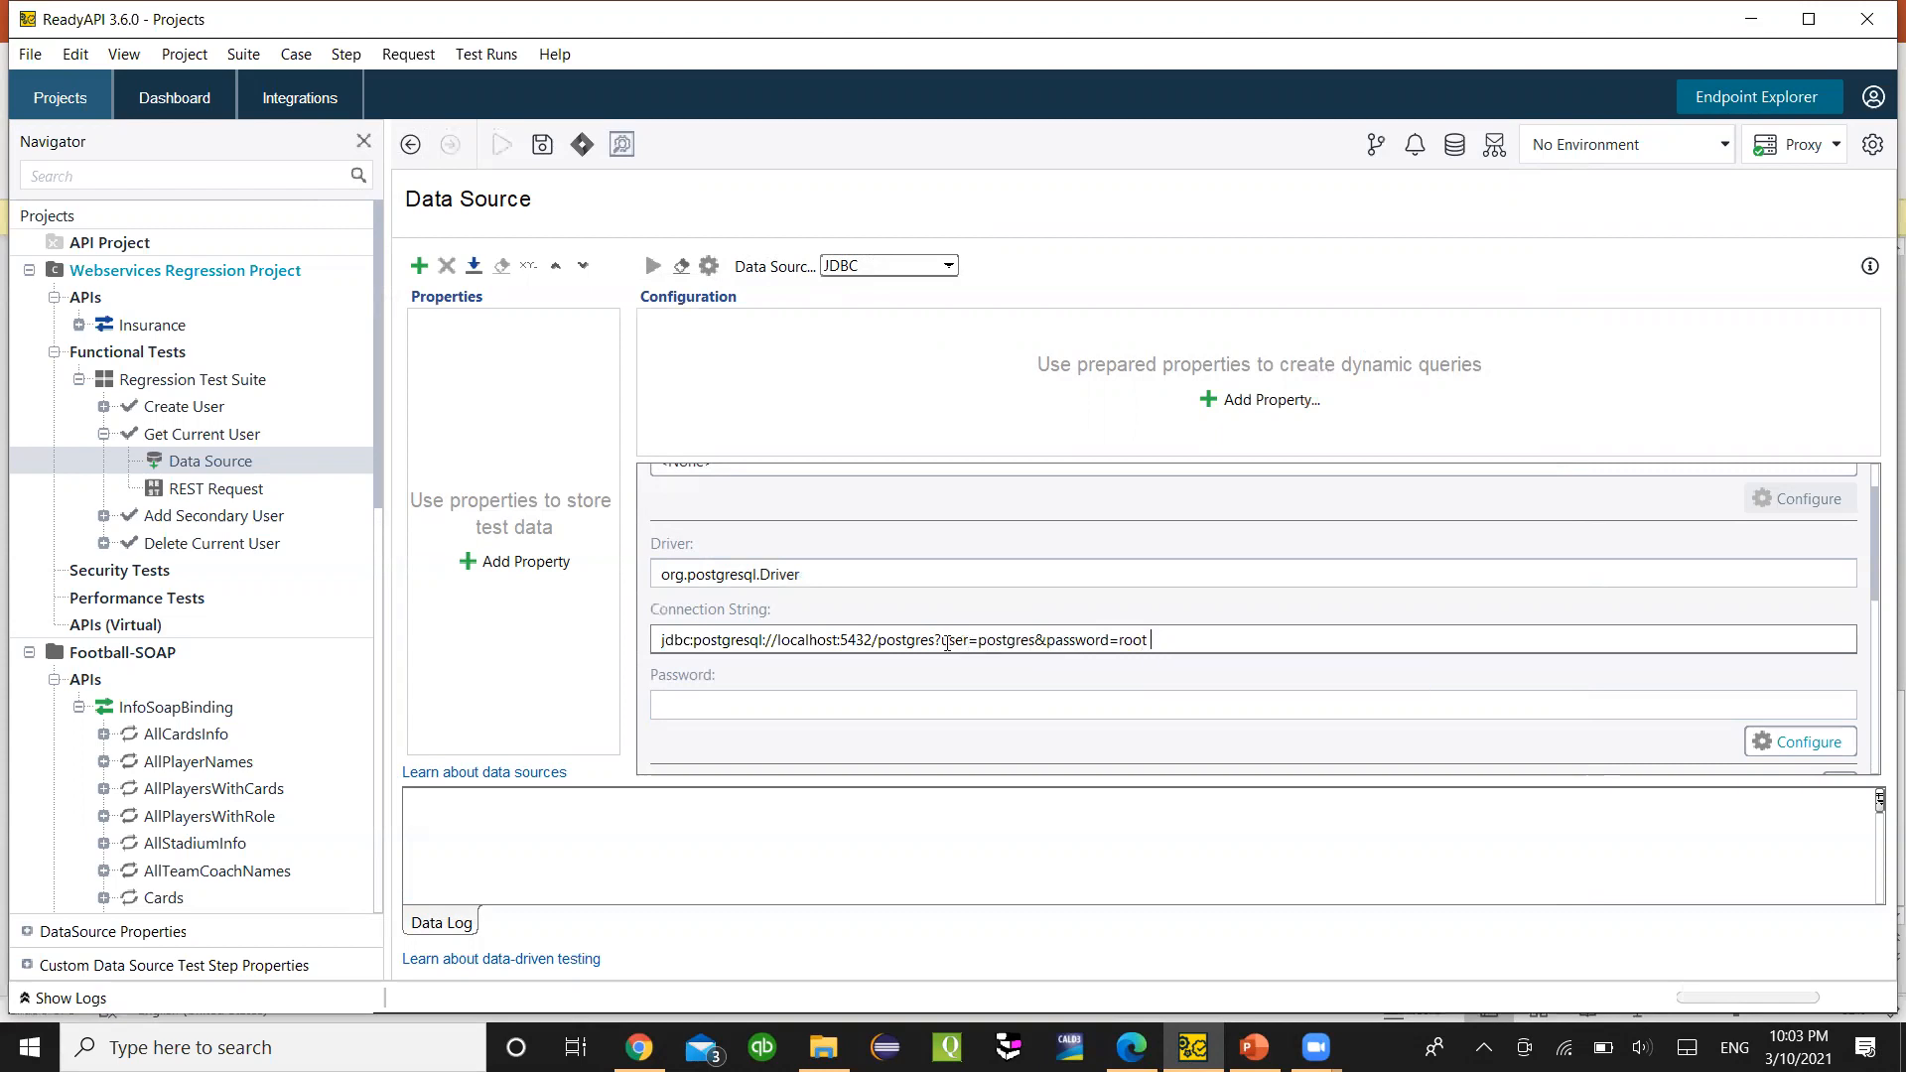
{"action": "left_click_drag", "start_coordinate": [940, 641], "coordinate": [1008, 640]}
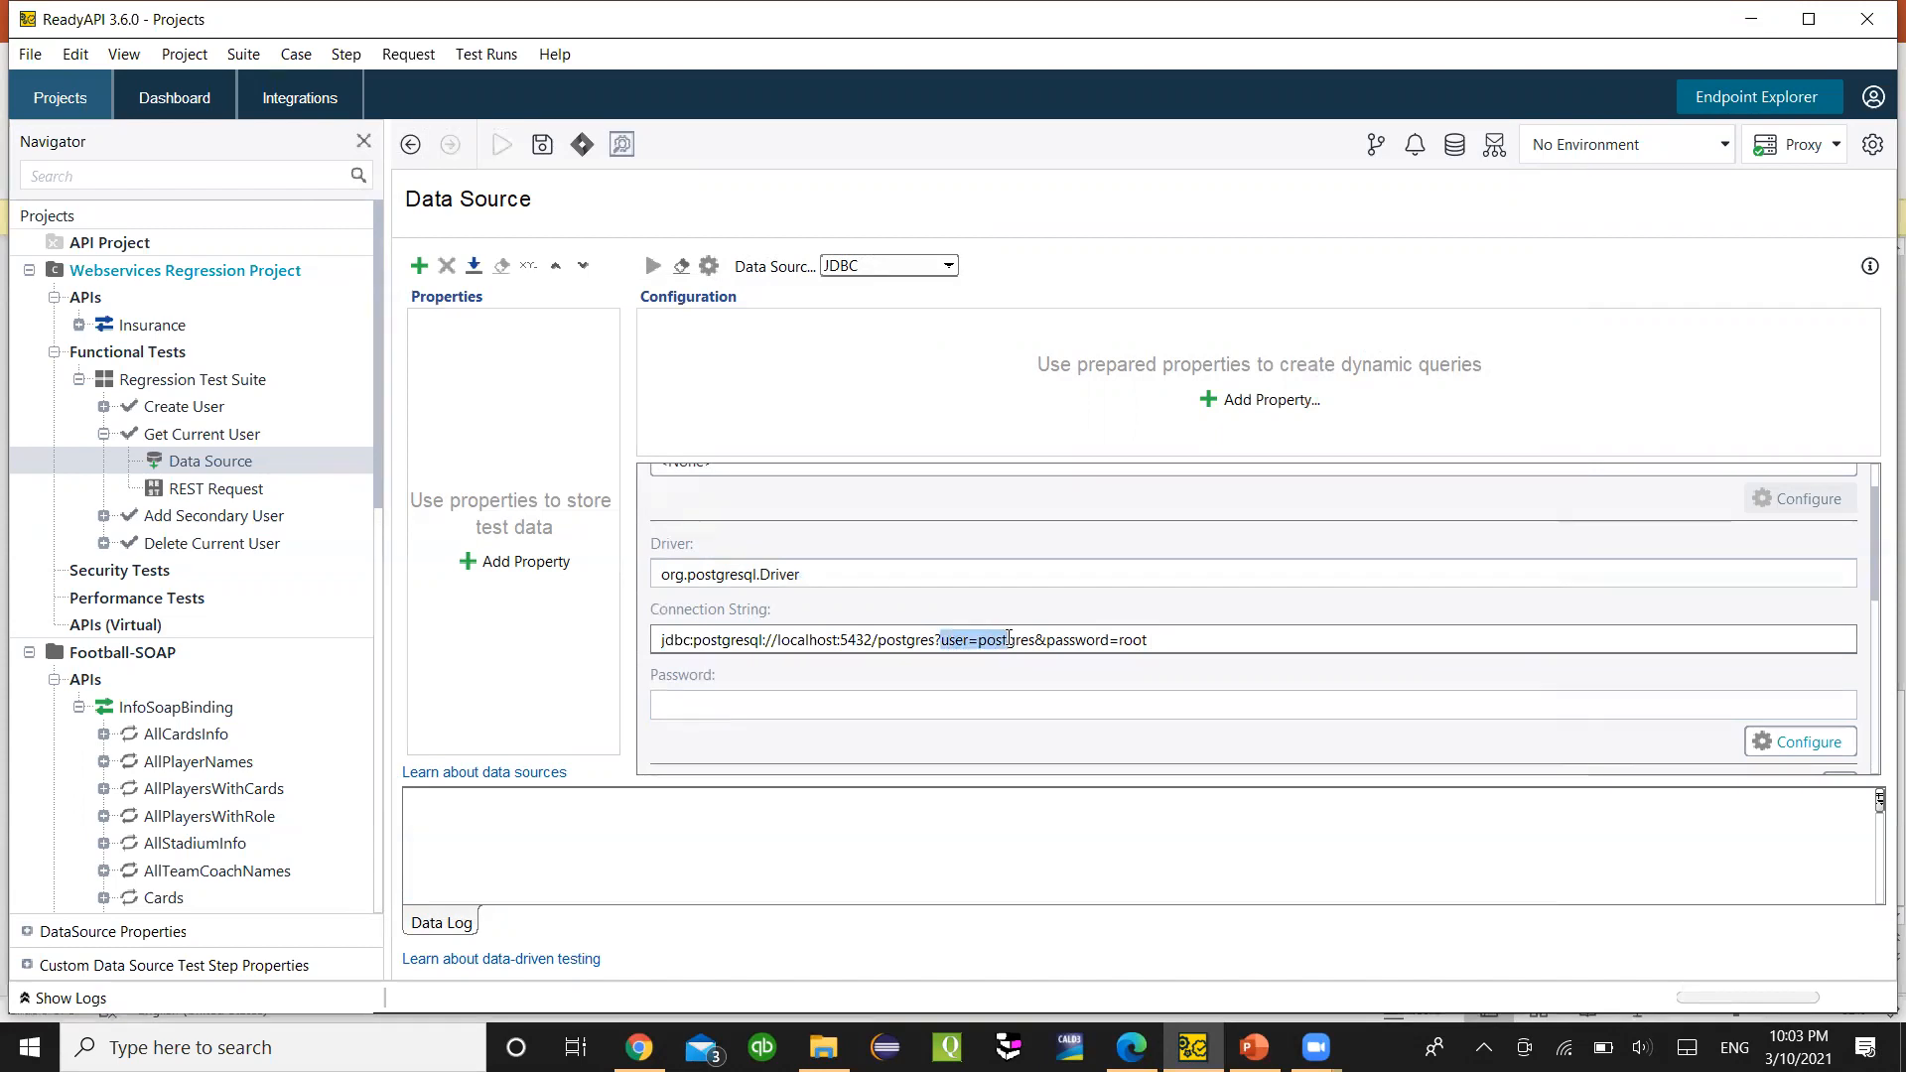
{"action": "left_click", "coordinate": [1008, 639]}
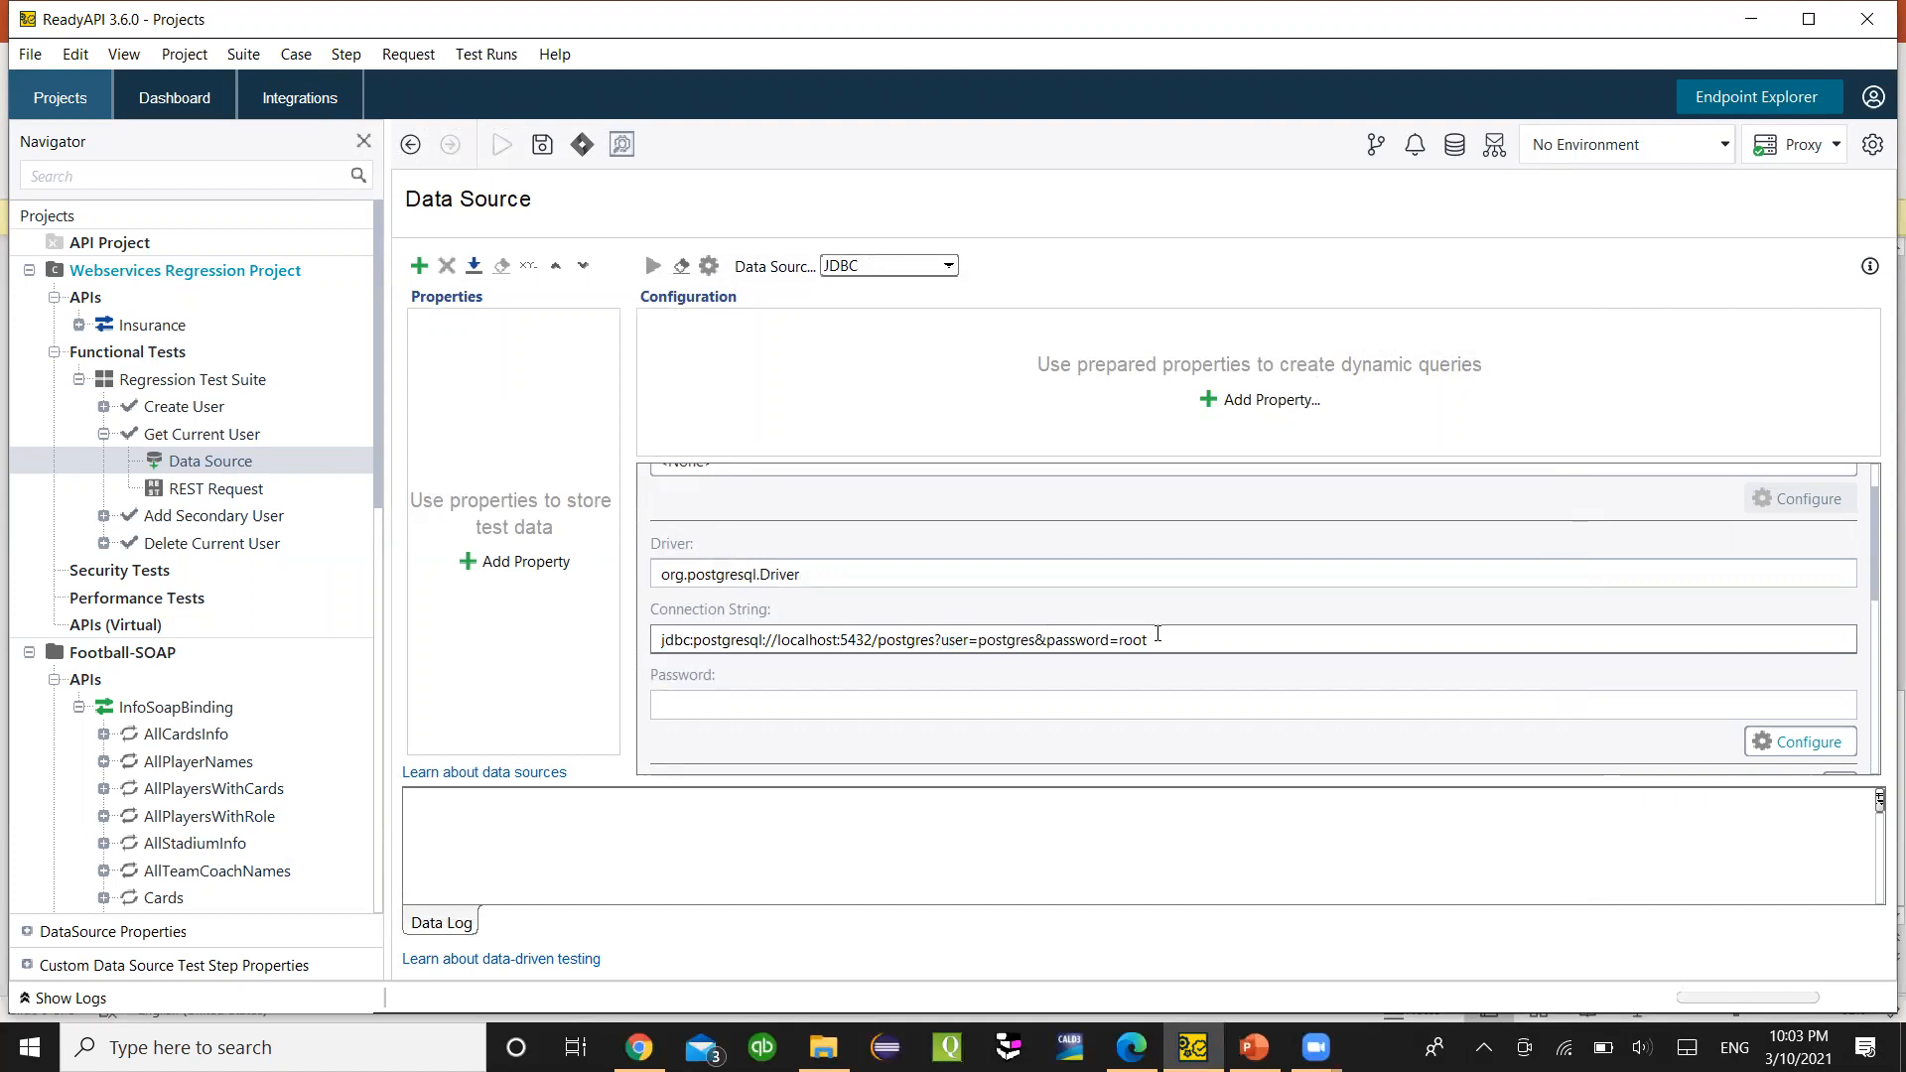
- Review the org.postgresql.Driver setting and connection string, moving on to the Password field
{"action": "left_click", "coordinate": [814, 575]}
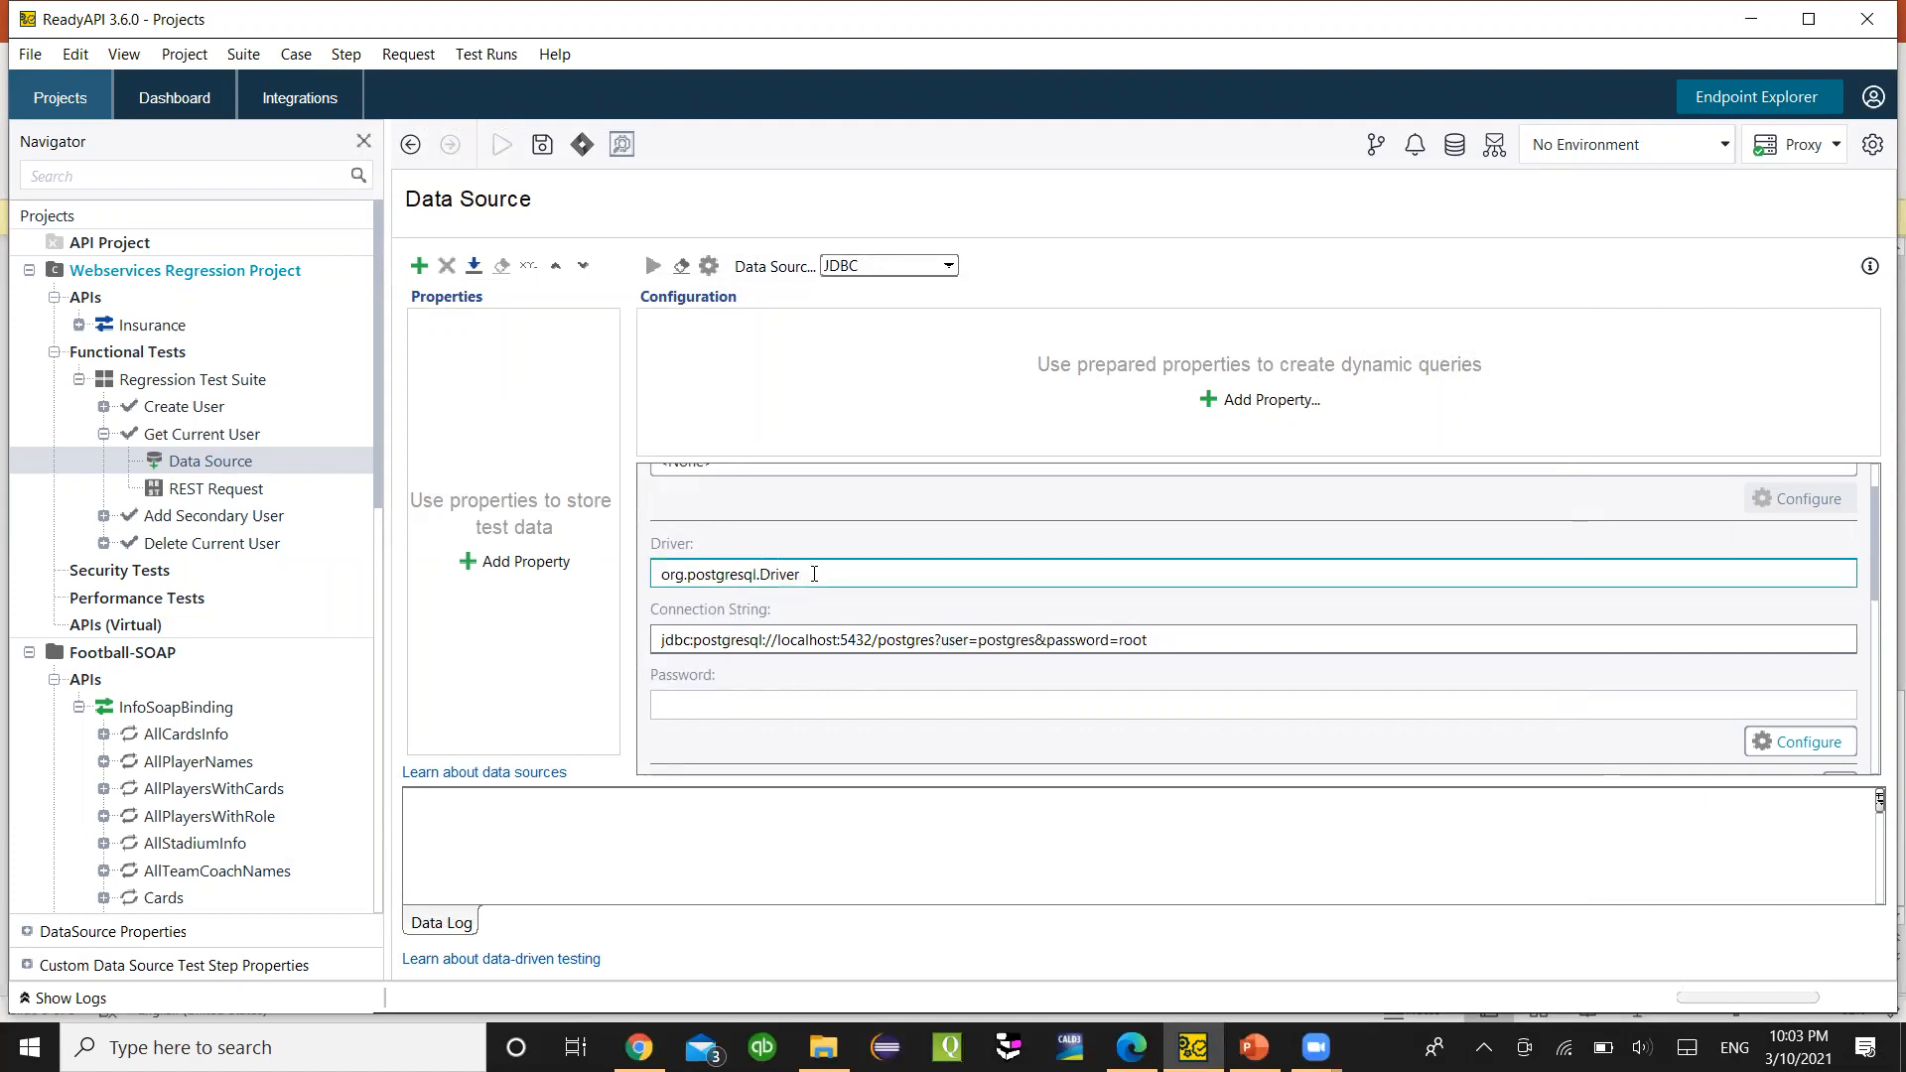
{"action": "left_click", "coordinate": [885, 638]}
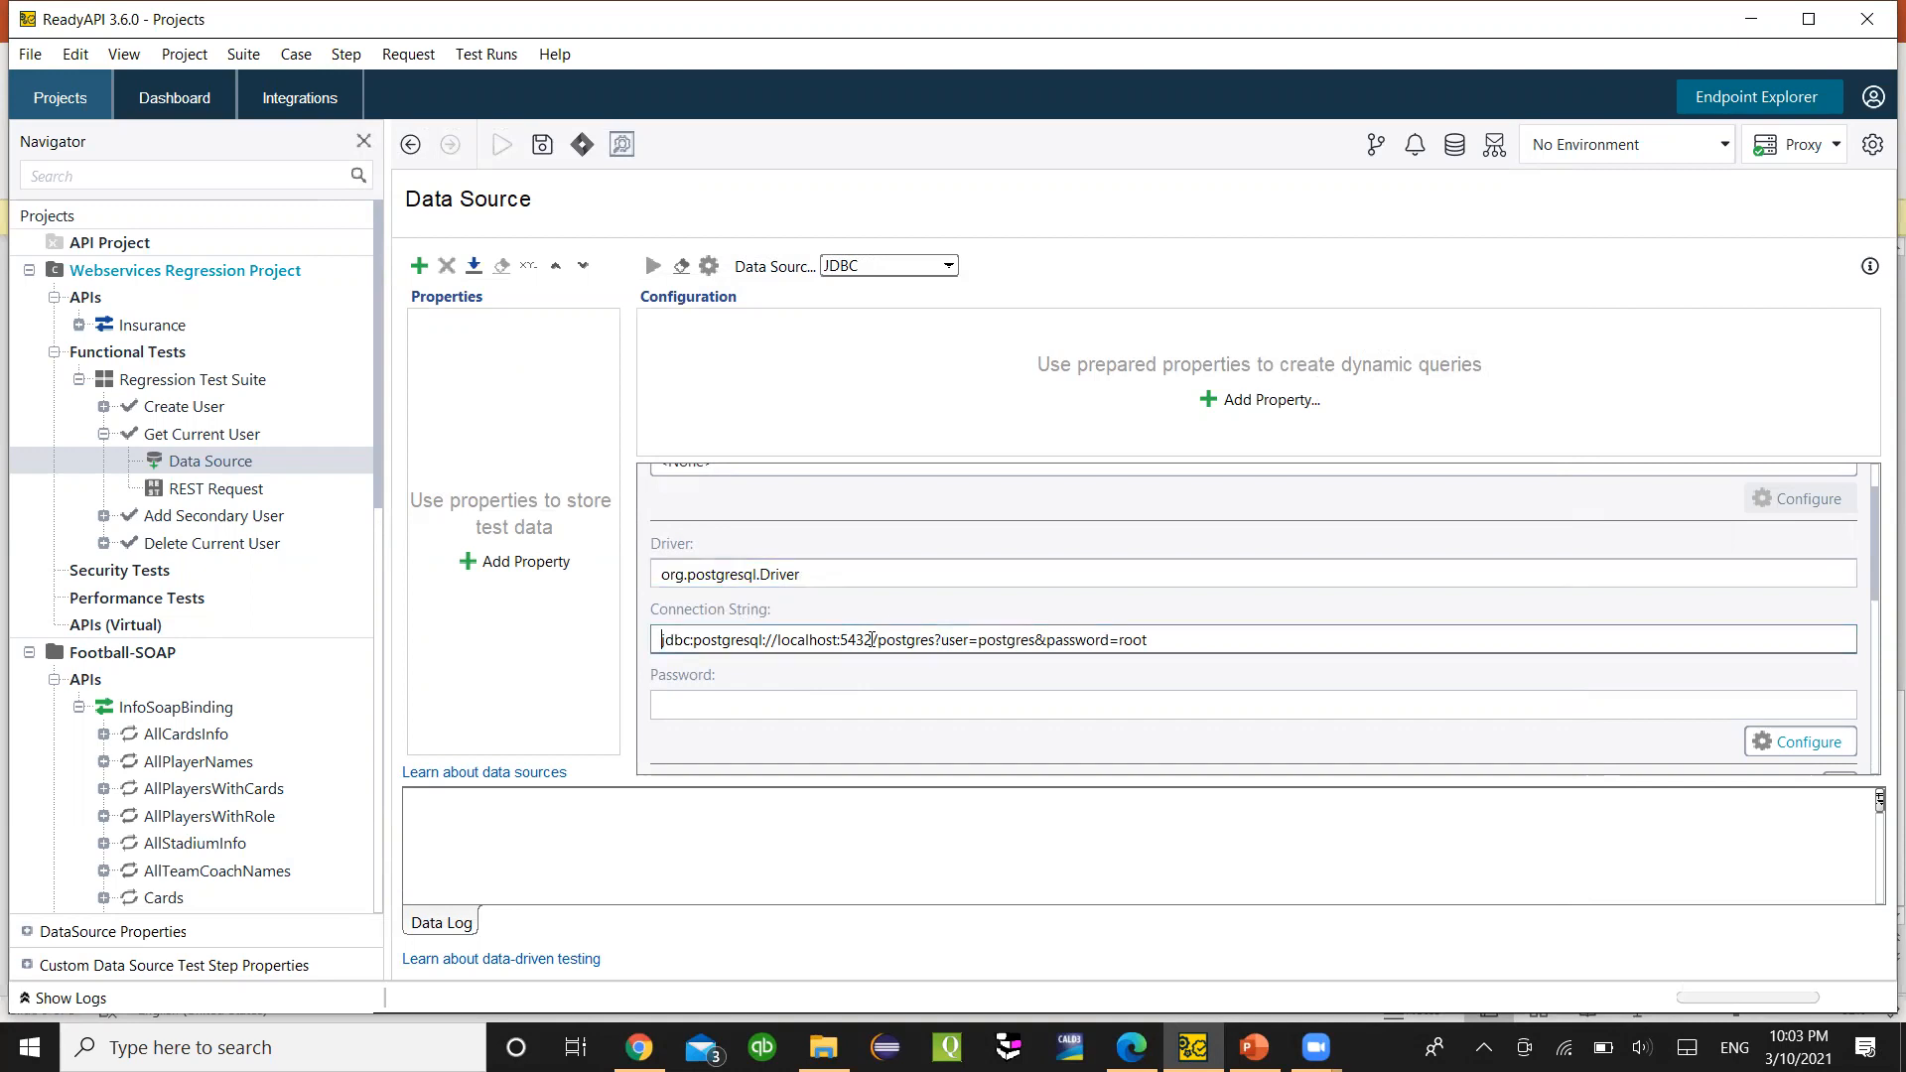
{"action": "left_click", "coordinate": [774, 702]}
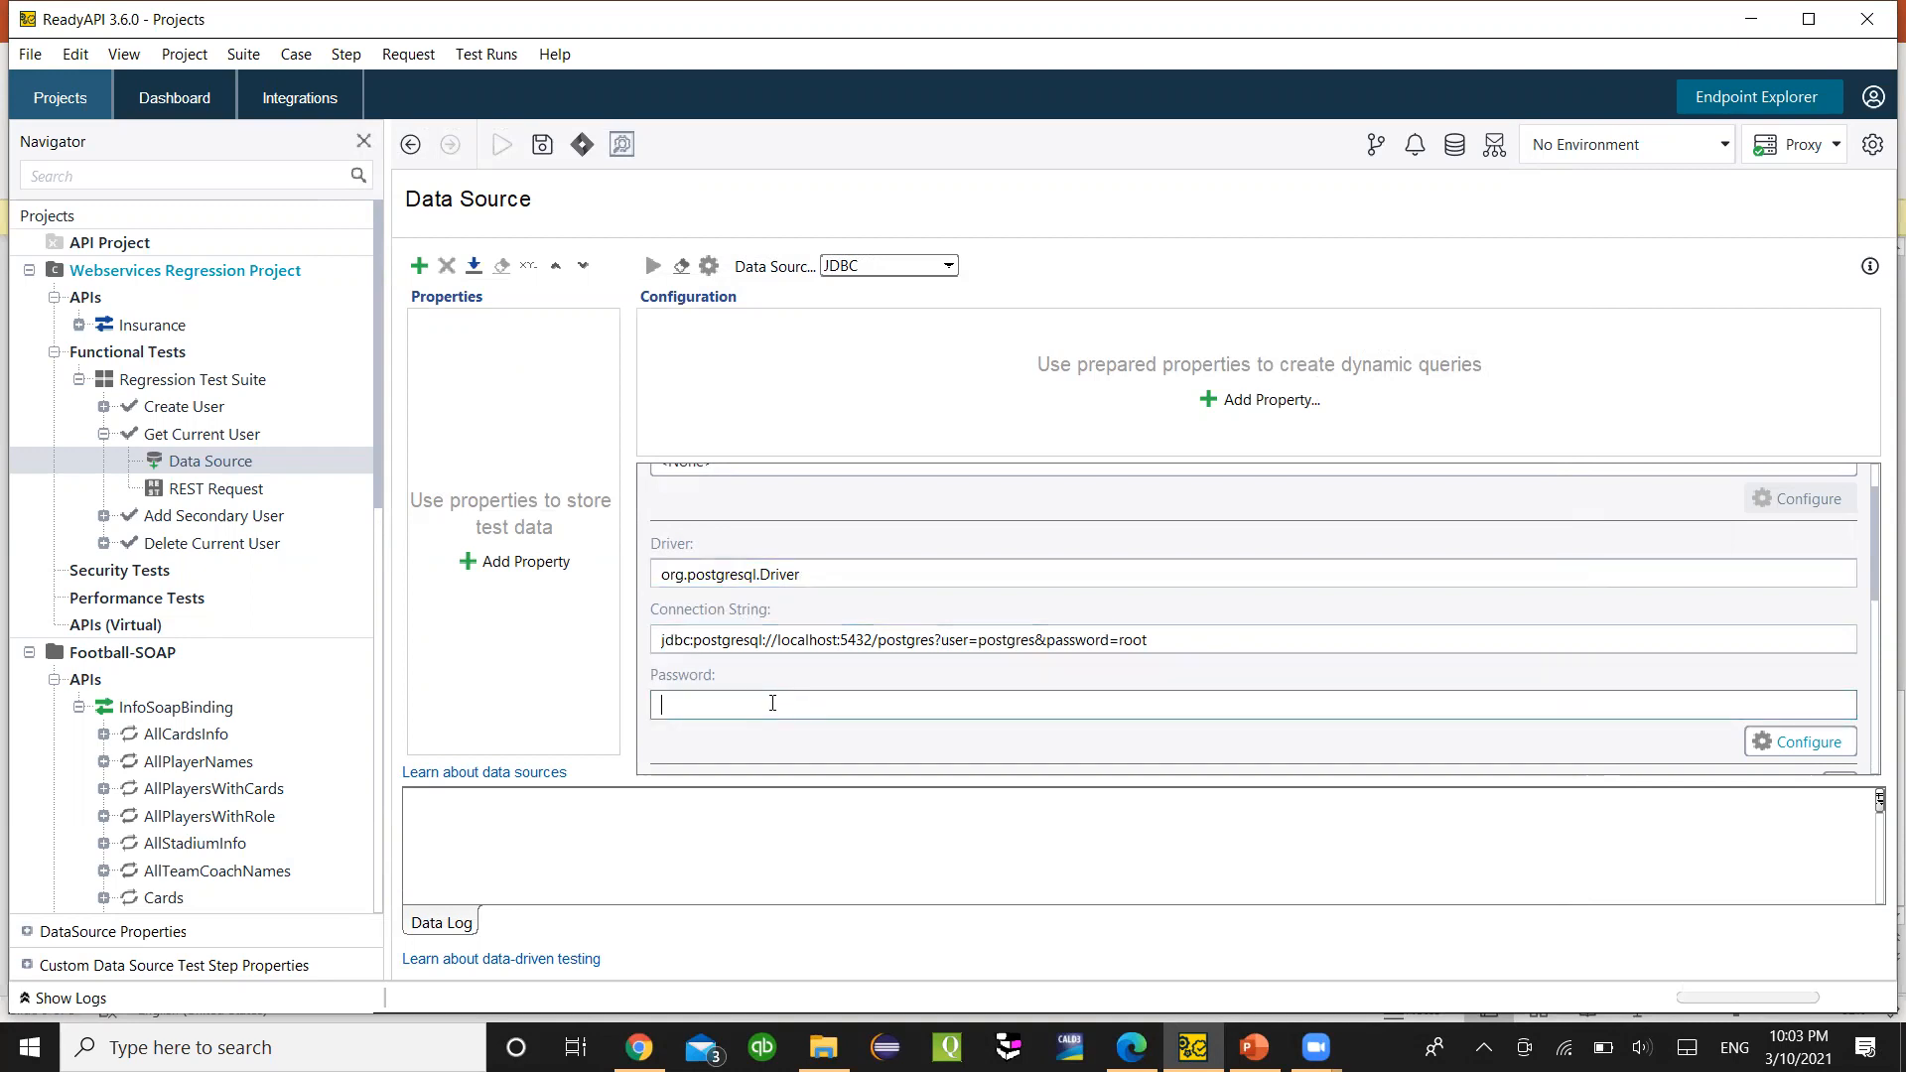
- Enter the database password in the Password field
{"action": "type", "text": "root"}
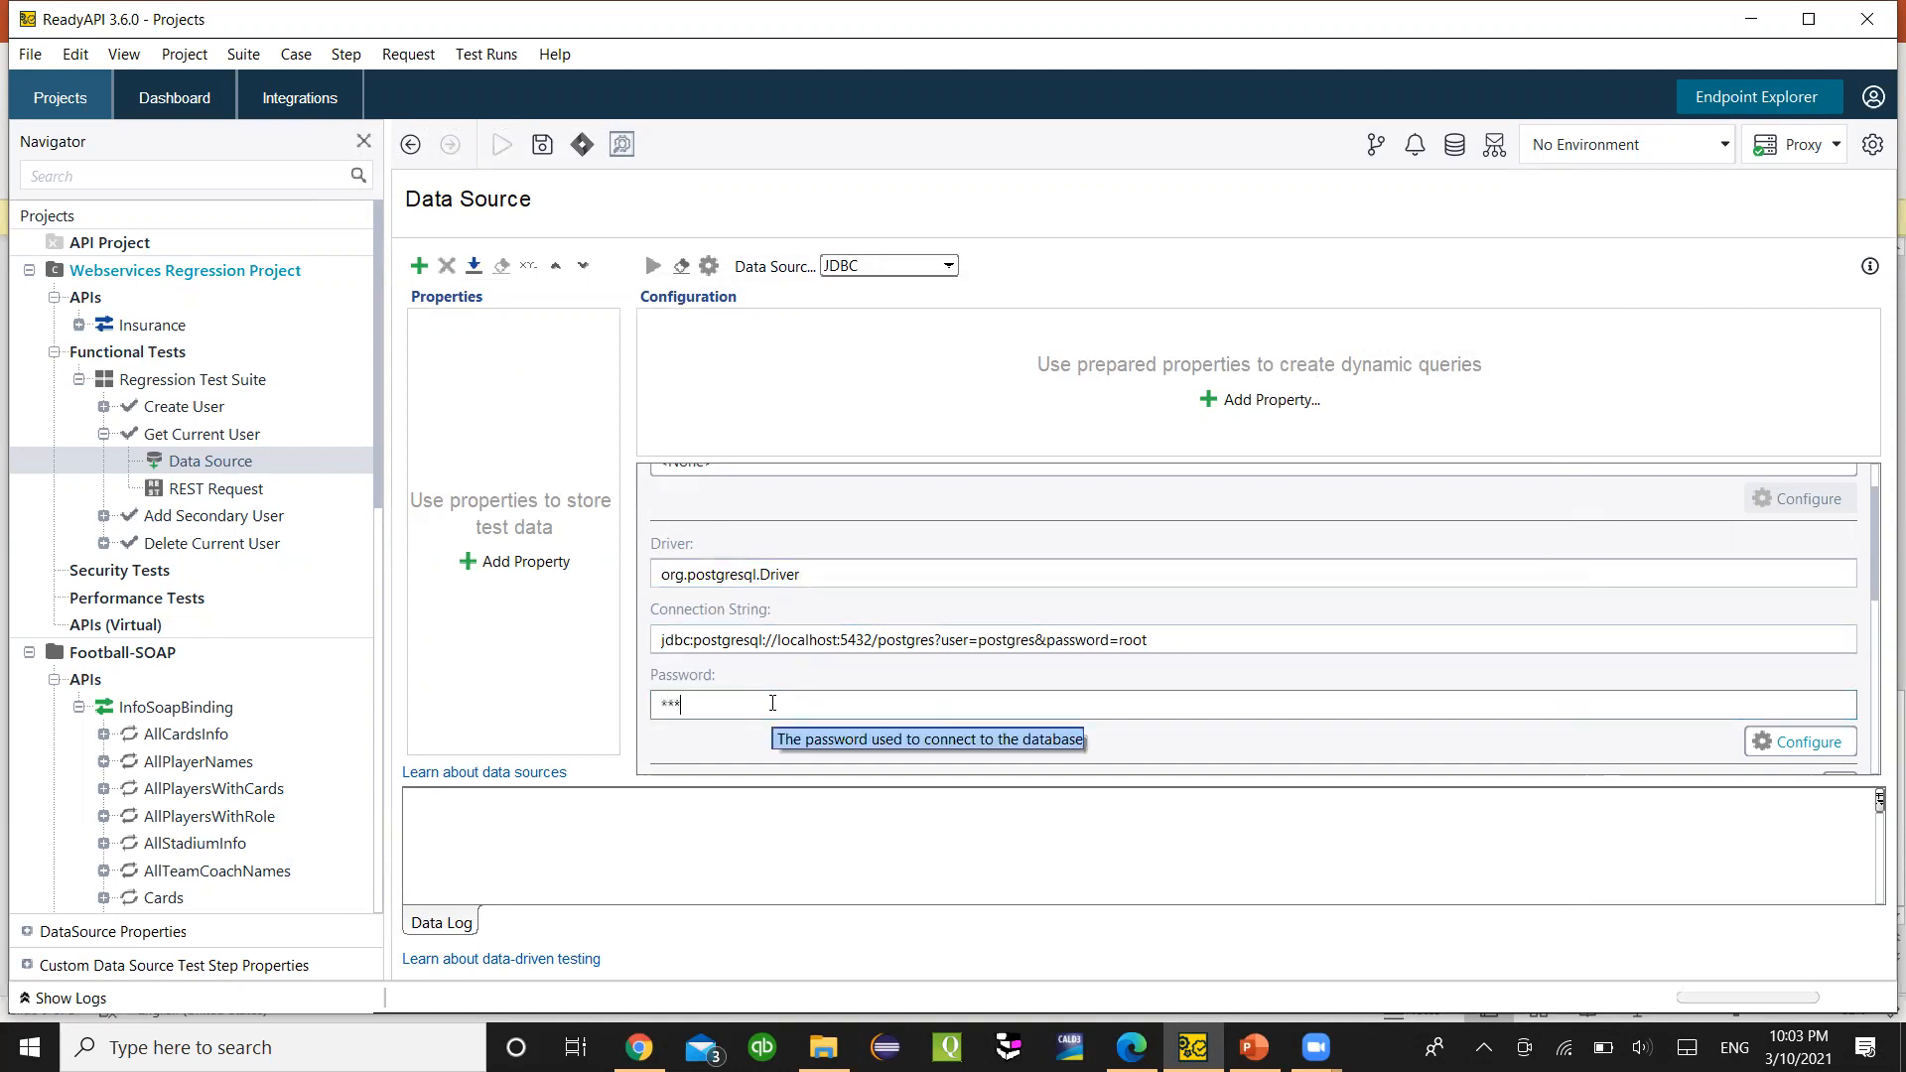
{"action": "left_click_drag", "start_coordinate": [735, 696], "coordinate": [540, 693]}
{"action": "type", "text": "root"}
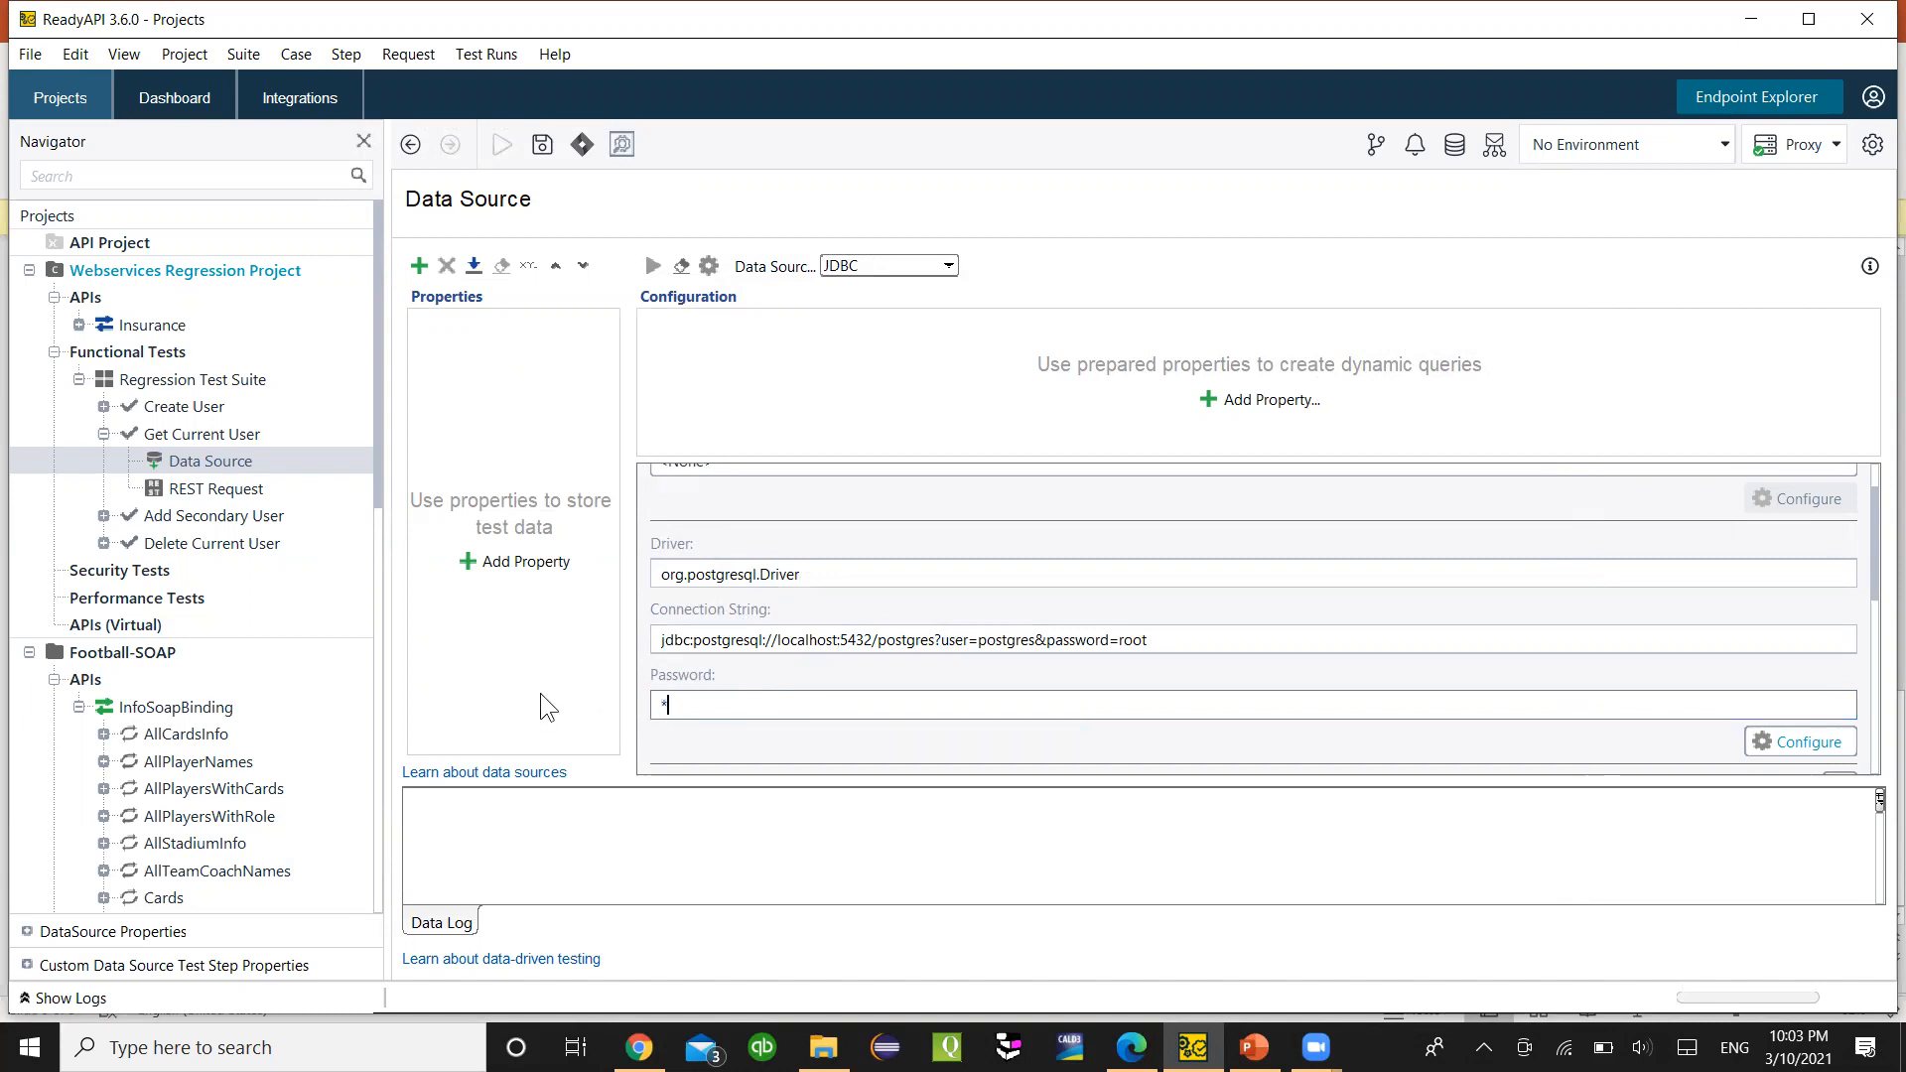
- Select the whole placeholder comment in the SQL Query box
{"action": "scroll", "coordinate": [709, 713], "scroll_direction": "down", "scroll_amount": 3}
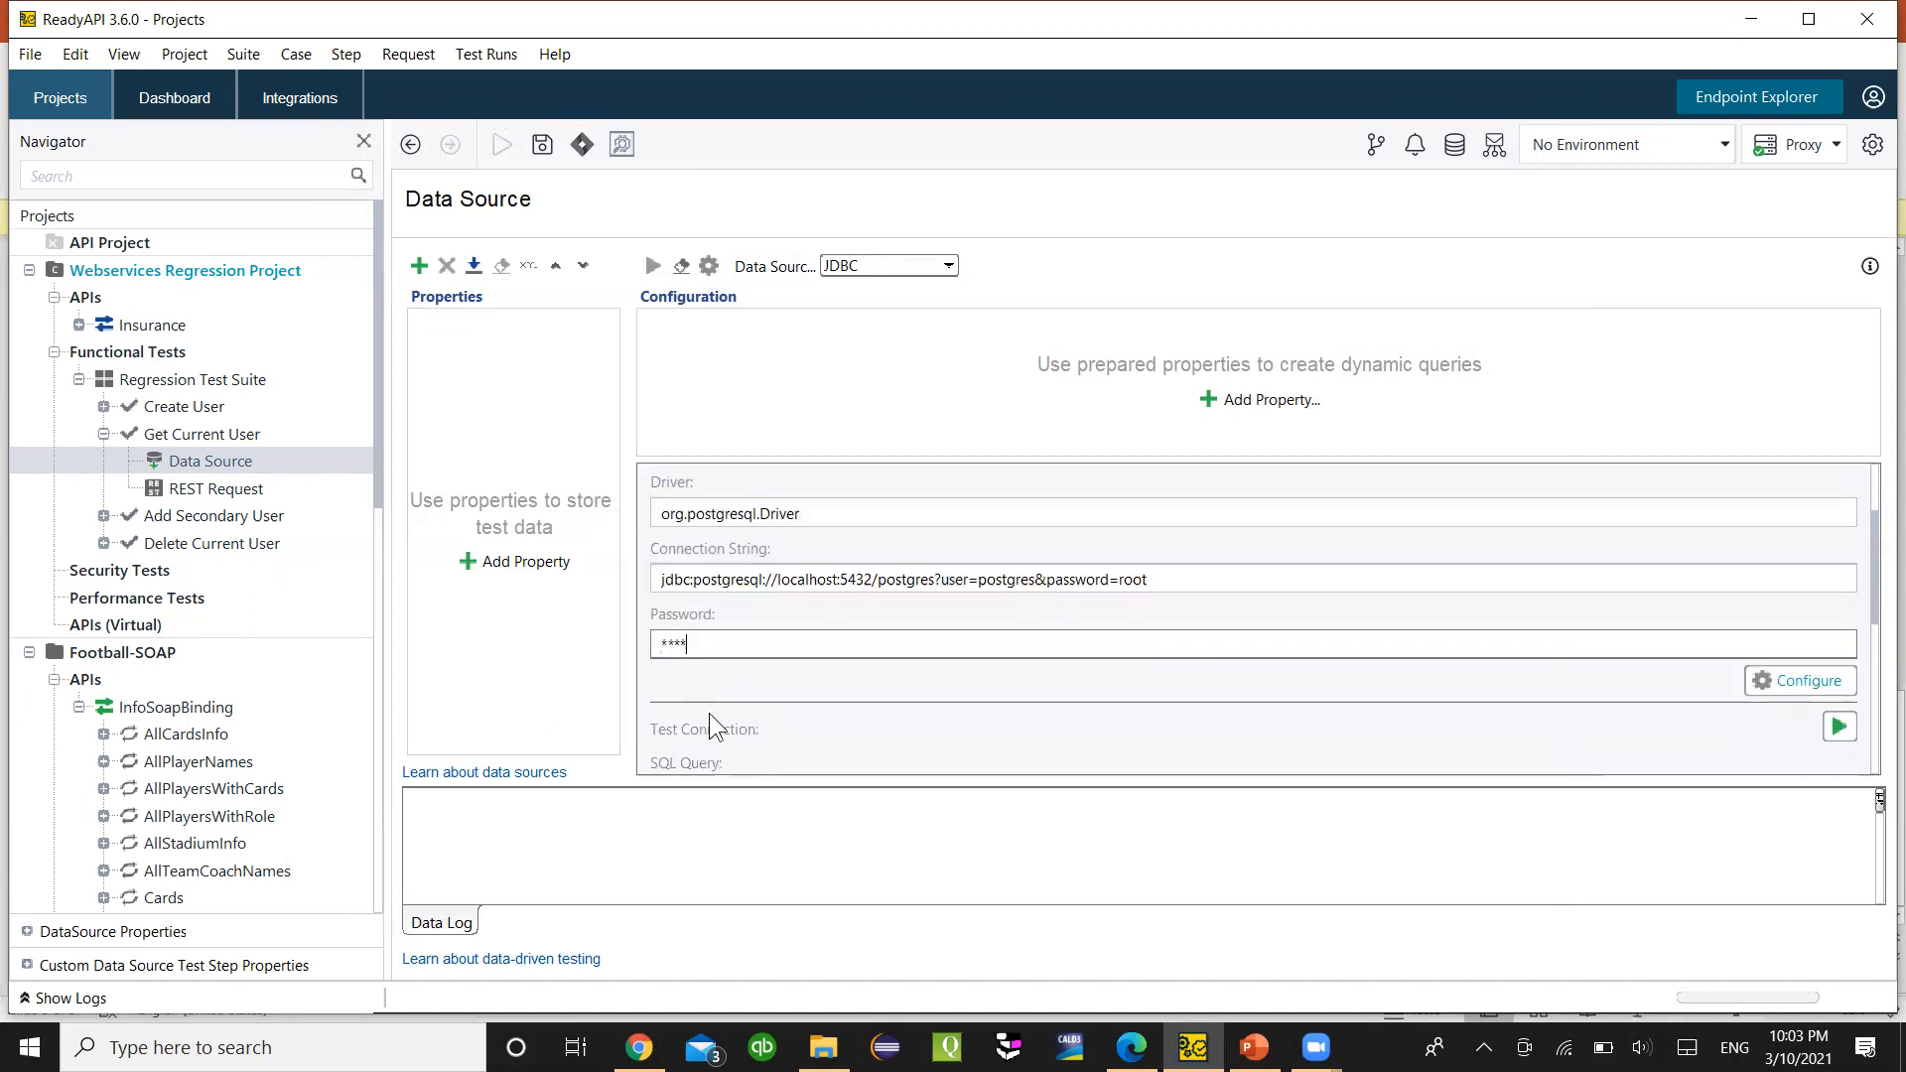
{"action": "scroll", "coordinate": [932, 639], "scroll_direction": "down", "scroll_amount": 1}
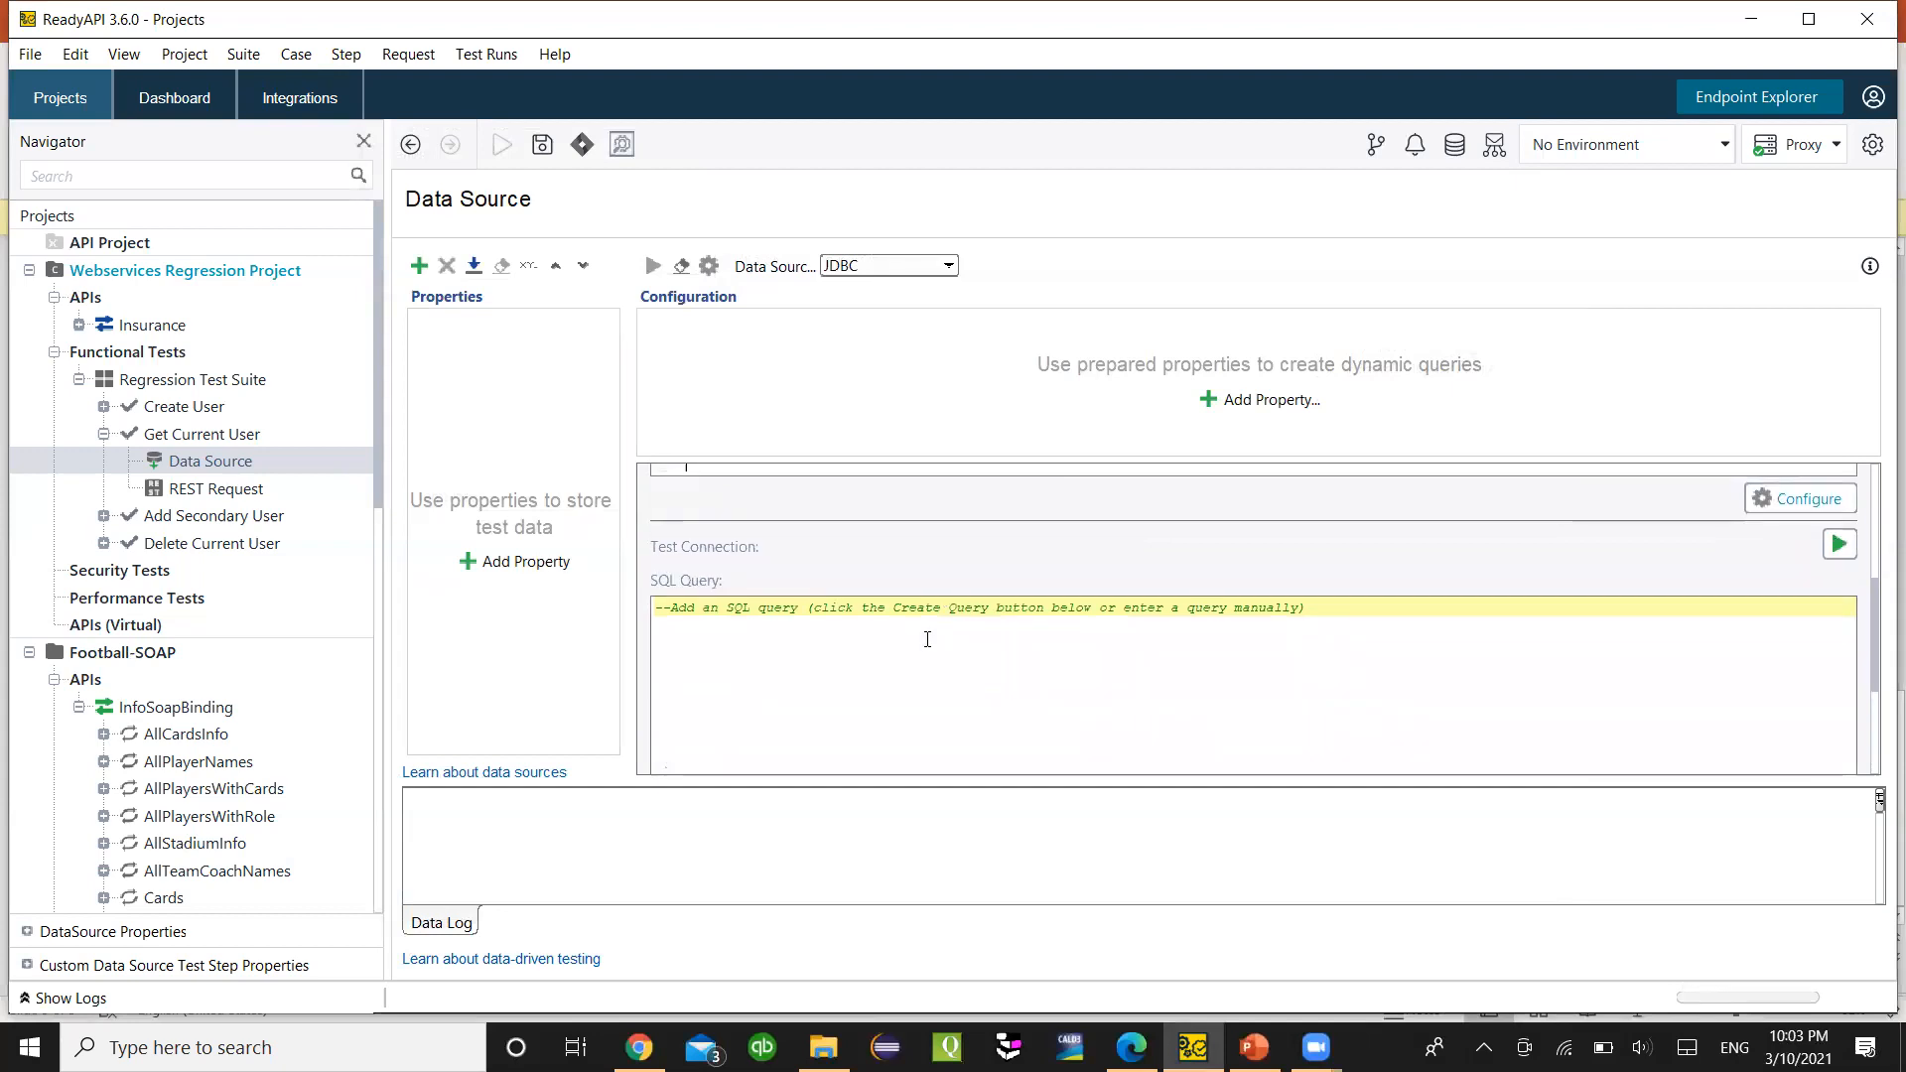
{"action": "left_click", "coordinate": [1303, 659]}
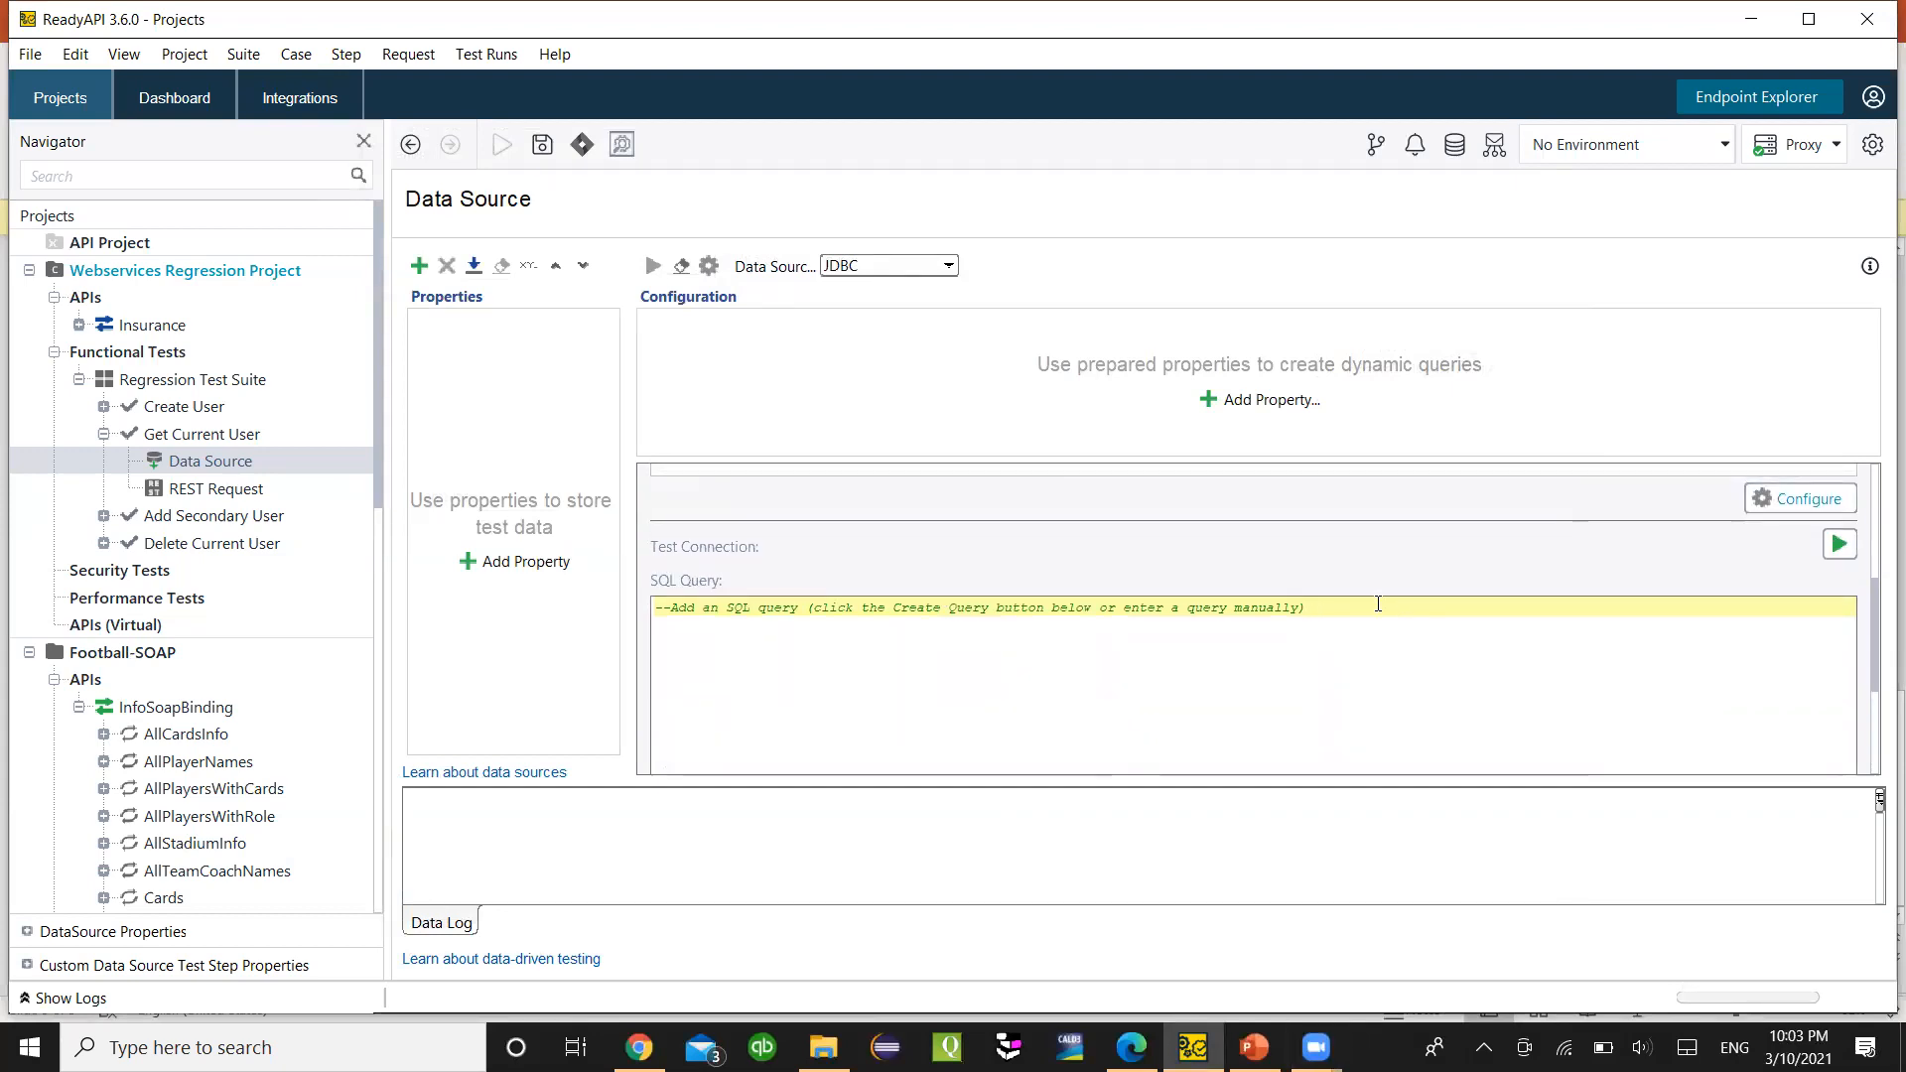
{"action": "key", "text": "ctrl+a"}
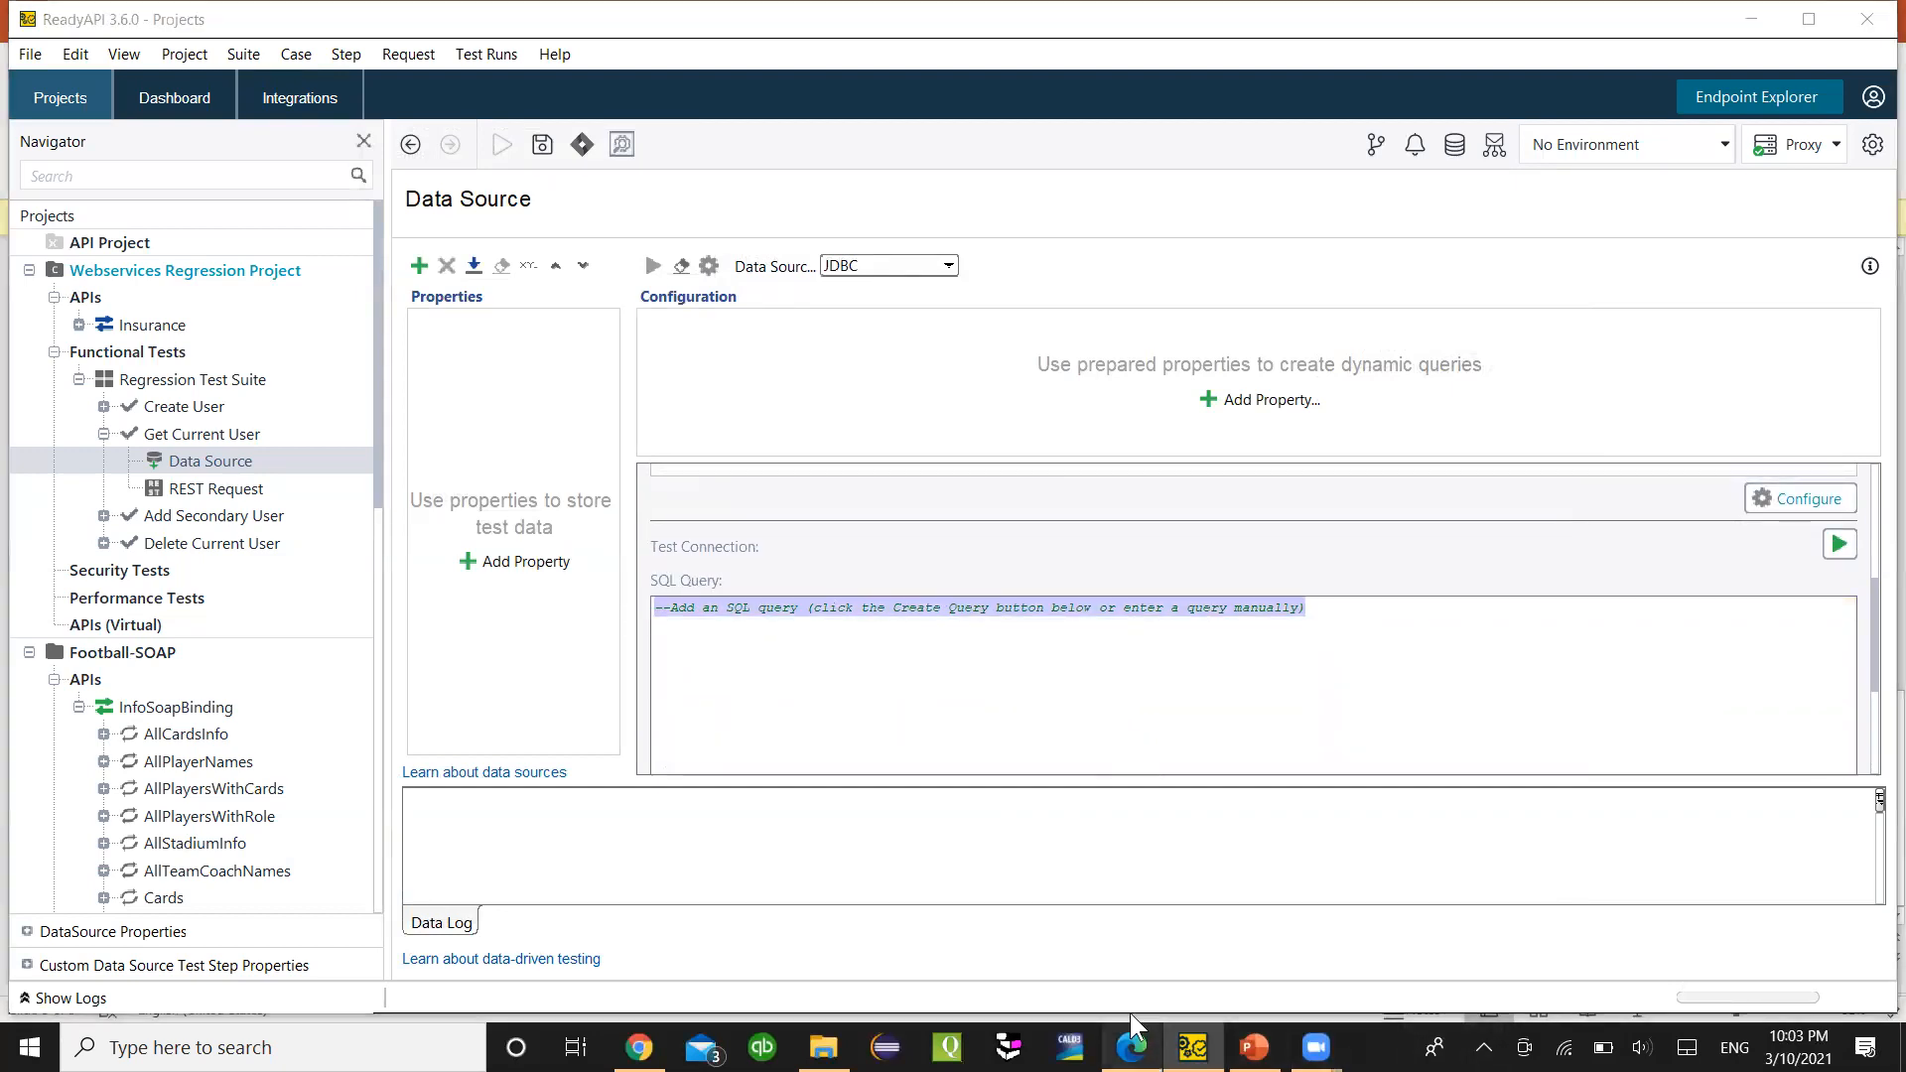
- Copy the customer query from pgAdmin and paste it over the SQL Query placeholder
{"action": "left_click", "coordinate": [1131, 1047]}
{"action": "left_click", "coordinate": [984, 131]}
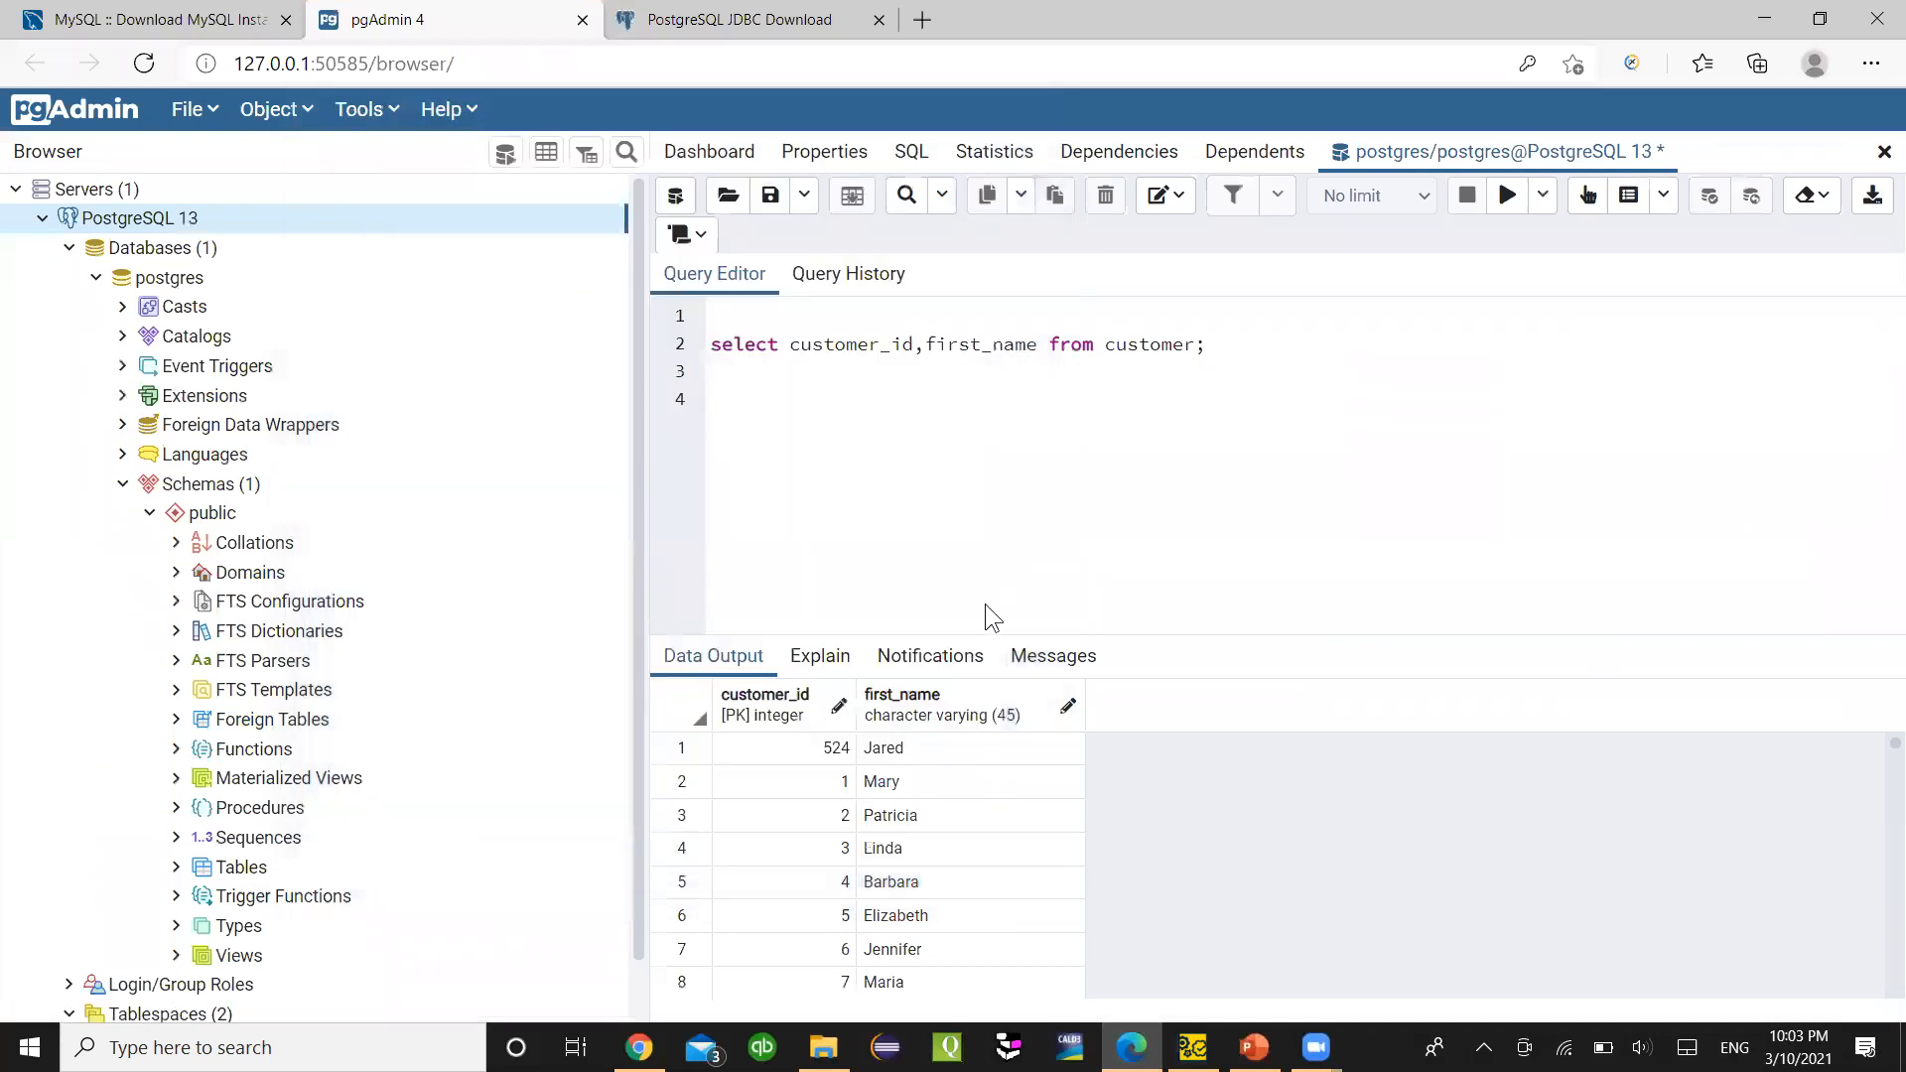
{"action": "left_click_drag", "start_coordinate": [1207, 346], "coordinate": [705, 353]}
{"action": "key", "text": "ctrl+c"}
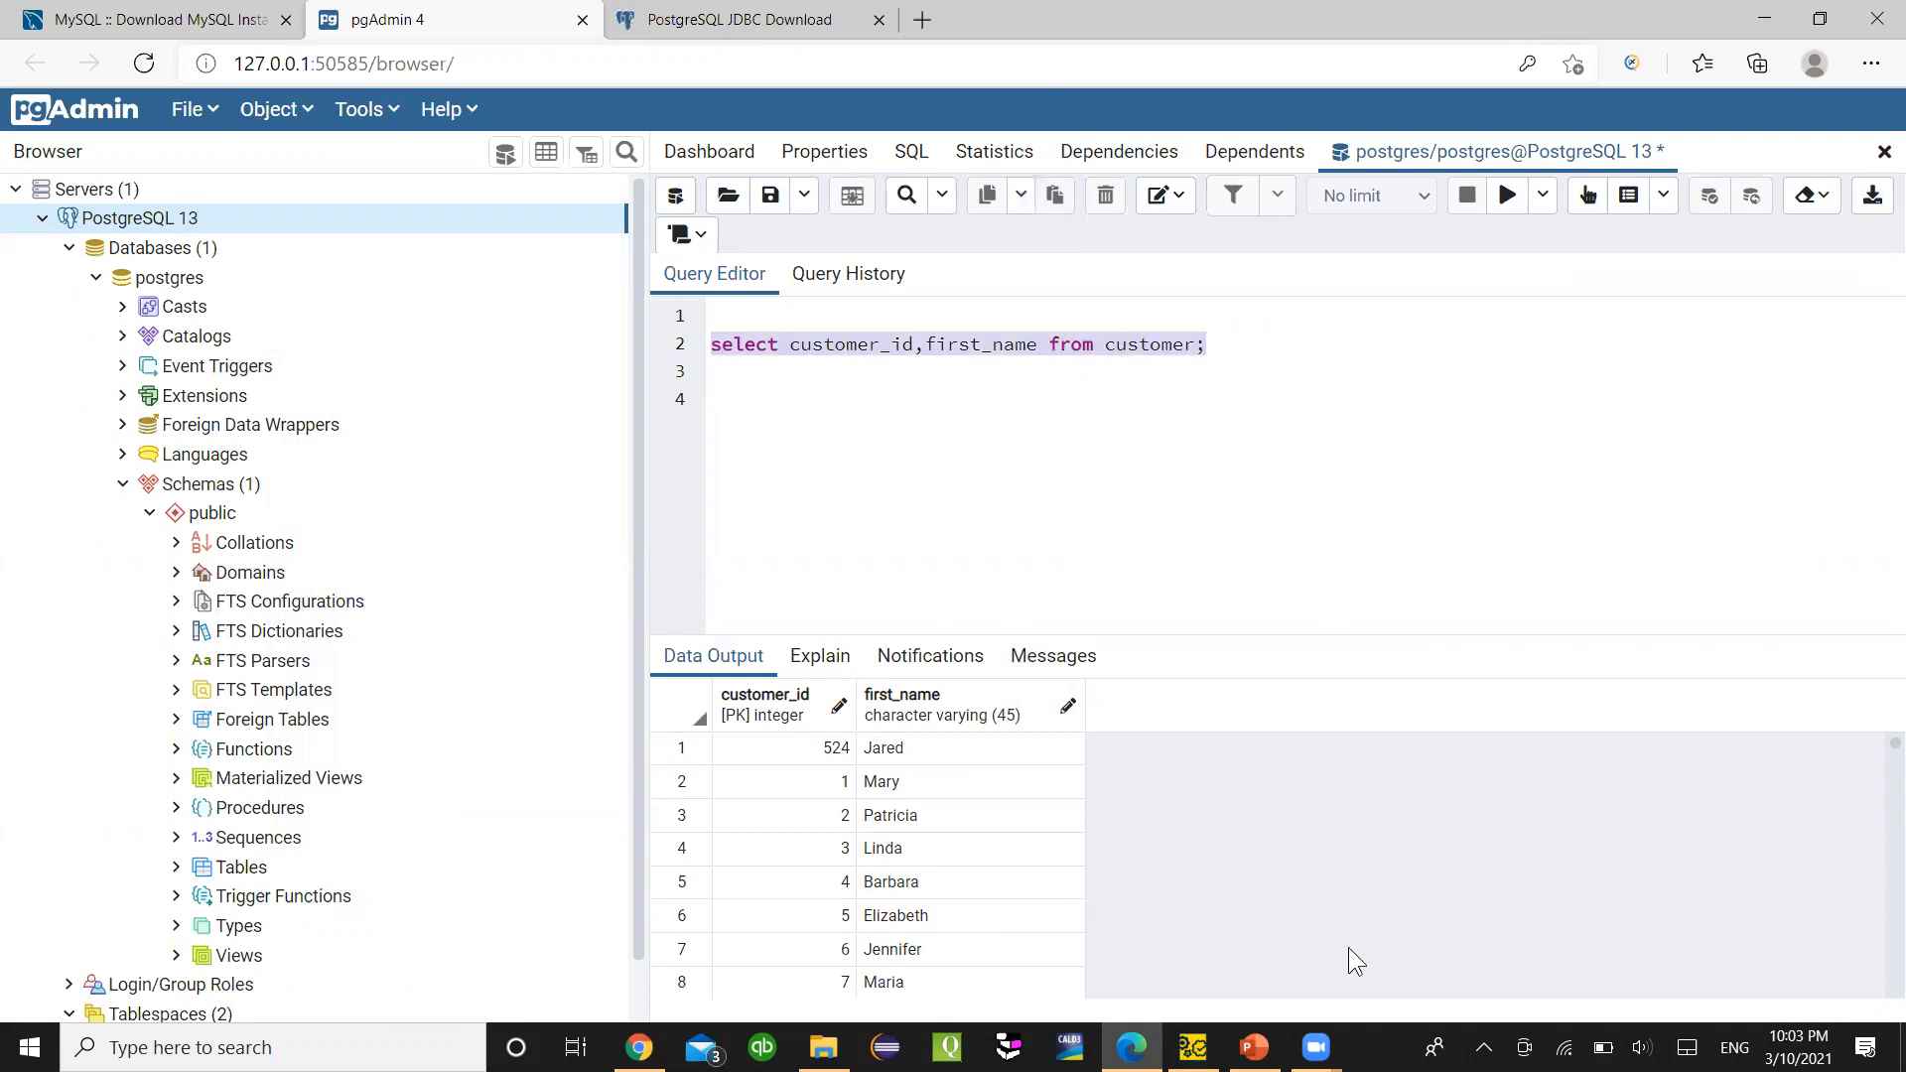
{"action": "left_click", "coordinate": [1192, 1047]}
{"action": "left_click", "coordinate": [1039, 615]}
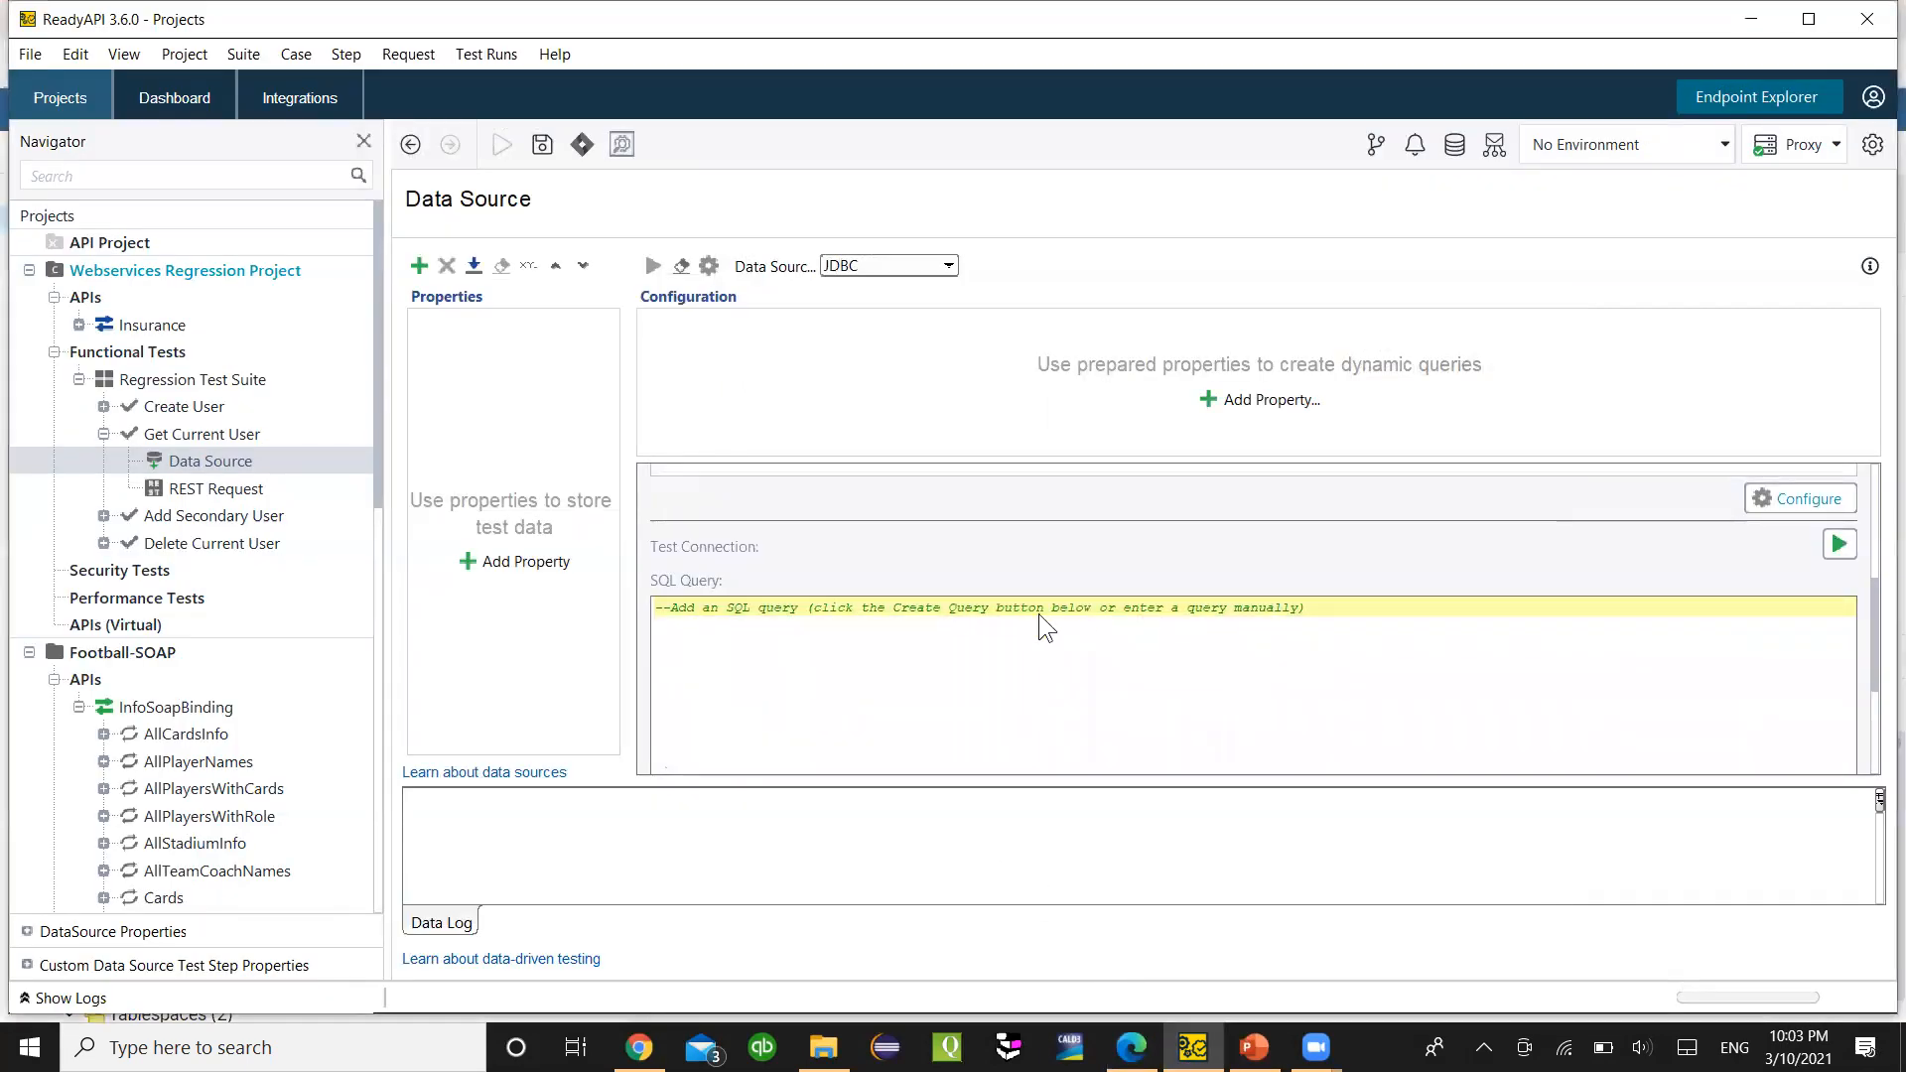
{"action": "left_click_drag", "start_coordinate": [1404, 600], "coordinate": [608, 612]}
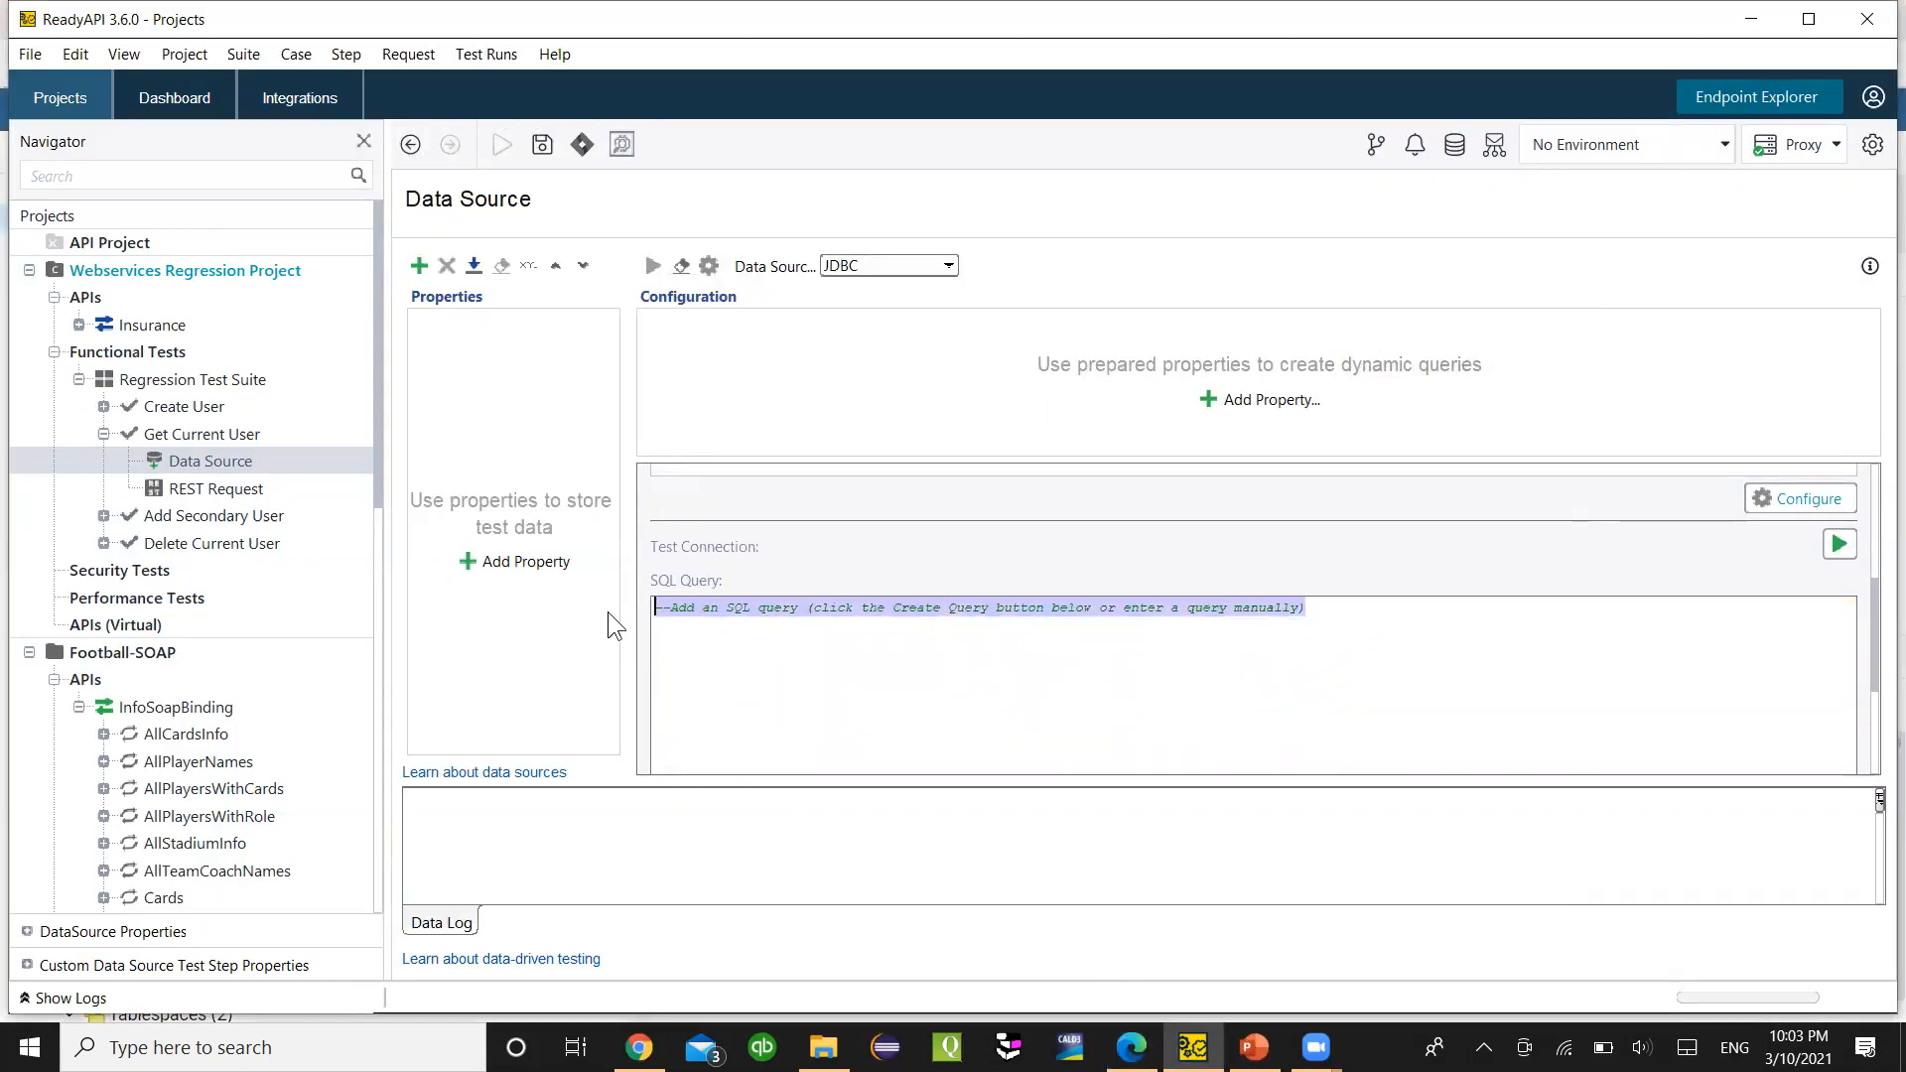
{"action": "key", "text": "ctrl+v"}
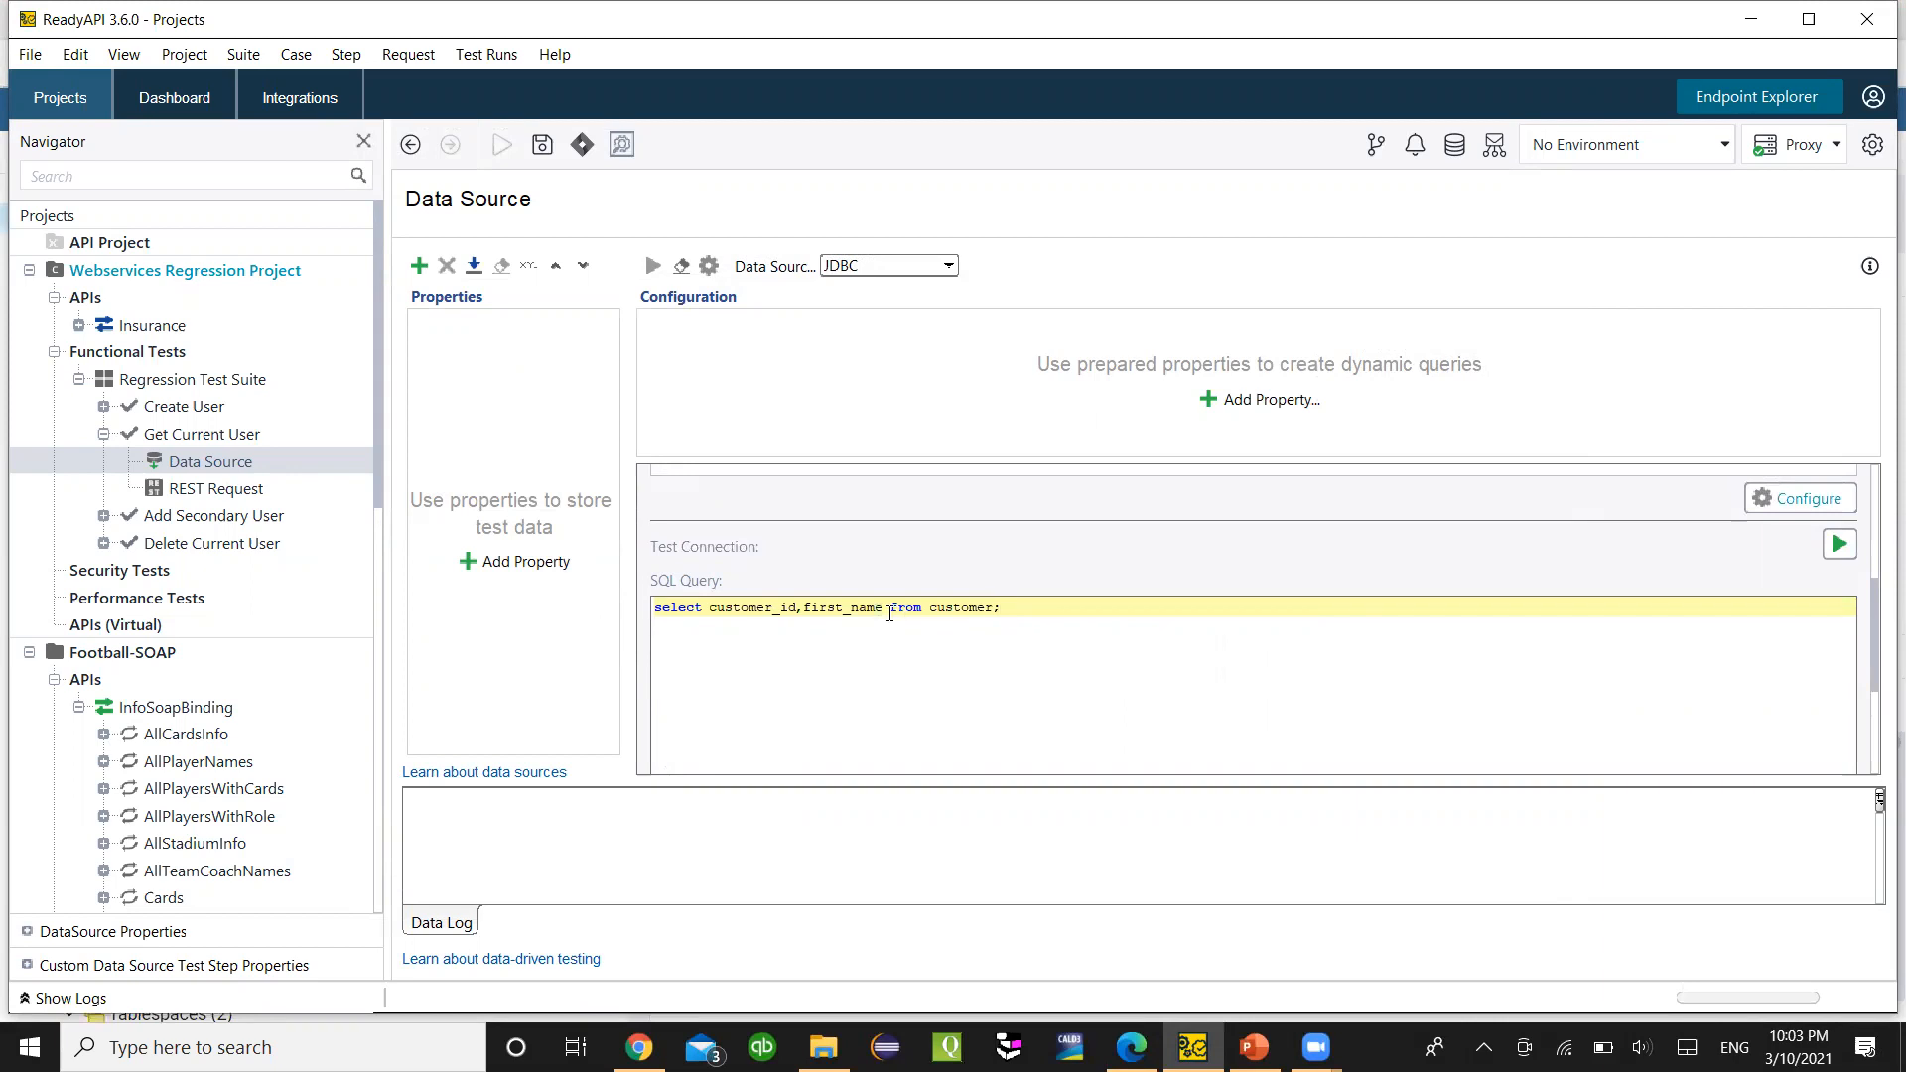
- Check the query results in pgAdmin, then start adding a Data Source property
{"action": "left_click", "coordinate": [1132, 1047]}
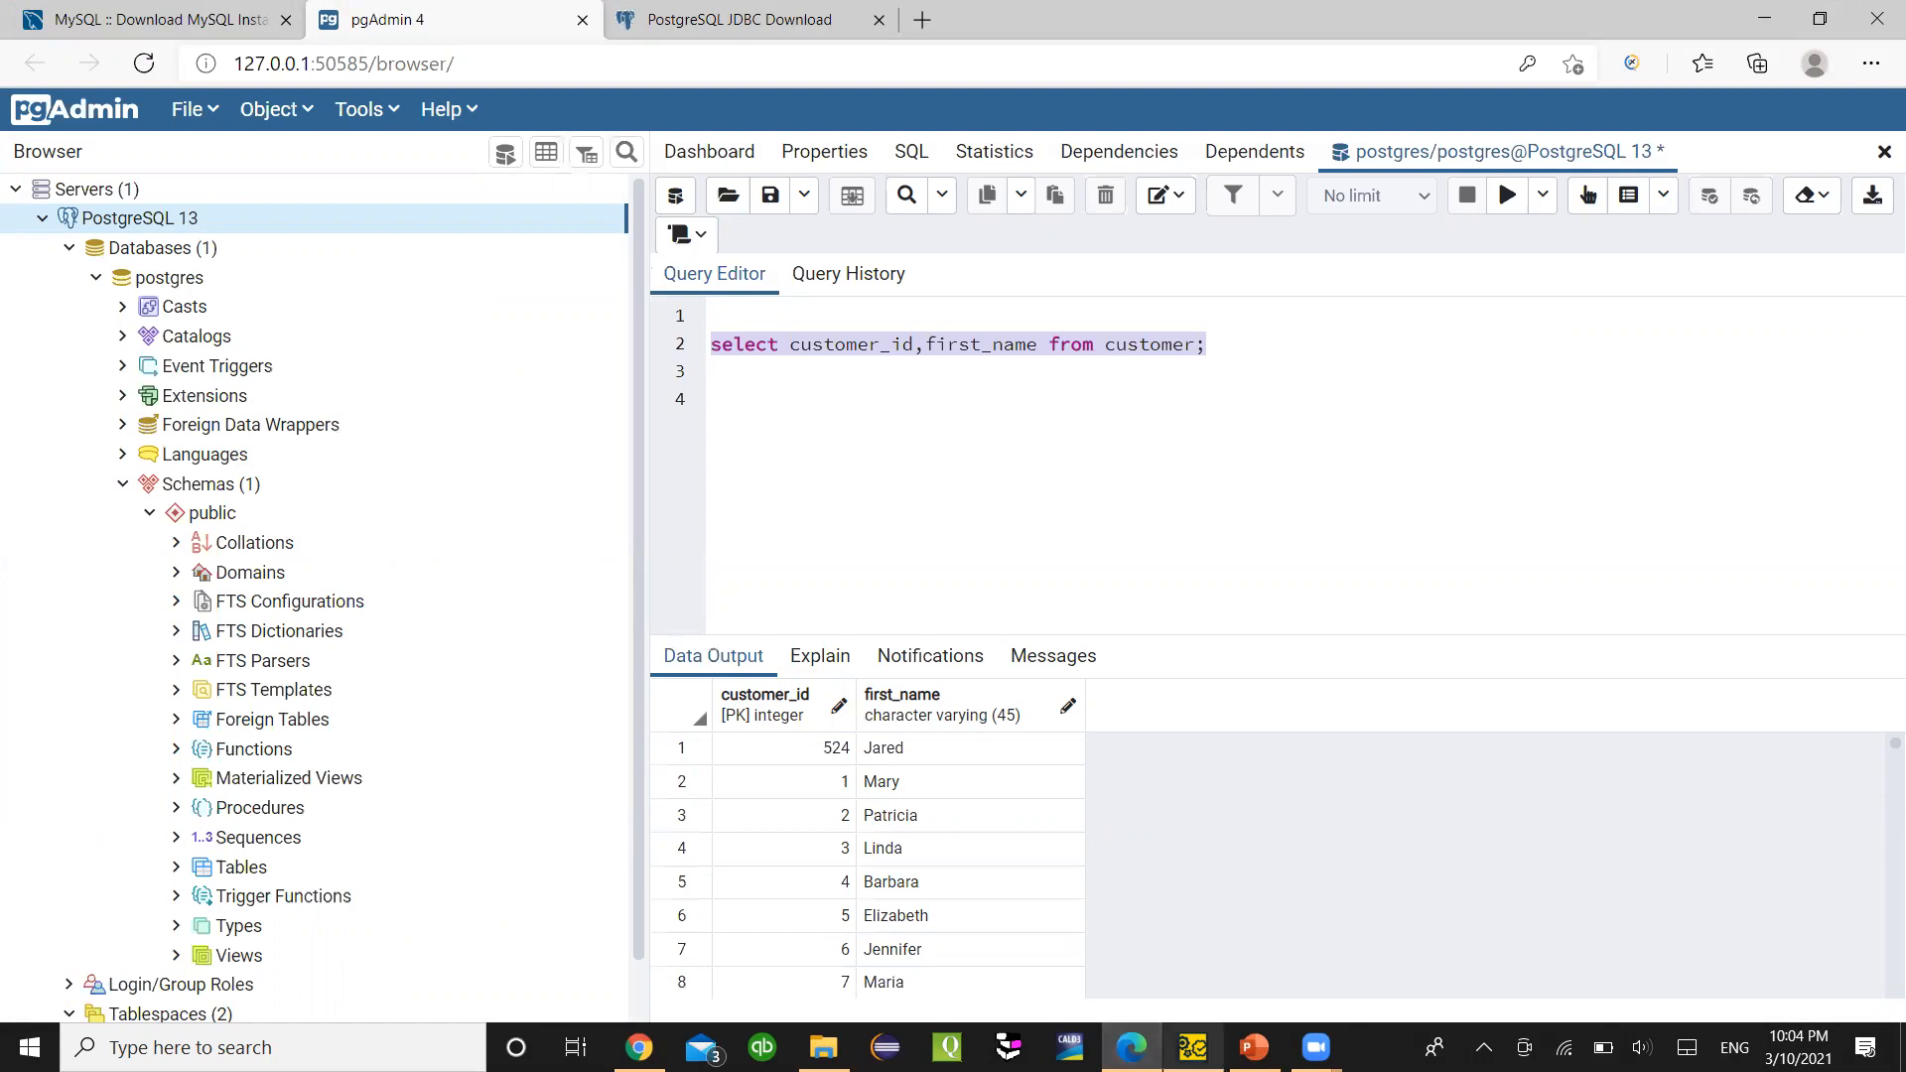
{"action": "left_click", "coordinate": [1192, 1047]}
{"action": "left_click", "coordinate": [419, 266]}
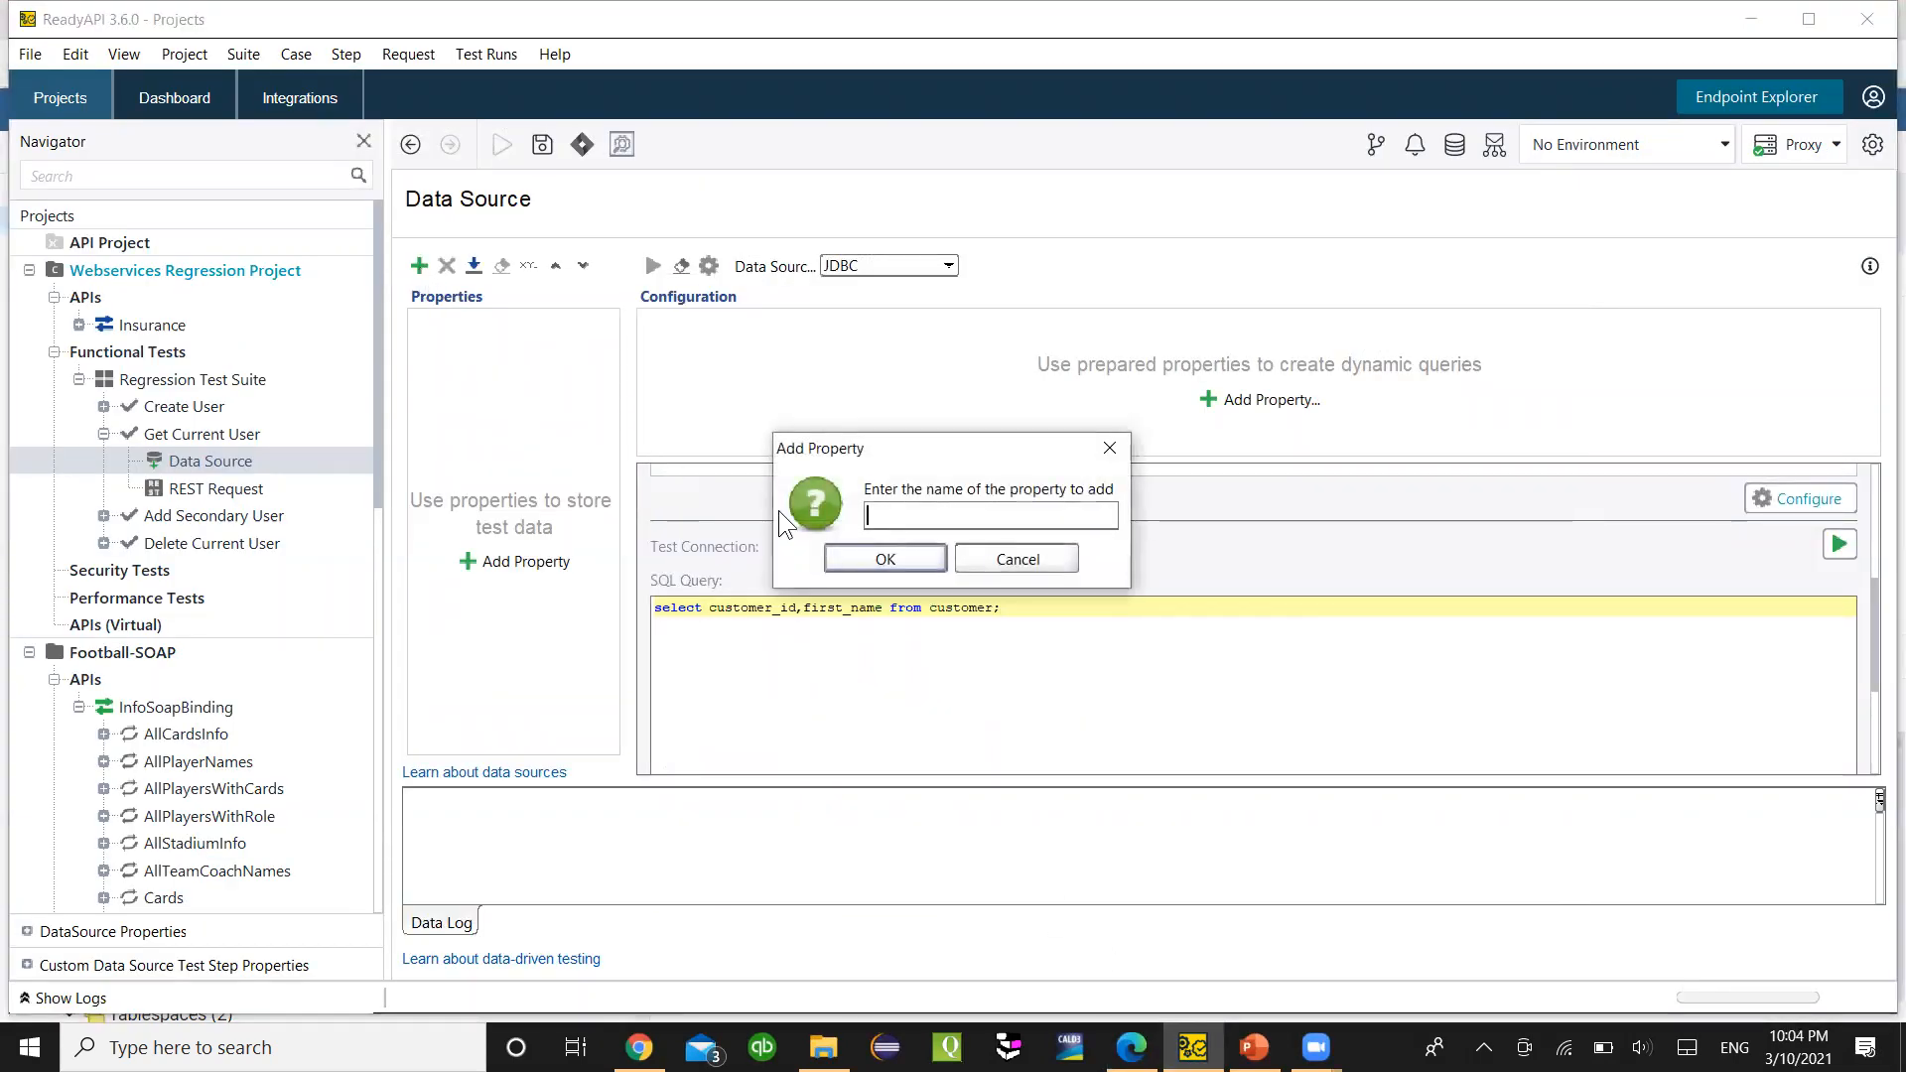
- Add the Data Source properties FirstN and ID, after checking pgAdmin's column names
{"action": "left_click", "coordinate": [1131, 1047]}
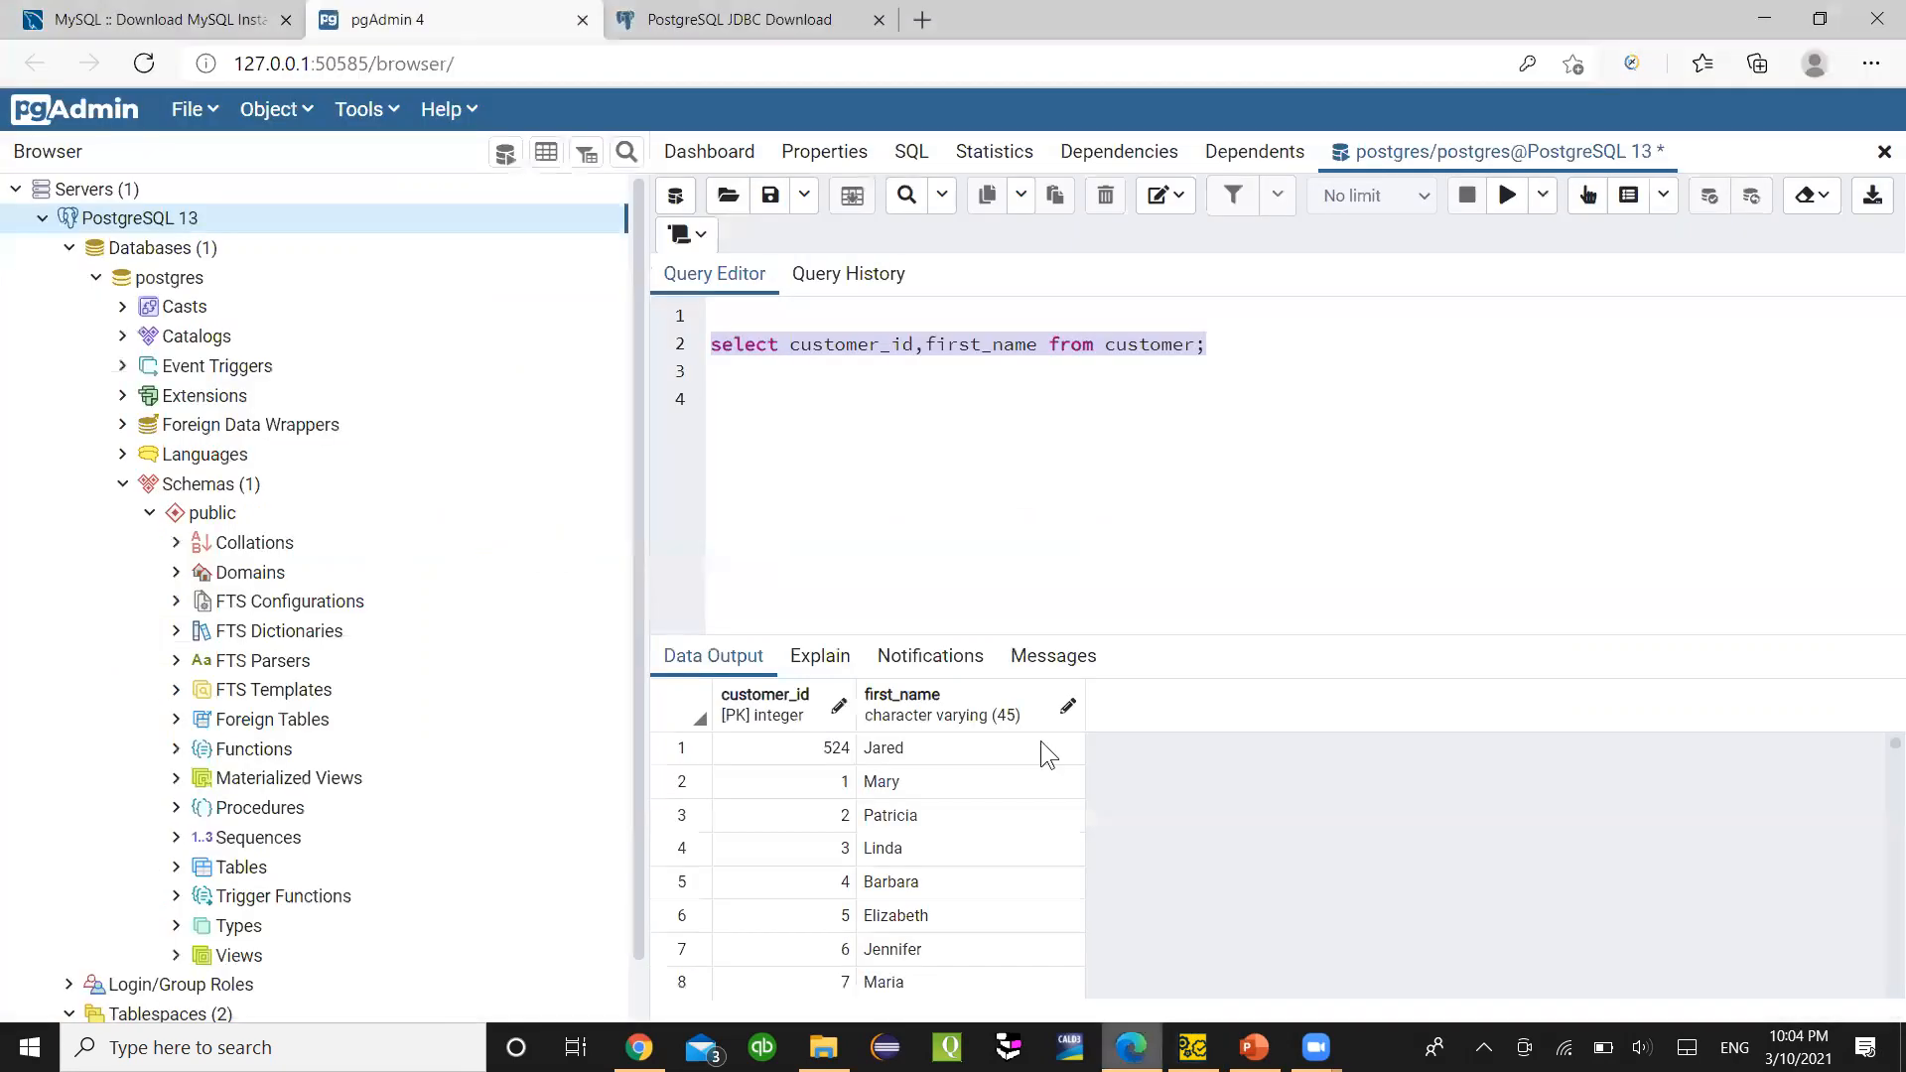
{"action": "key", "text": "alt+Tab"}
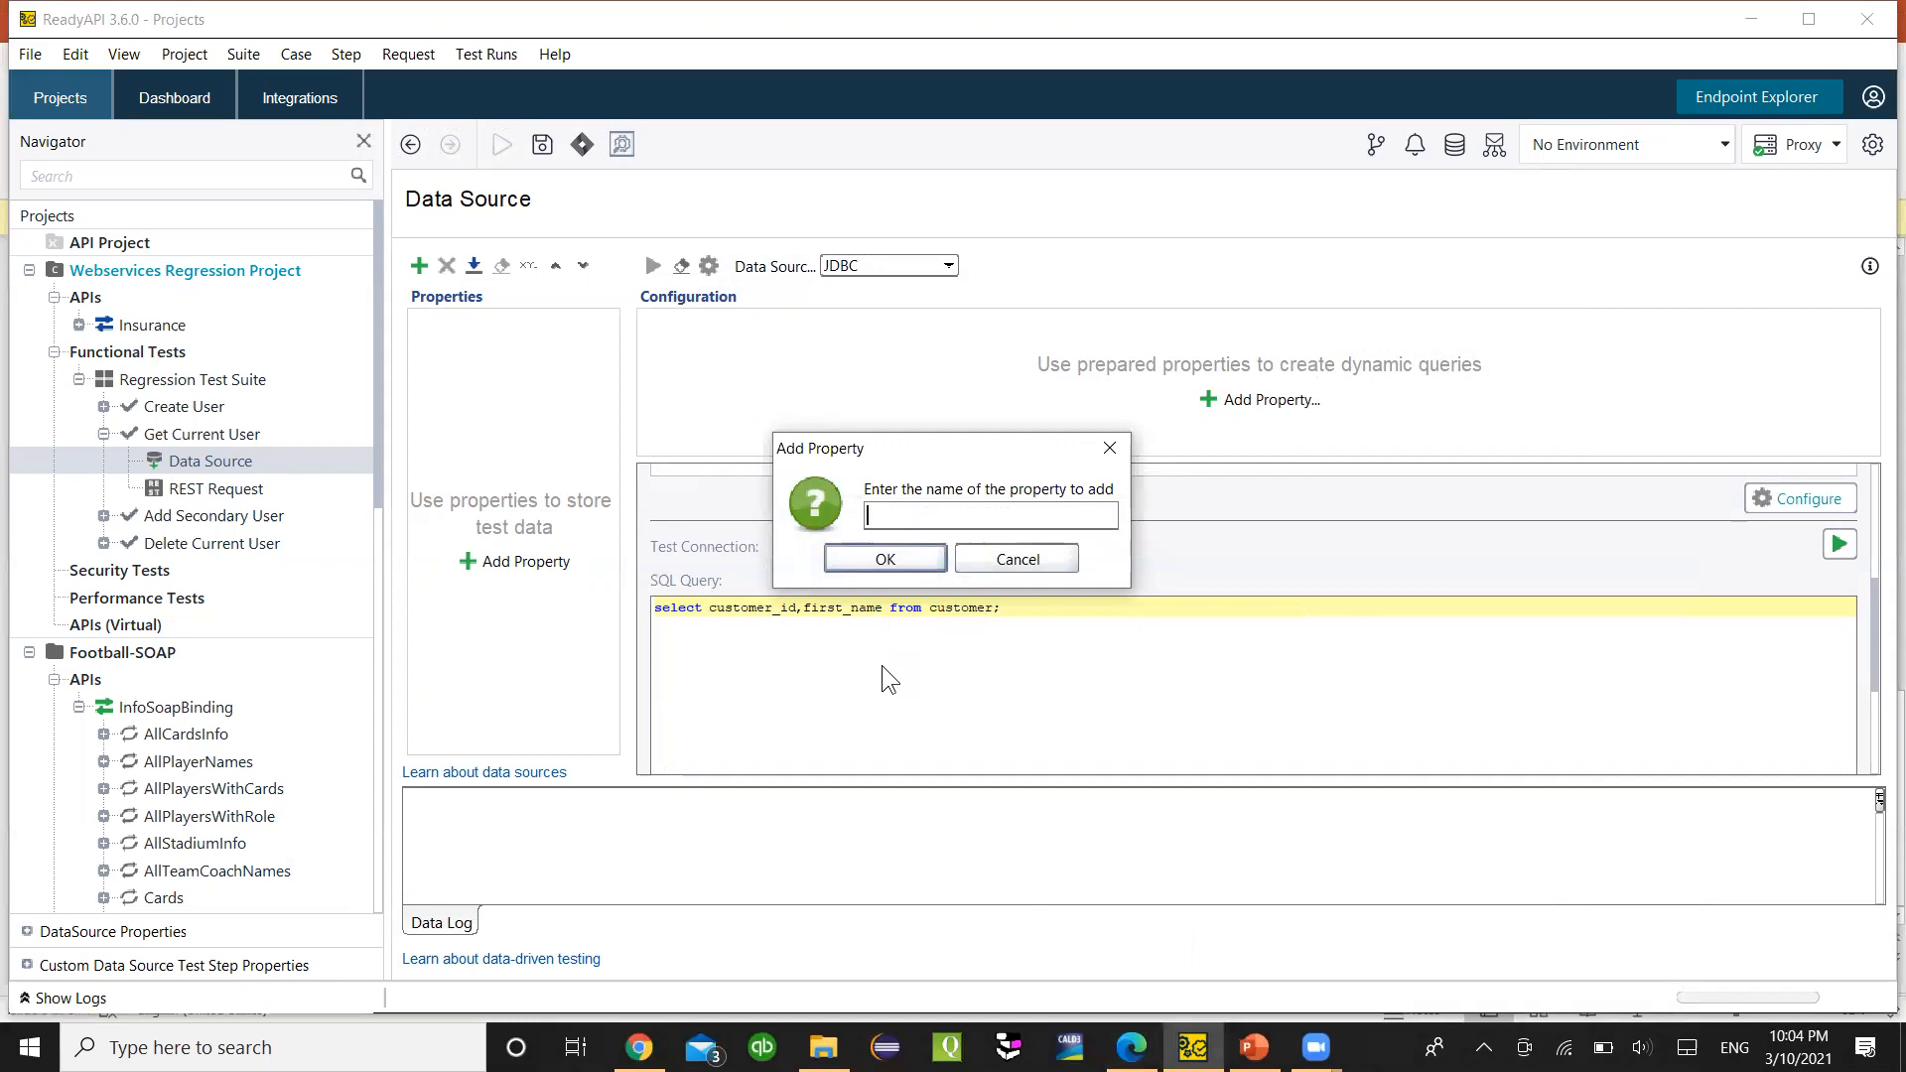
{"action": "type", "text": "FirstN"}
{"action": "left_click", "coordinate": [905, 562]}
{"action": "left_click", "coordinate": [418, 265]}
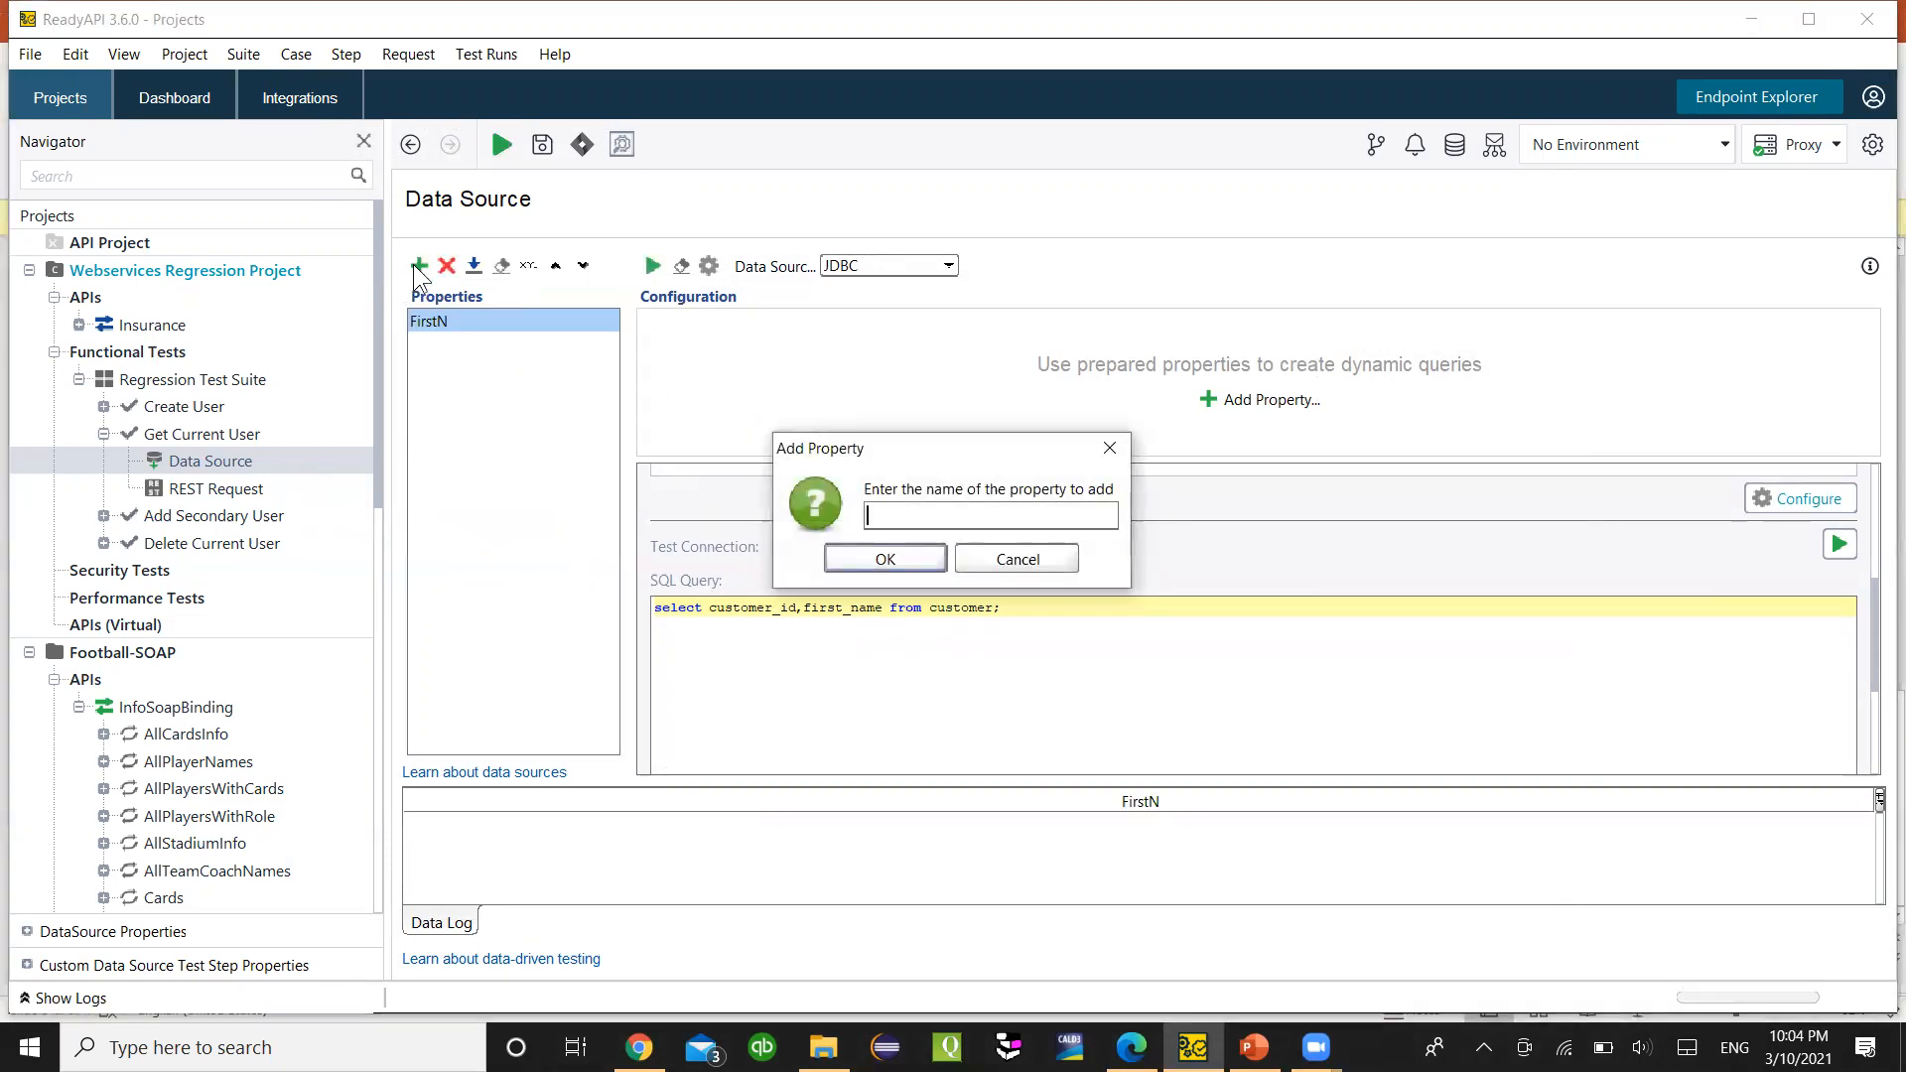
{"action": "type", "text": "ID"}
{"action": "left_click", "coordinate": [839, 558]}
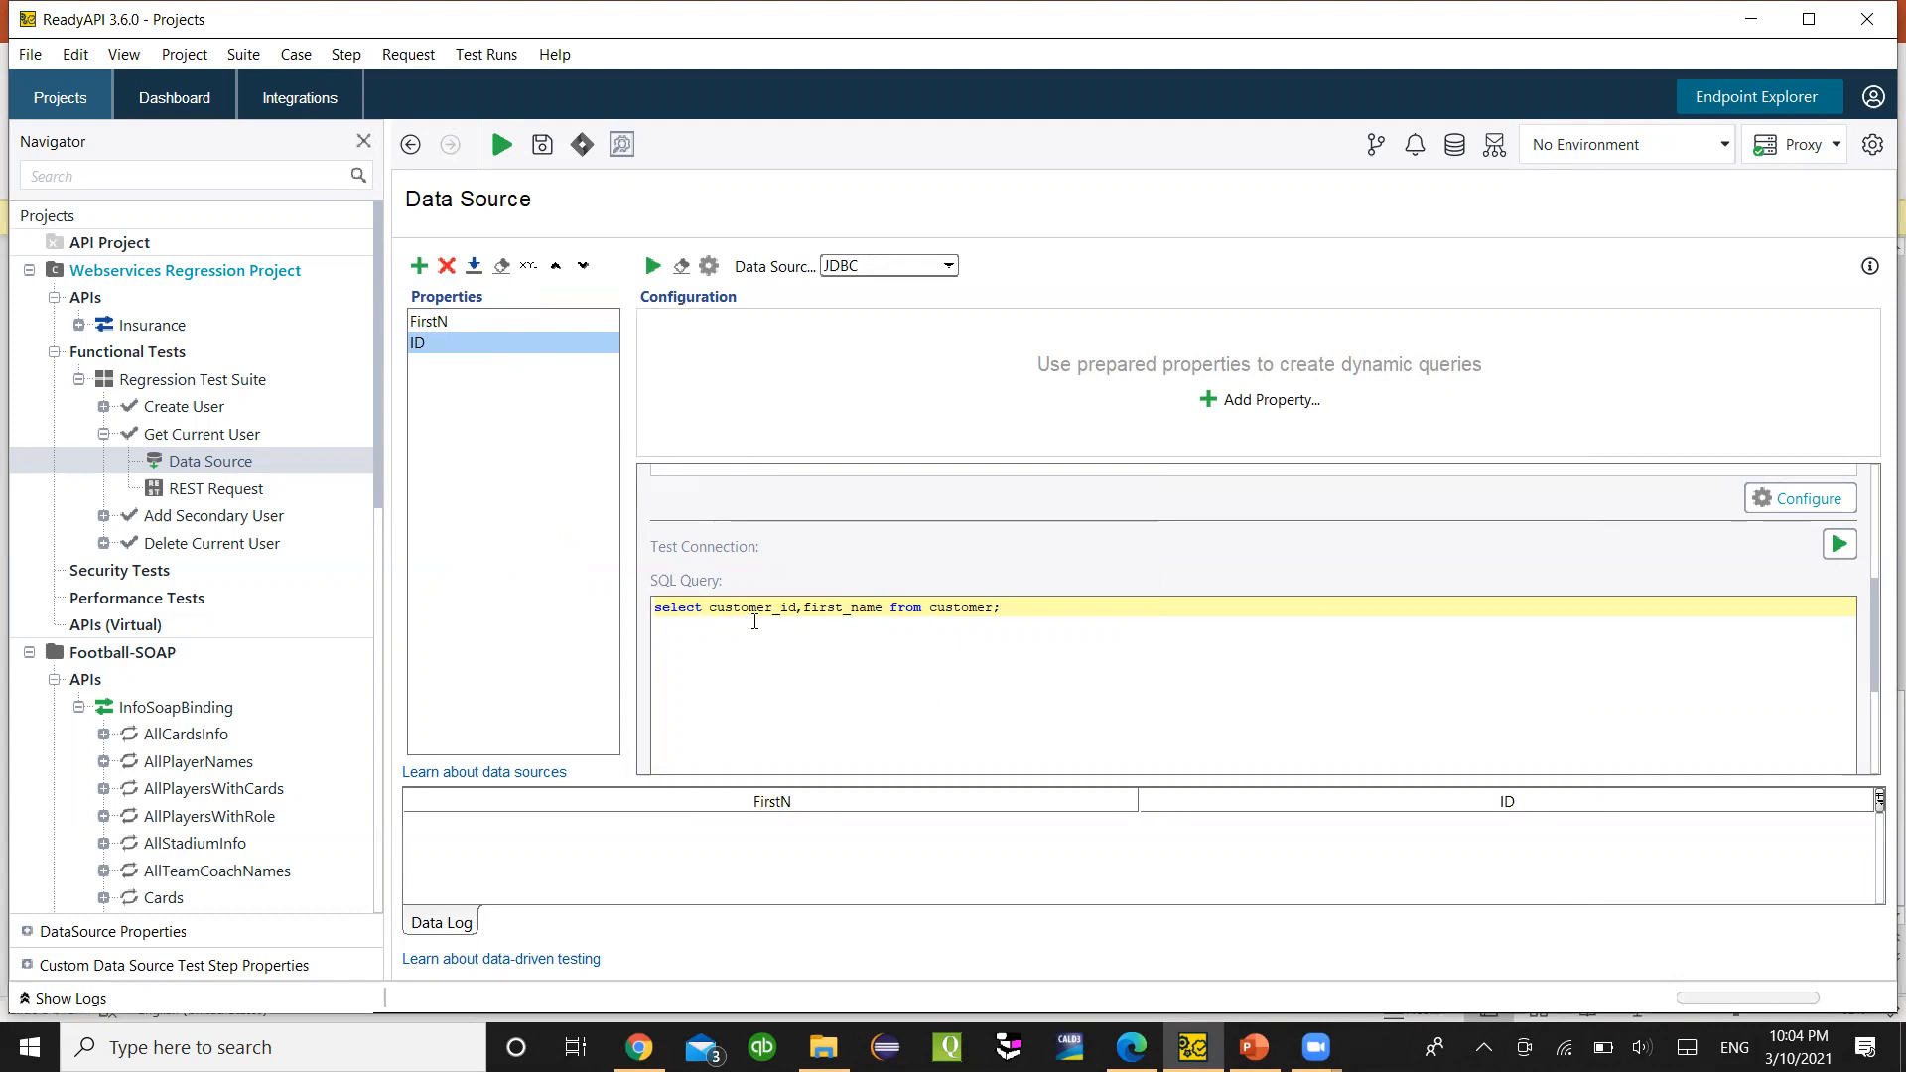
{"action": "left_click", "coordinate": [820, 613]}
- Alias customer_id as ID in the SQL query
{"action": "left_click", "coordinate": [1131, 1048]}
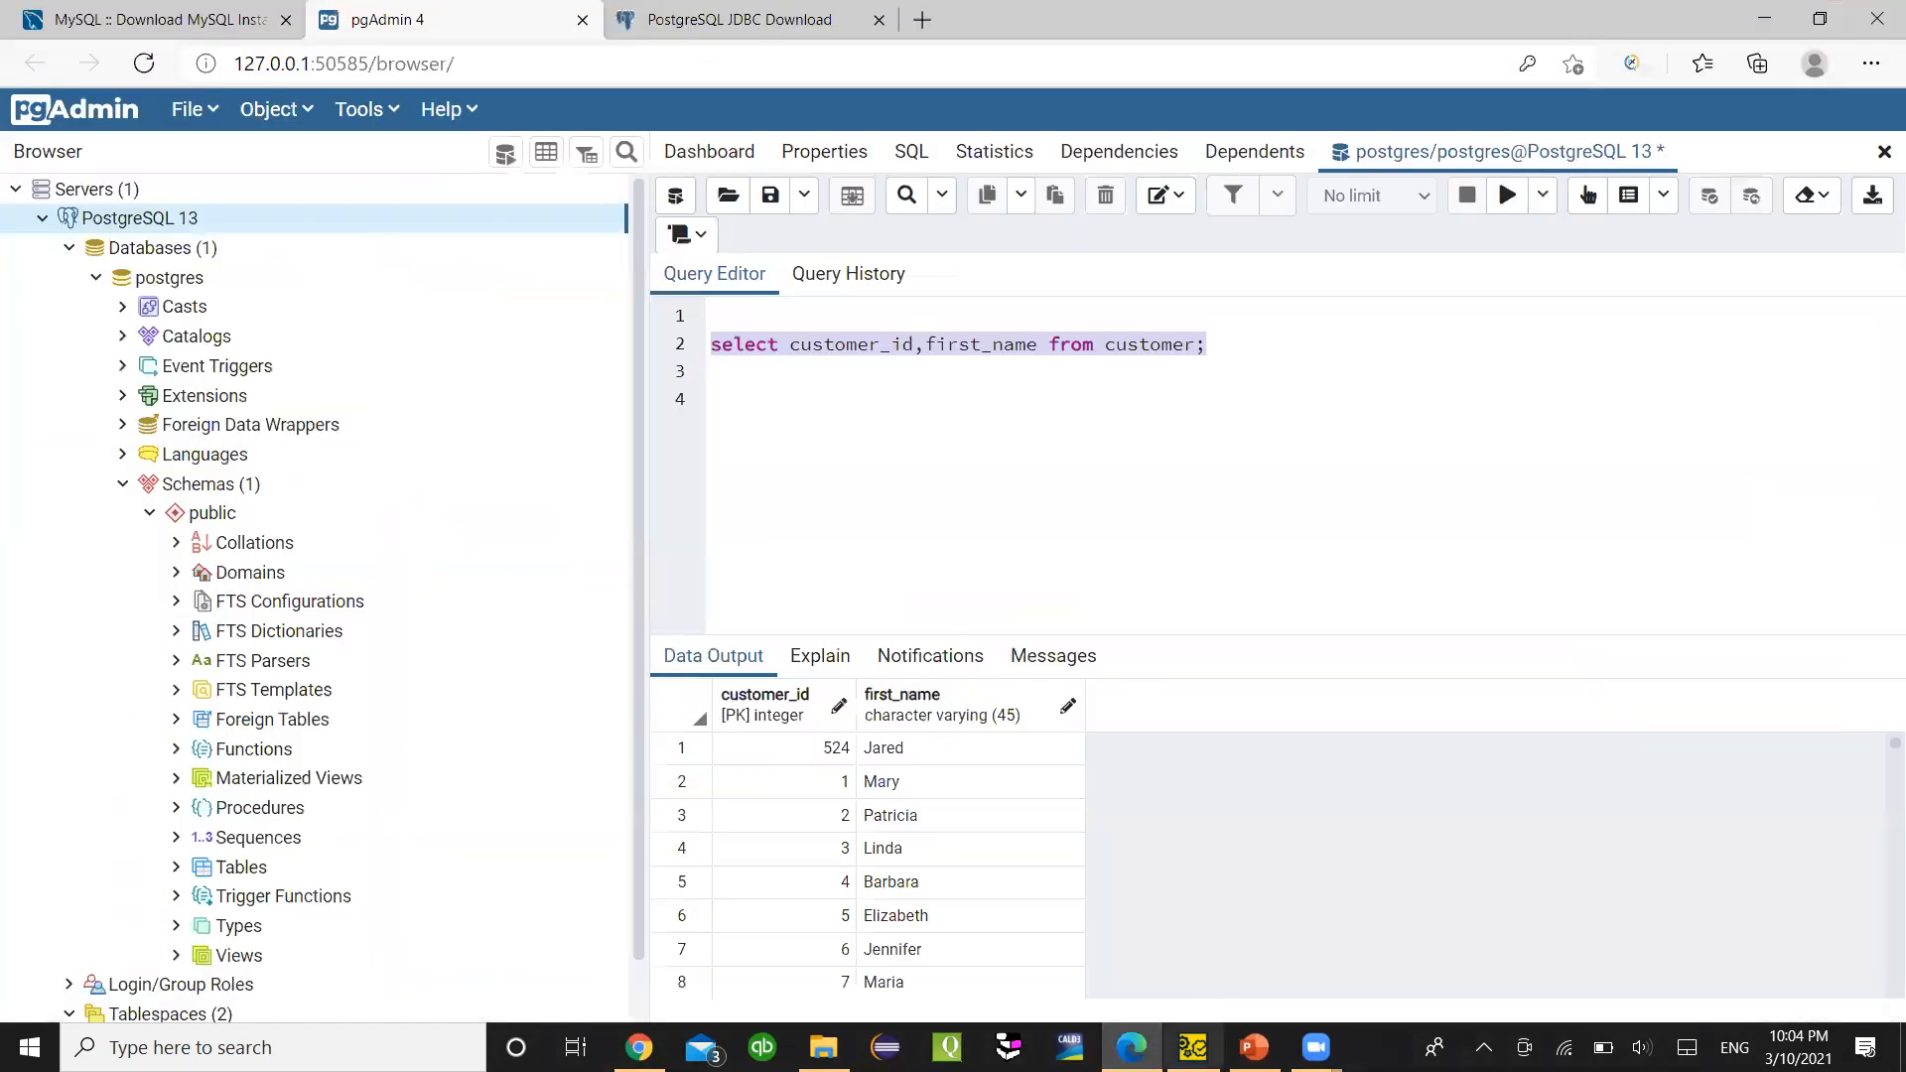
{"action": "left_click", "coordinate": [1192, 1047]}
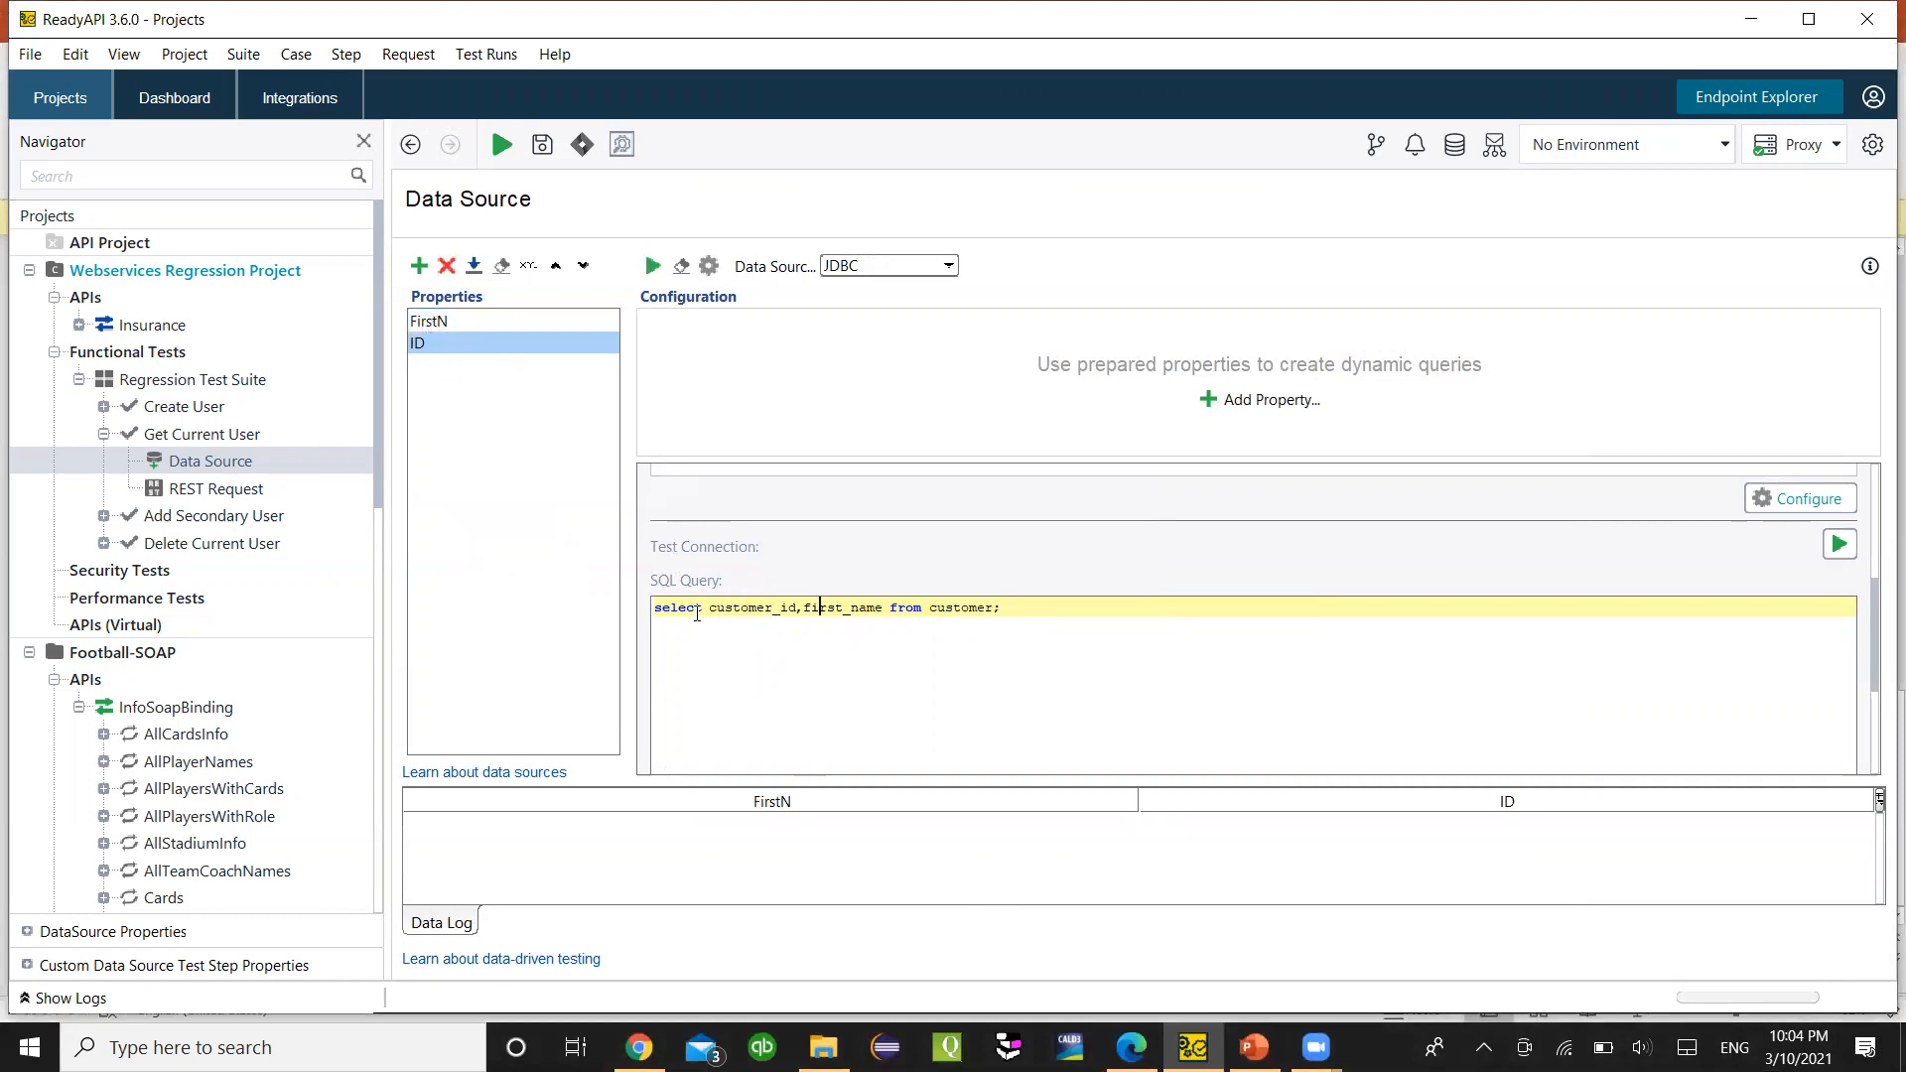
{"action": "left_click", "coordinate": [802, 608]}
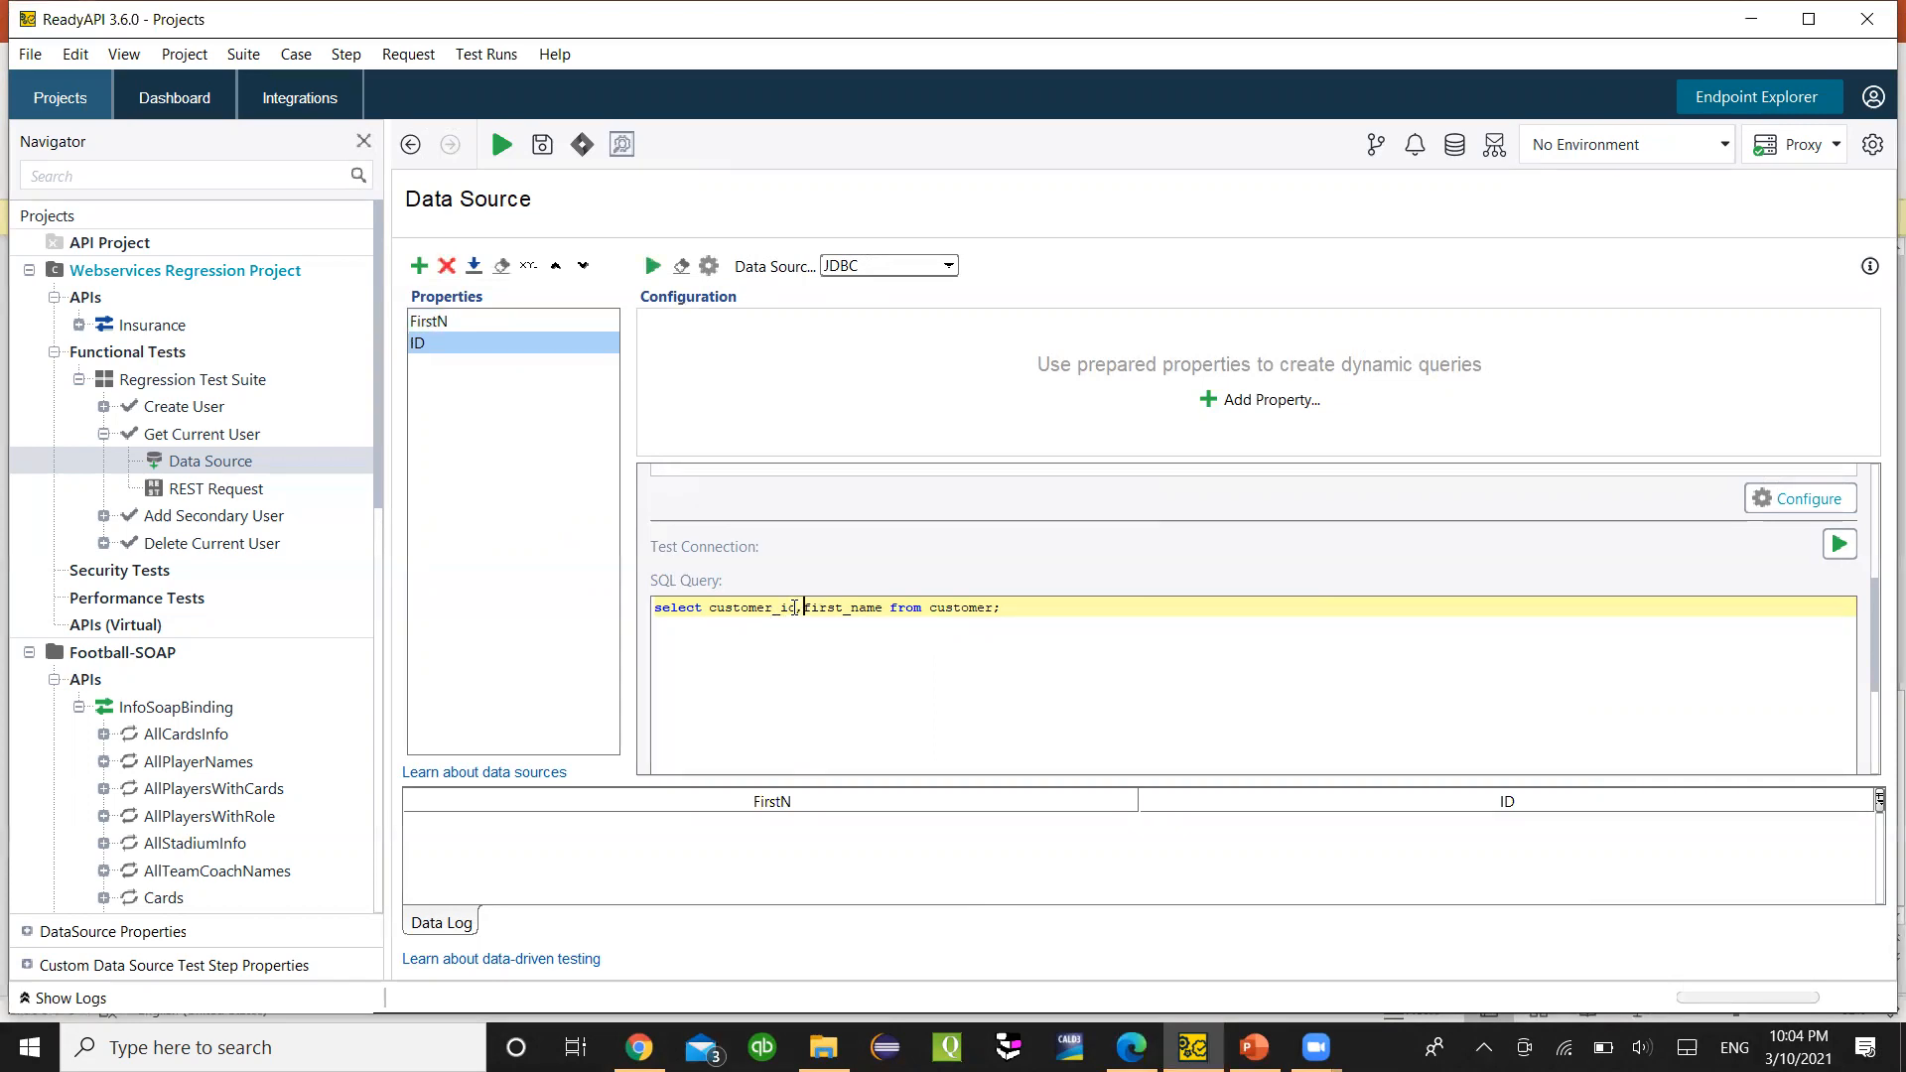
{"action": "type", "text": "as "}
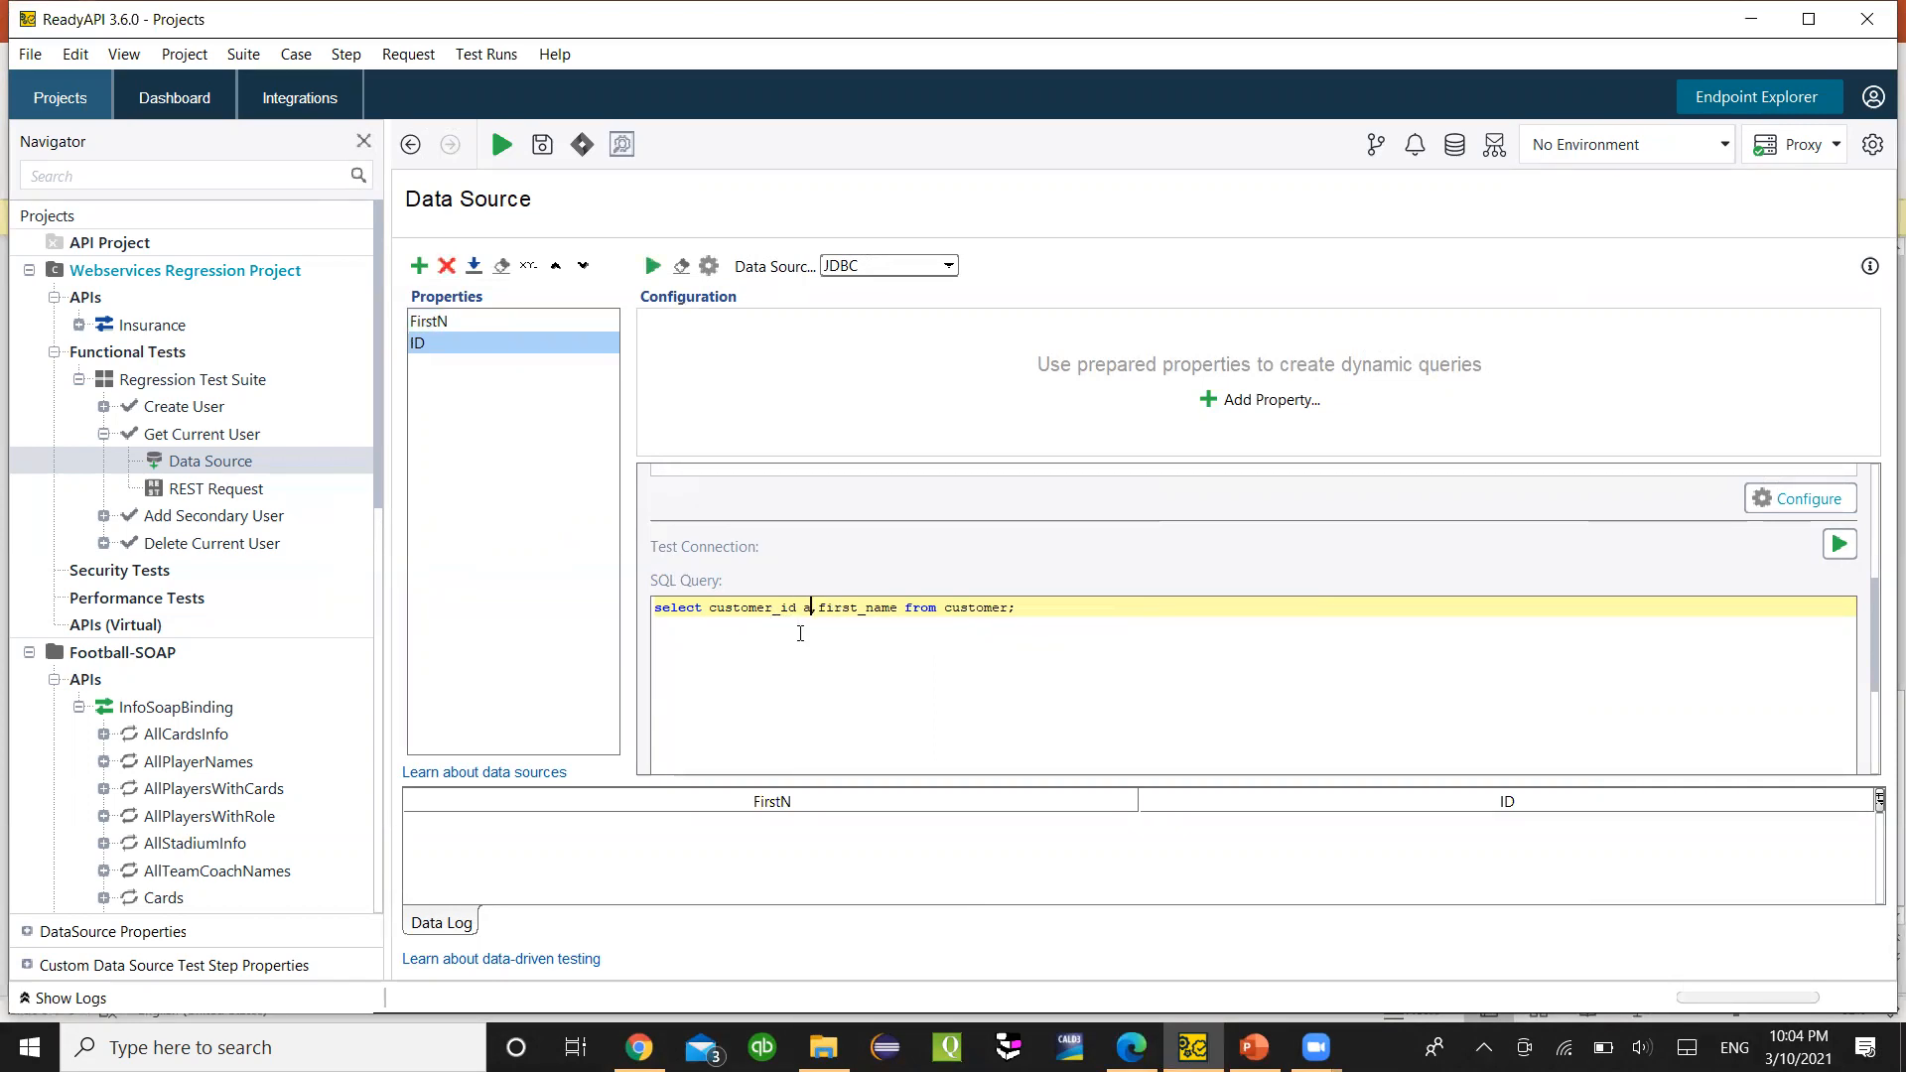
{"action": "type", "text": "FirstN"}
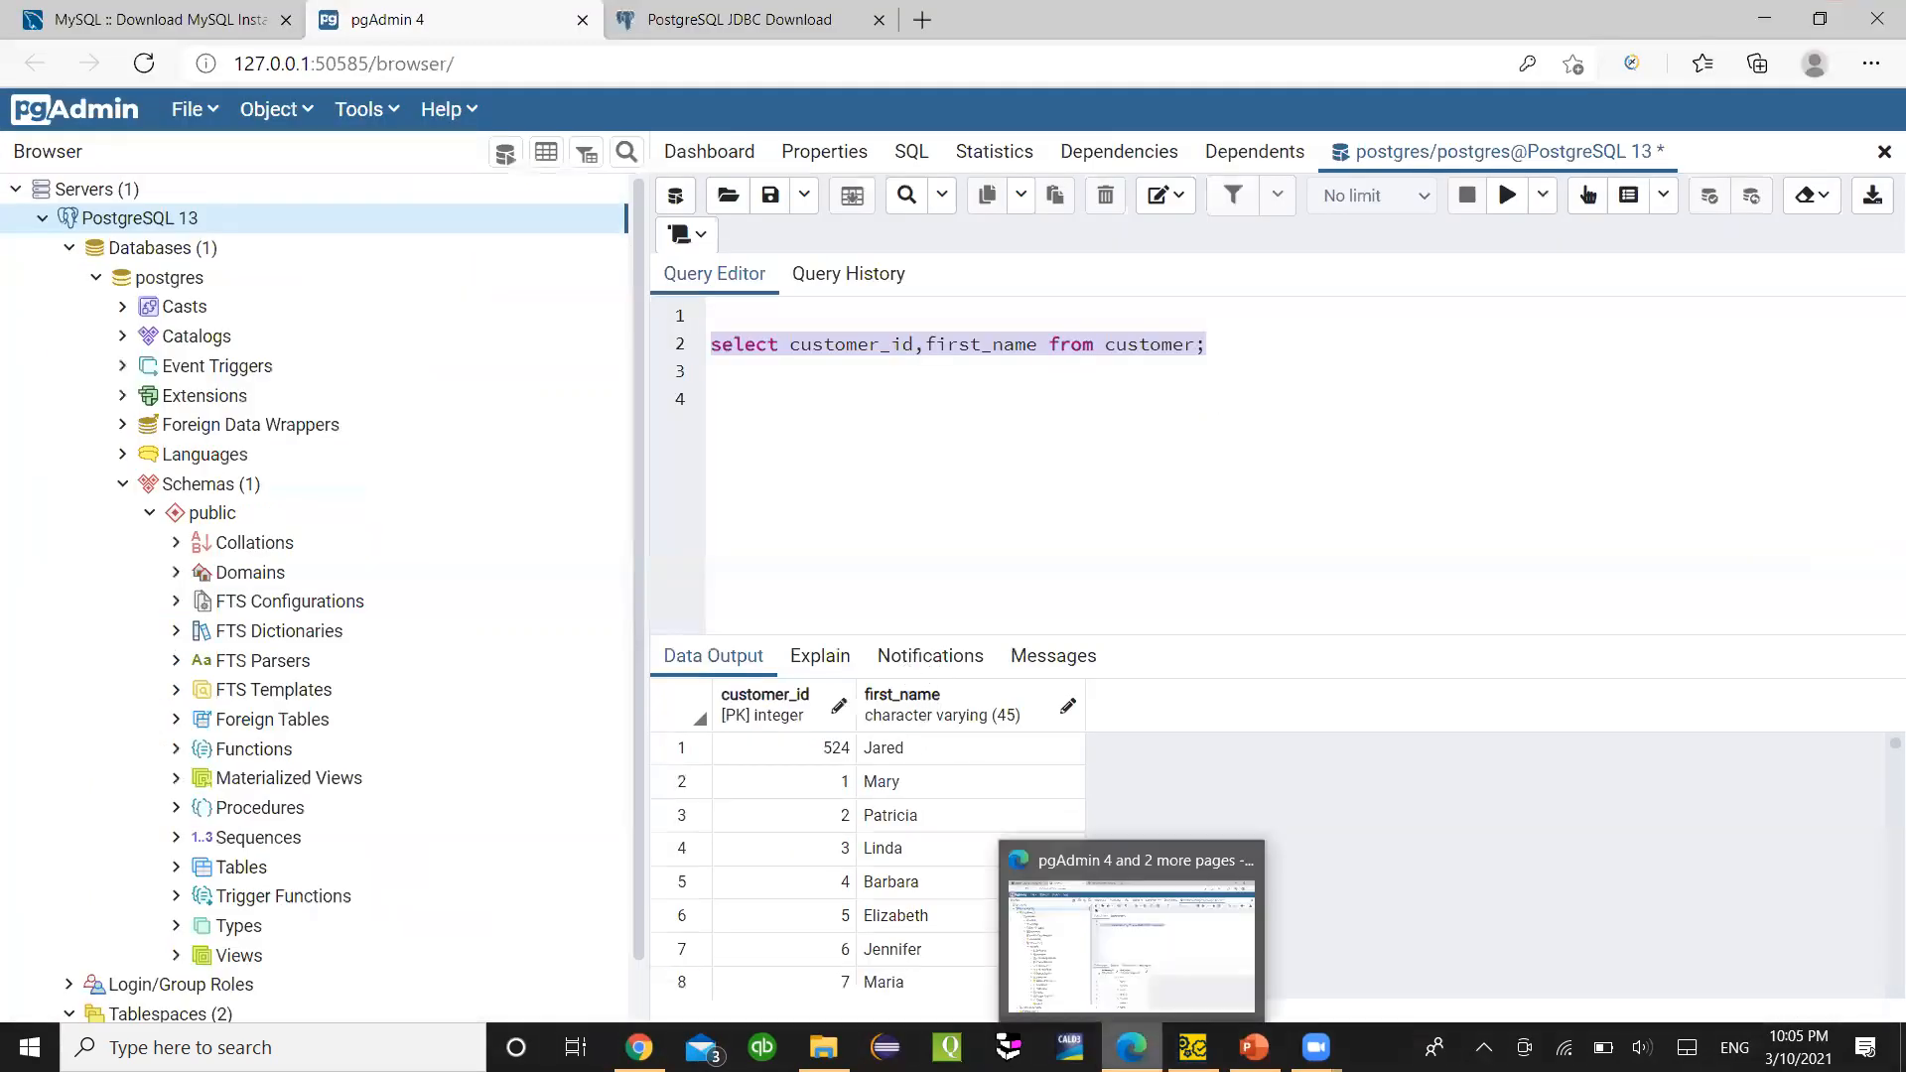
{"action": "left_click", "coordinate": [1131, 1047]}
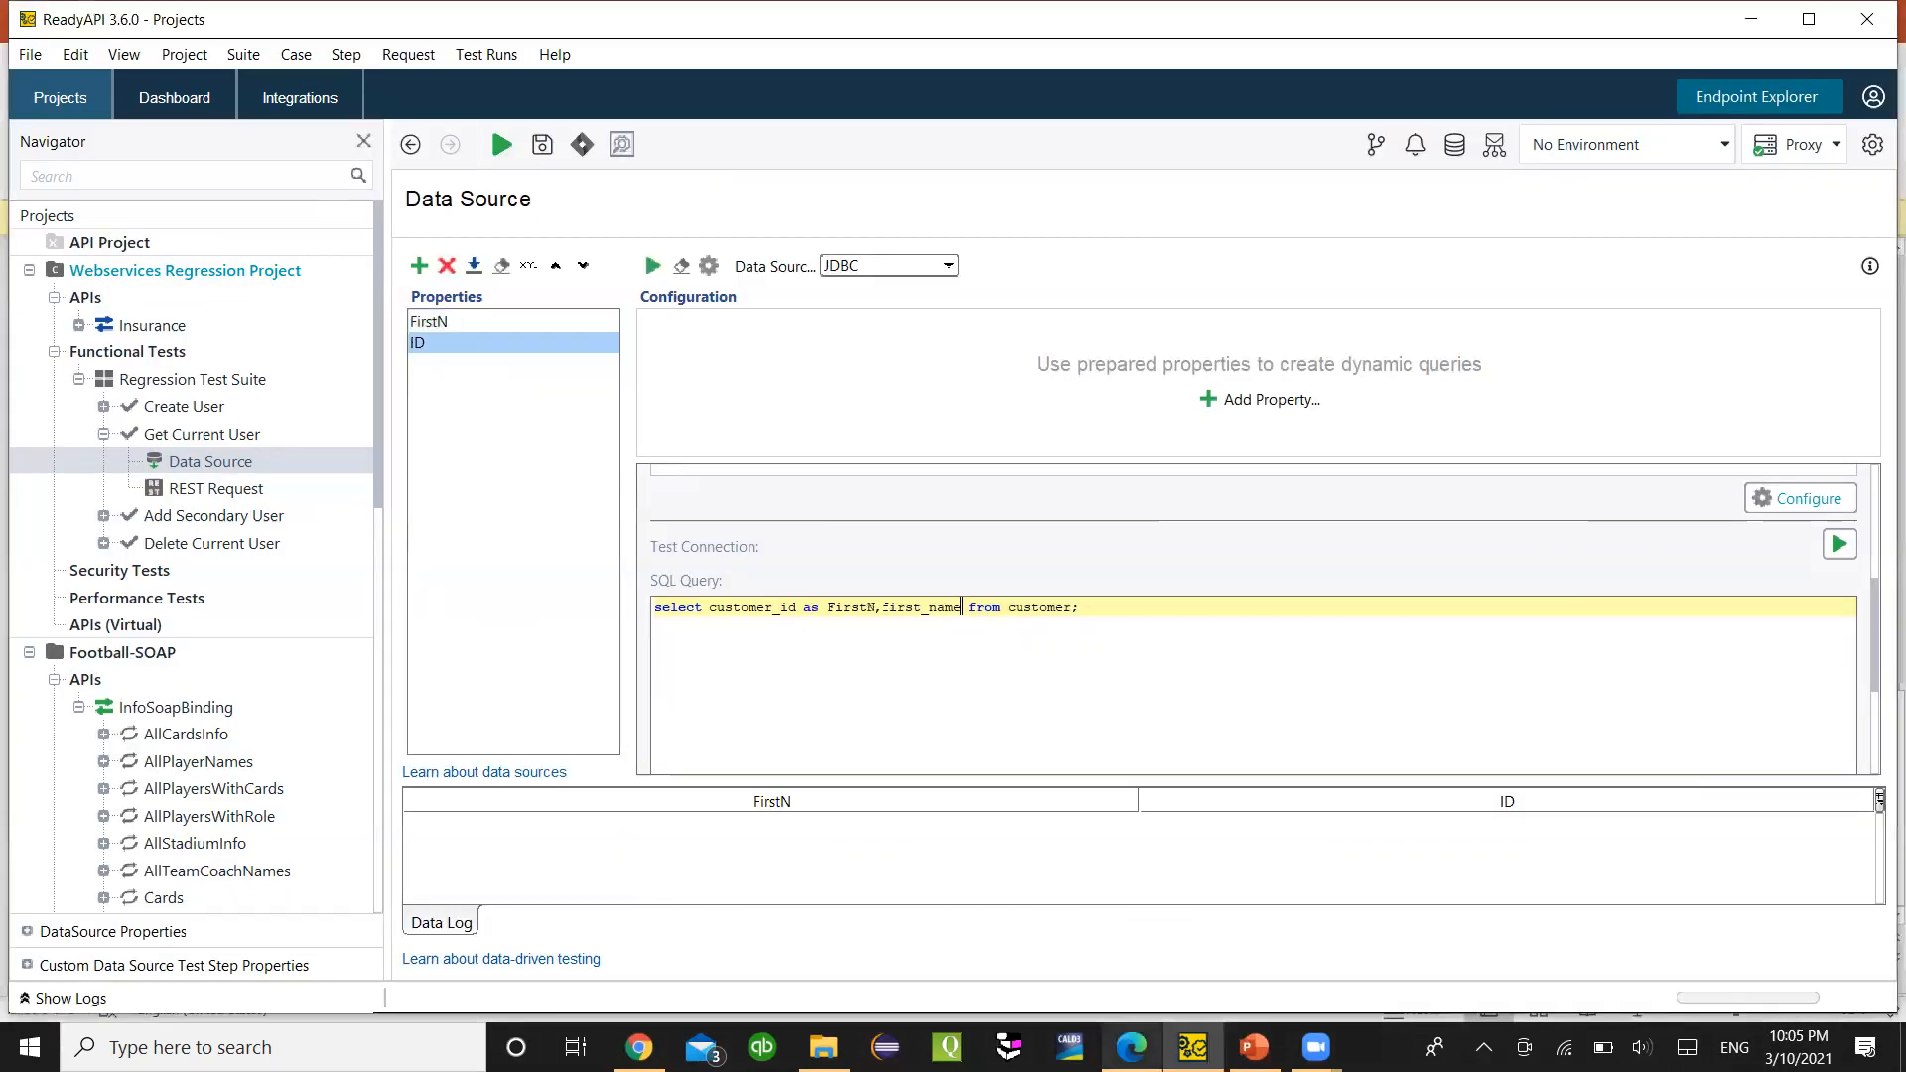
{"action": "left_click_drag", "start_coordinate": [875, 608], "coordinate": [830, 609]}
{"action": "type", "text": "ID"}
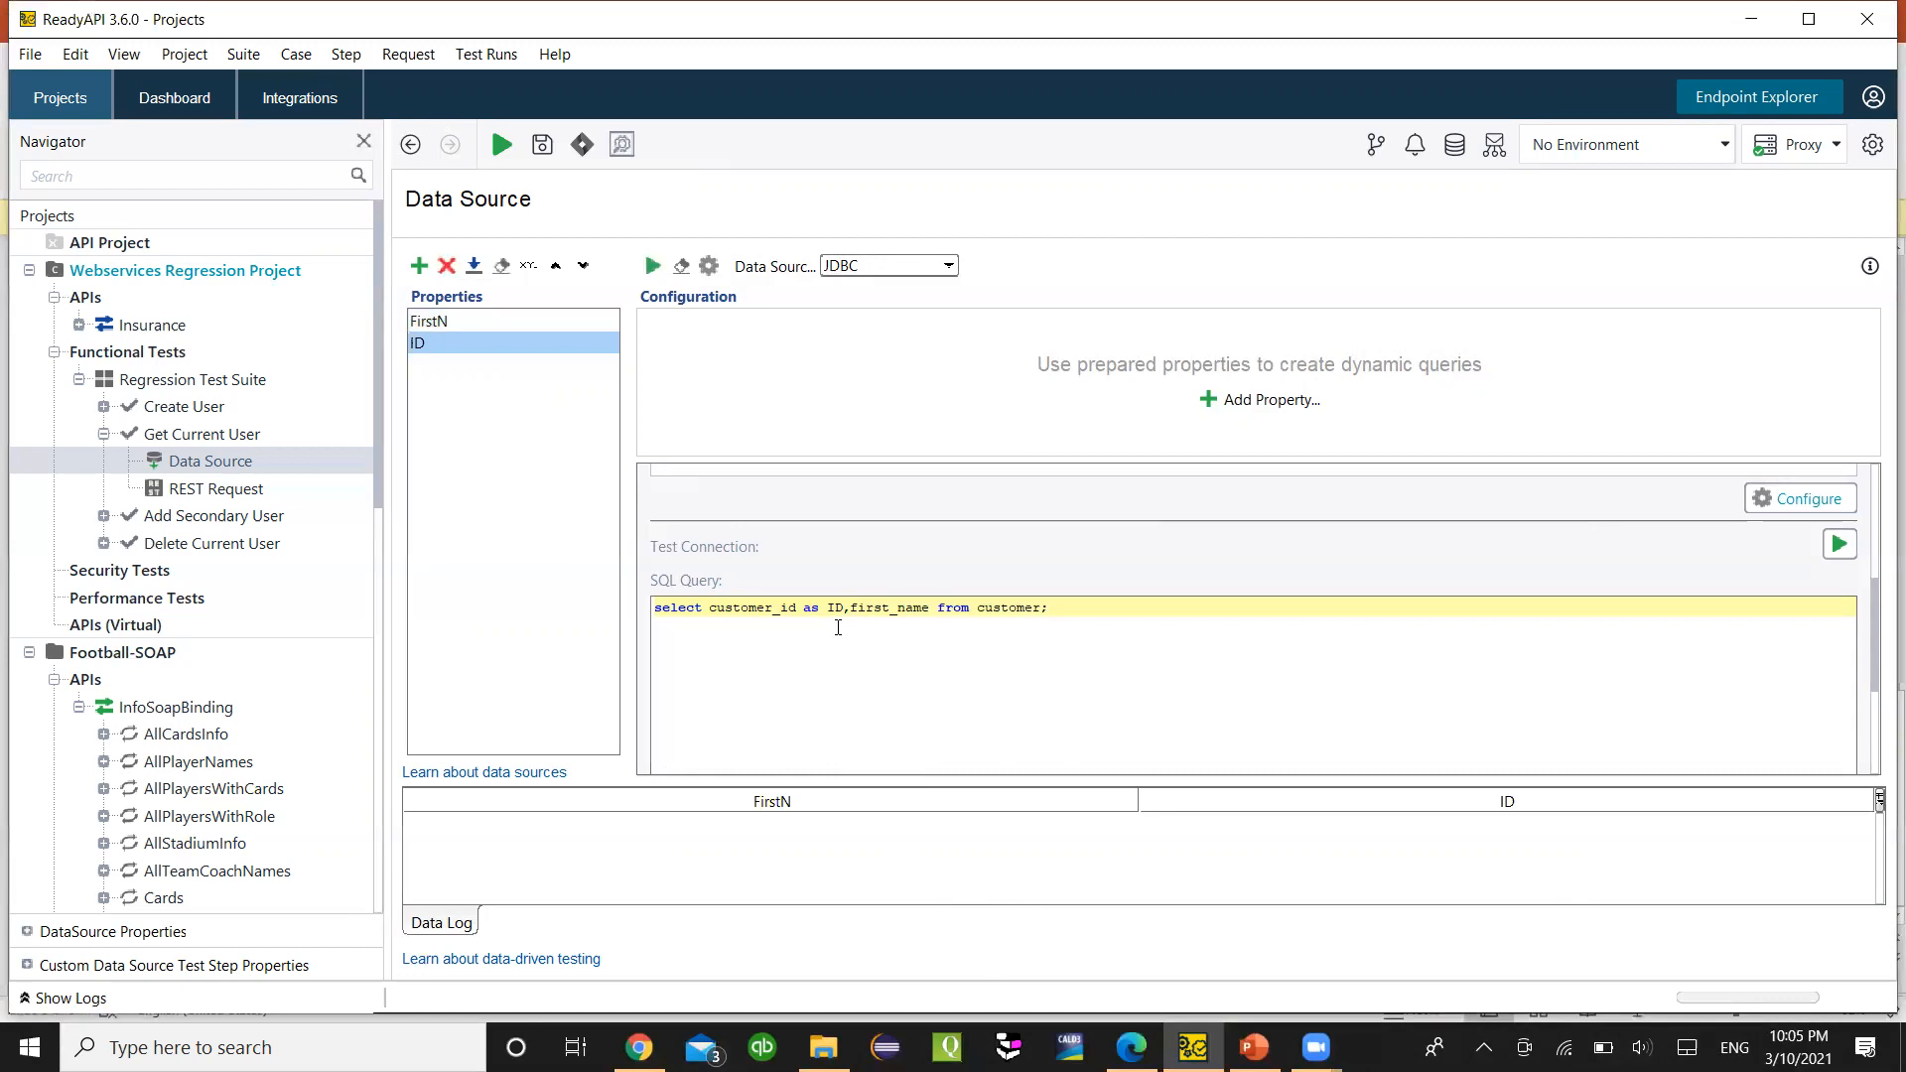
- Alias first_name as FirstN and review both column aliases
{"action": "left_click", "coordinate": [931, 609]}
{"action": "type", "text": "as"}
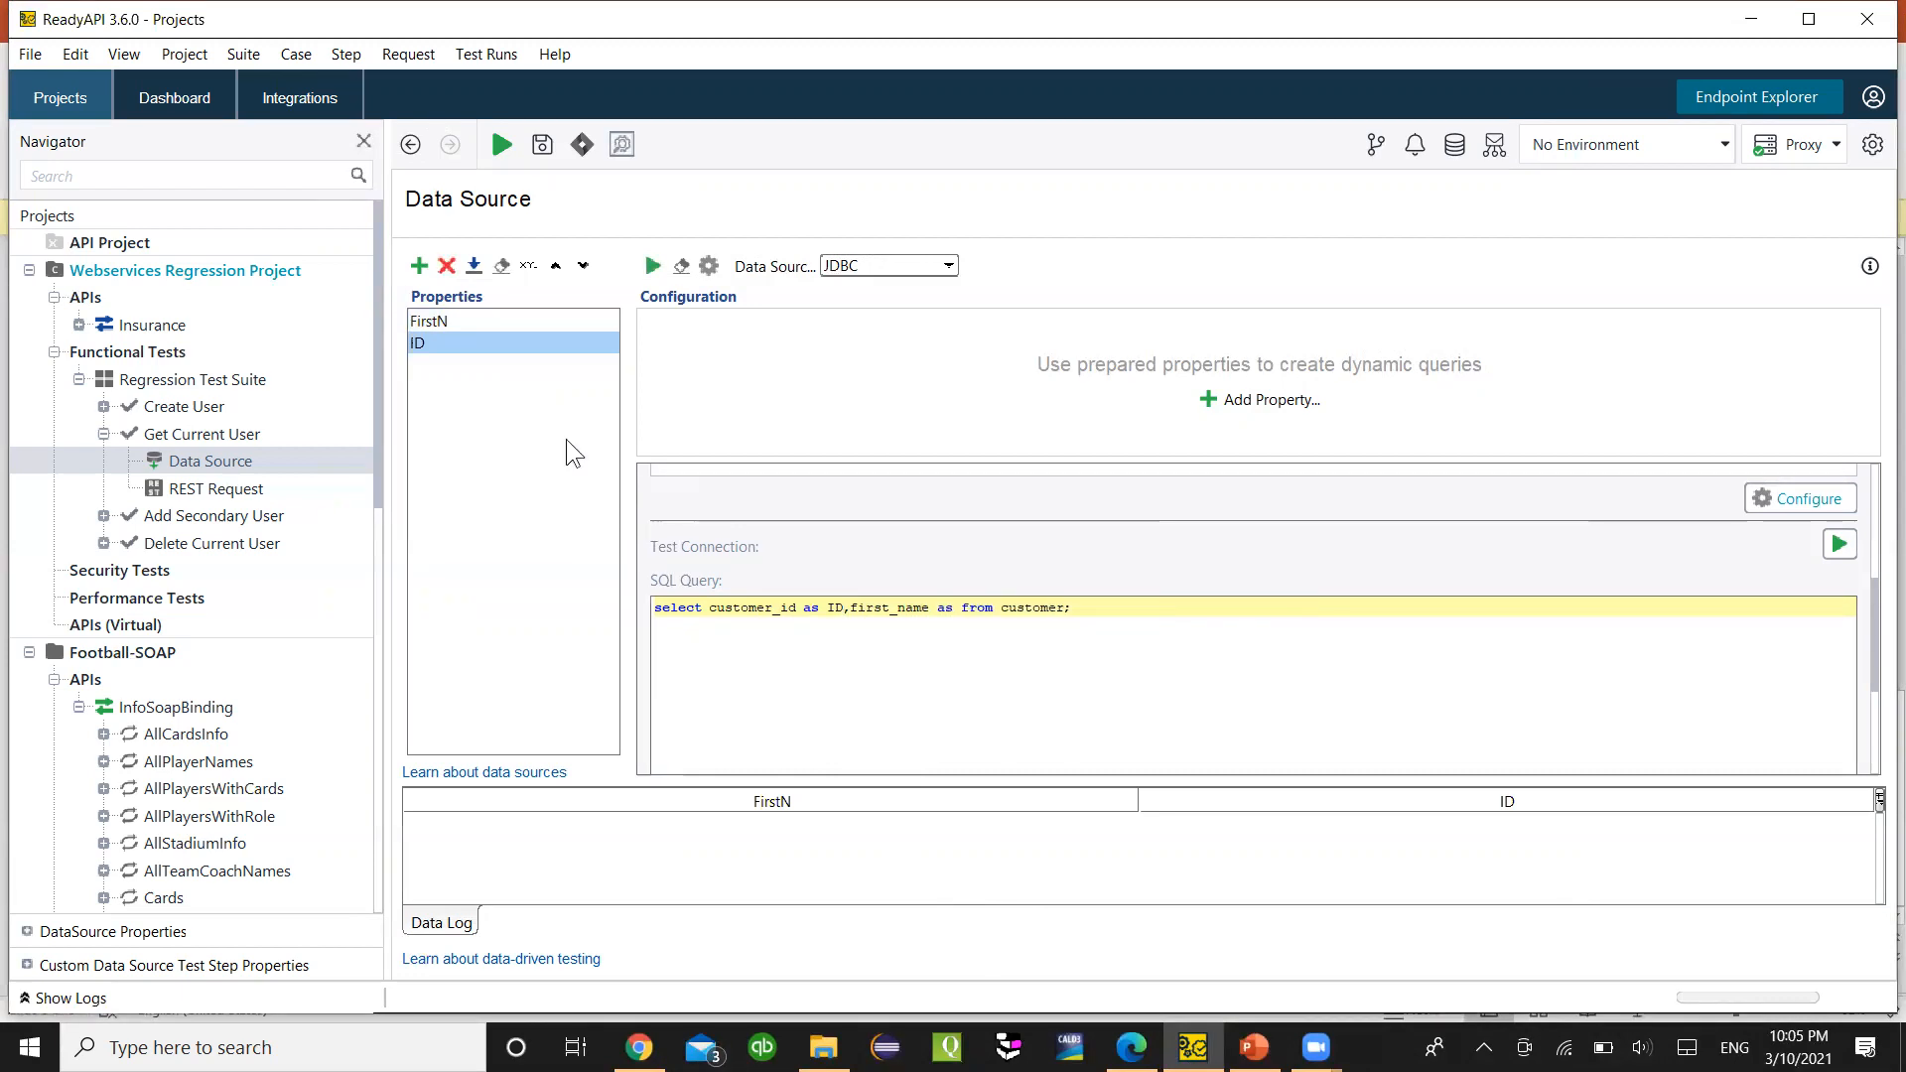
{"action": "type", "text": " FirstN"}
{"action": "left_click_drag", "start_coordinate": [713, 611], "coordinate": [928, 616]}
{"action": "left_click", "coordinate": [788, 610]}
{"action": "left_click", "coordinate": [842, 609]}
{"action": "left_click", "coordinate": [835, 609]}
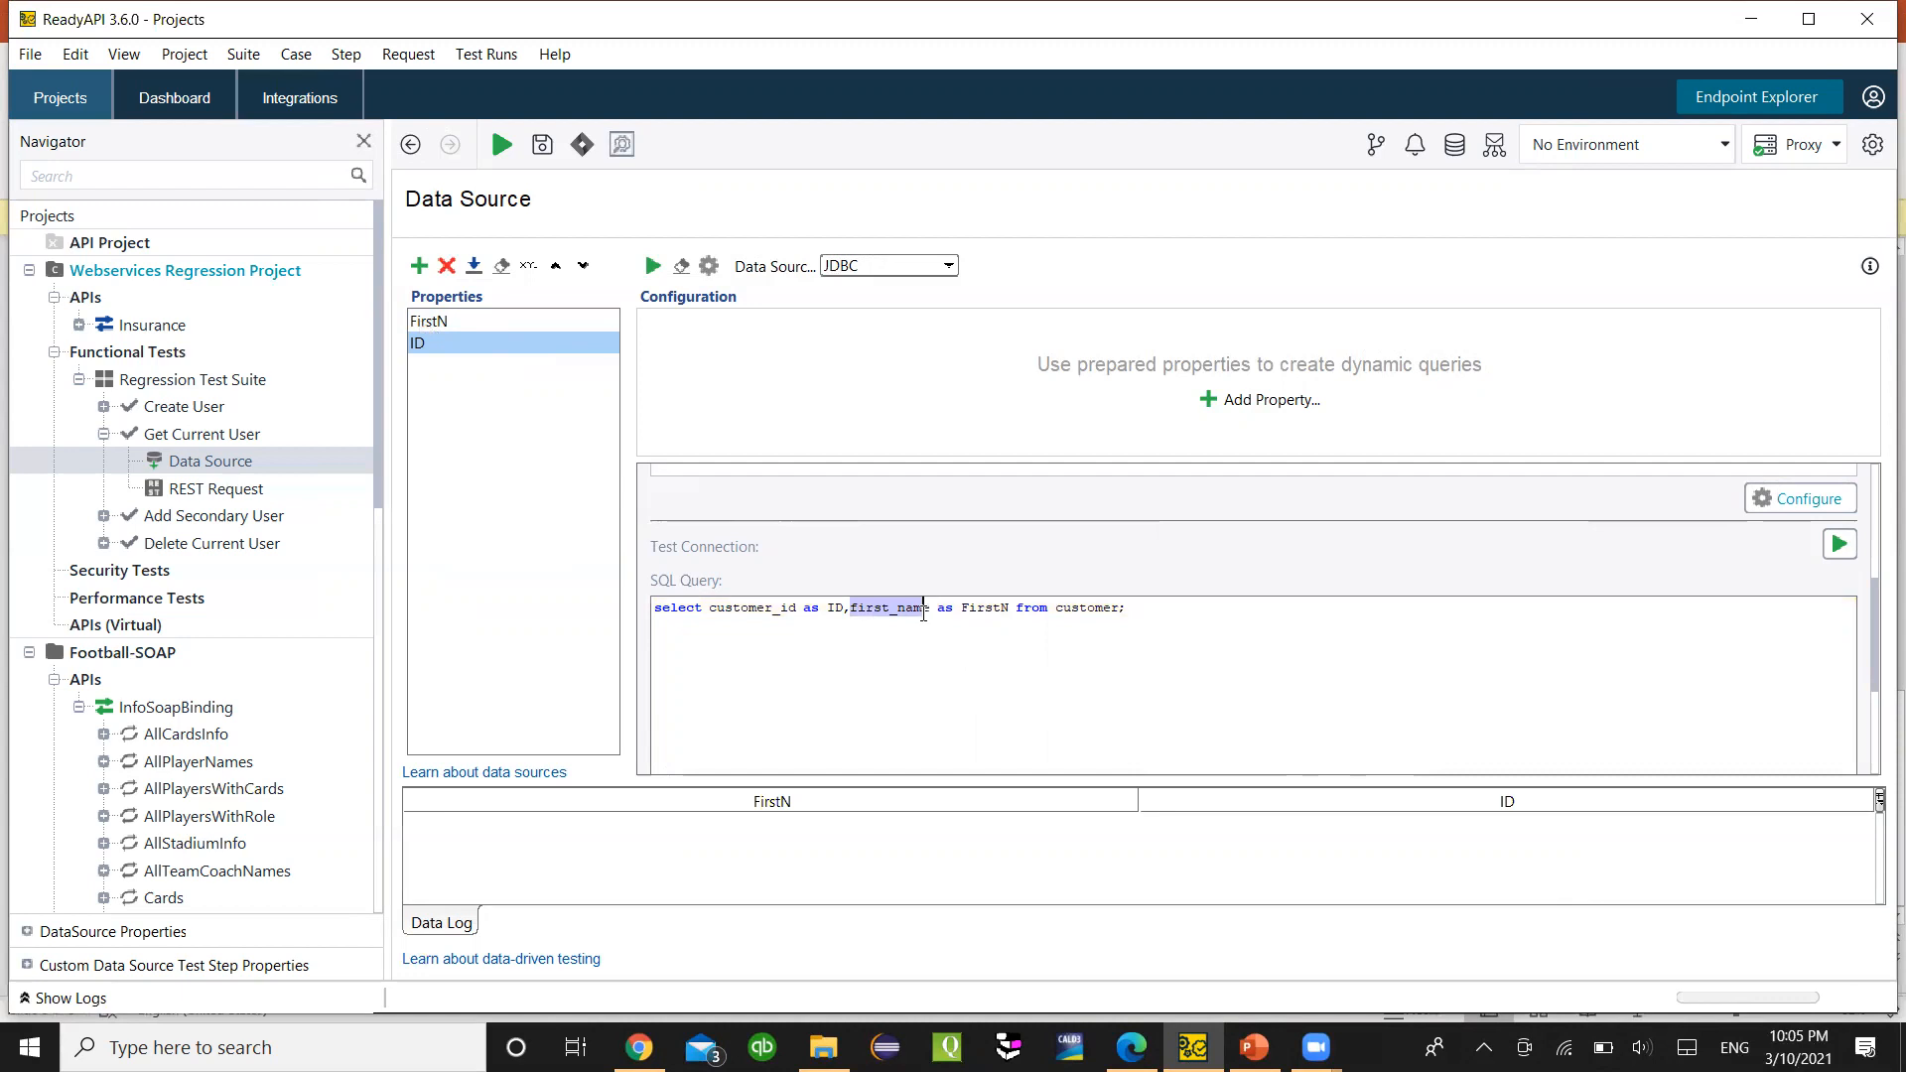
{"action": "left_click", "coordinate": [964, 619]}
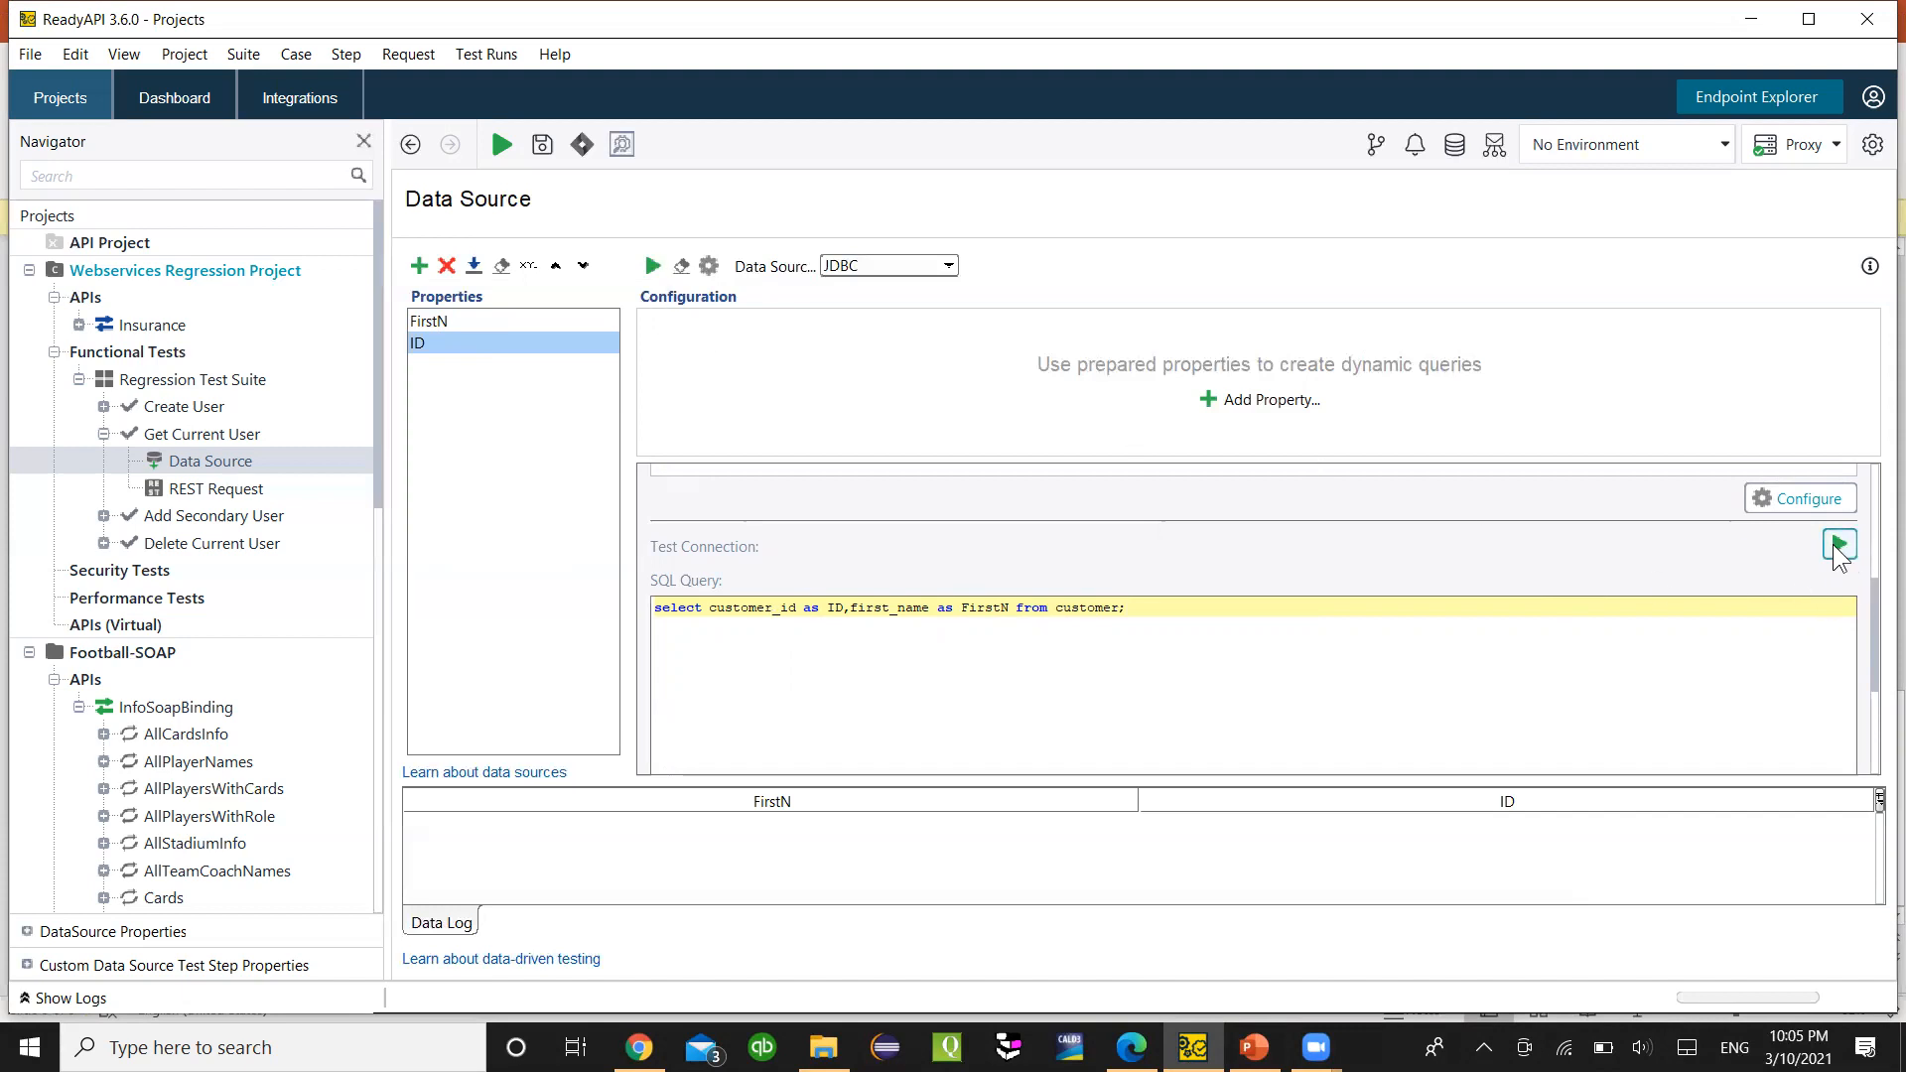
- Test the PostgreSQL connection successfully and apply the database configuration to the data source
{"action": "scroll", "coordinate": [1879, 665], "scroll_direction": "up", "scroll_amount": 4}
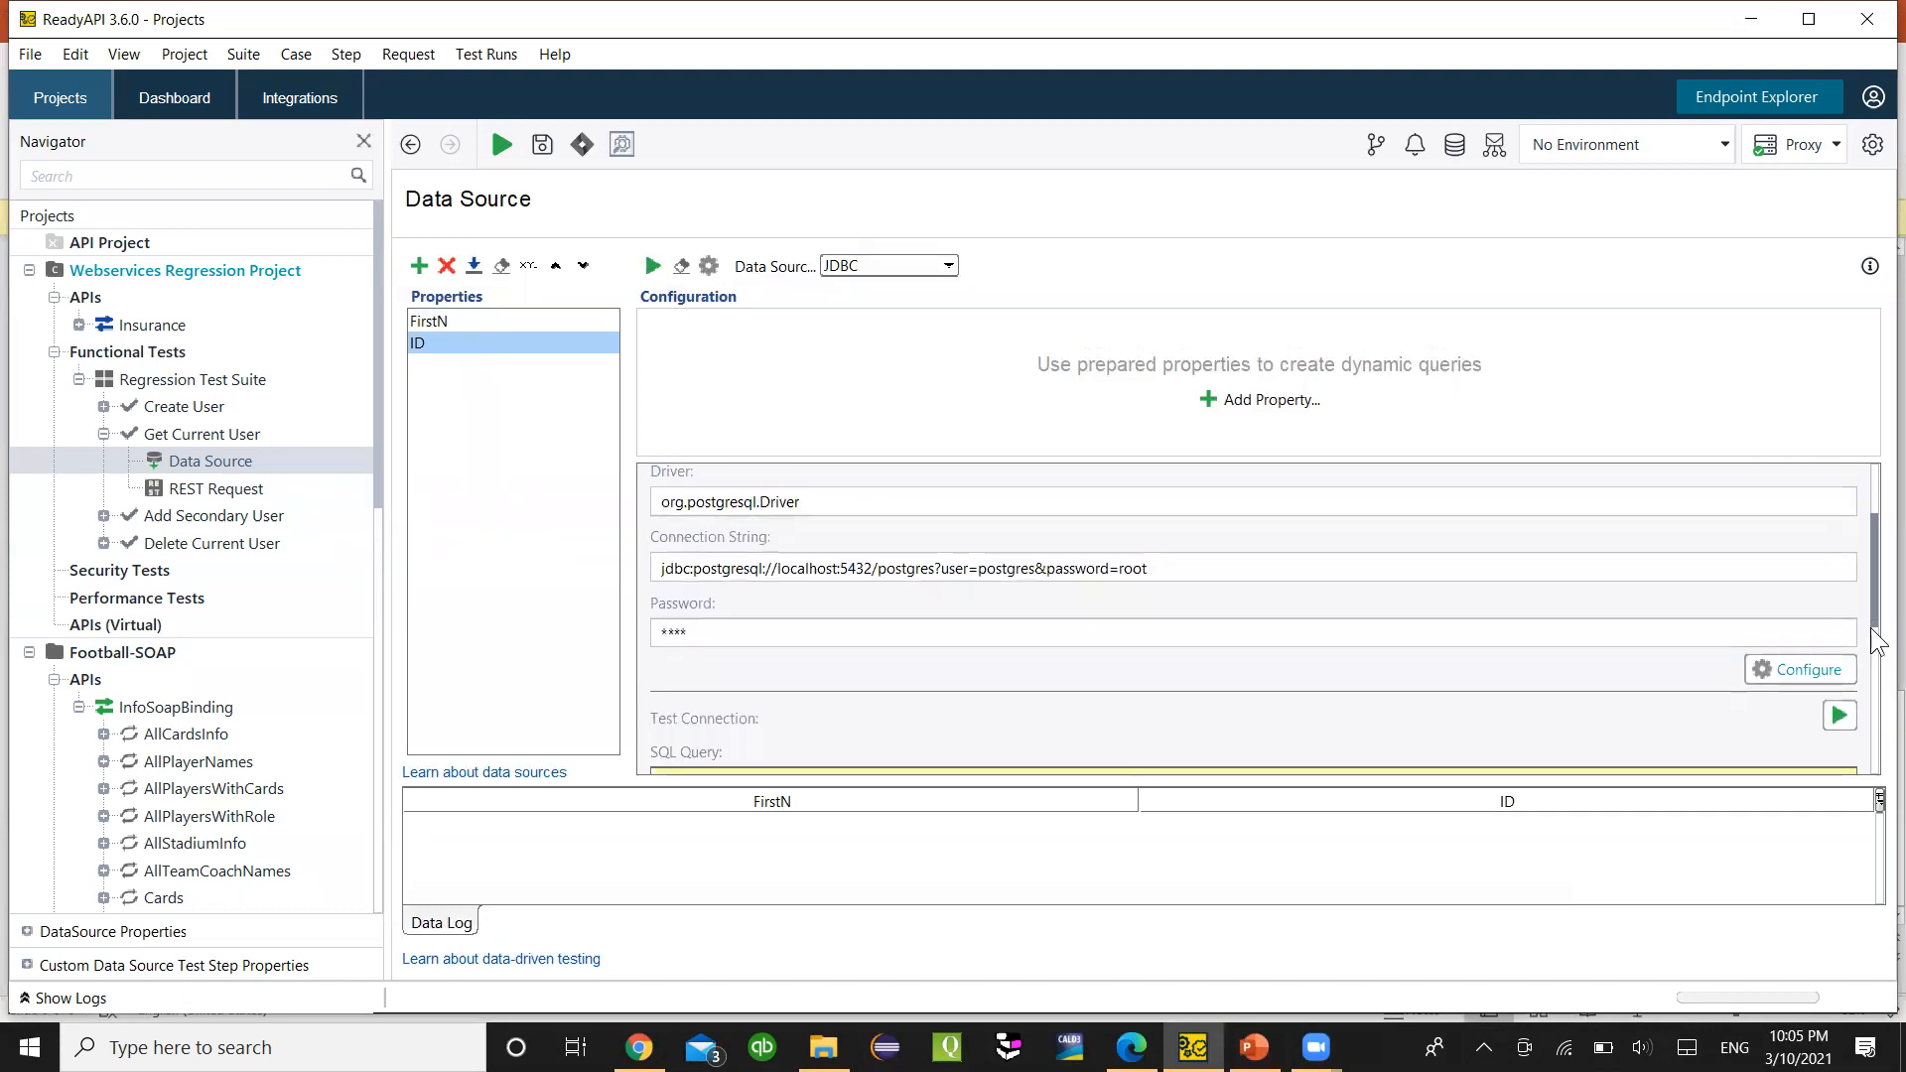
{"action": "scroll", "coordinate": [1878, 645], "scroll_direction": "down", "scroll_amount": 3}
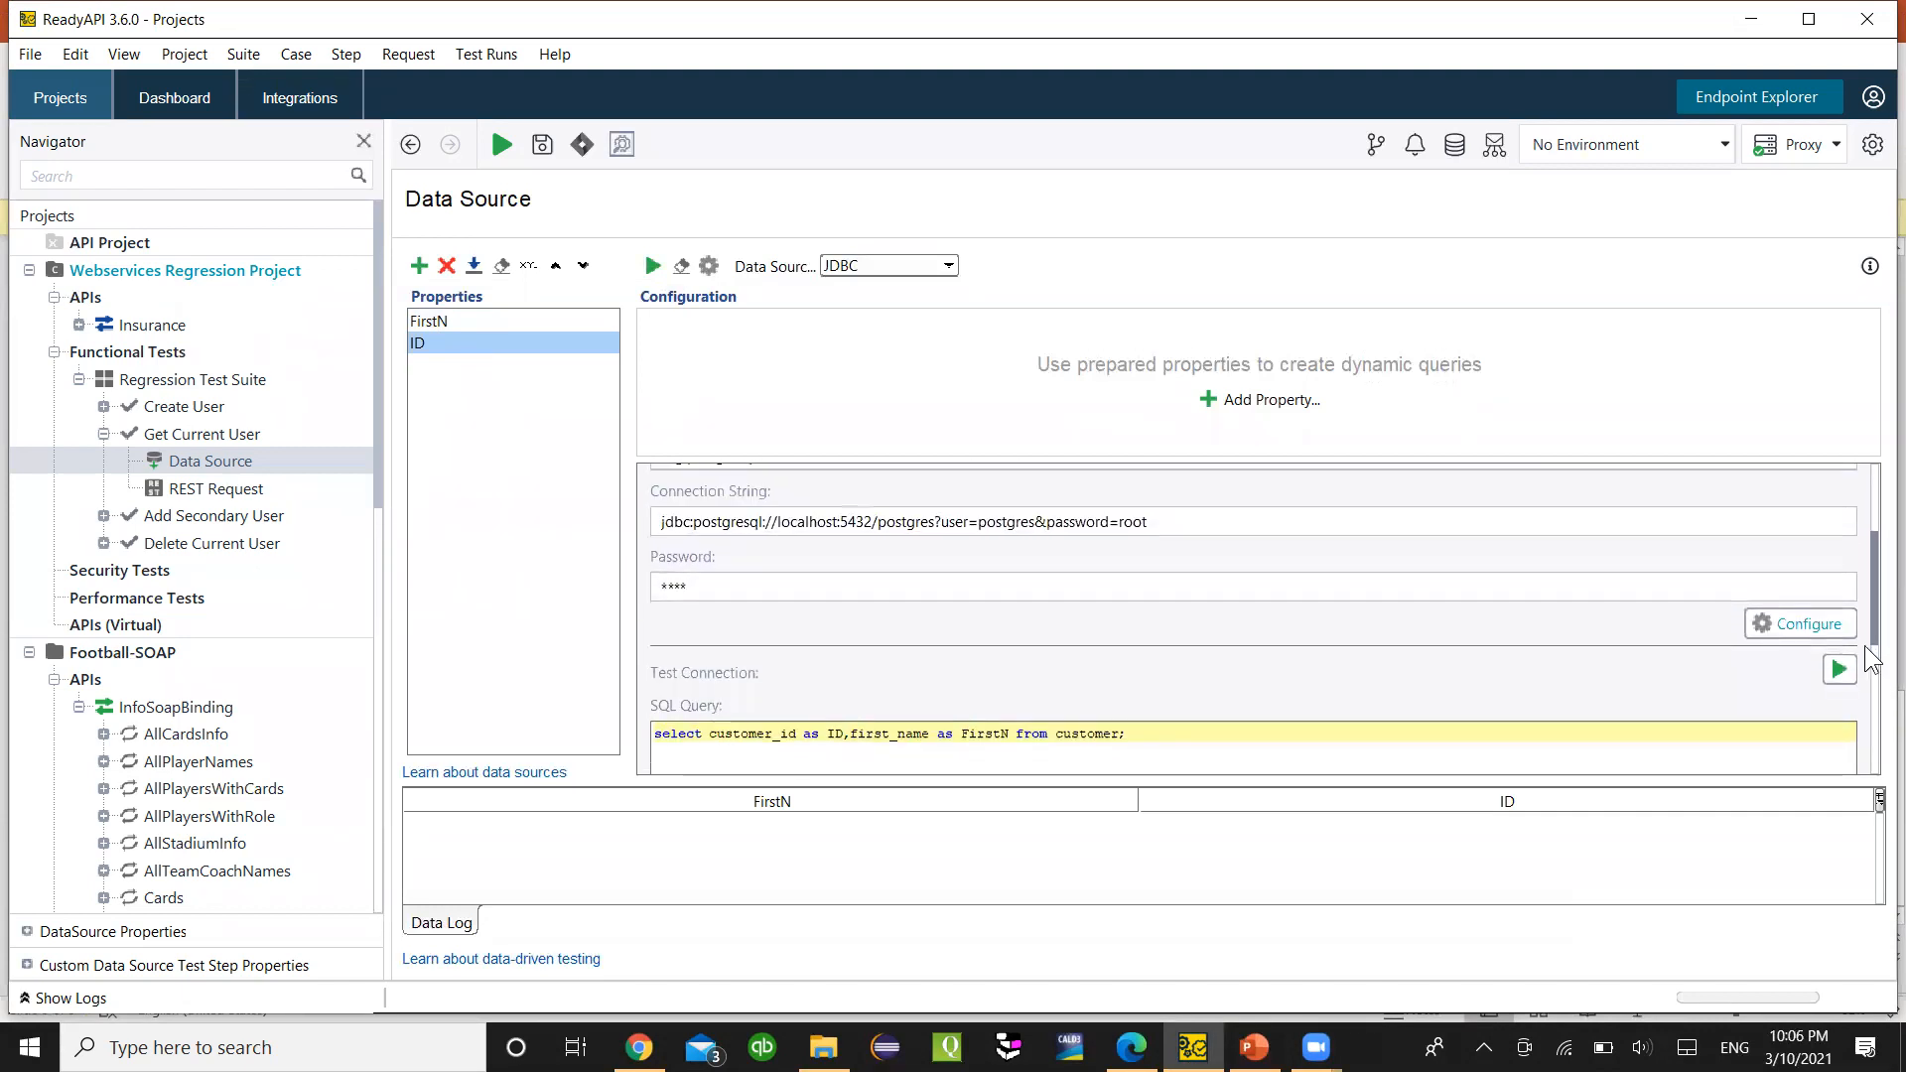
{"action": "left_click", "coordinate": [1812, 597]}
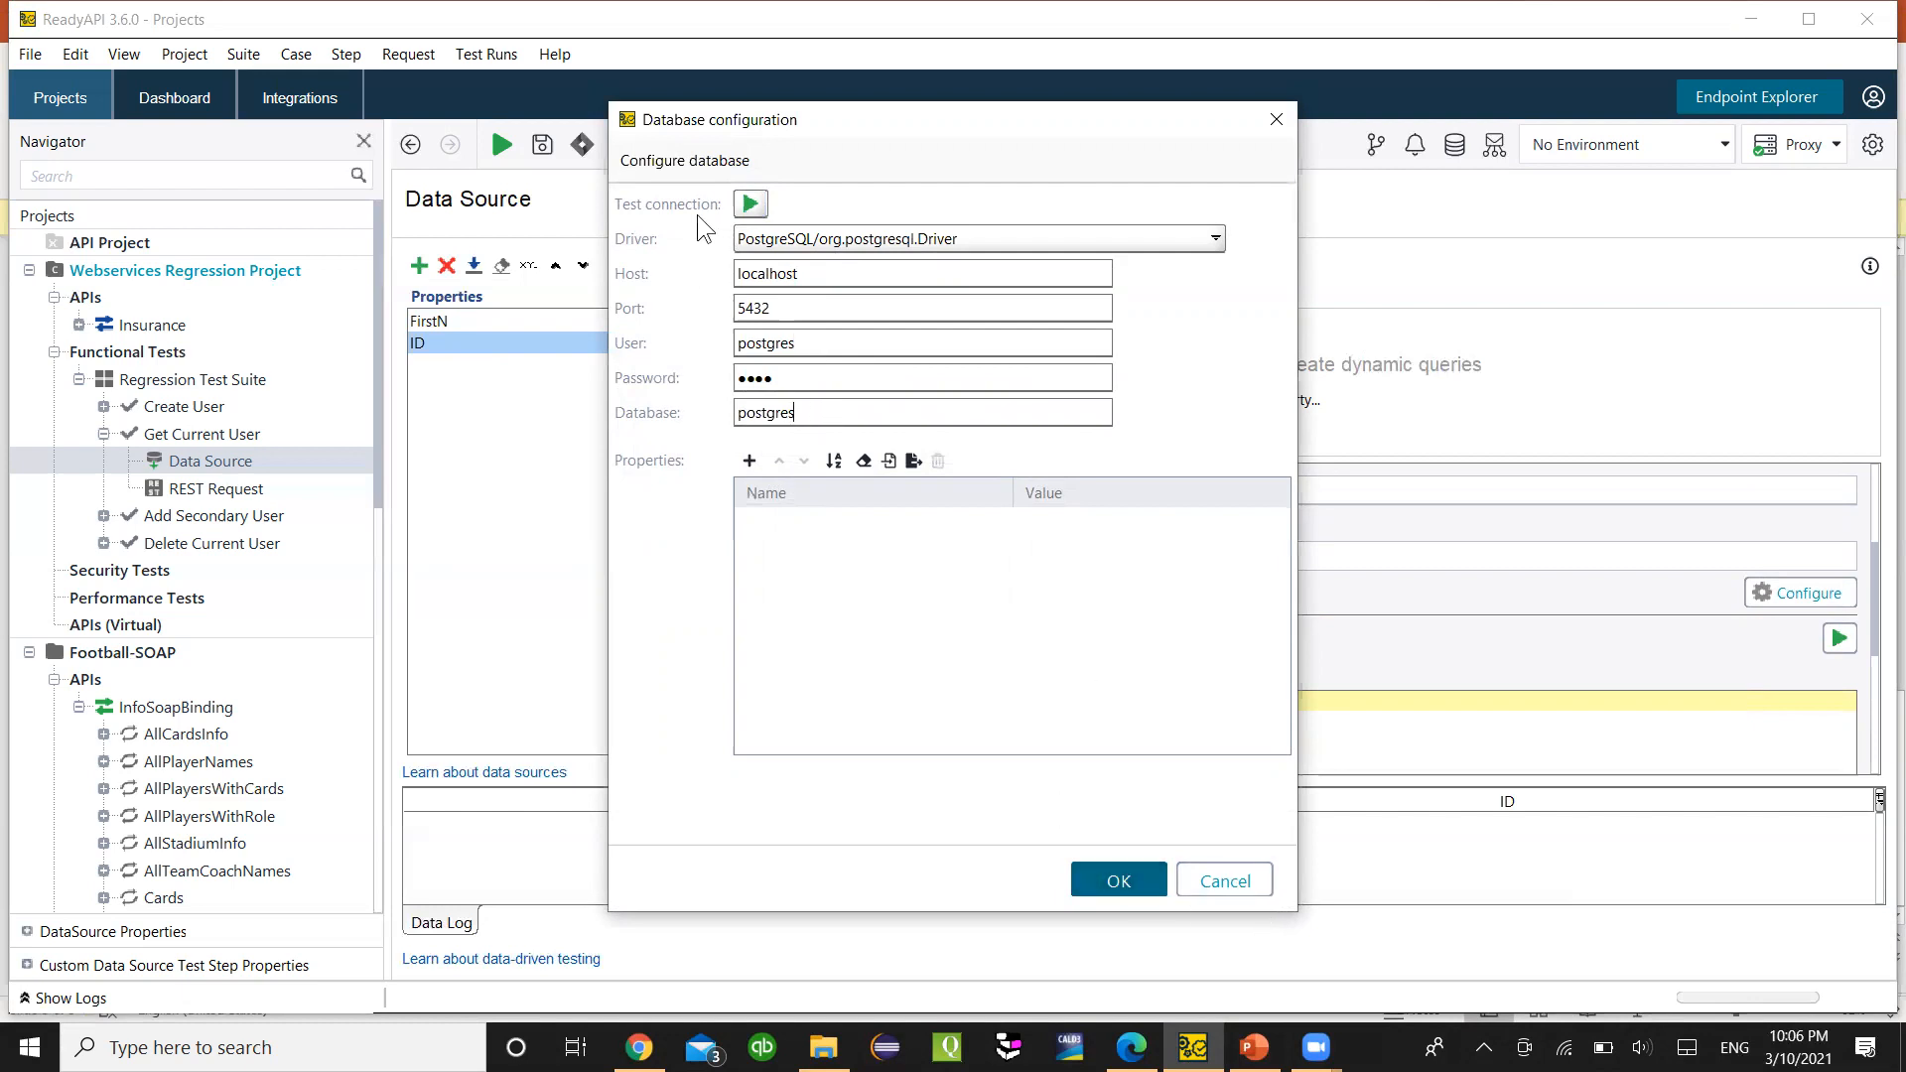
{"action": "left_click", "coordinate": [748, 204]}
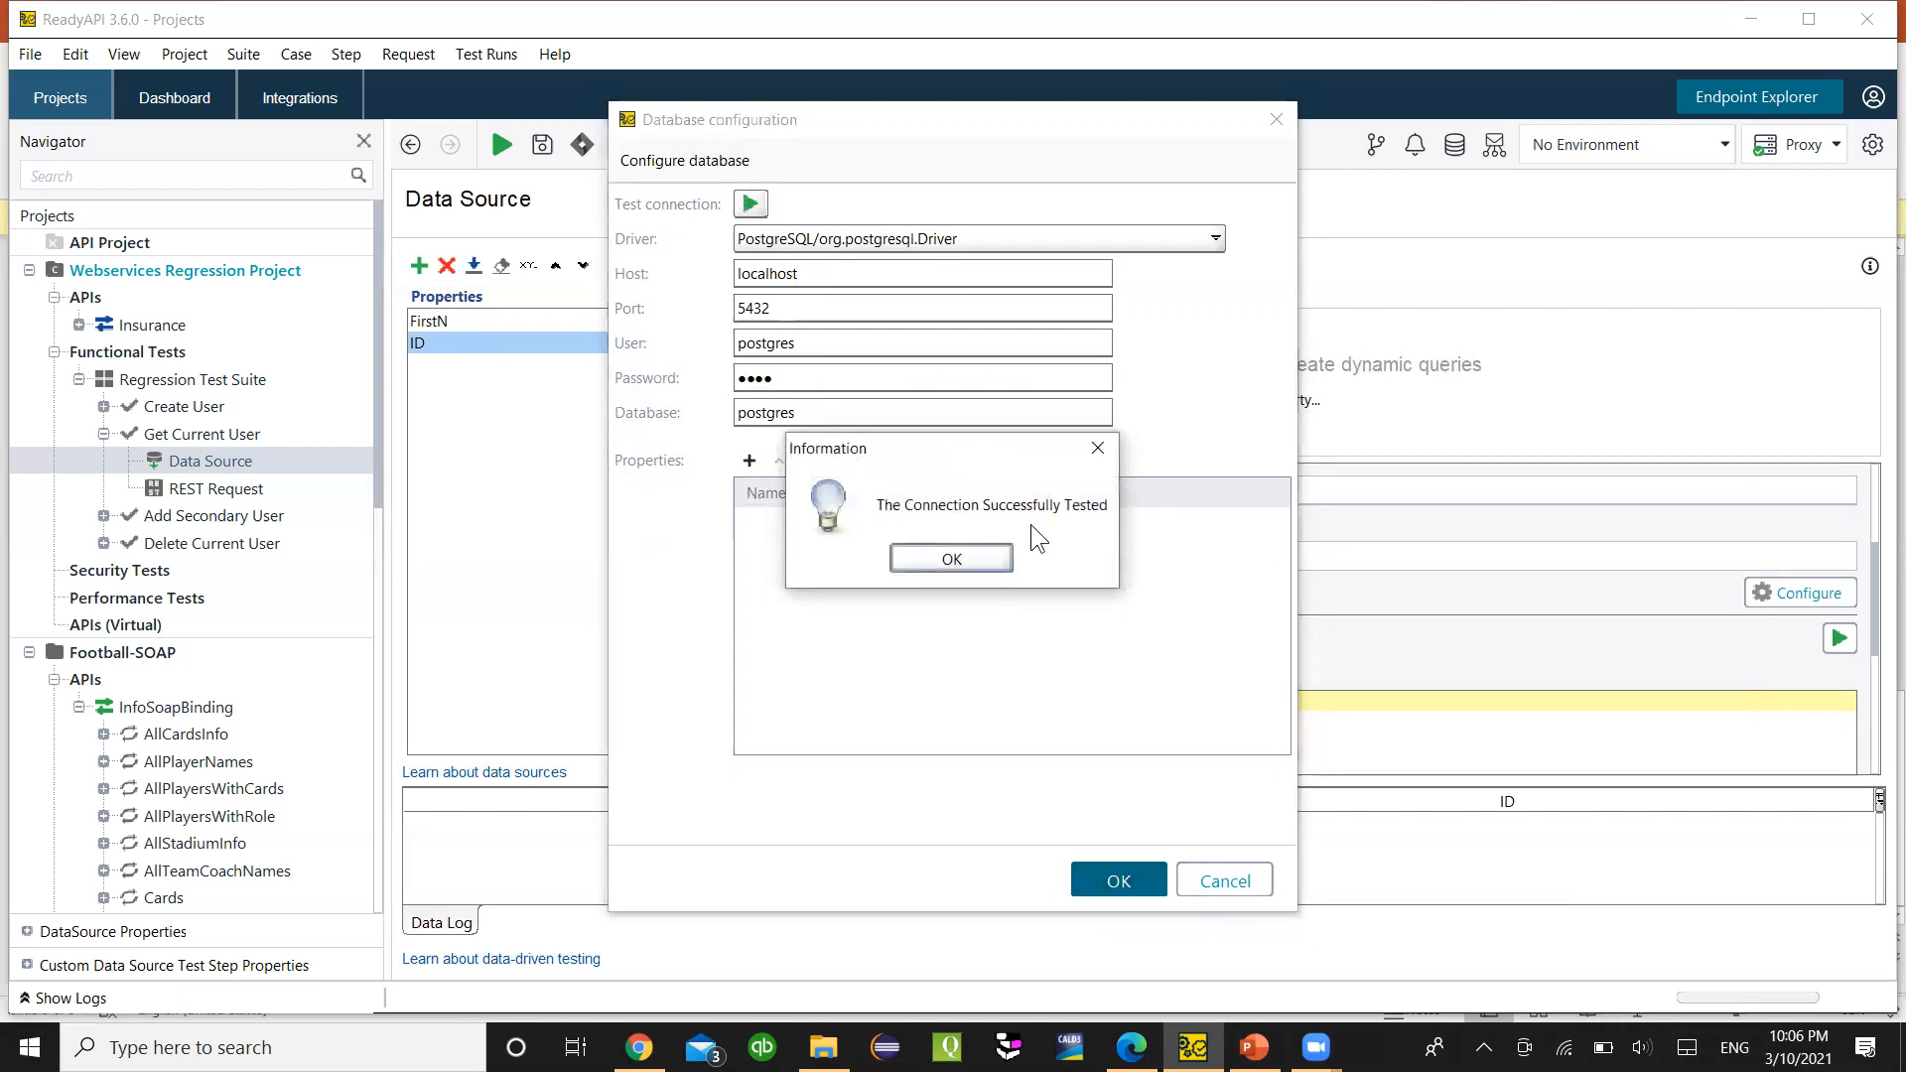
{"action": "left_click", "coordinate": [993, 562]}
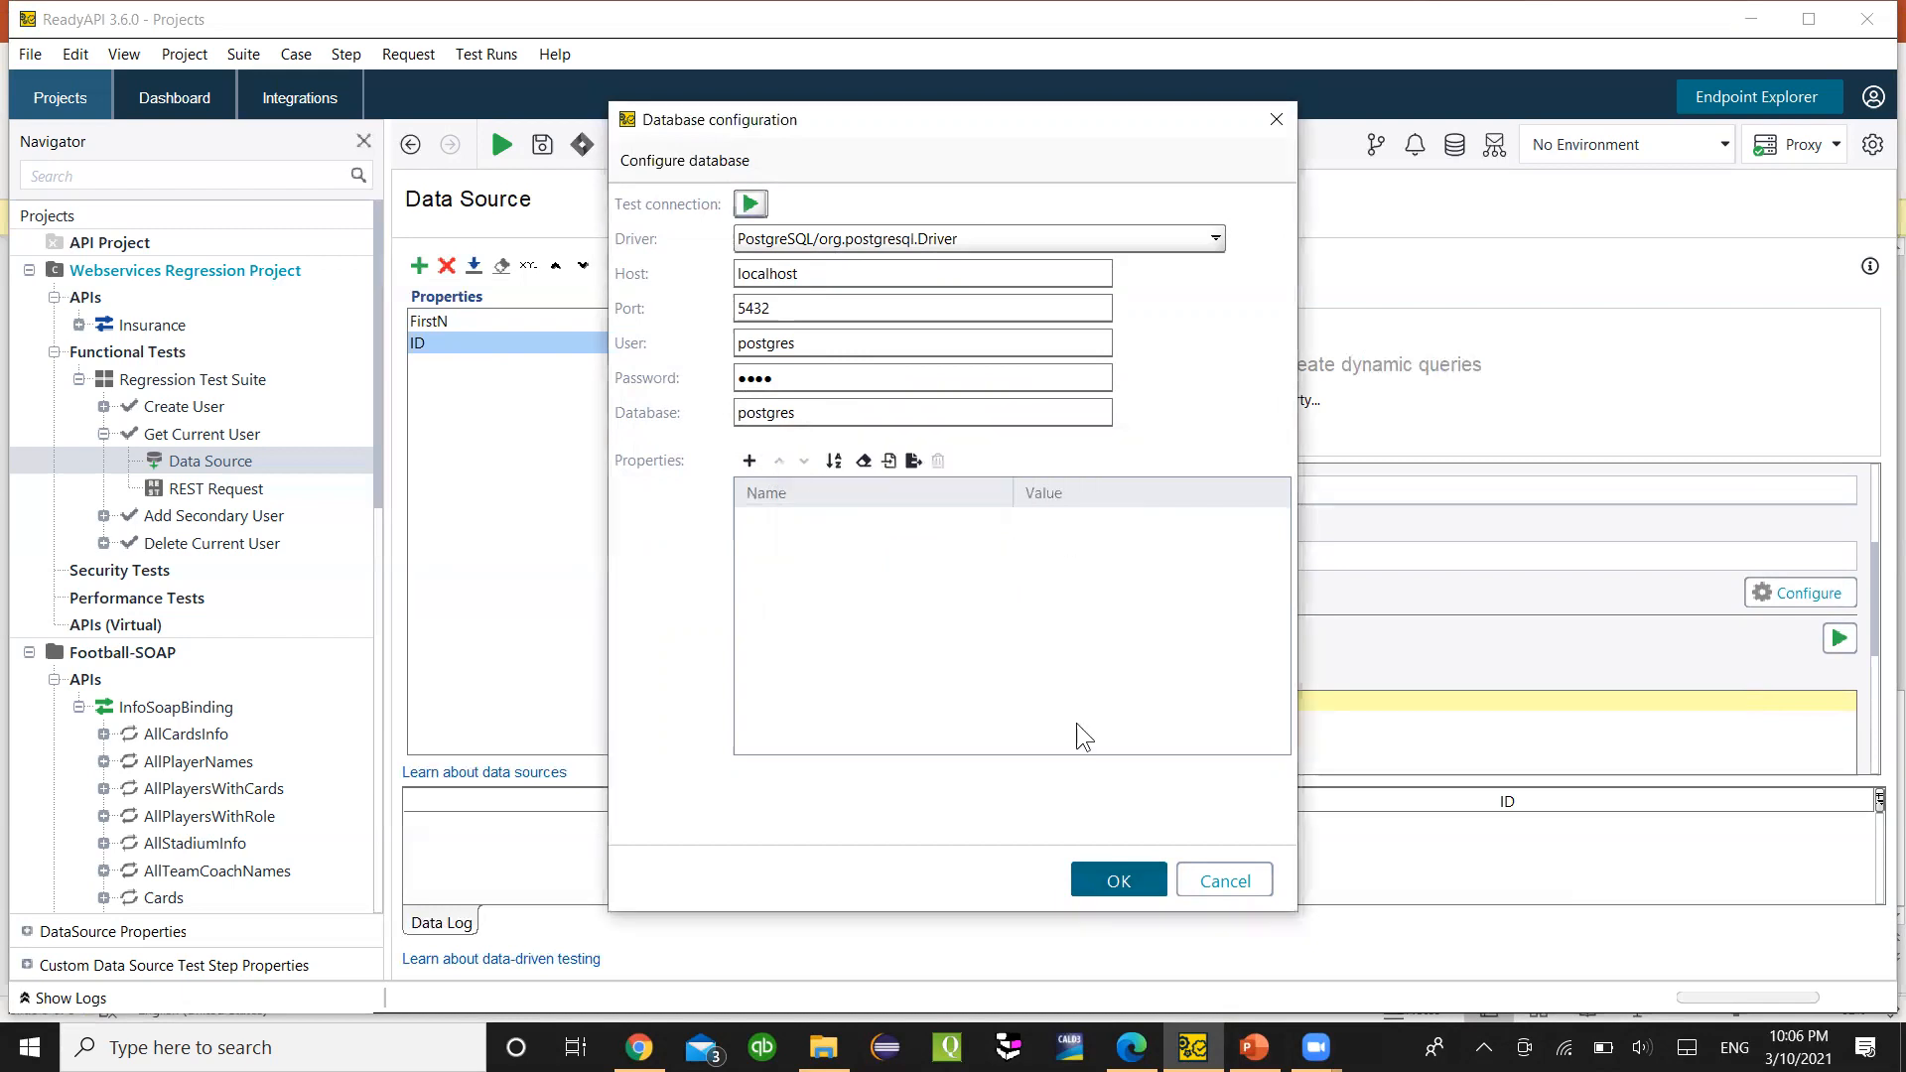
{"action": "left_click", "coordinate": [1120, 883]}
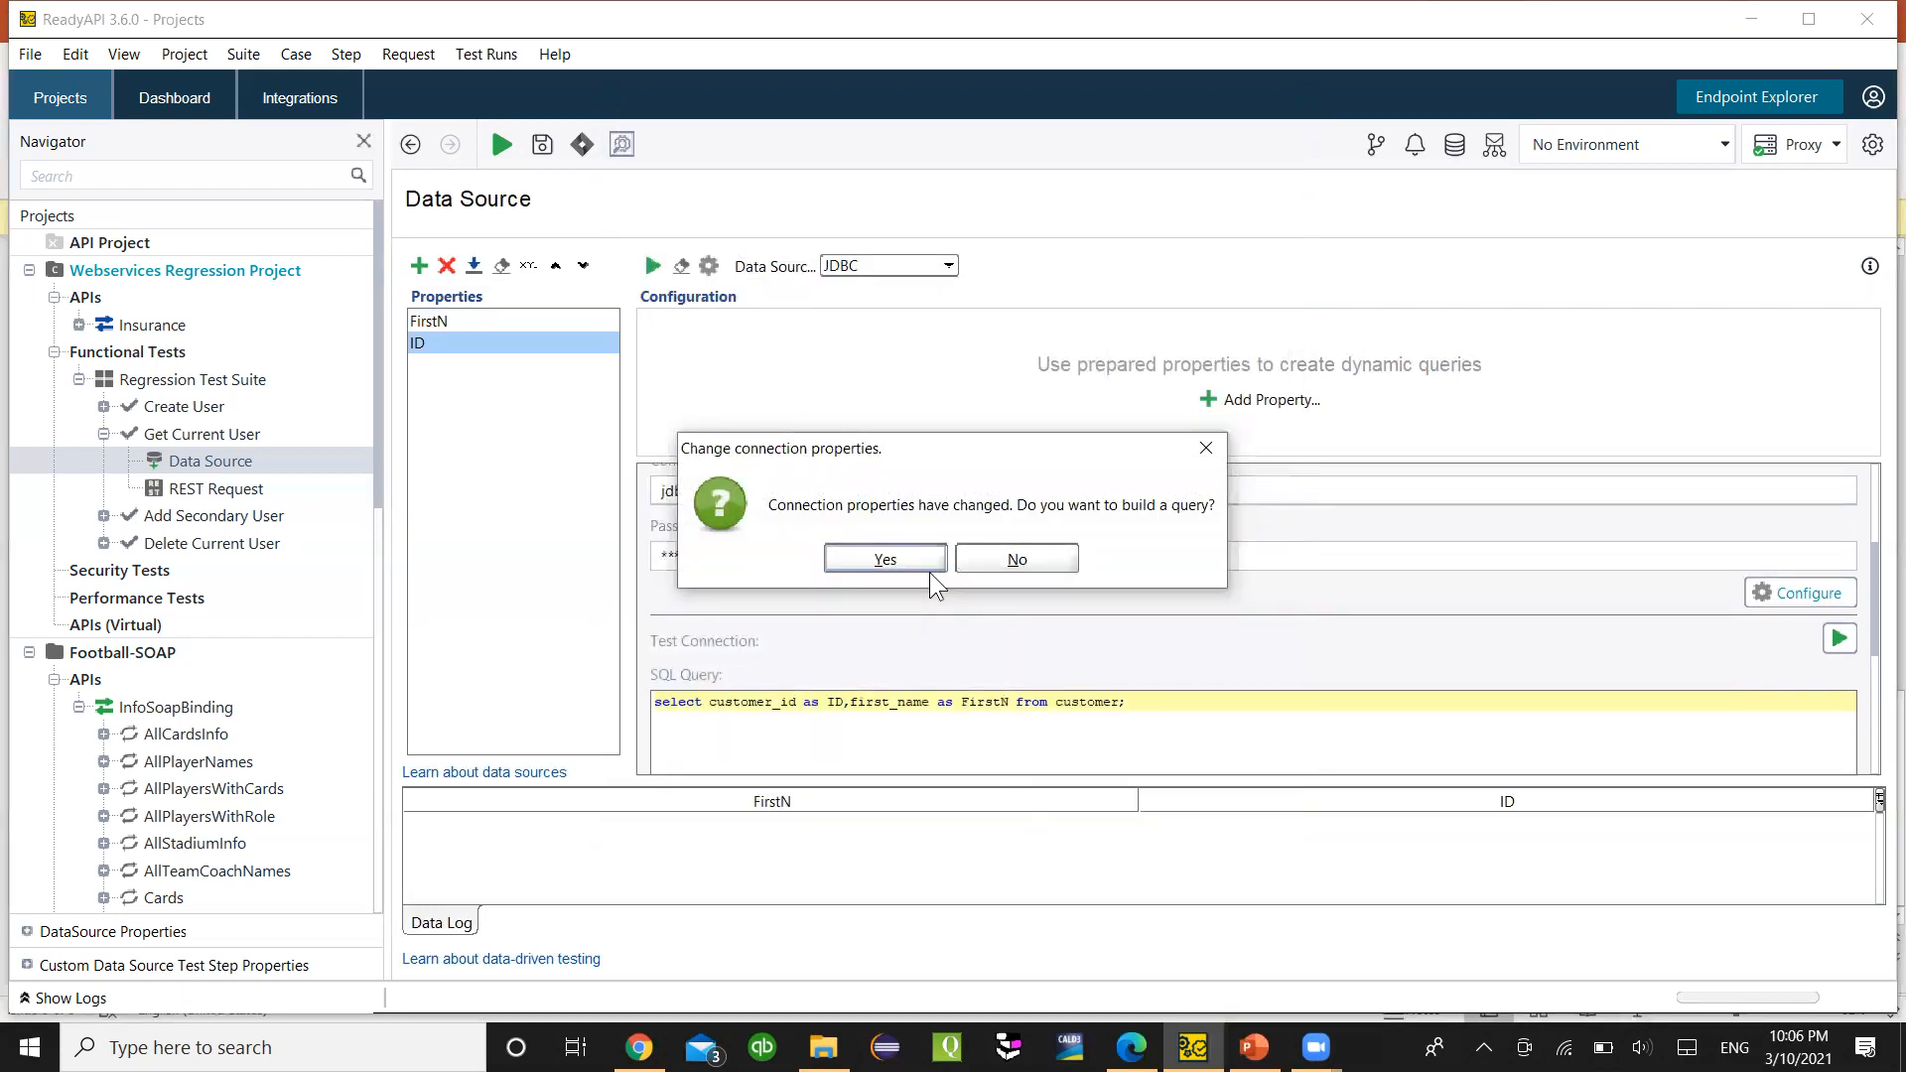
{"action": "left_click", "coordinate": [1203, 453]}
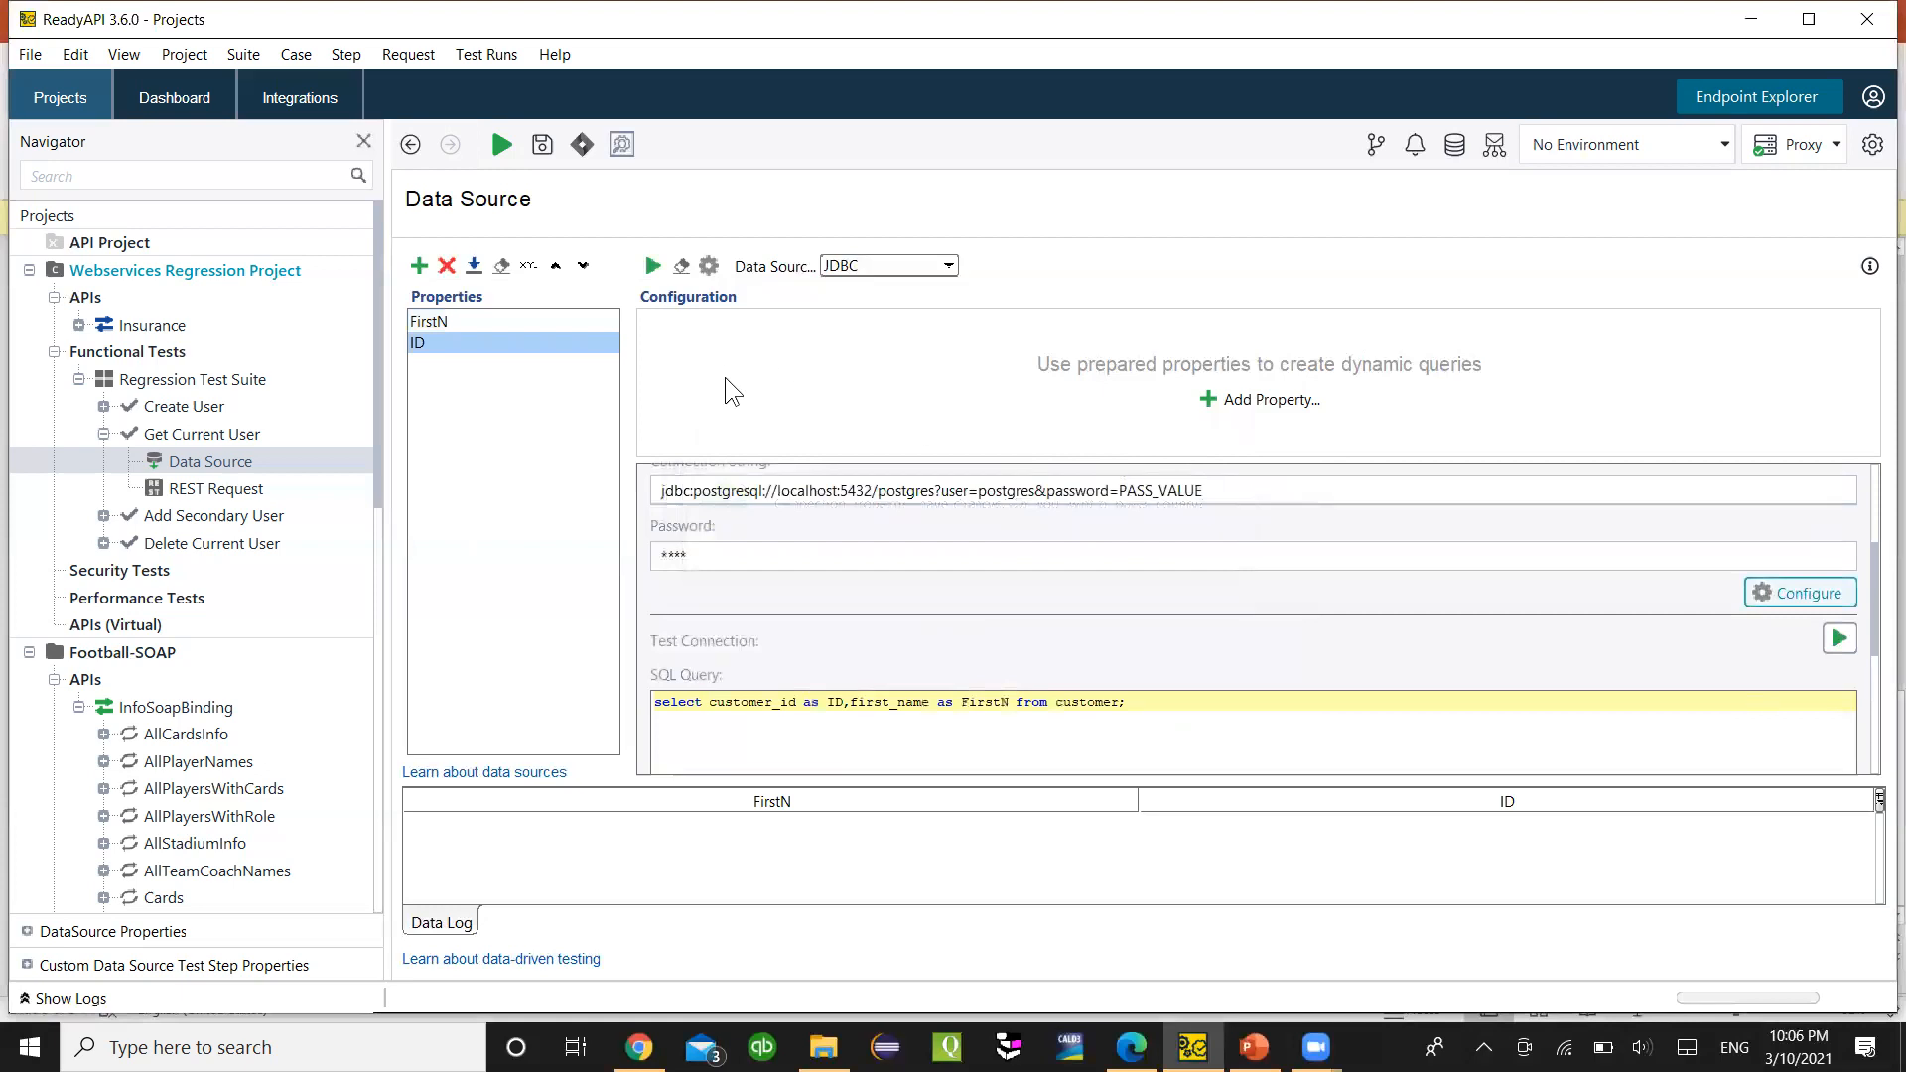
- Start a data source test run and look over pgAdmin's customer results
{"action": "left_click", "coordinate": [651, 266]}
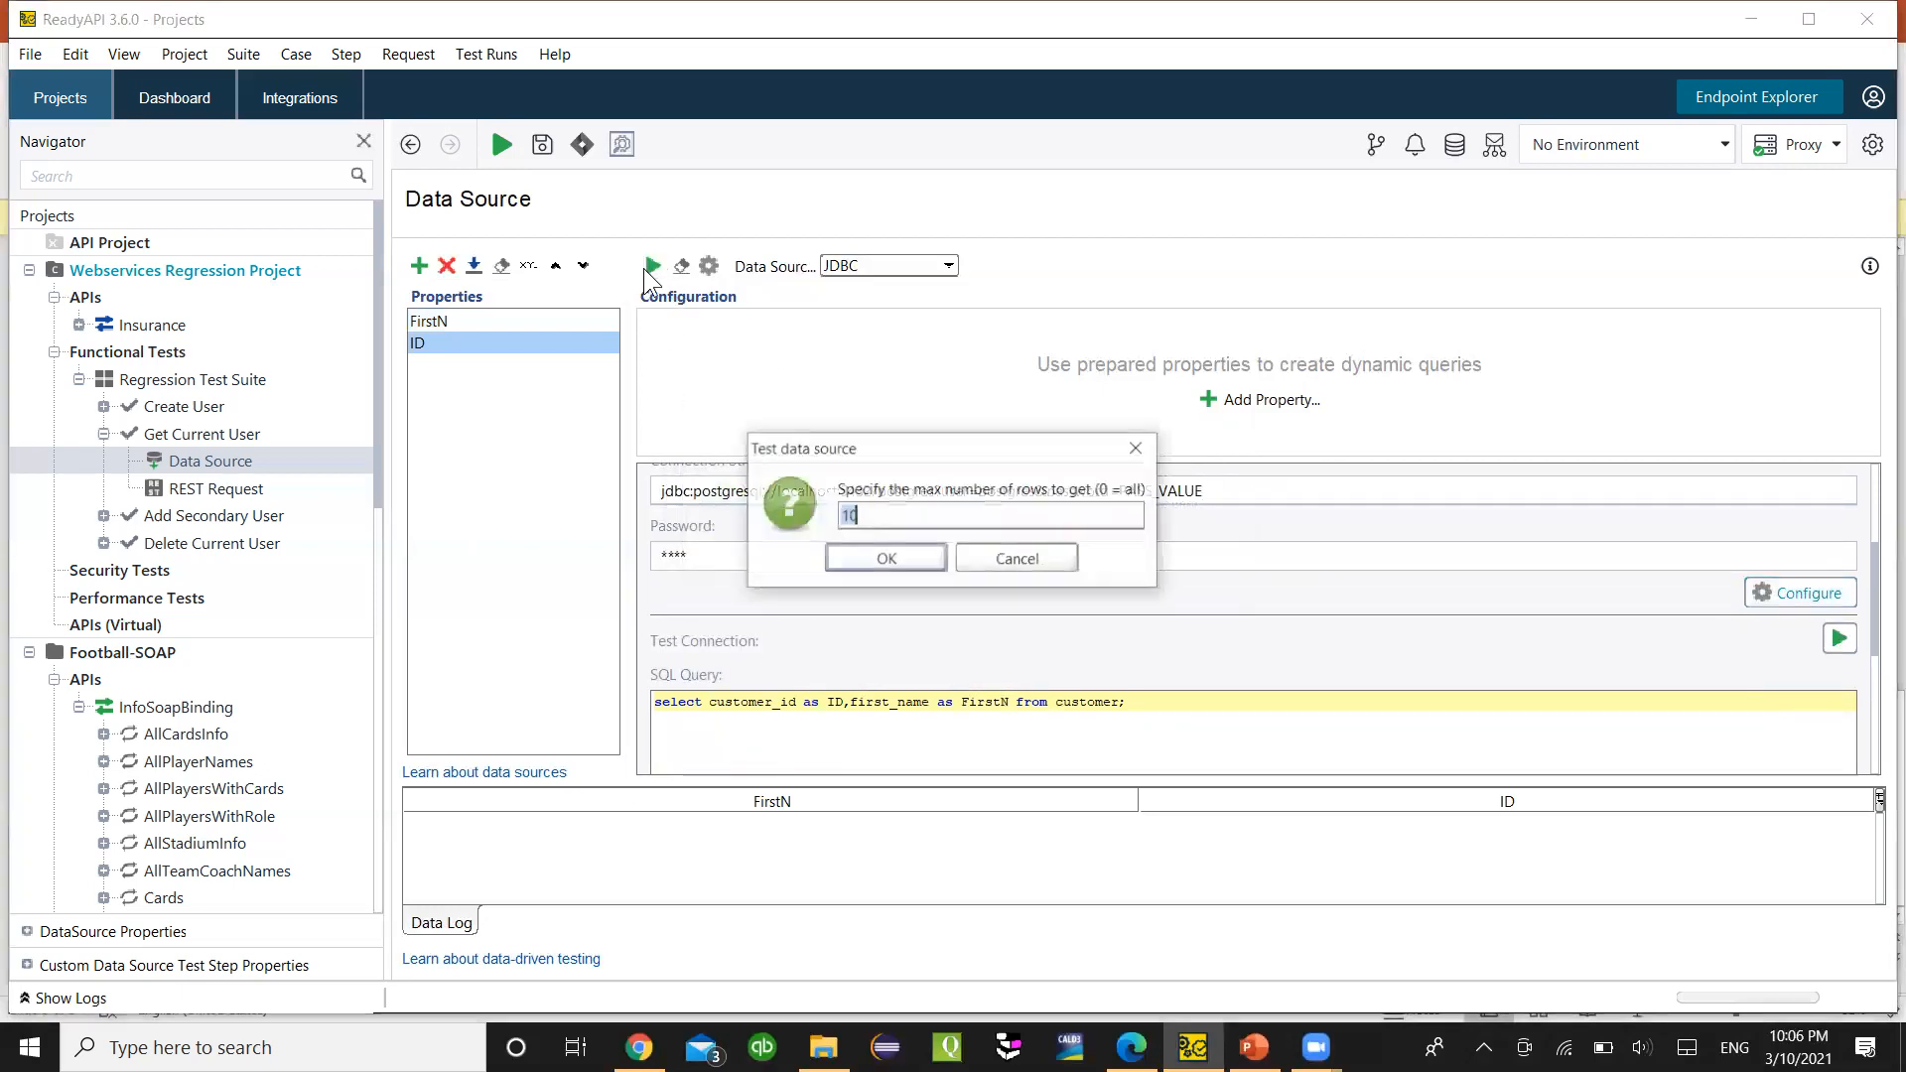
{"action": "left_click", "coordinate": [869, 514]}
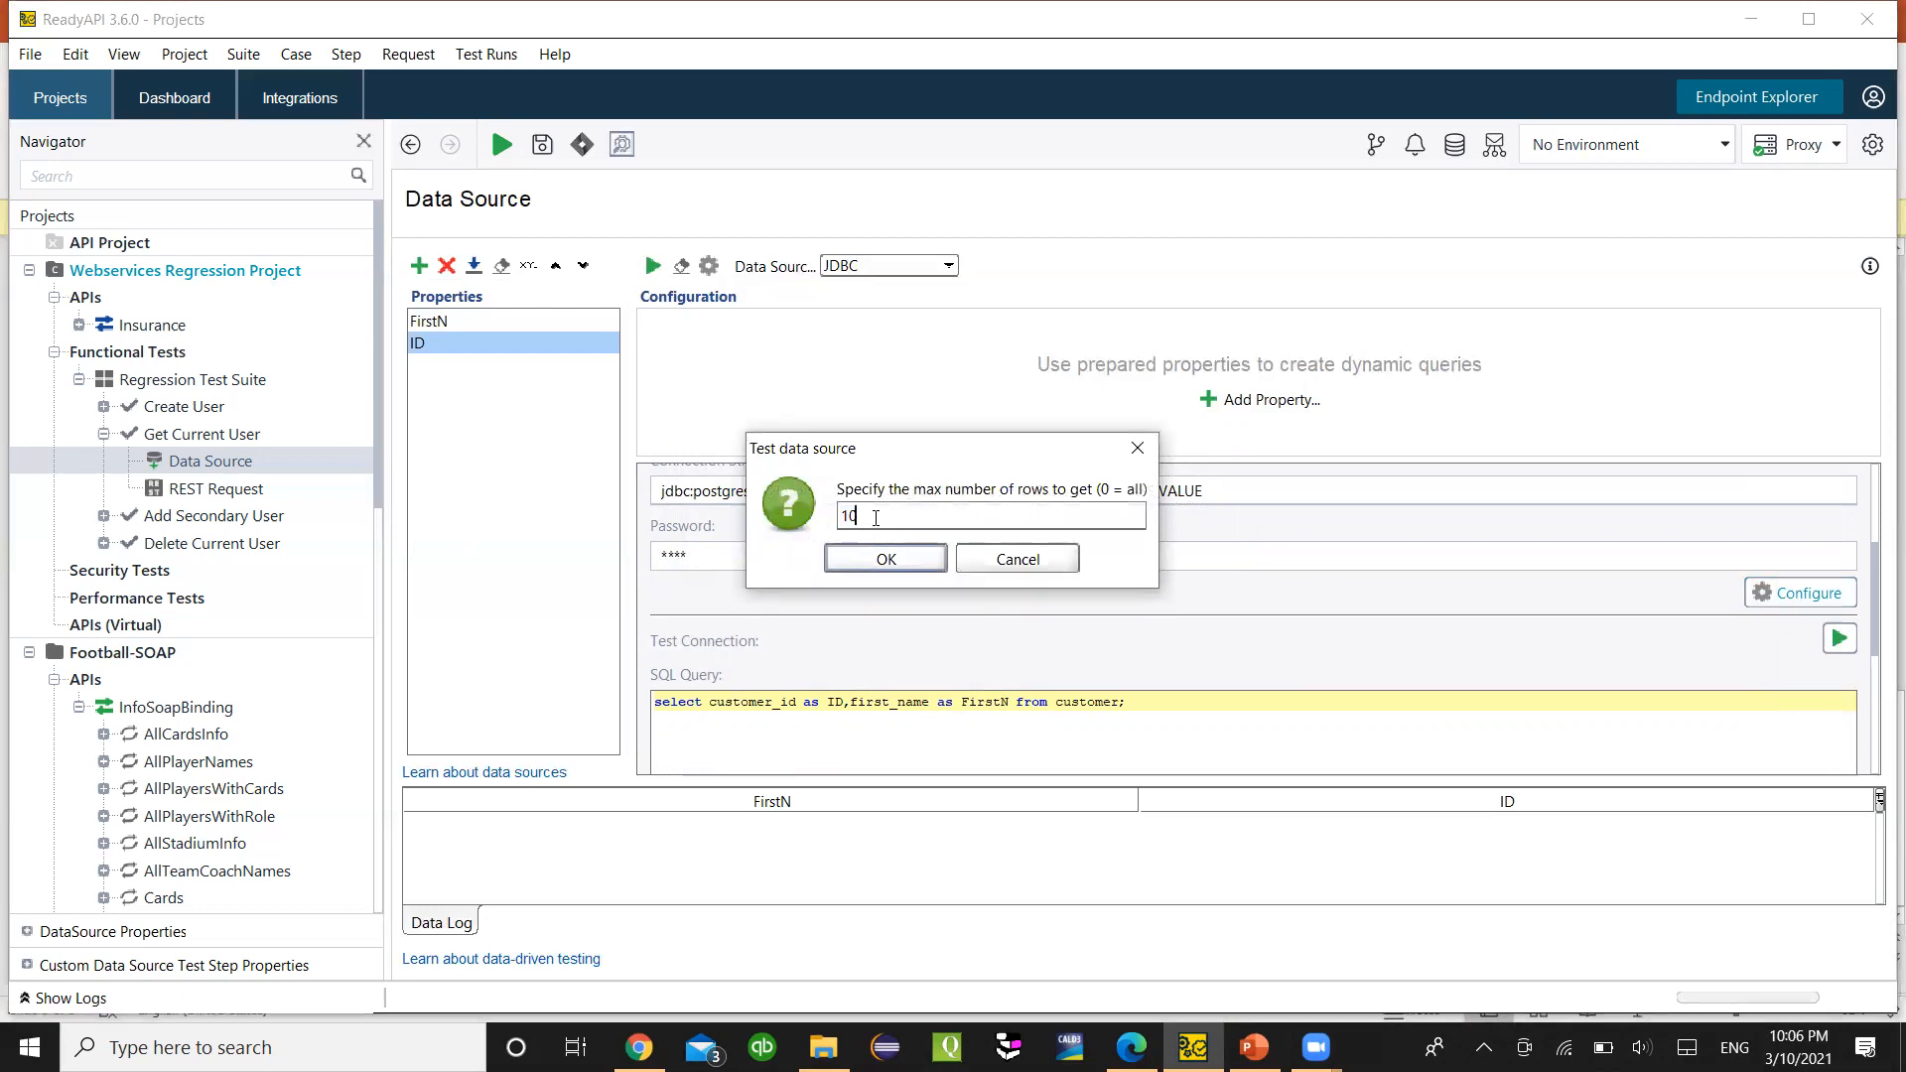
{"action": "left_click", "coordinate": [1130, 1046]}
{"action": "scroll", "coordinate": [932, 838], "scroll_direction": "down", "scroll_amount": 3}
{"action": "scroll", "coordinate": [927, 853], "scroll_direction": "down", "scroll_amount": 20}
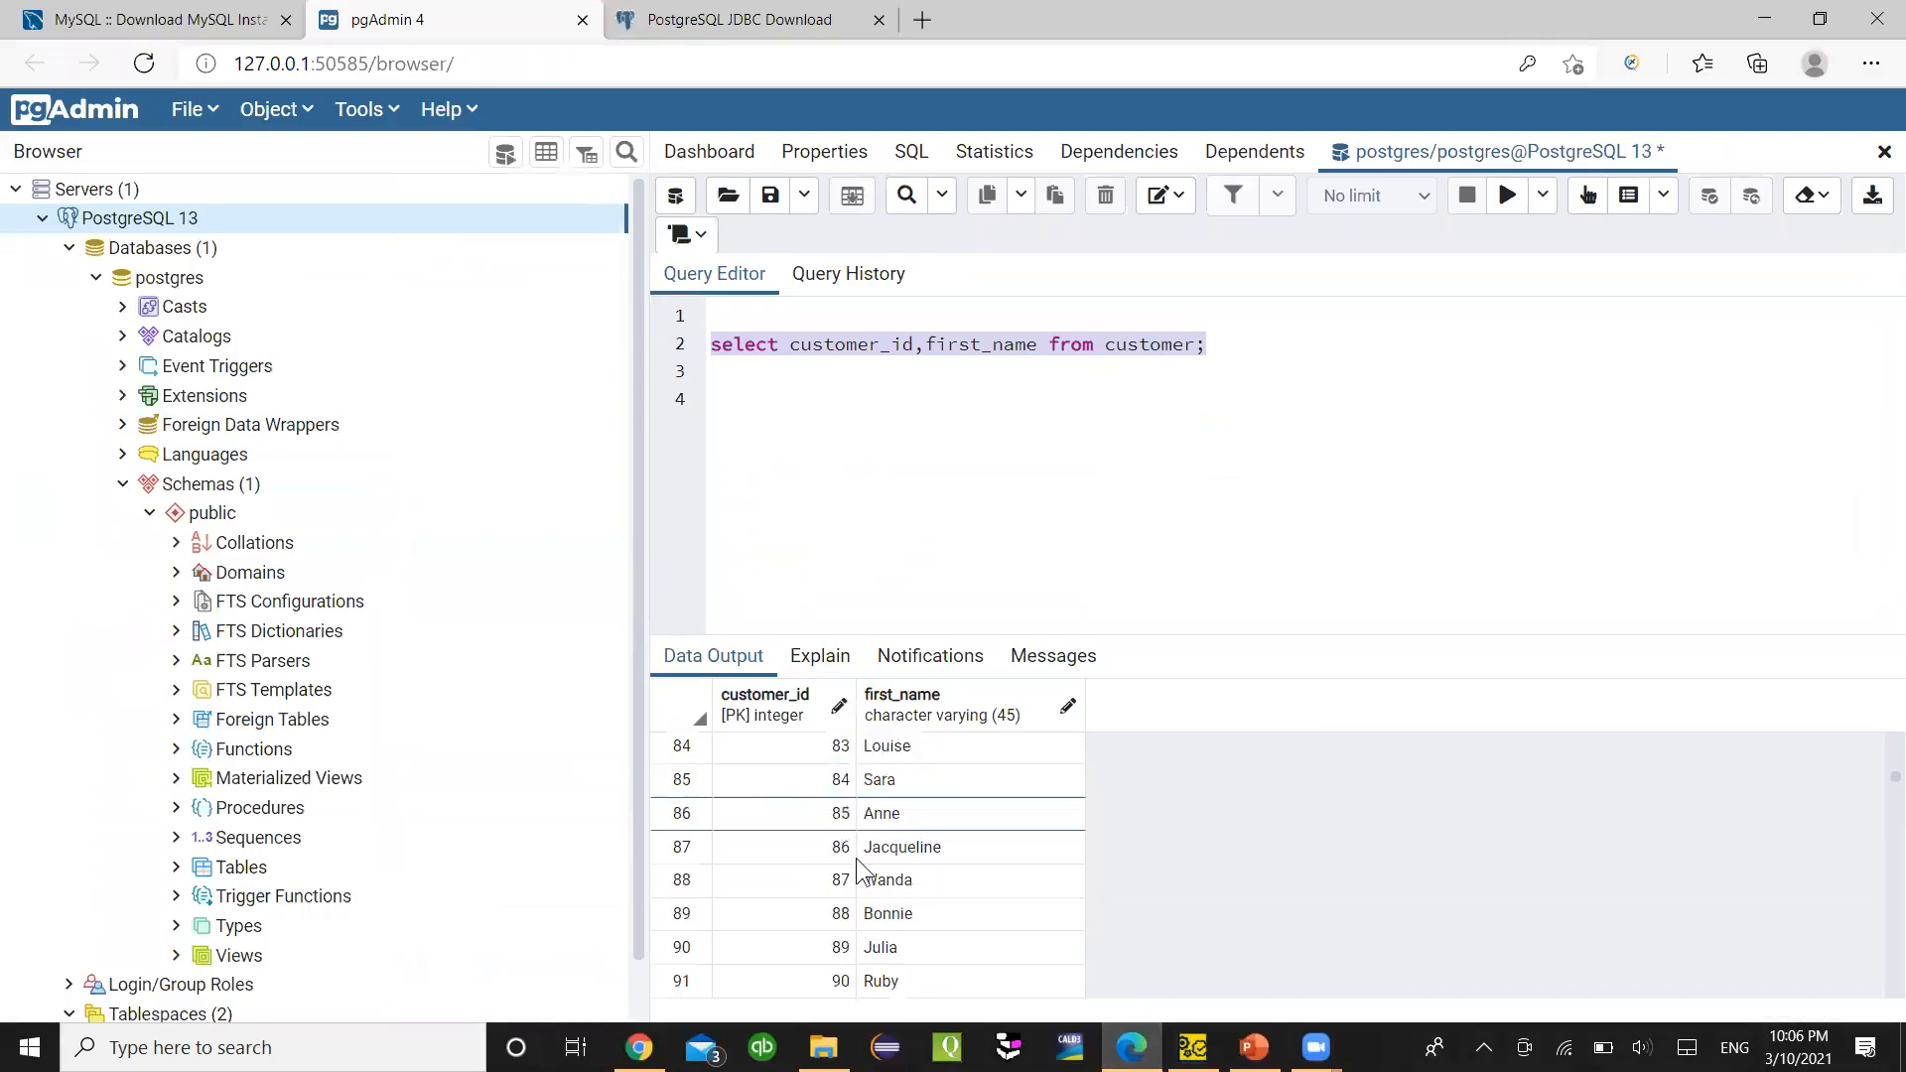
{"action": "scroll", "coordinate": [855, 873], "scroll_direction": "down", "scroll_amount": 20}
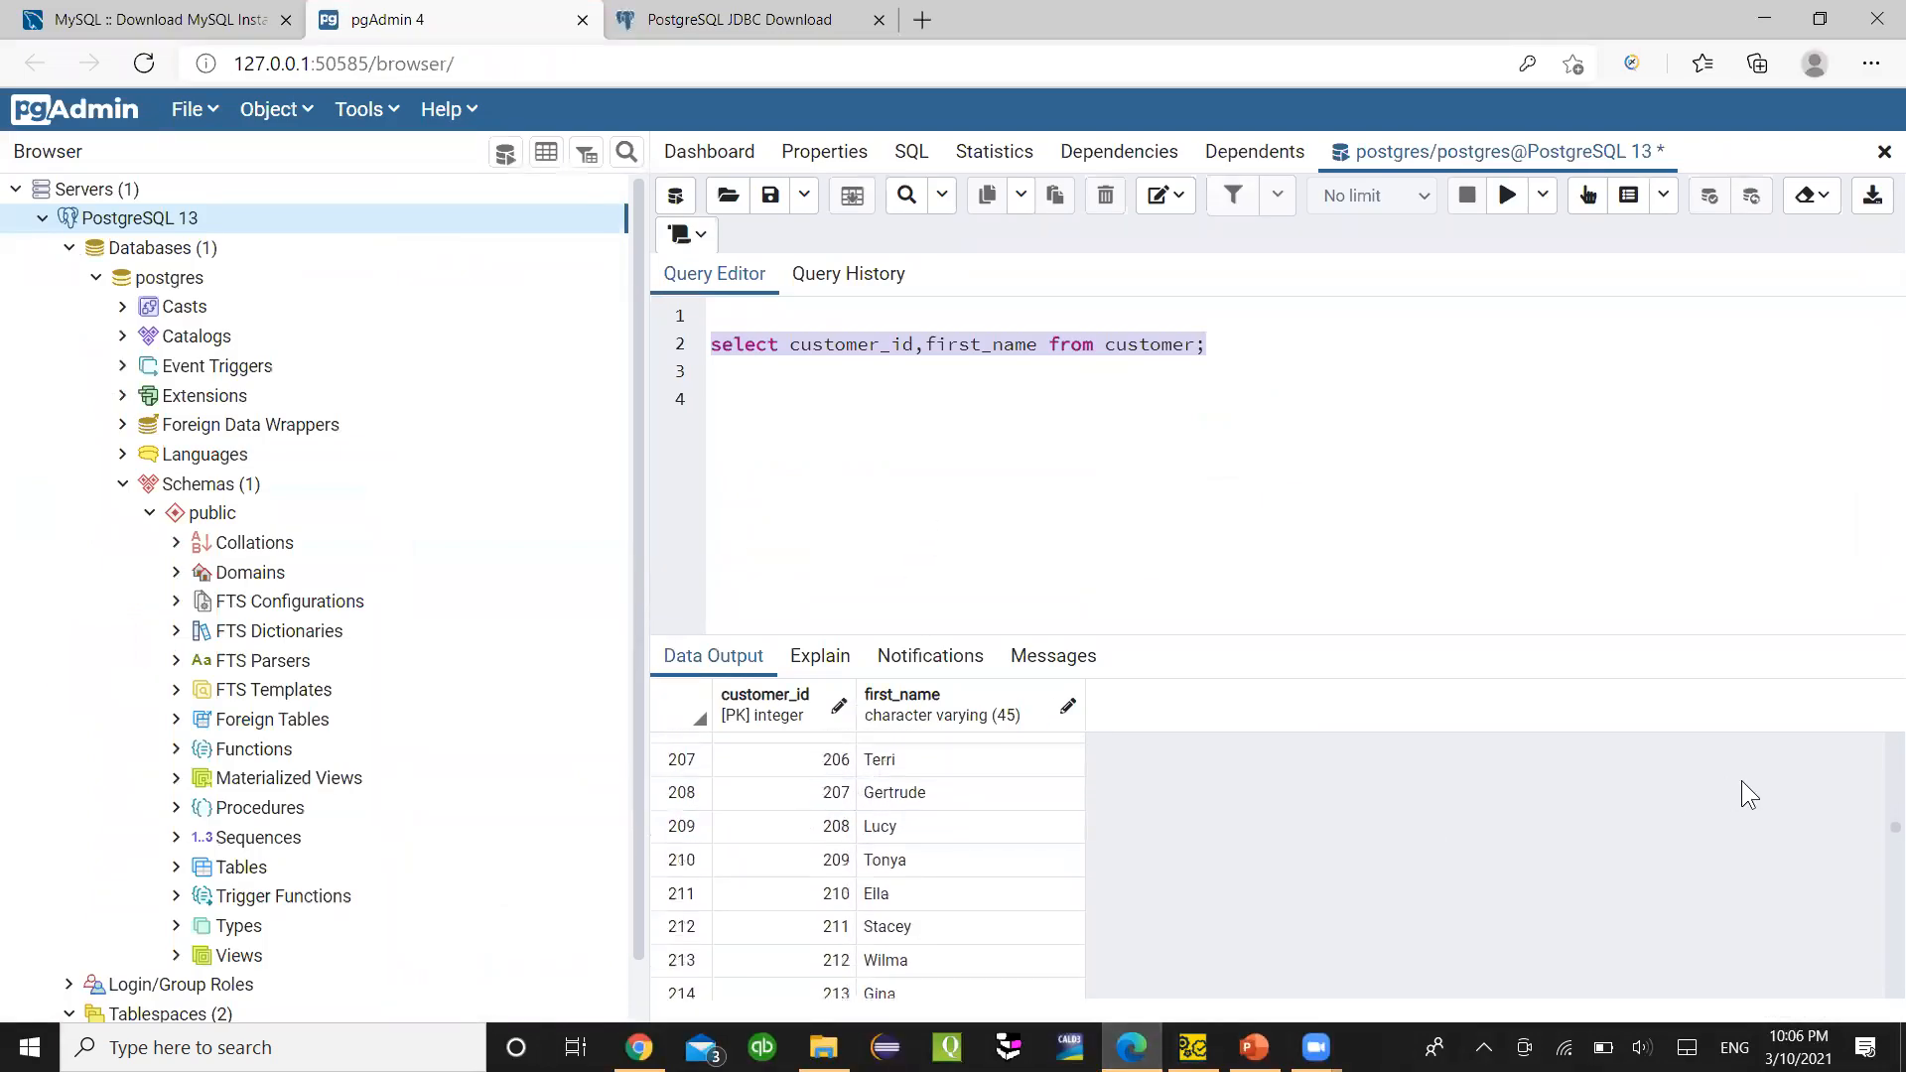
{"action": "mouse_move", "coordinate": [1876, 826]}
{"action": "left_mouse_down"}
{"action": "mouse_move", "coordinate": [1876, 990]}
{"action": "mouse_move", "coordinate": [1872, 795]}
{"action": "left_mouse_up"}
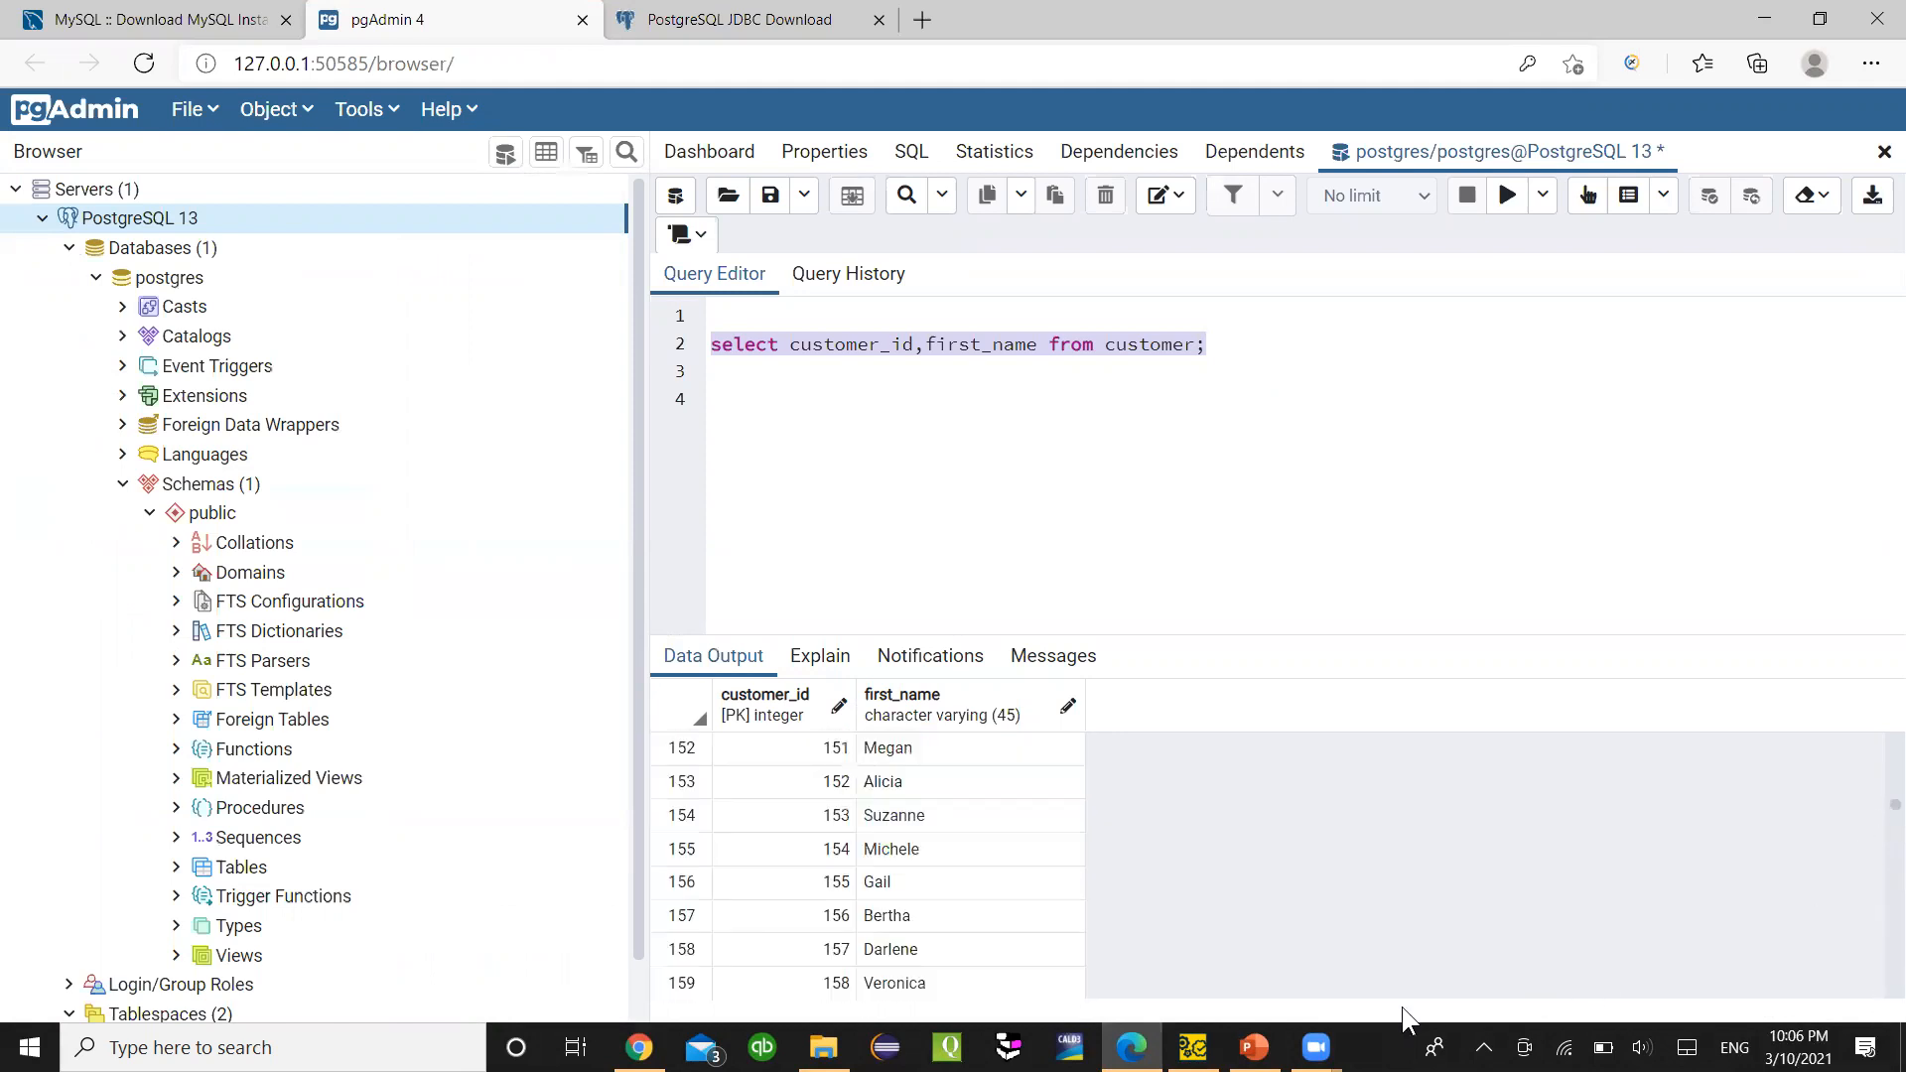
{"action": "left_click", "coordinate": [1192, 1047]}
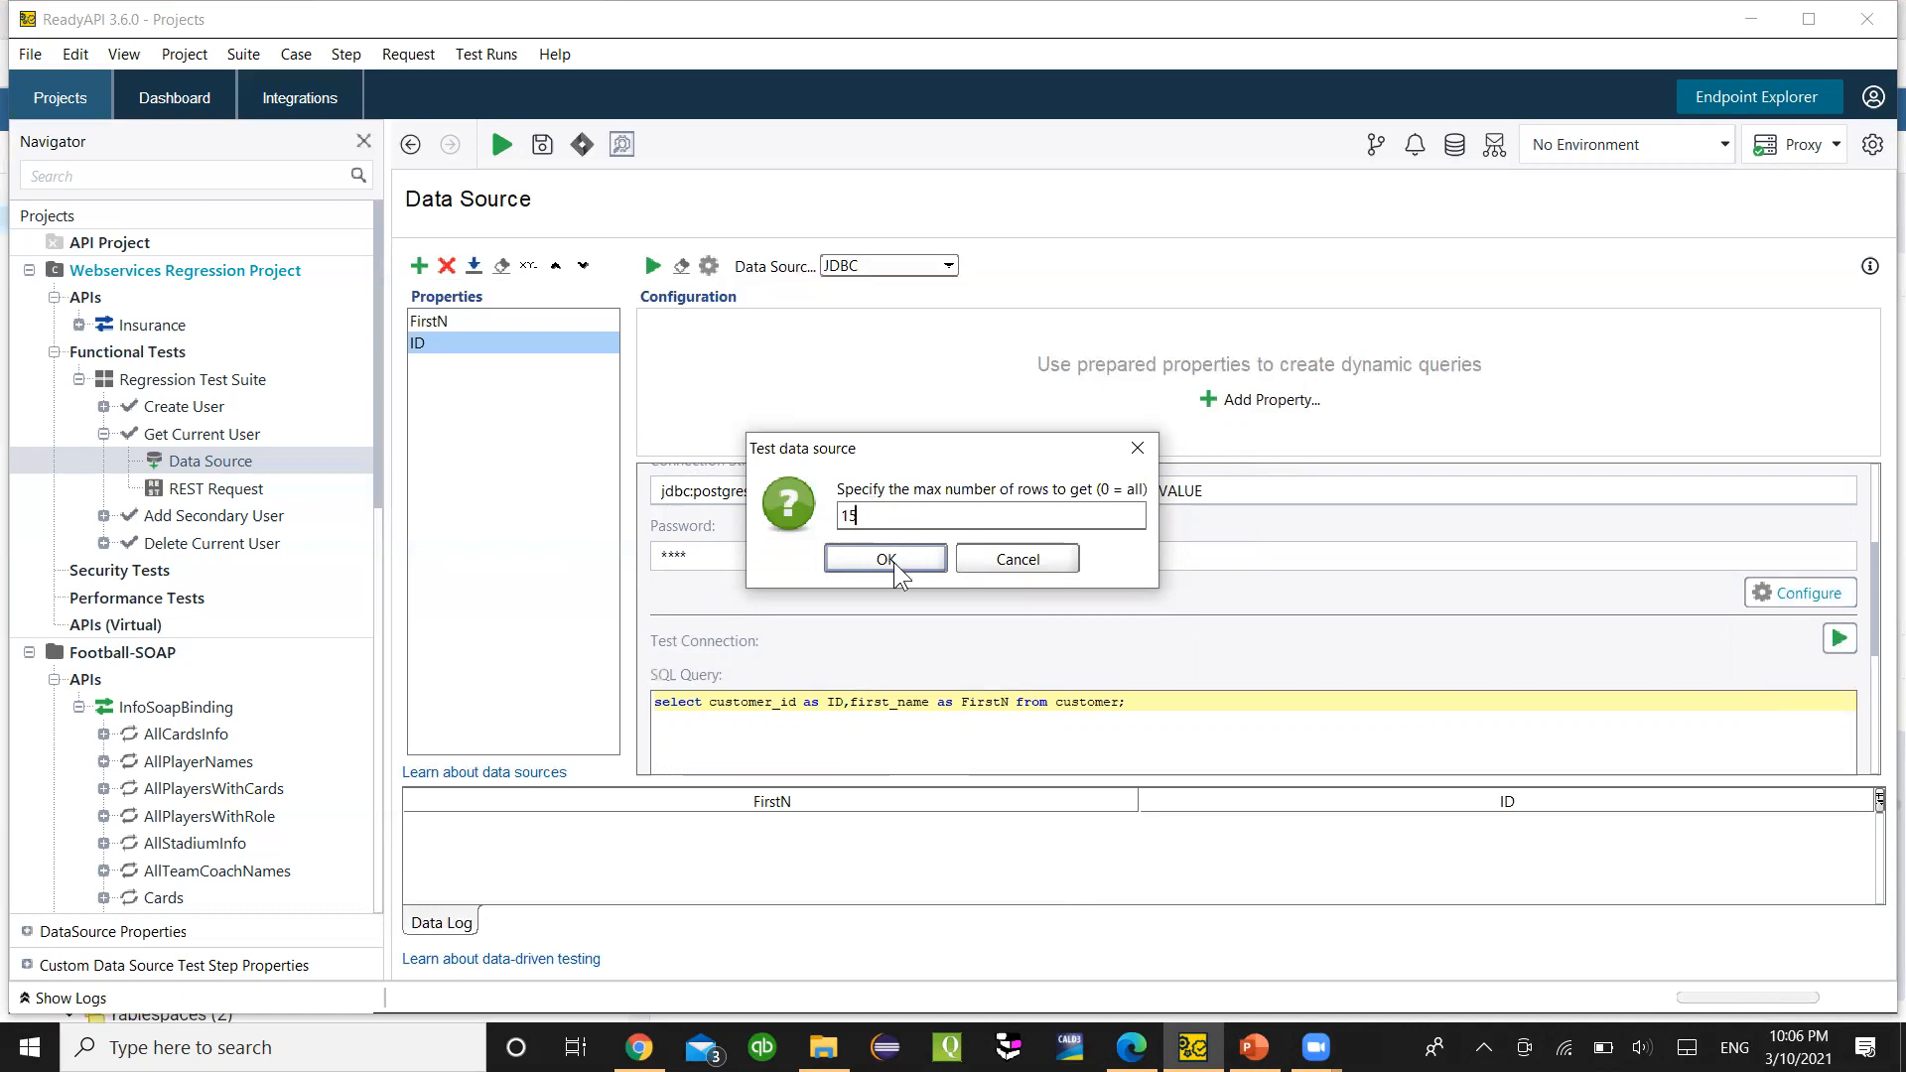
- Run the test with 15 max rows and scroll through the fetched FirstN and ID rows
{"action": "left_click", "coordinate": [874, 558]}
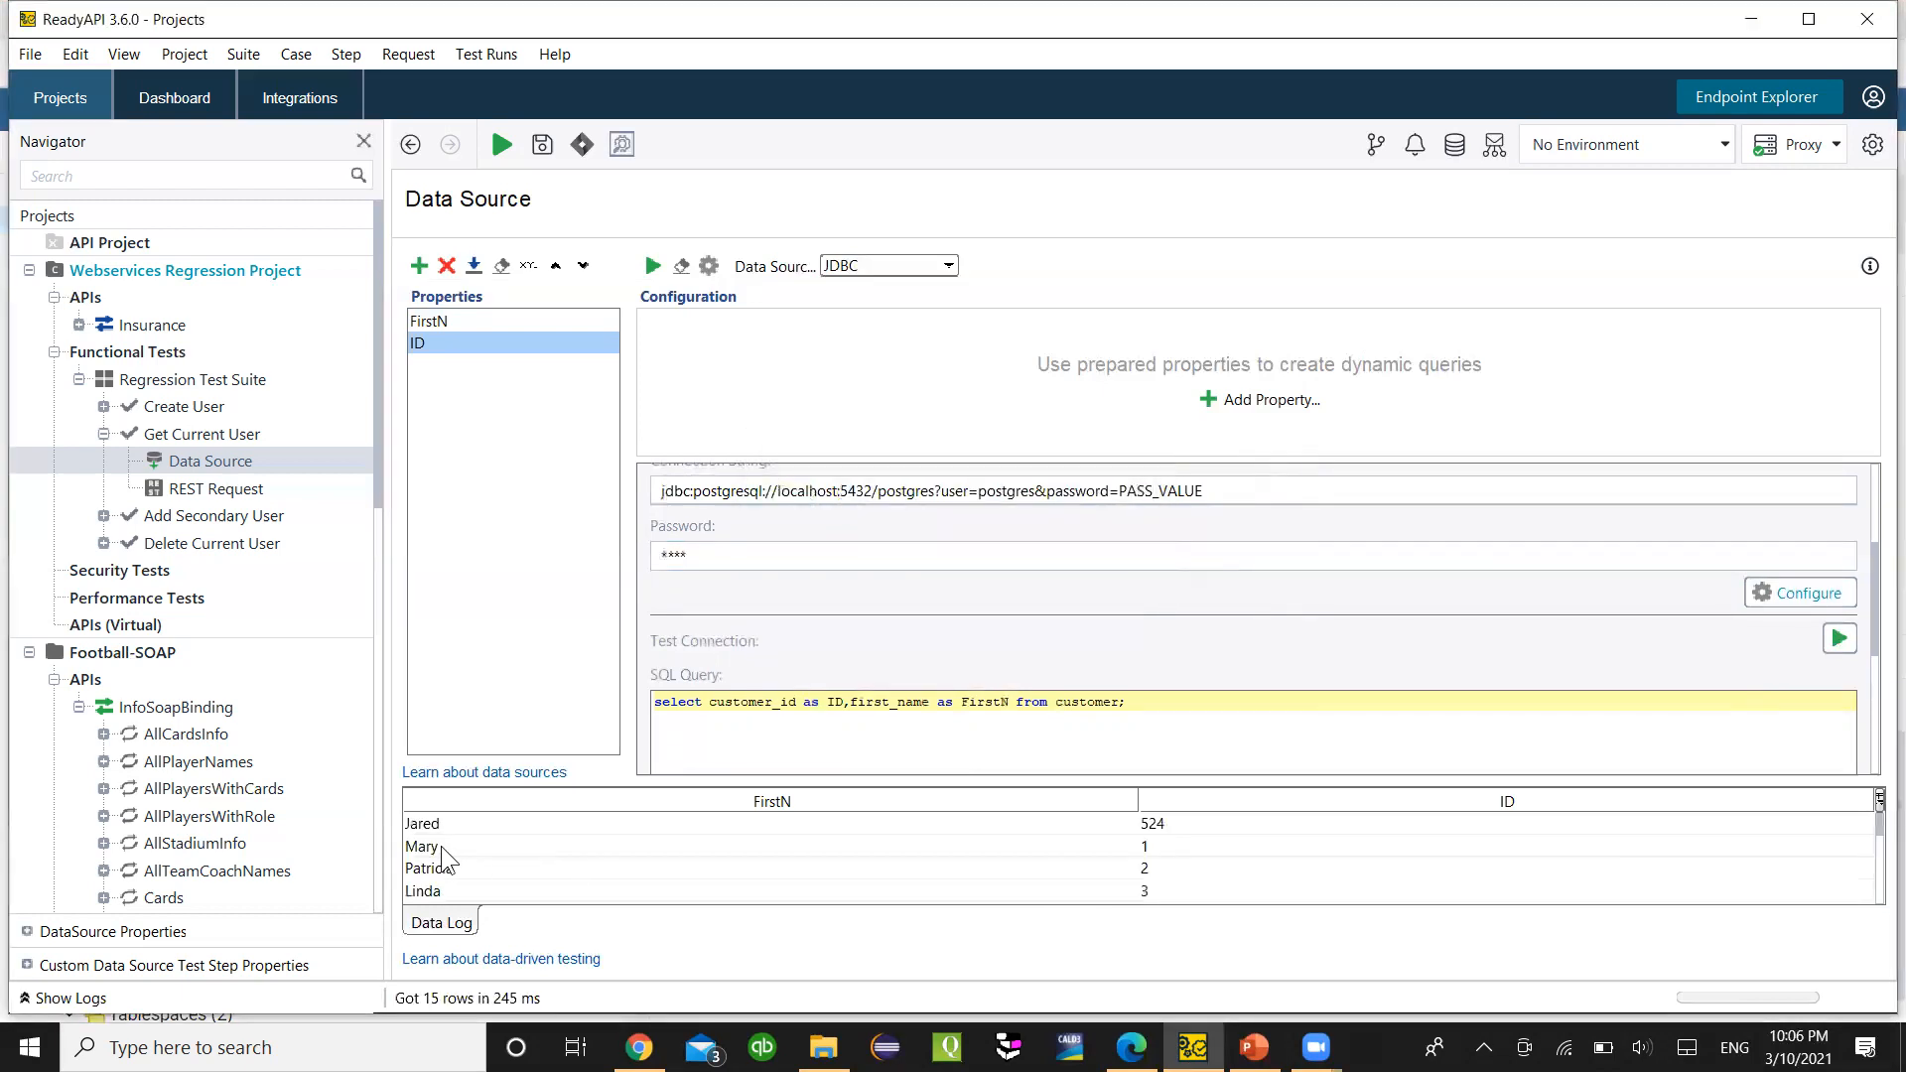
{"action": "scroll", "coordinate": [438, 845], "scroll_direction": "down", "scroll_amount": 1}
{"action": "scroll", "coordinate": [438, 846], "scroll_direction": "up", "scroll_amount": 3}
{"action": "scroll", "coordinate": [439, 845], "scroll_direction": "up", "scroll_amount": 1}
{"action": "scroll", "coordinate": [564, 881], "scroll_direction": "down", "scroll_amount": 2}
{"action": "scroll", "coordinate": [564, 871], "scroll_direction": "down", "scroll_amount": 1}
{"action": "scroll", "coordinate": [504, 871], "scroll_direction": "up", "scroll_amount": 4}
{"action": "scroll", "coordinate": [505, 871], "scroll_direction": "down", "scroll_amount": 1}
{"action": "scroll", "coordinate": [504, 871], "scroll_direction": "down", "scroll_amount": 3}
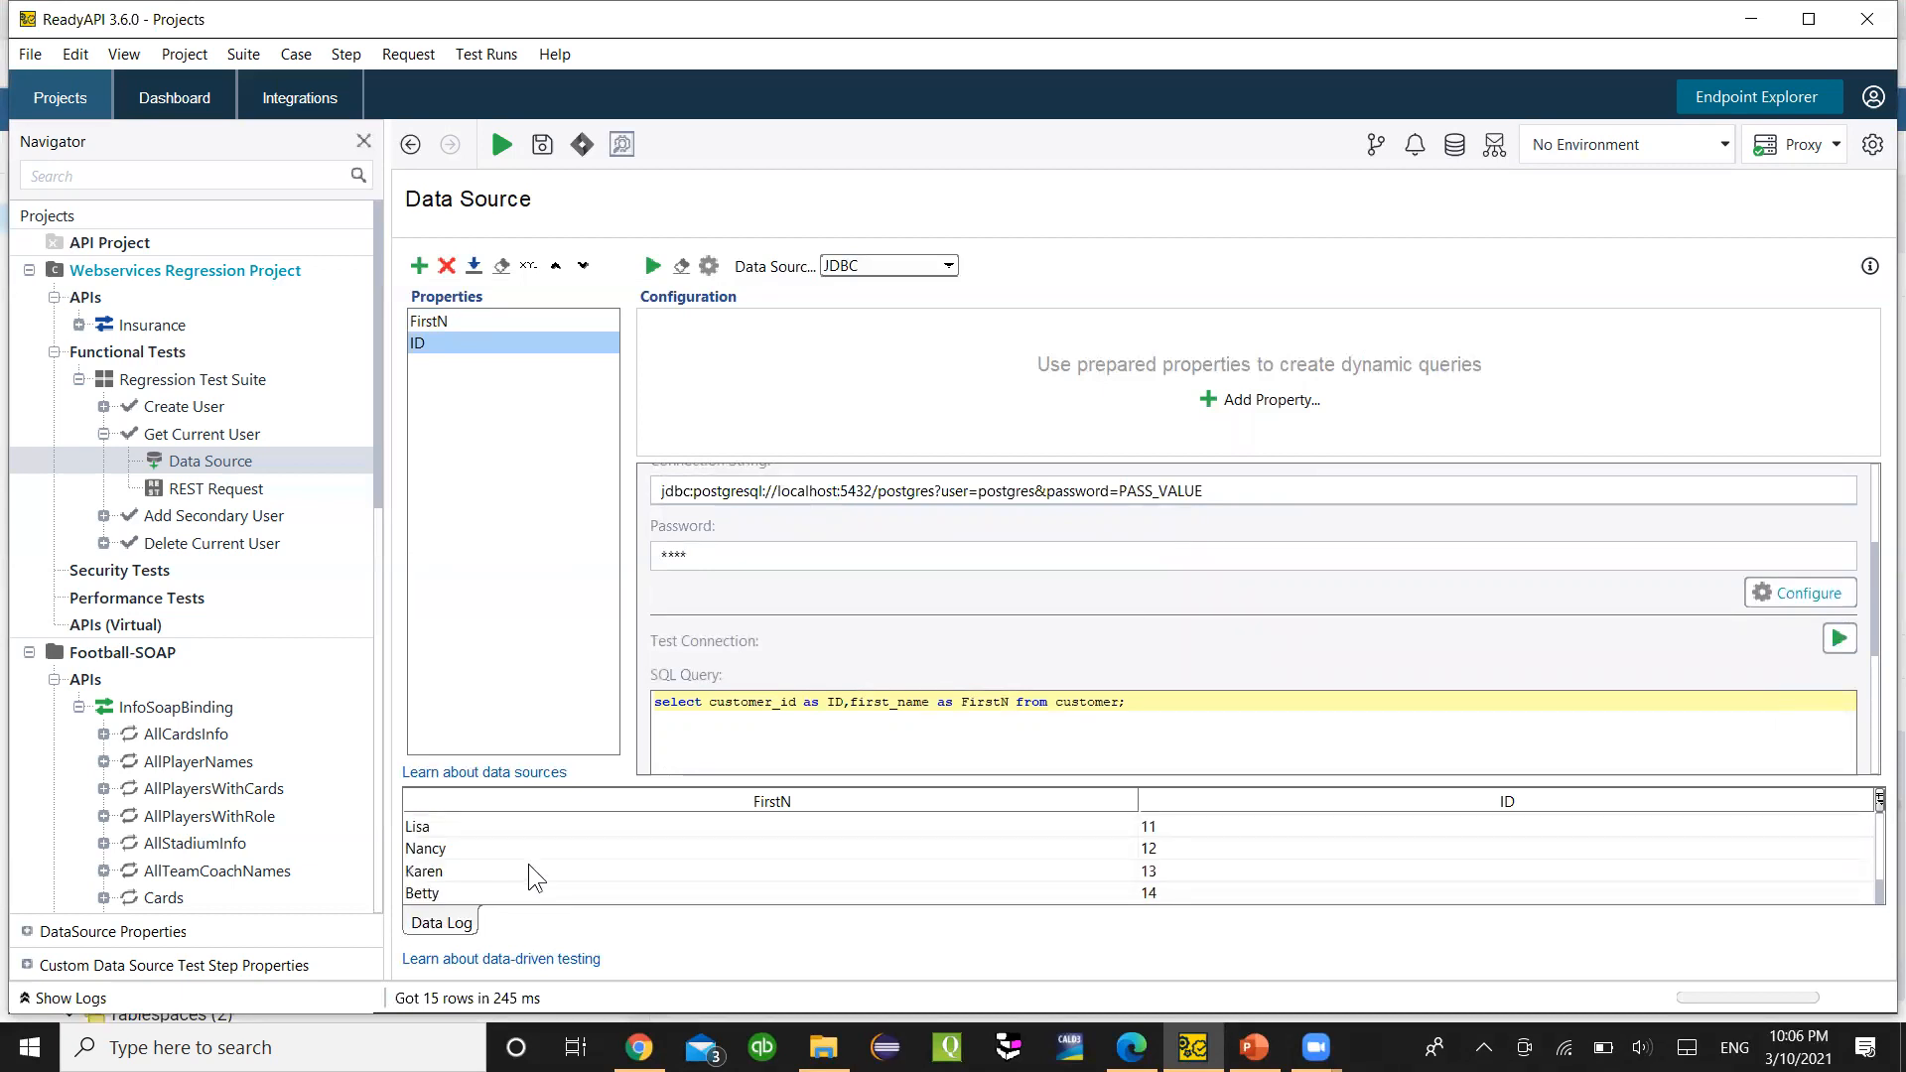
{"action": "scroll", "coordinate": [614, 860], "scroll_direction": "up", "scroll_amount": 4}
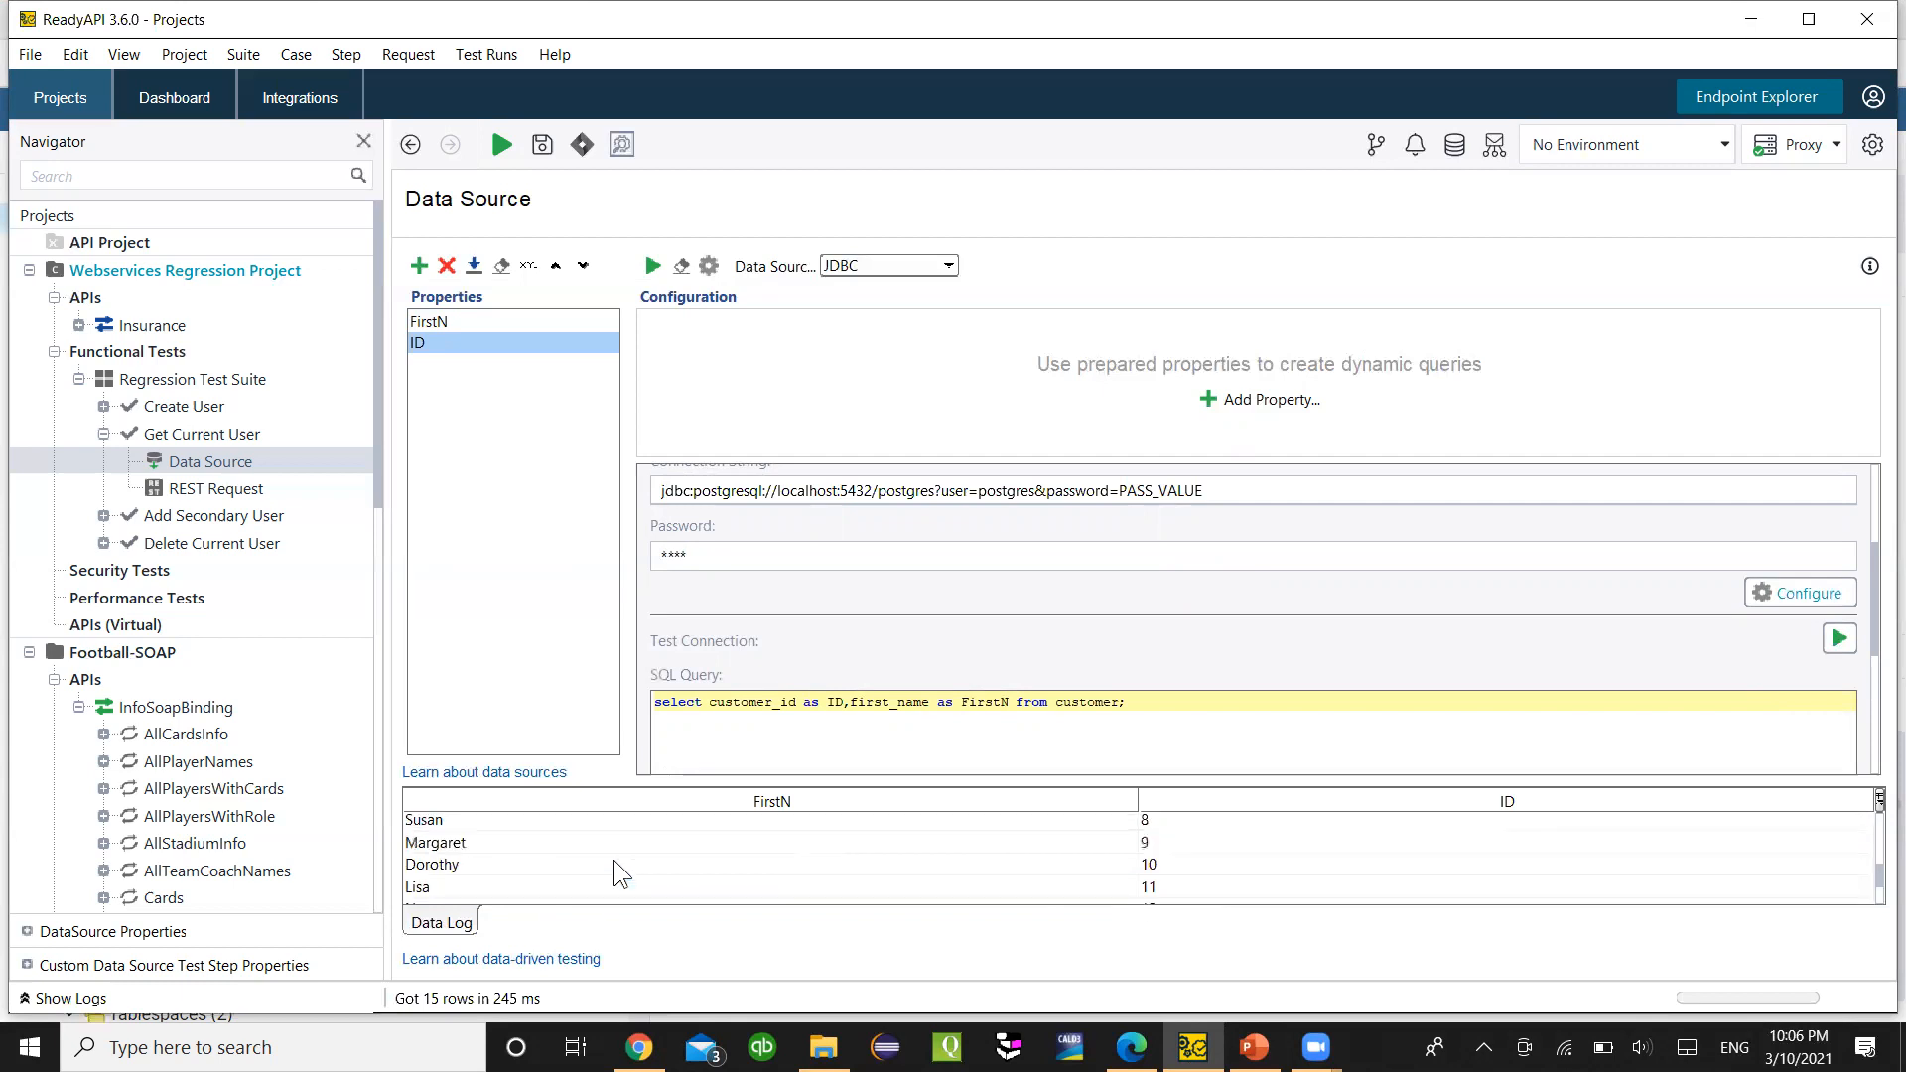
{"action": "scroll", "coordinate": [703, 821], "scroll_direction": "down", "scroll_amount": 3}
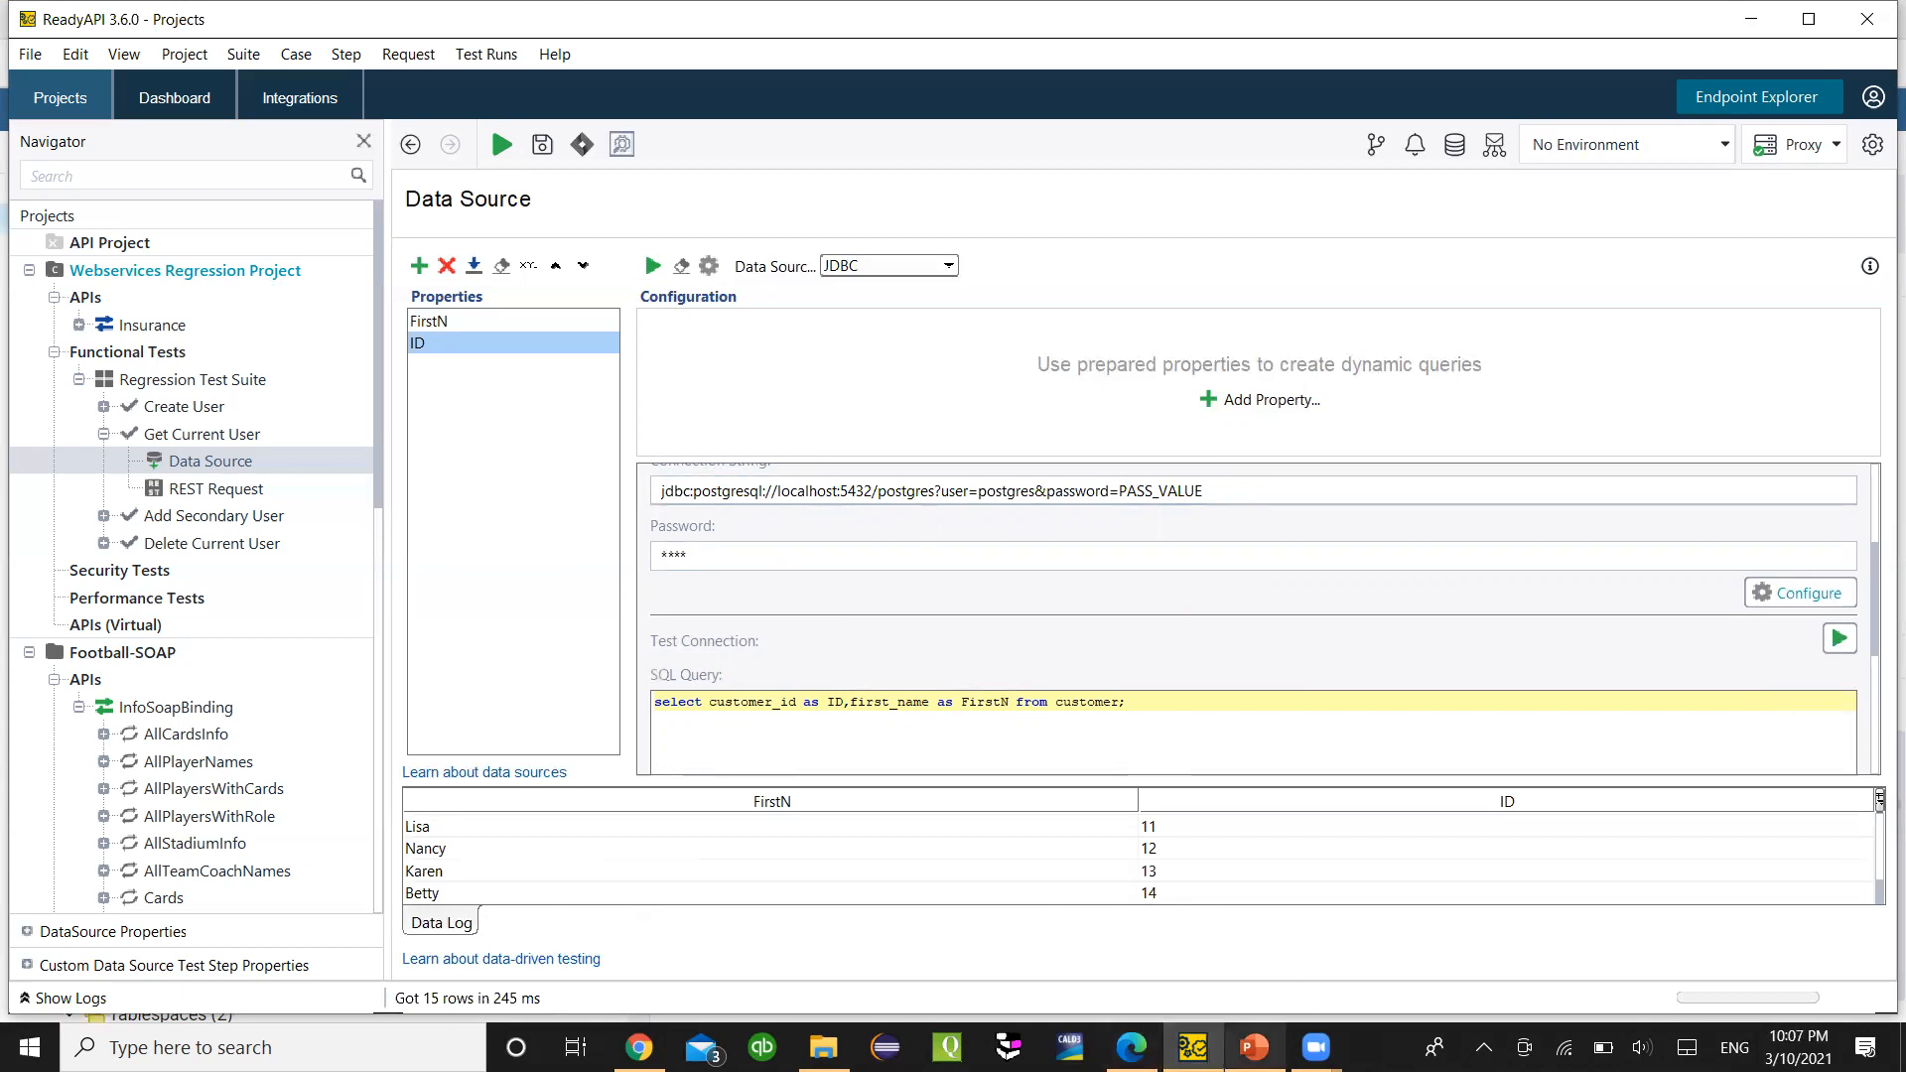
- Compare the fetched rows against pgAdmin's customer query results
{"action": "left_click", "coordinate": [1131, 1047]}
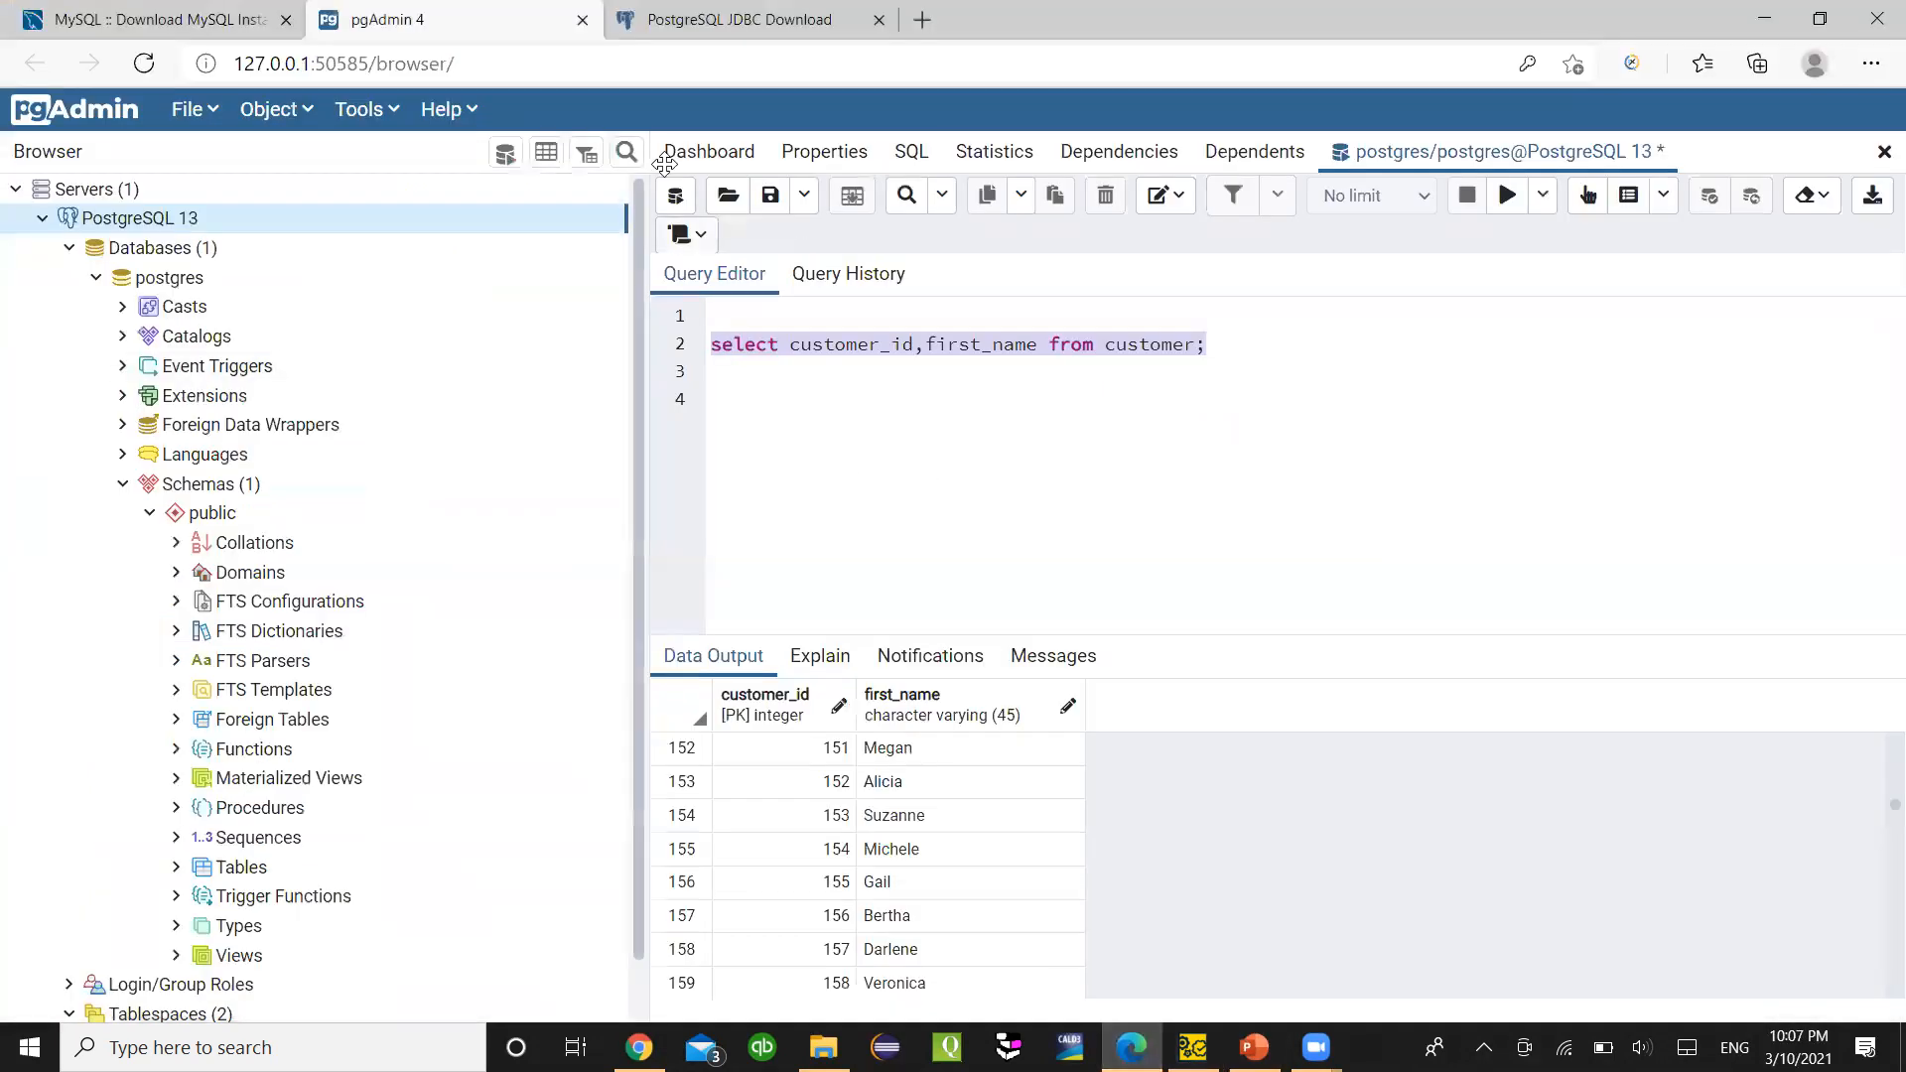
{"action": "left_click", "coordinate": [1278, 361]}
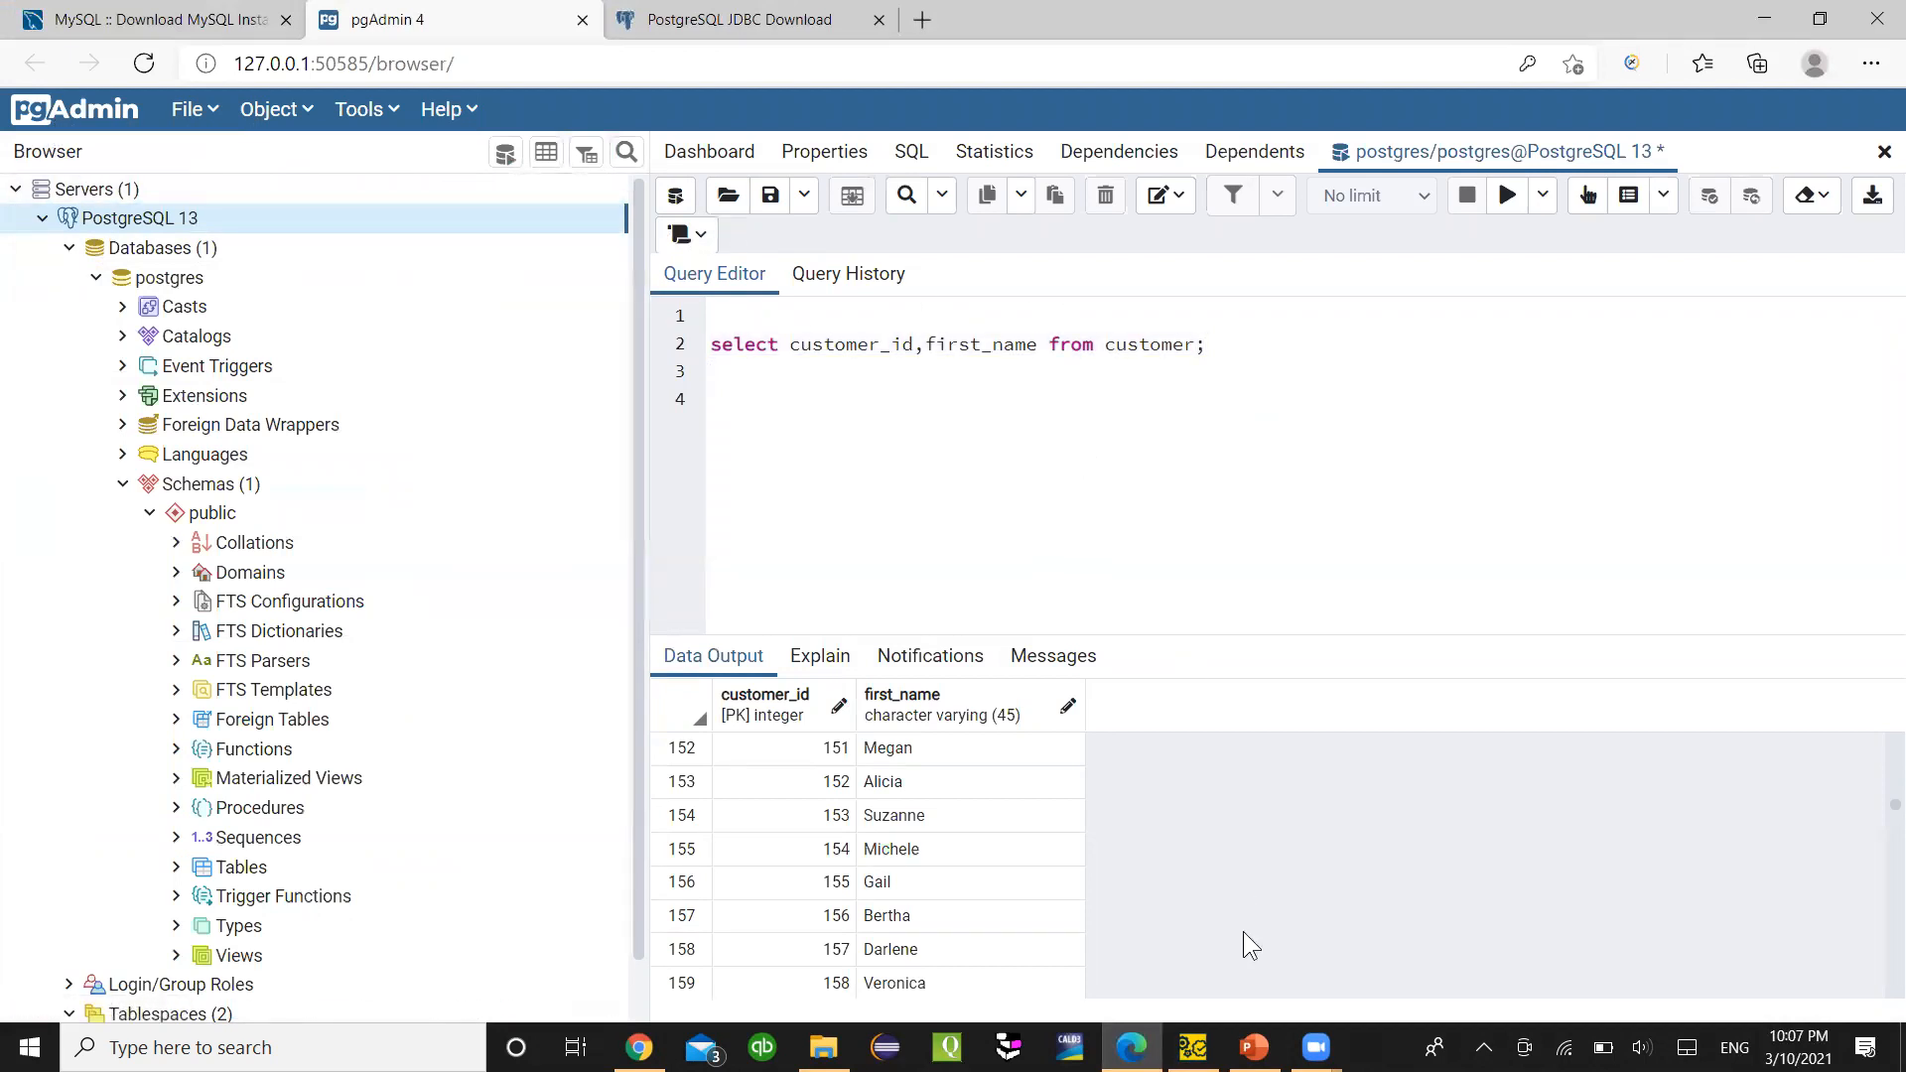
{"action": "left_click", "coordinate": [1192, 1047]}
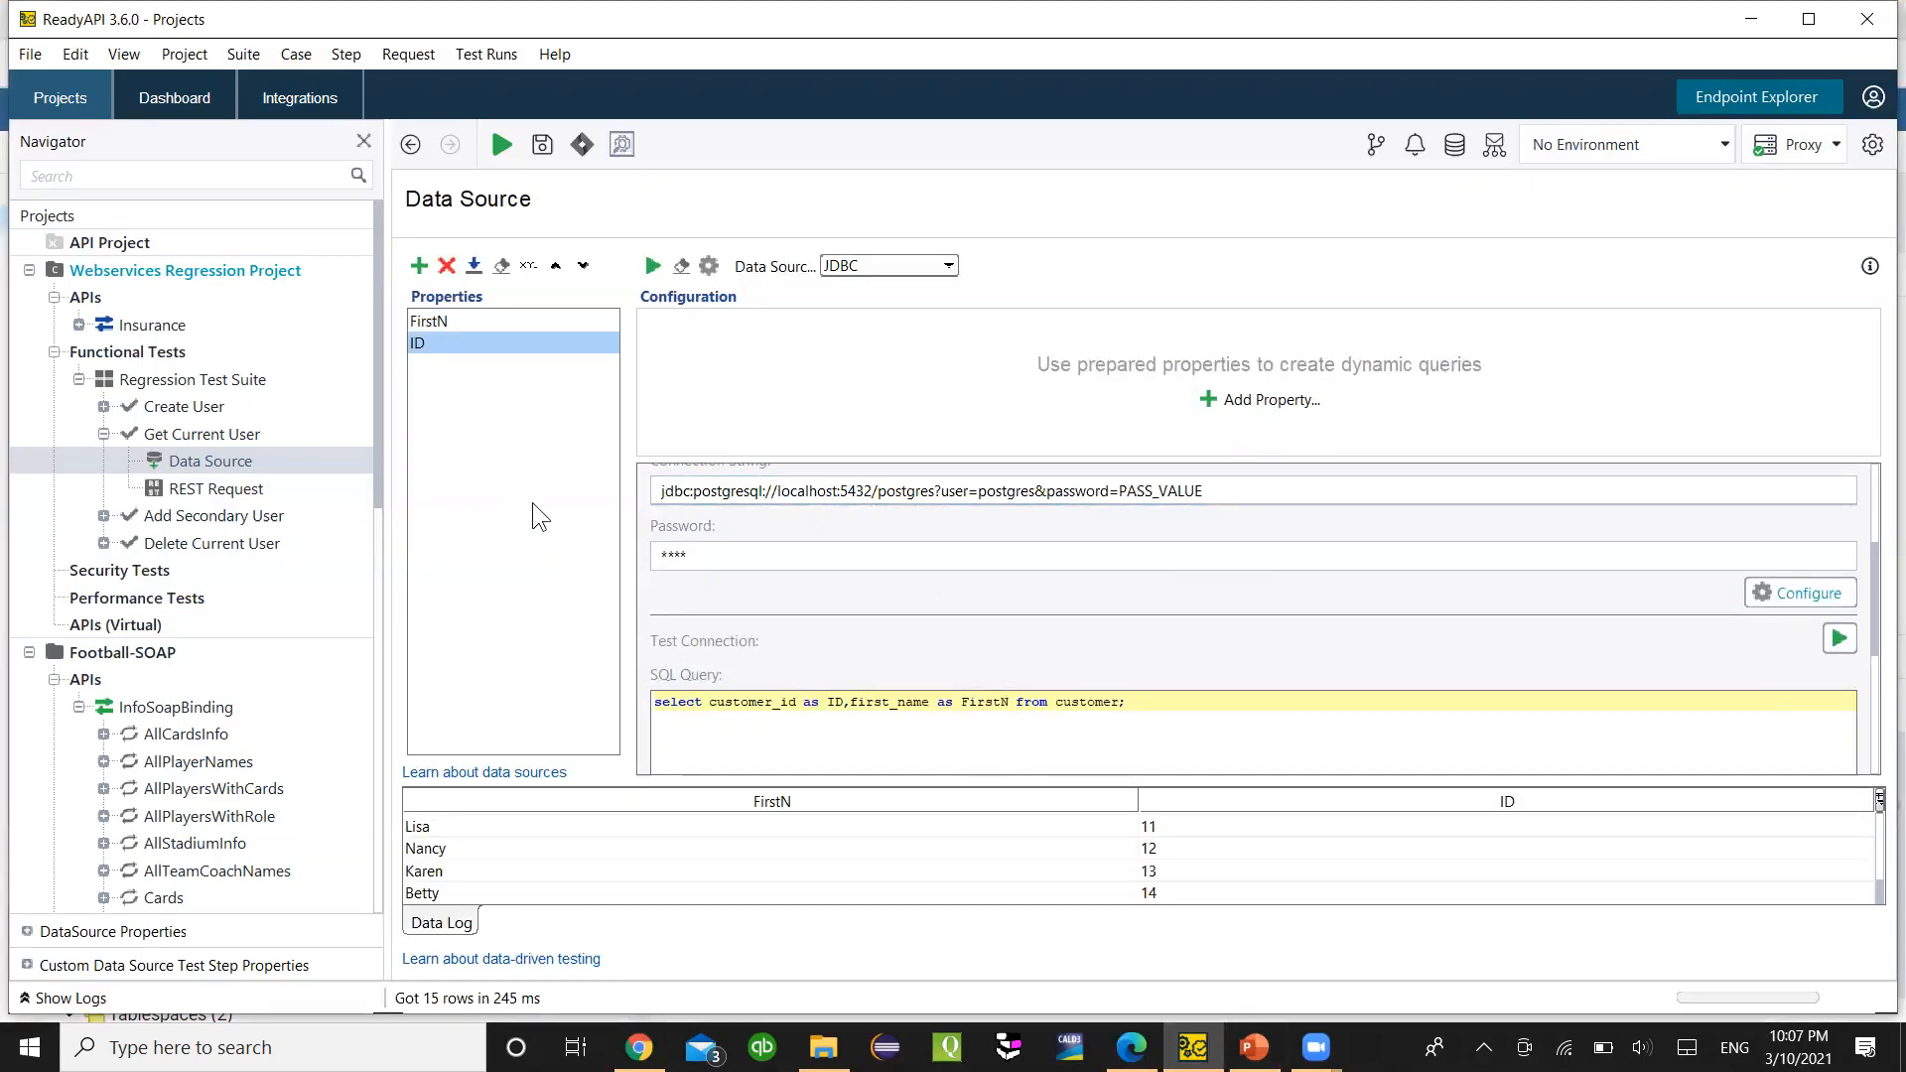
{"action": "scroll", "coordinate": [705, 595], "scroll_direction": "up", "scroll_amount": 3}
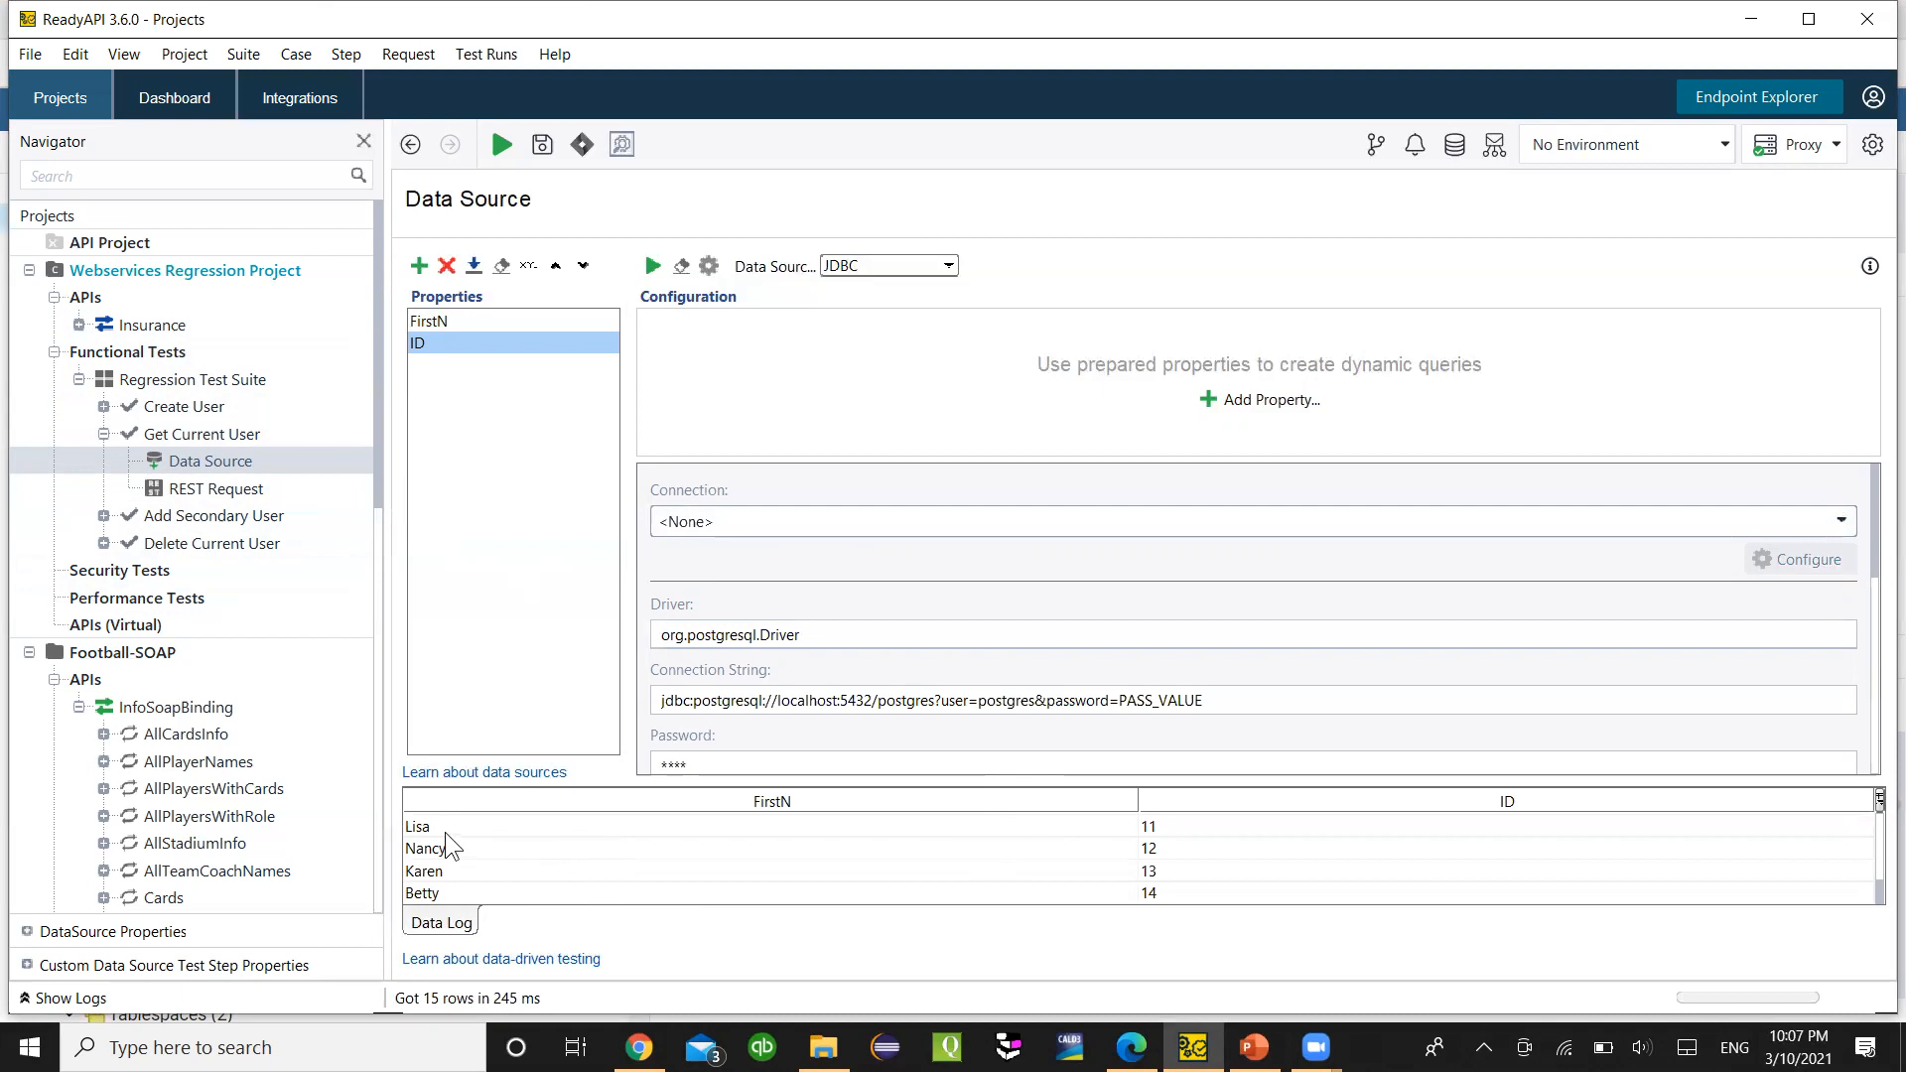
- Scroll through the 15 fetched customer rows, cross-checking them against pgAdmin's query results
{"action": "scroll", "coordinate": [444, 846], "scroll_direction": "up", "scroll_amount": 4}
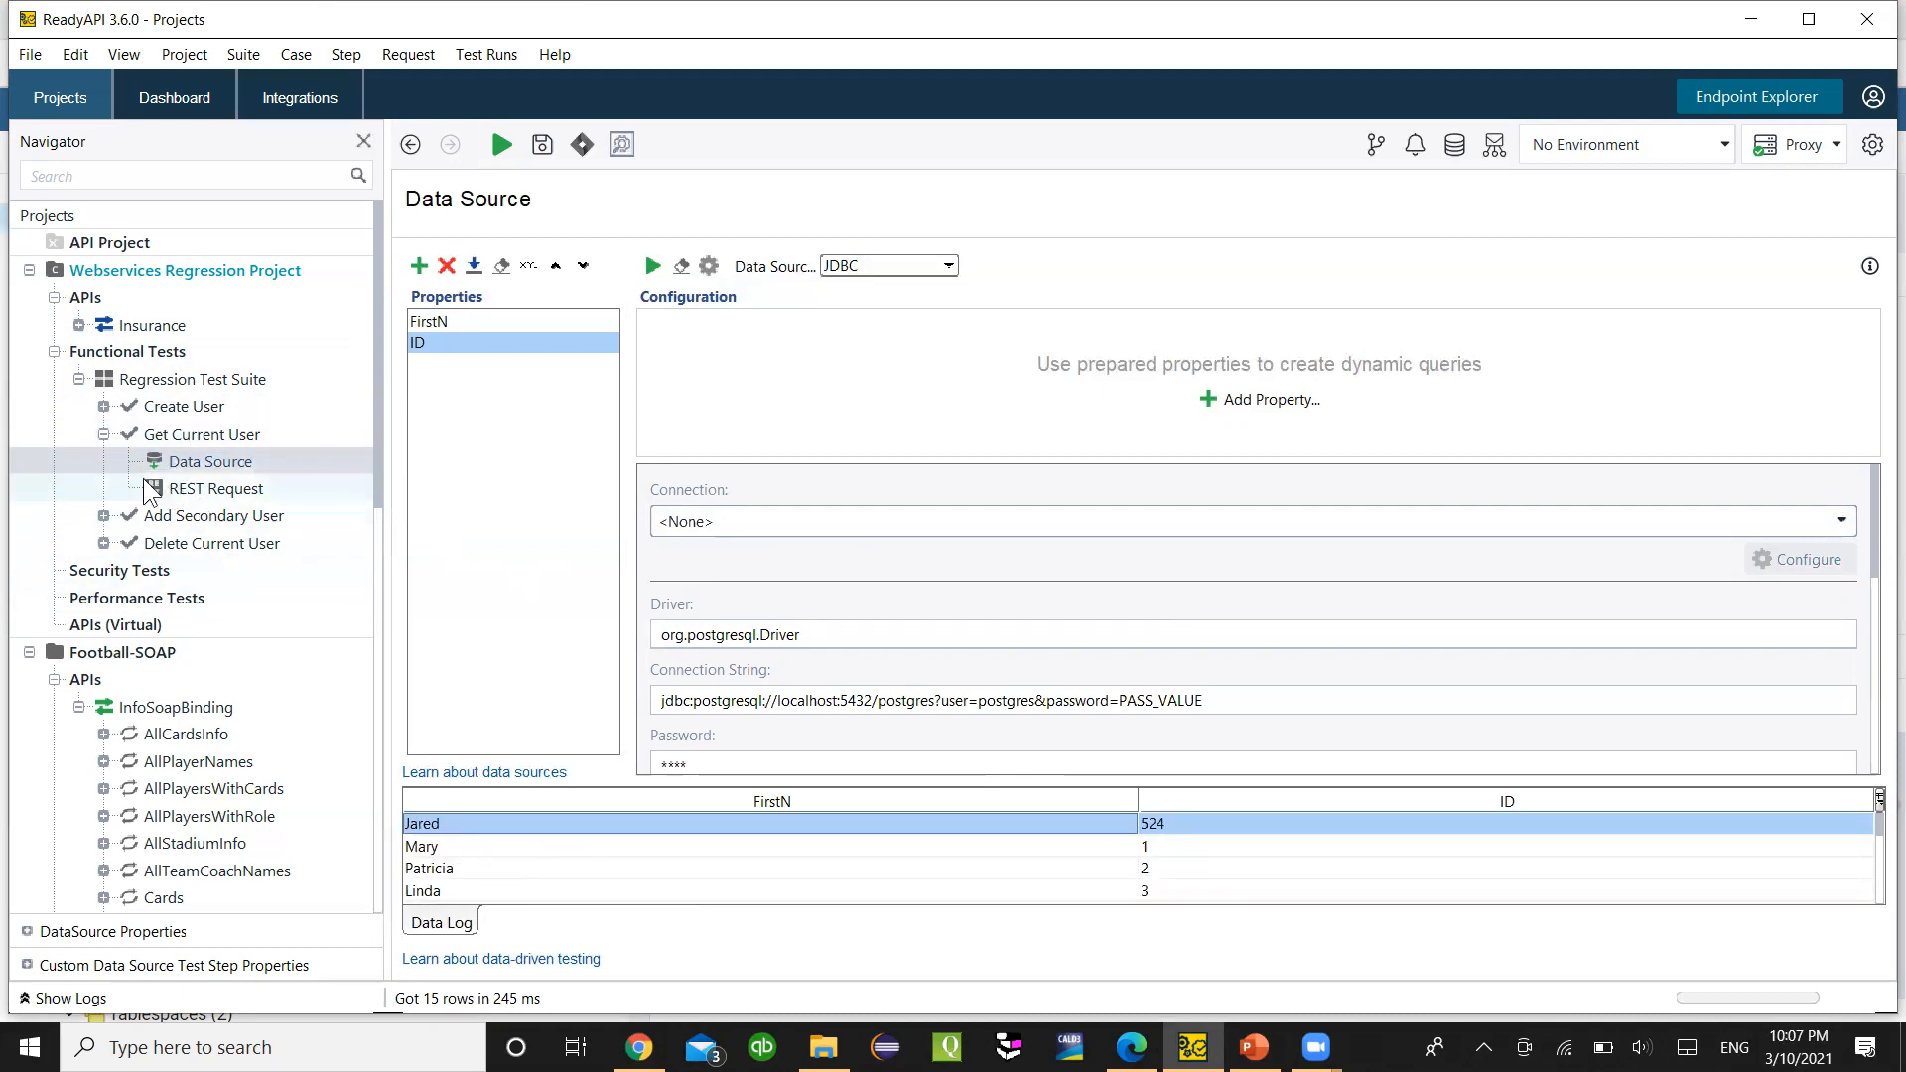
{"action": "scroll", "coordinate": [536, 840], "scroll_direction": "down", "scroll_amount": 4}
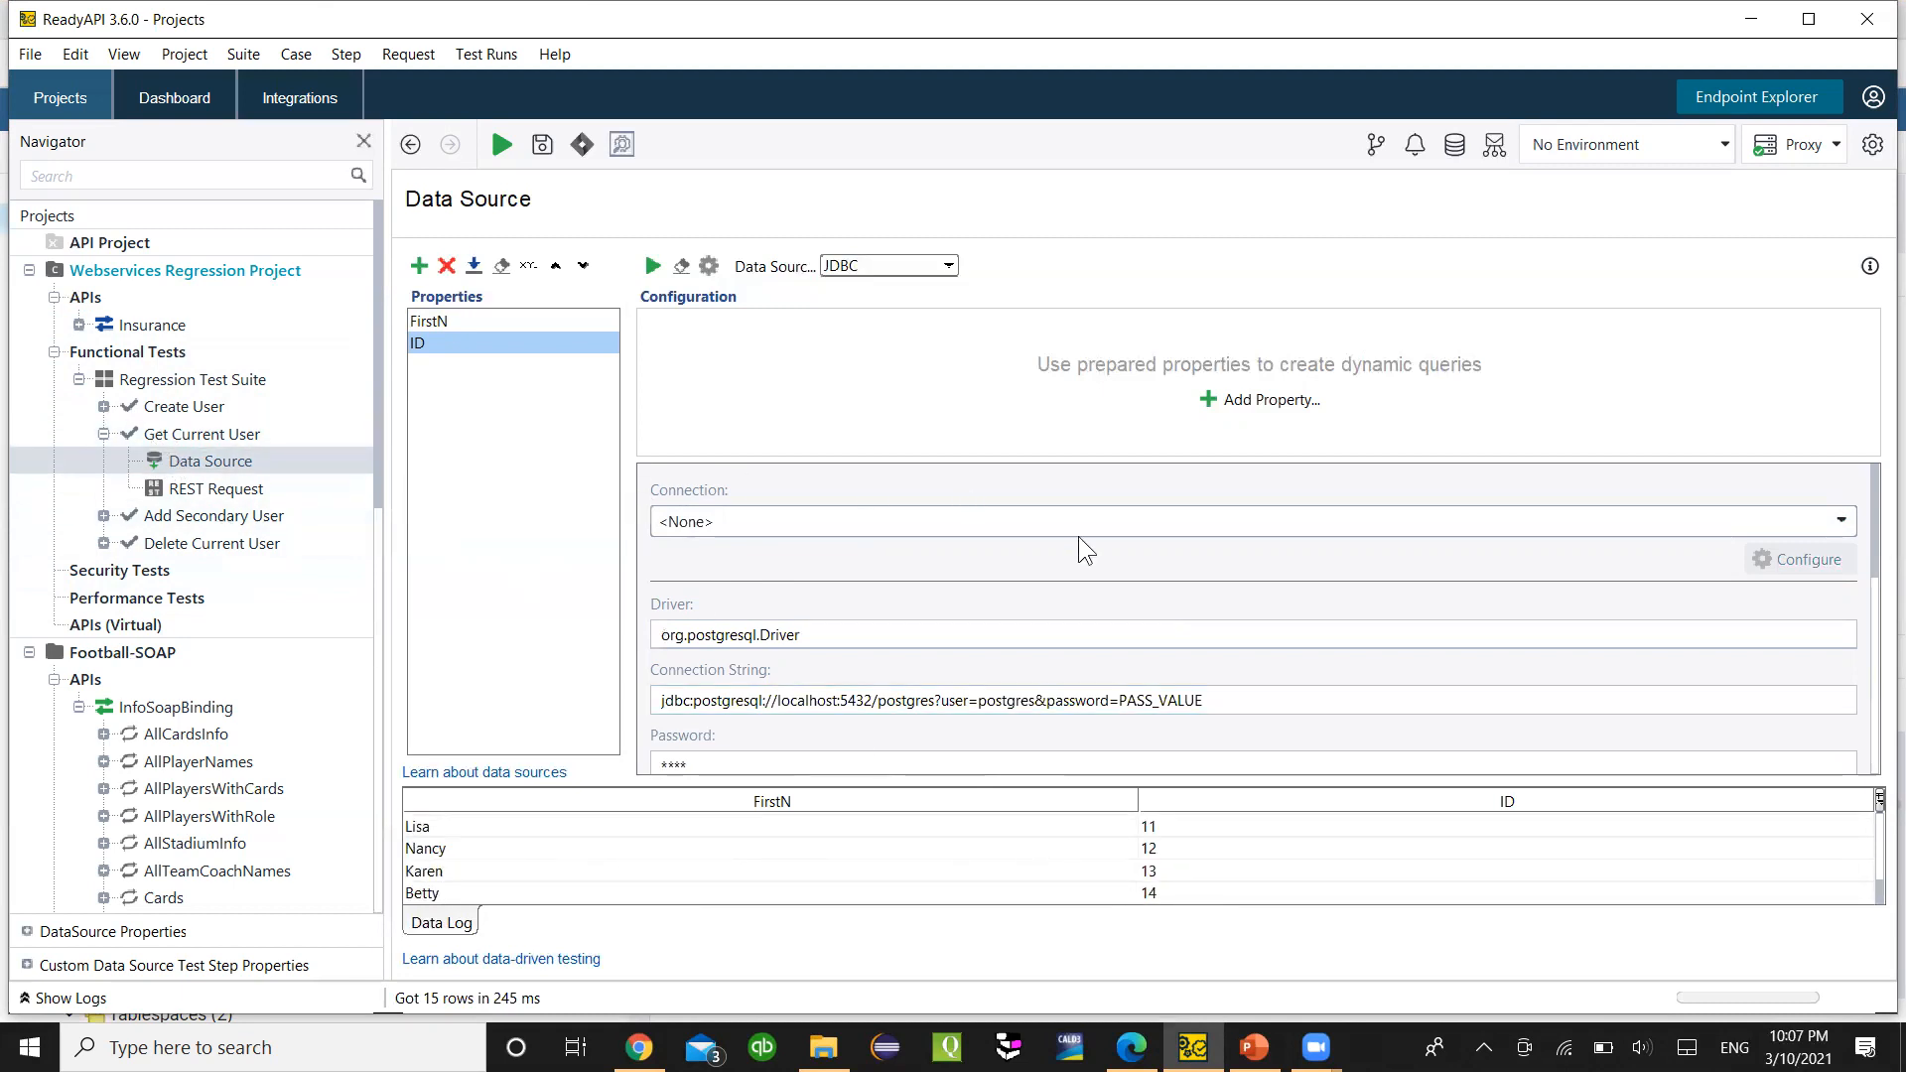
{"action": "left_click", "coordinate": [1131, 1047]}
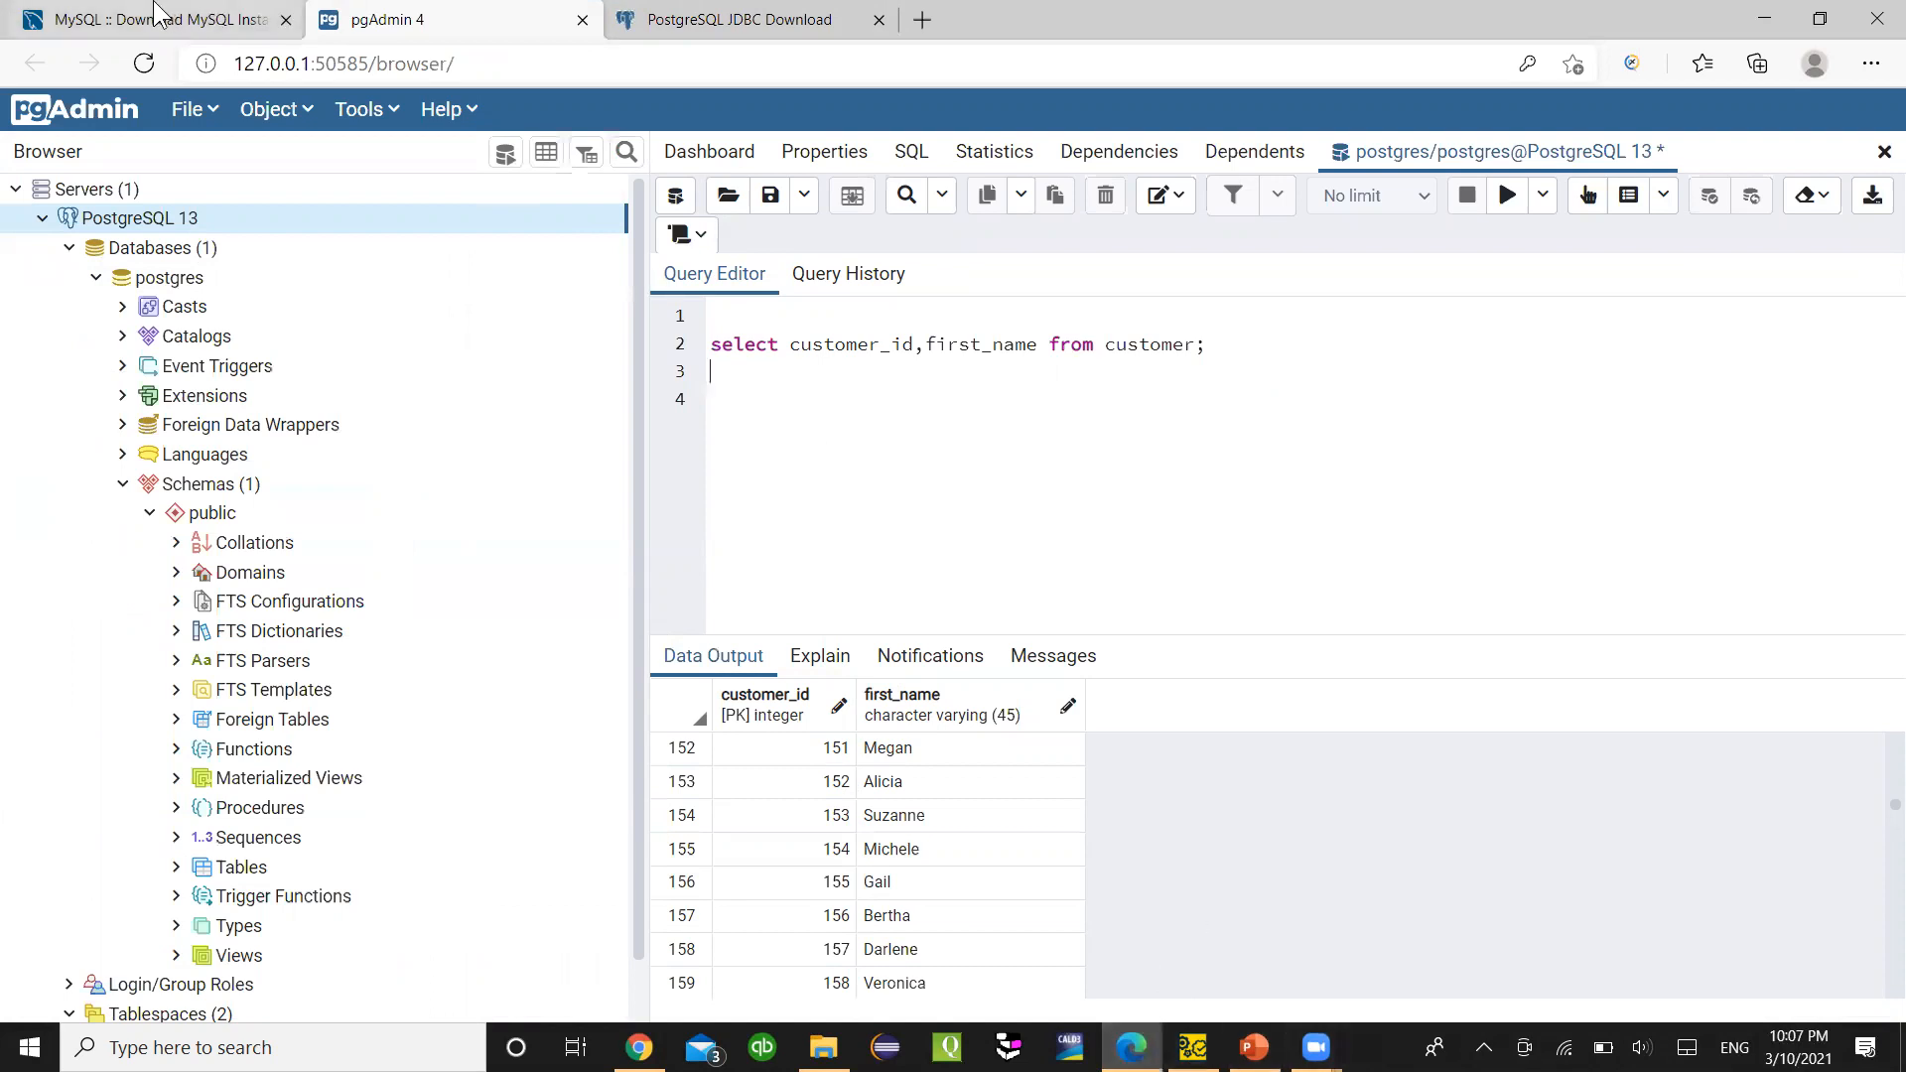
{"action": "left_click", "coordinate": [1192, 1048]}
{"action": "scroll", "coordinate": [169, 596], "scroll_direction": "down", "scroll_amount": 3}
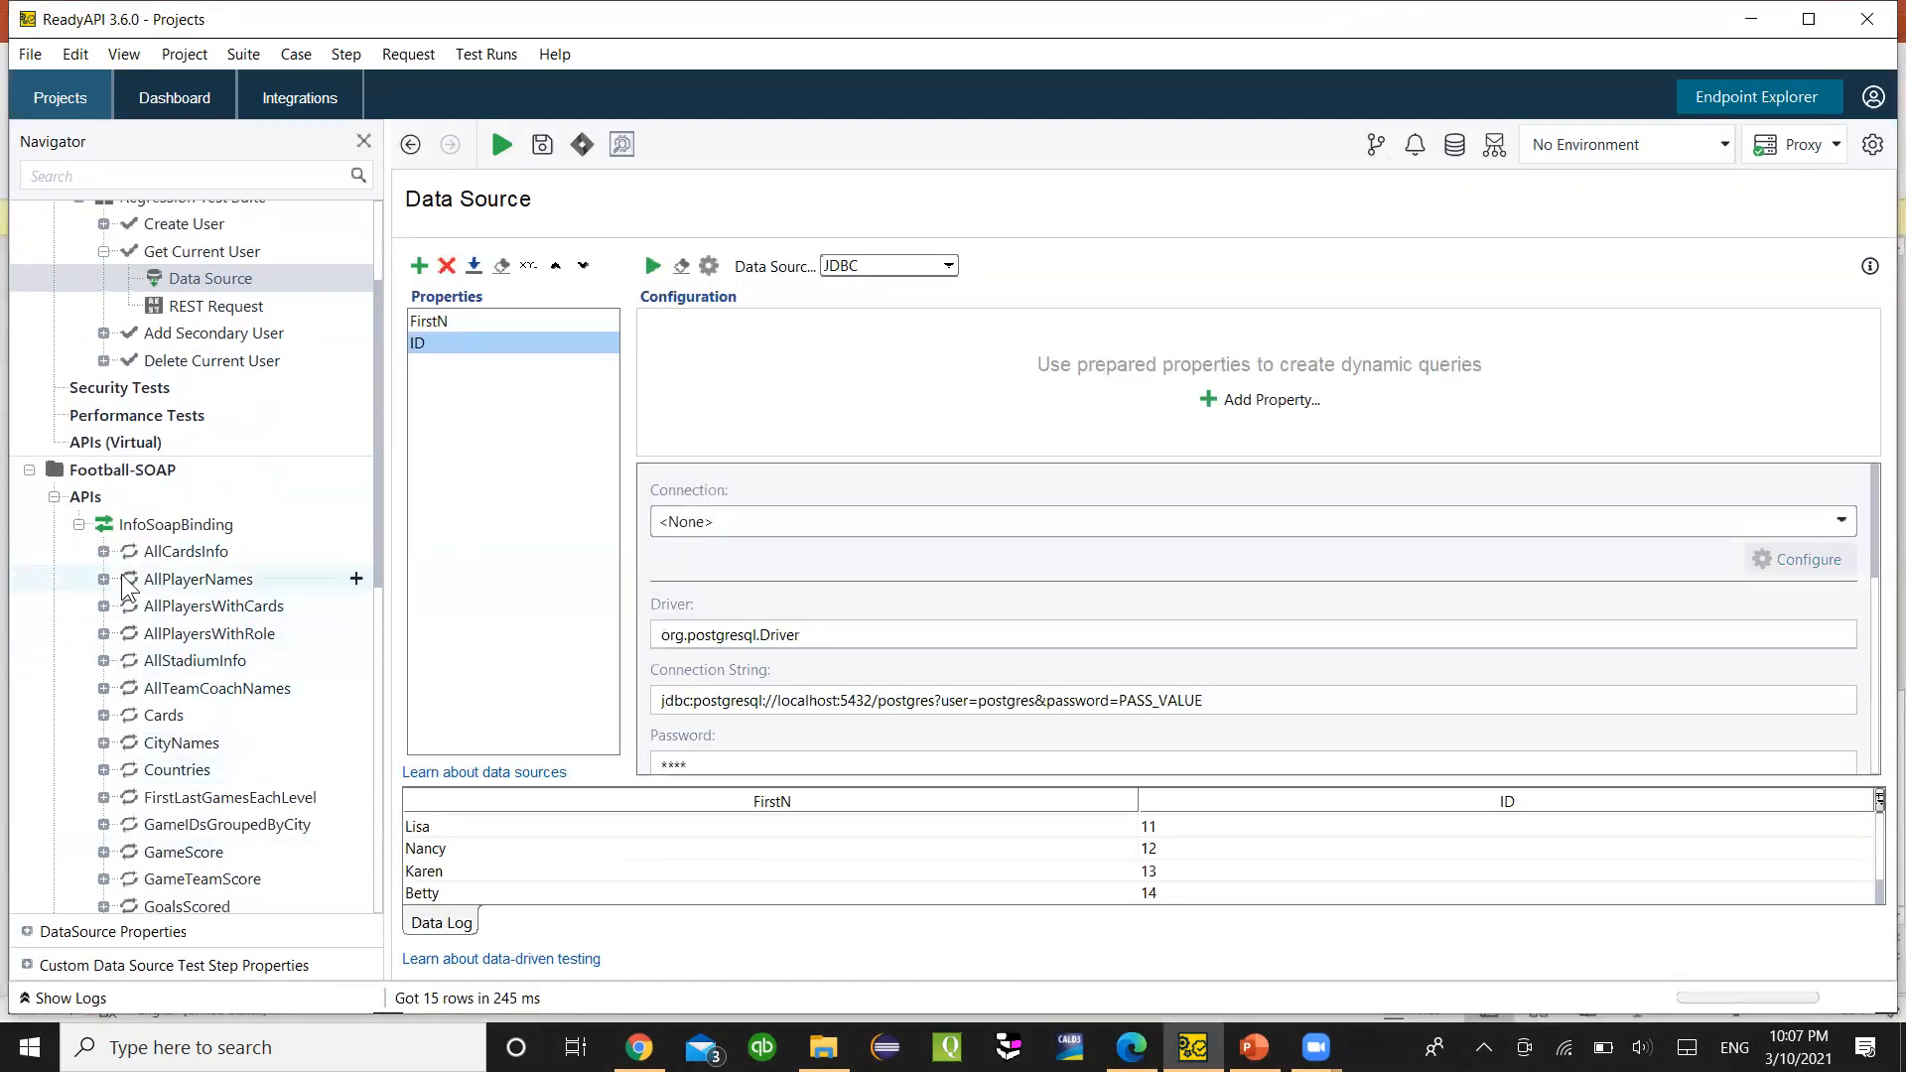
{"action": "scroll", "coordinate": [189, 583], "scroll_direction": "up", "scroll_amount": 2}
{"action": "scroll", "coordinate": [191, 779], "scroll_direction": "down", "scroll_amount": 2}
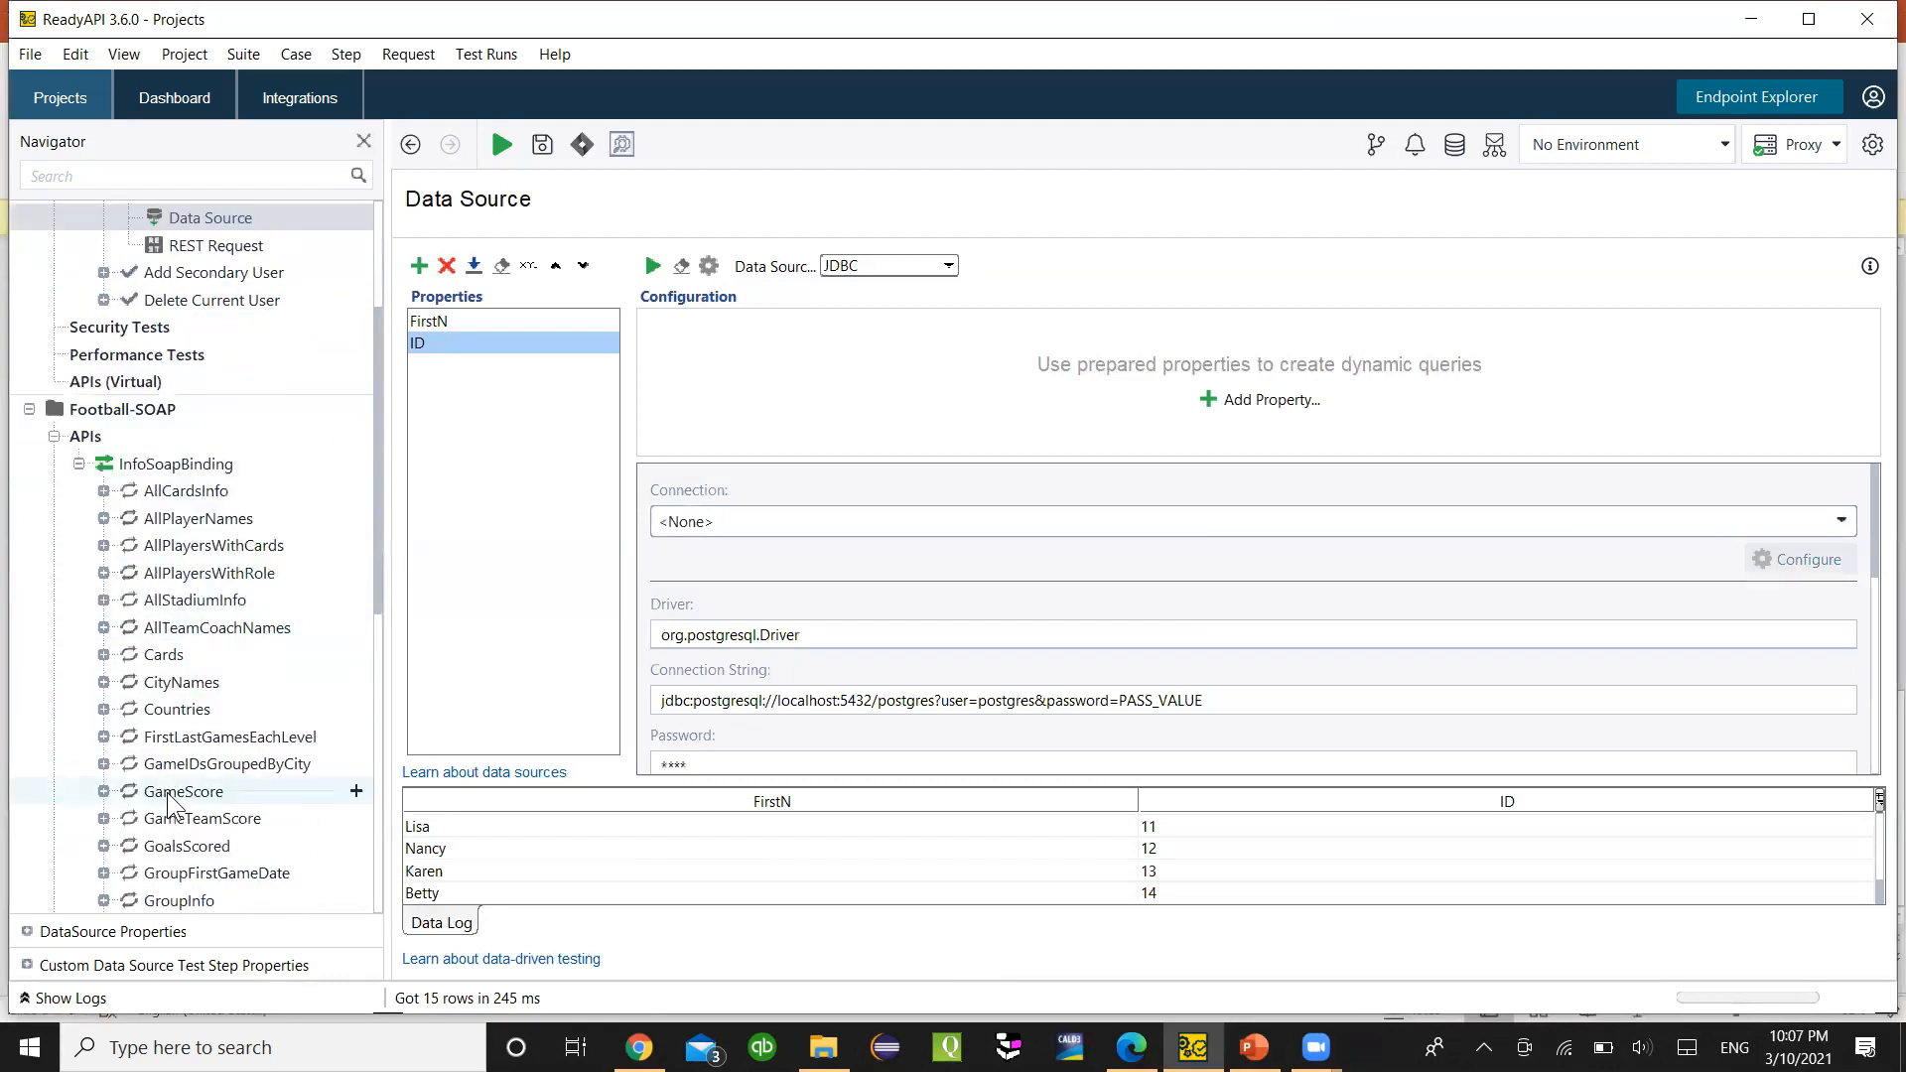
{"action": "scroll", "coordinate": [162, 755], "scroll_direction": "down", "scroll_amount": 4}
{"action": "scroll", "coordinate": [159, 715], "scroll_direction": "down", "scroll_amount": 4}
{"action": "scroll", "coordinate": [164, 699], "scroll_direction": "up", "scroll_amount": 7}
{"action": "scroll", "coordinate": [60, 397], "scroll_direction": "up", "scroll_amount": 3}
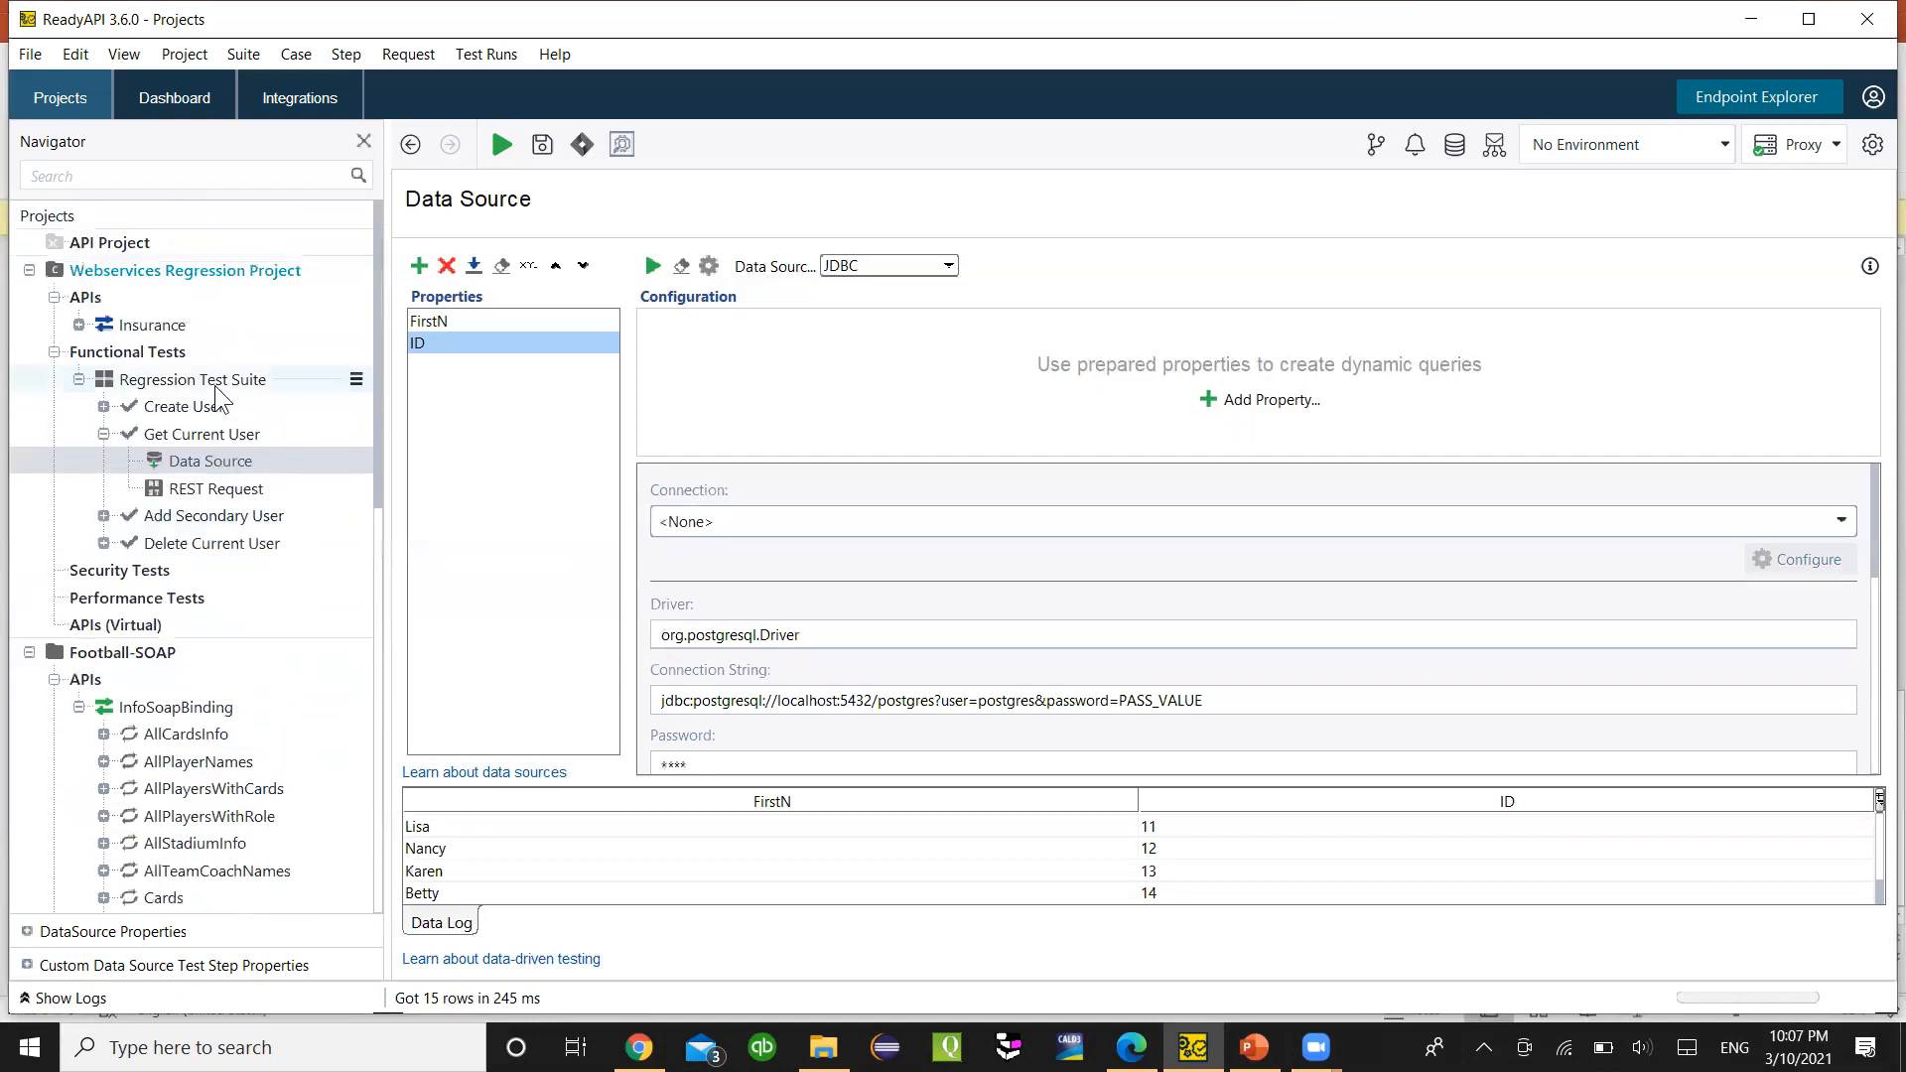
{"action": "left_click", "coordinate": [674, 768]}
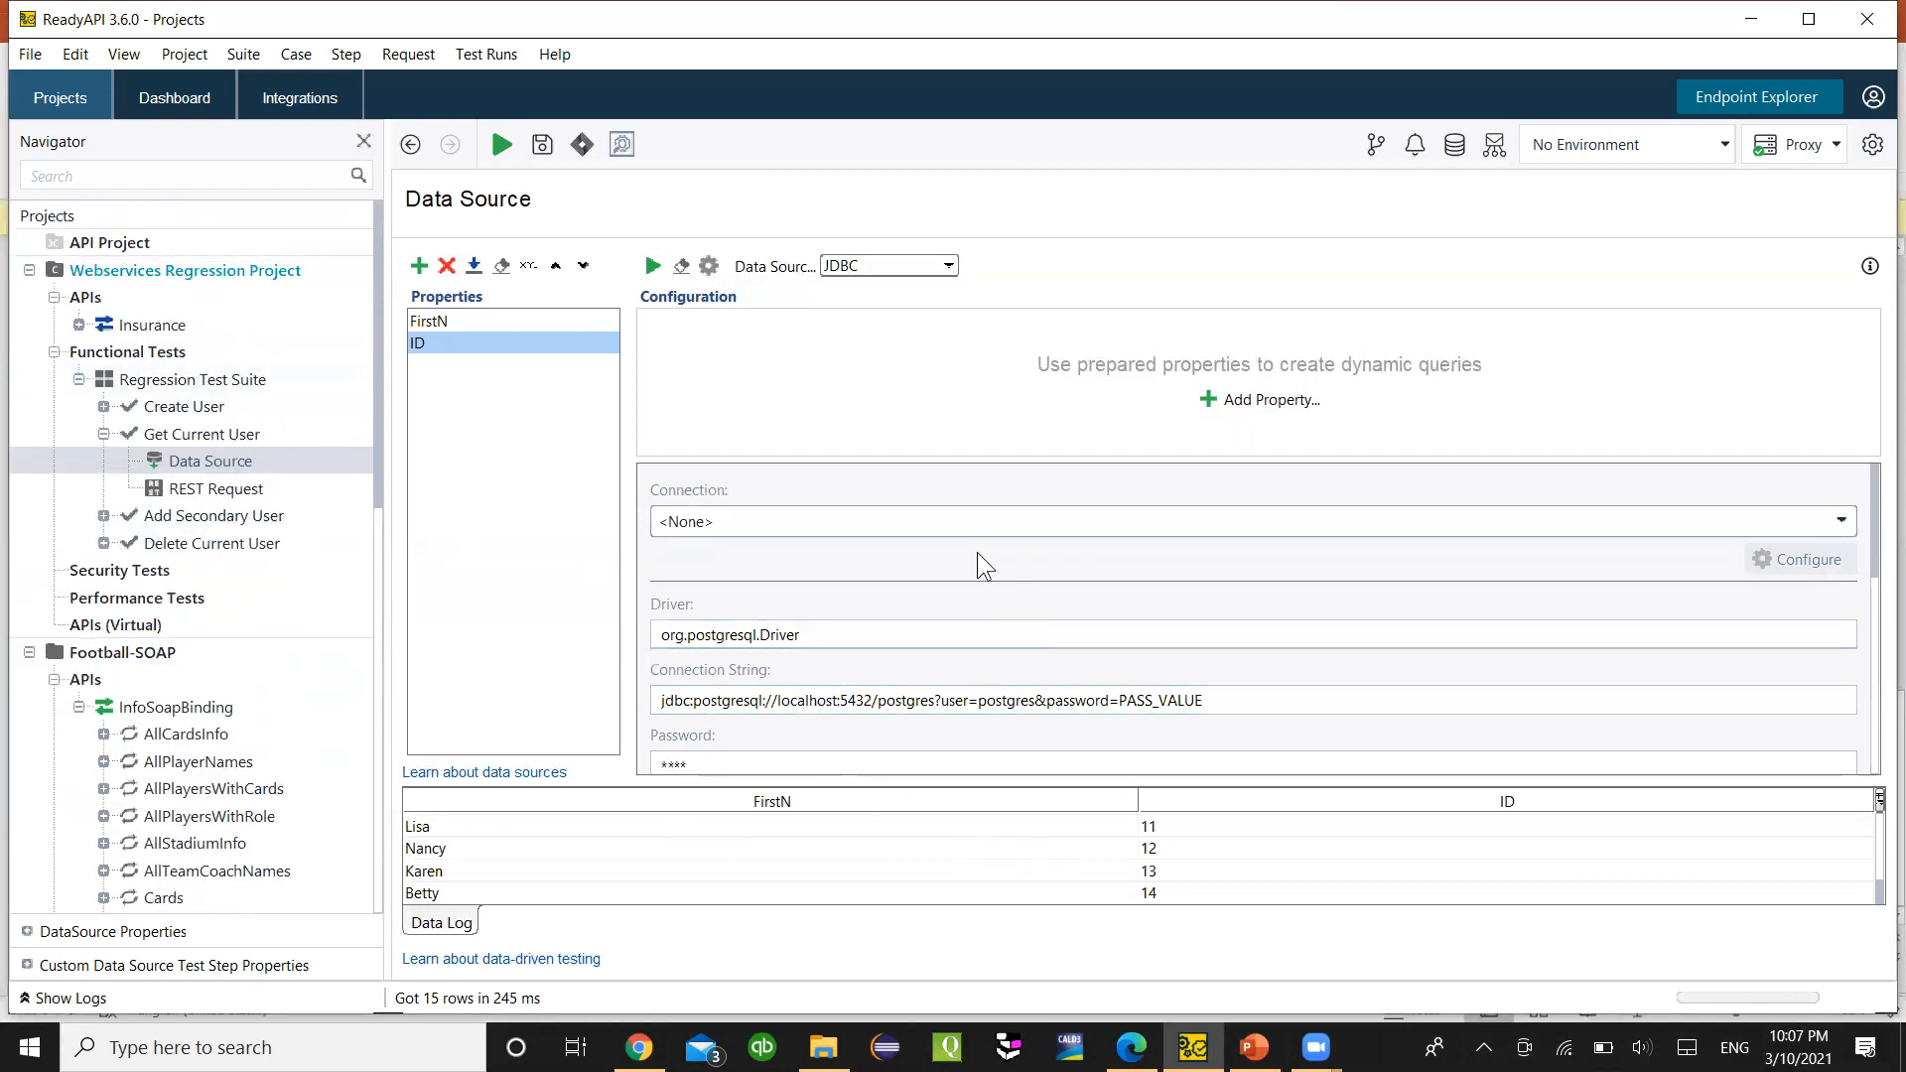
{"action": "left_click", "coordinate": [1132, 1047]}
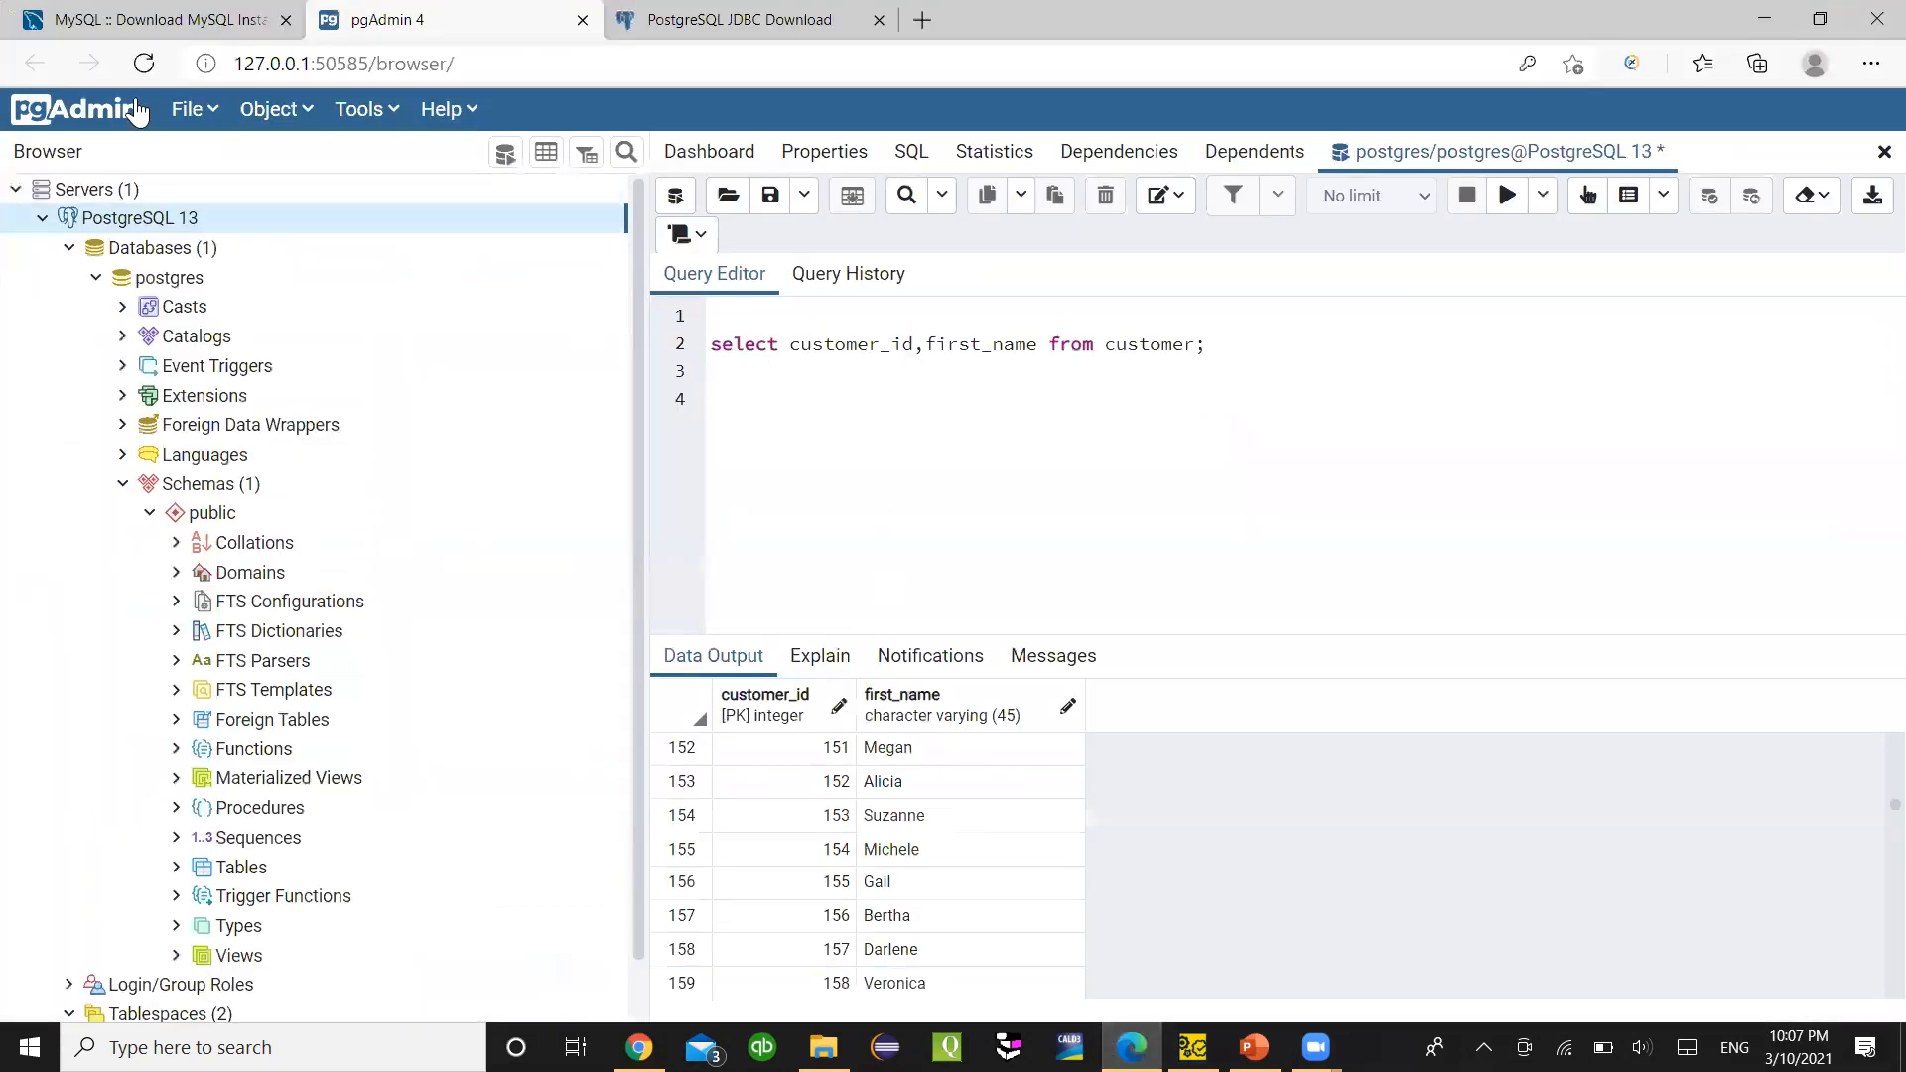
- Check PostgreSQL 13 server connection properties: localhost, port 5432, user postgres
{"action": "right_click", "coordinate": [154, 219]}
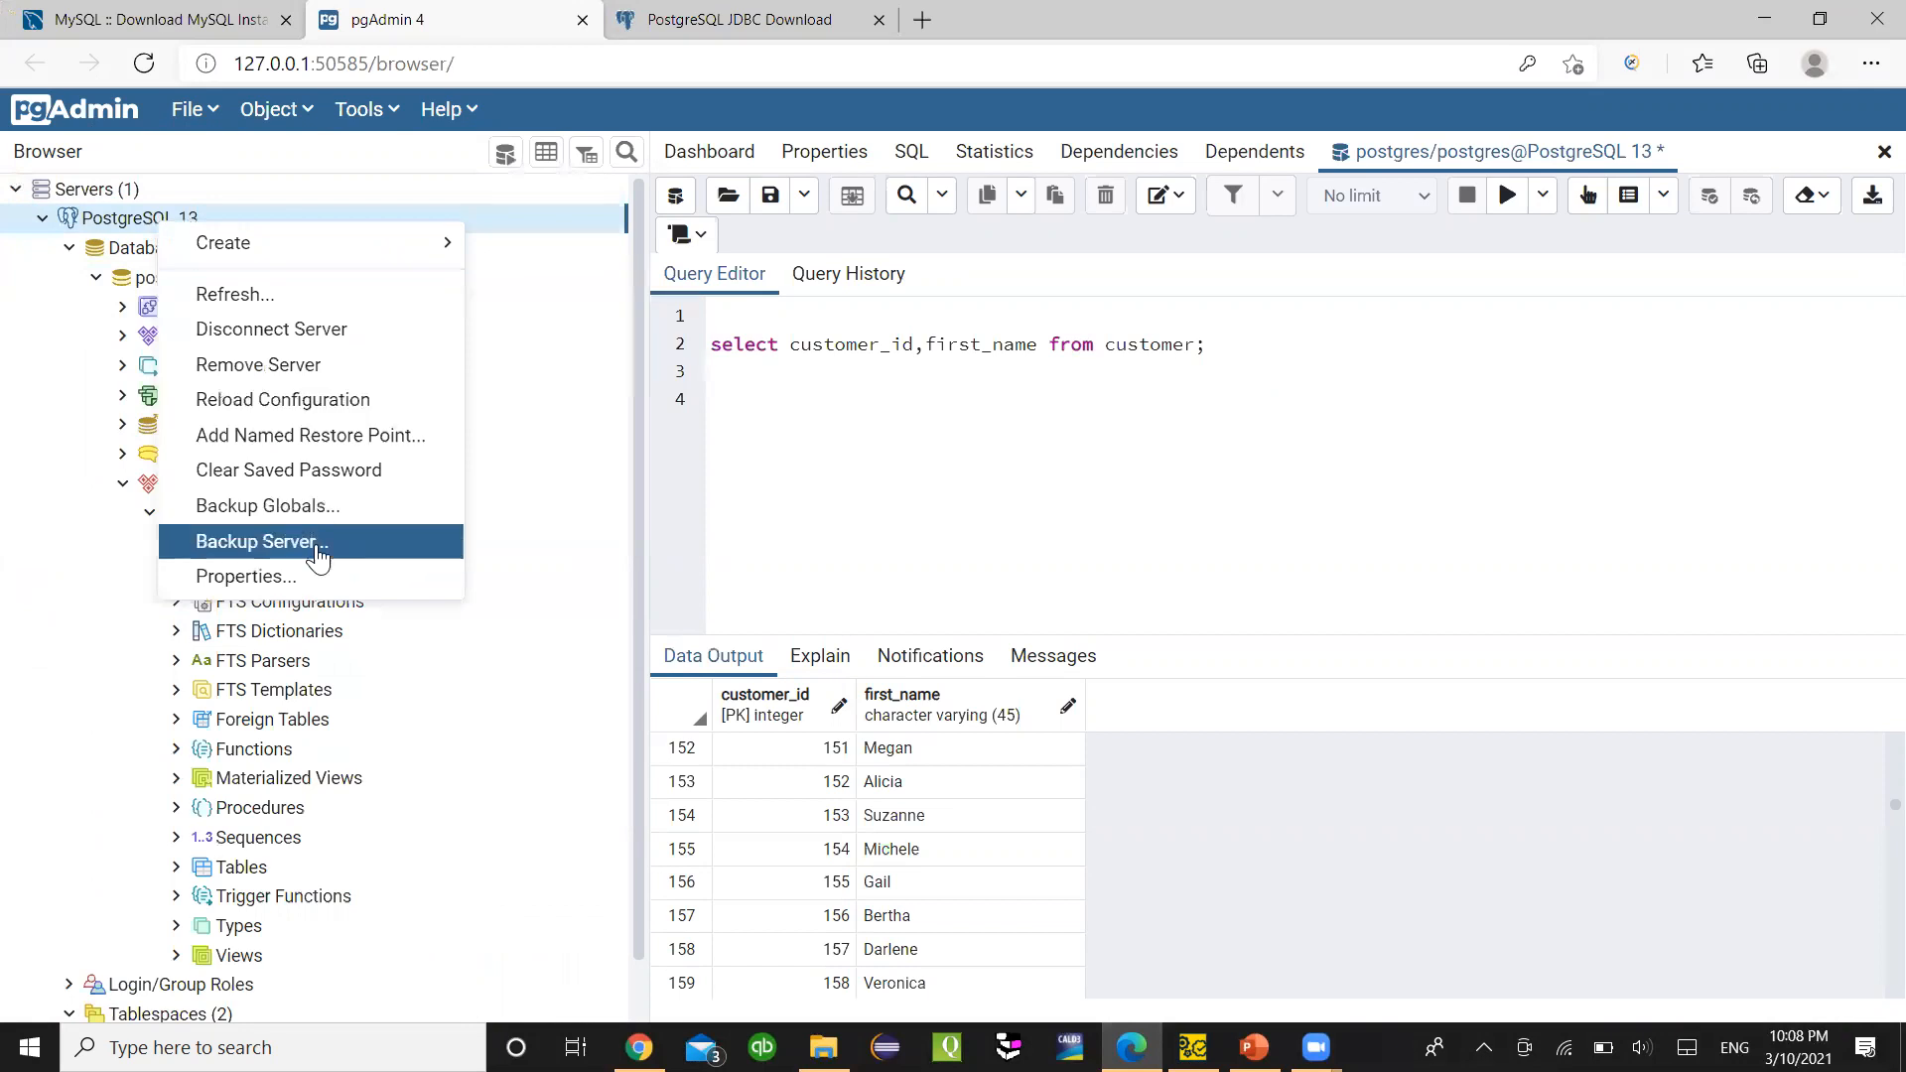
{"action": "left_click", "coordinate": [316, 575]}
{"action": "left_click", "coordinate": [771, 200]}
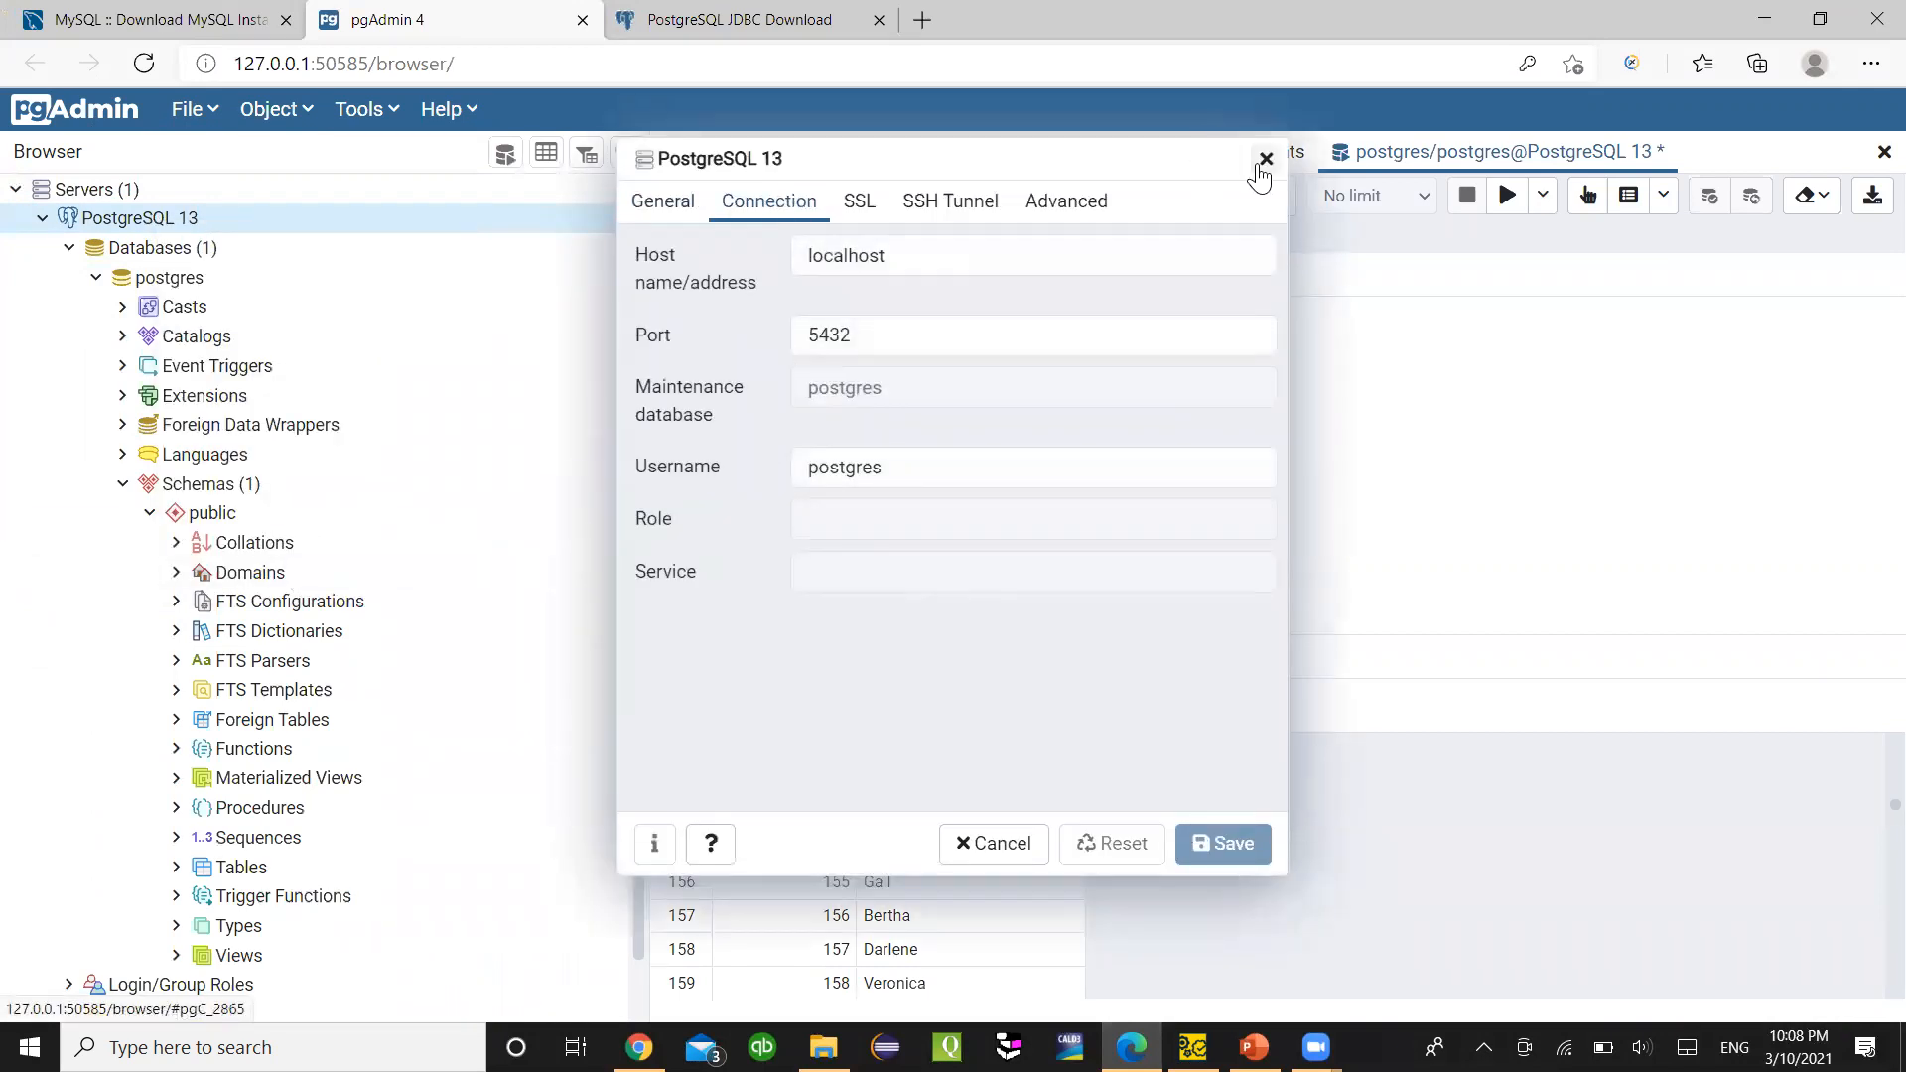
{"action": "left_click", "coordinate": [1265, 159]}
{"action": "left_click", "coordinate": [1253, 1047]}
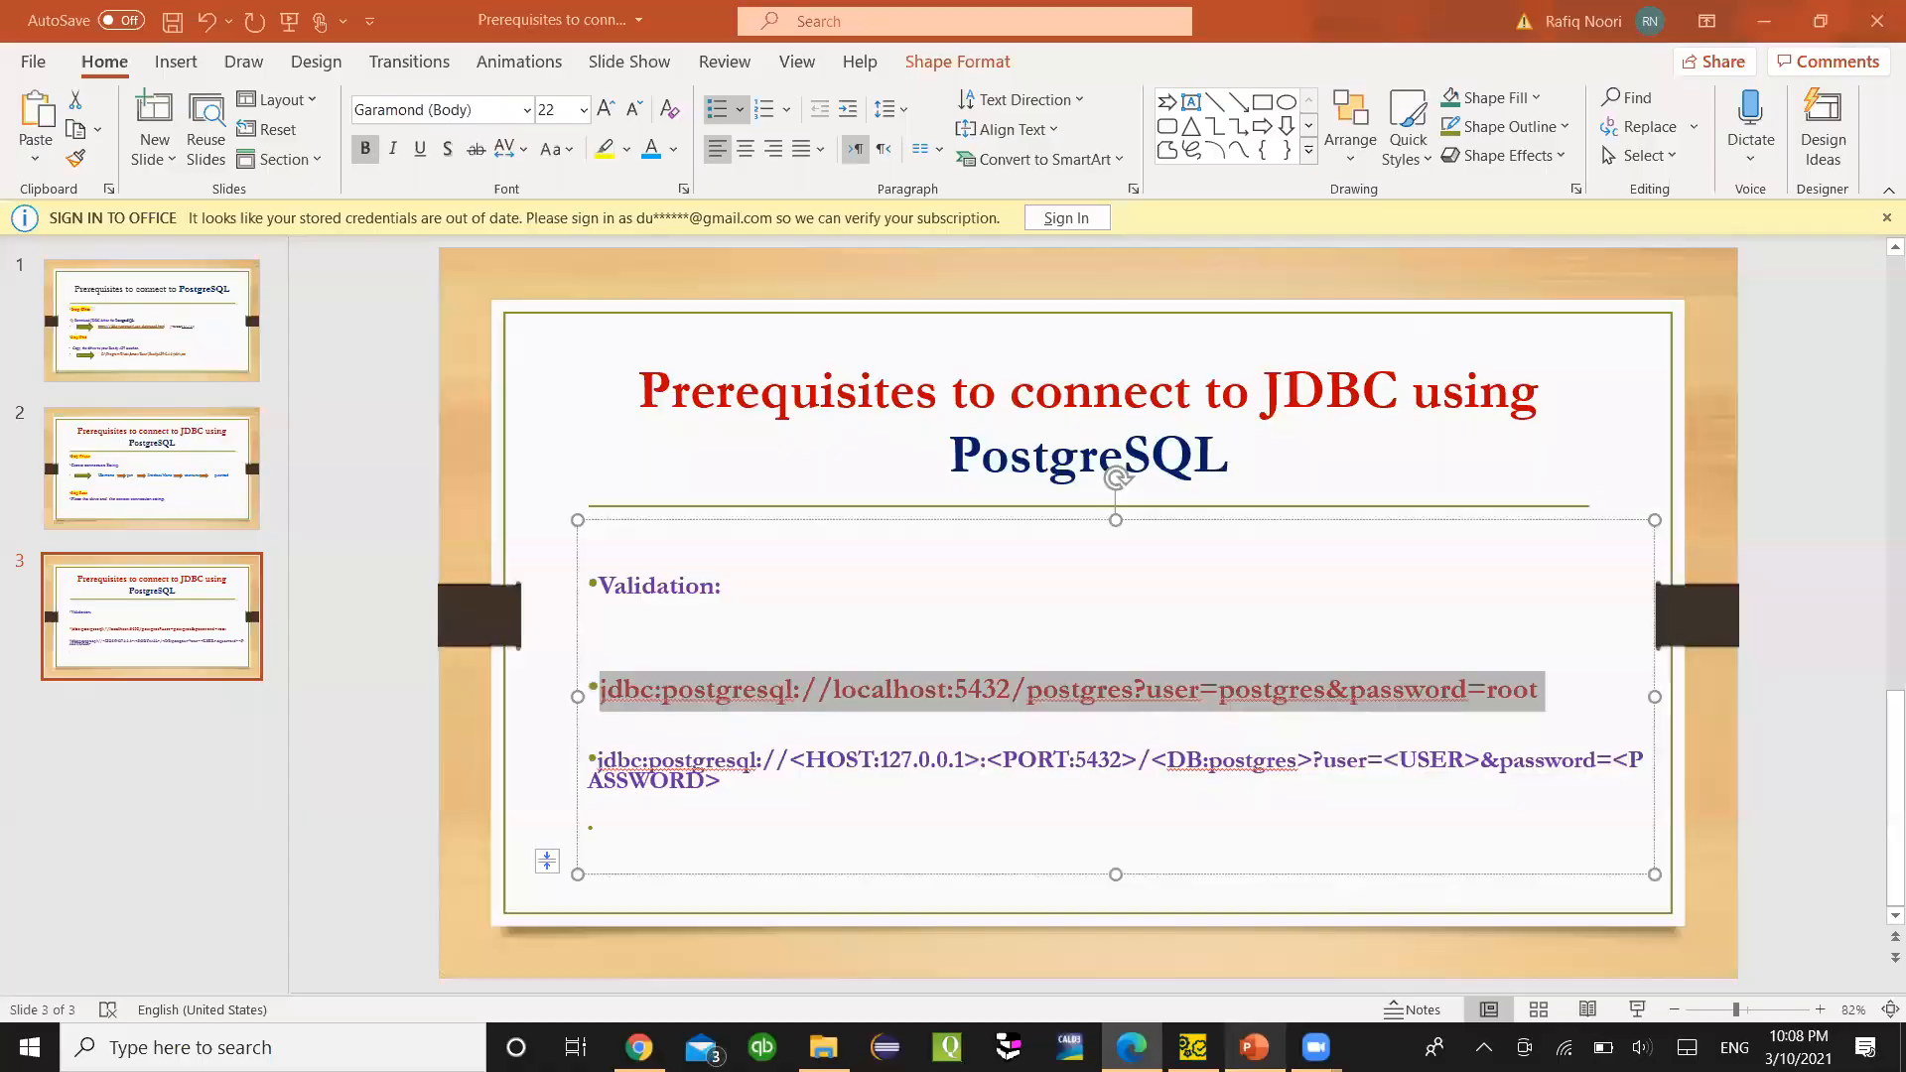
- Point out the password, user and database name parts of slide 3's validation JDBC URL
{"action": "left_click", "coordinate": [778, 709]}
{"action": "left_click", "coordinate": [1236, 707]}
{"action": "left_click_drag", "start_coordinate": [1535, 697], "coordinate": [812, 683]}
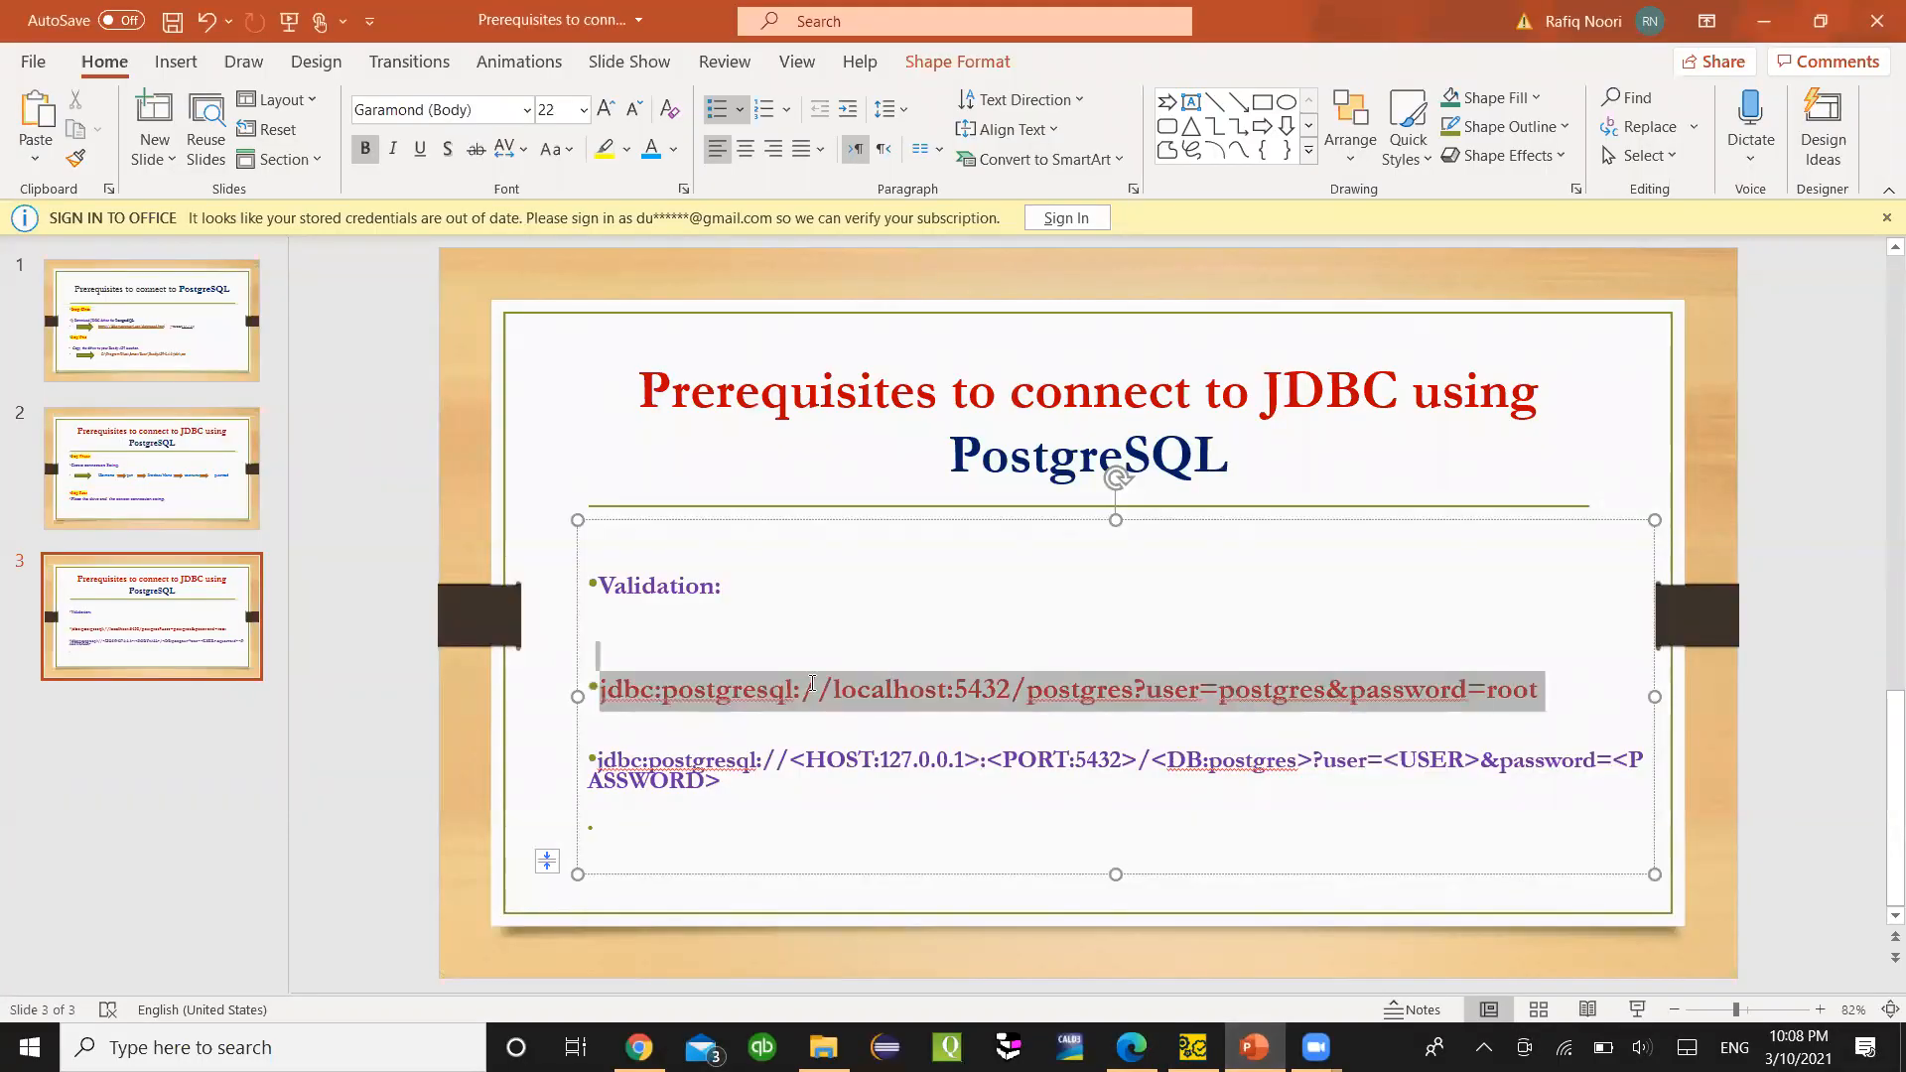
{"action": "left_click", "coordinate": [794, 685]}
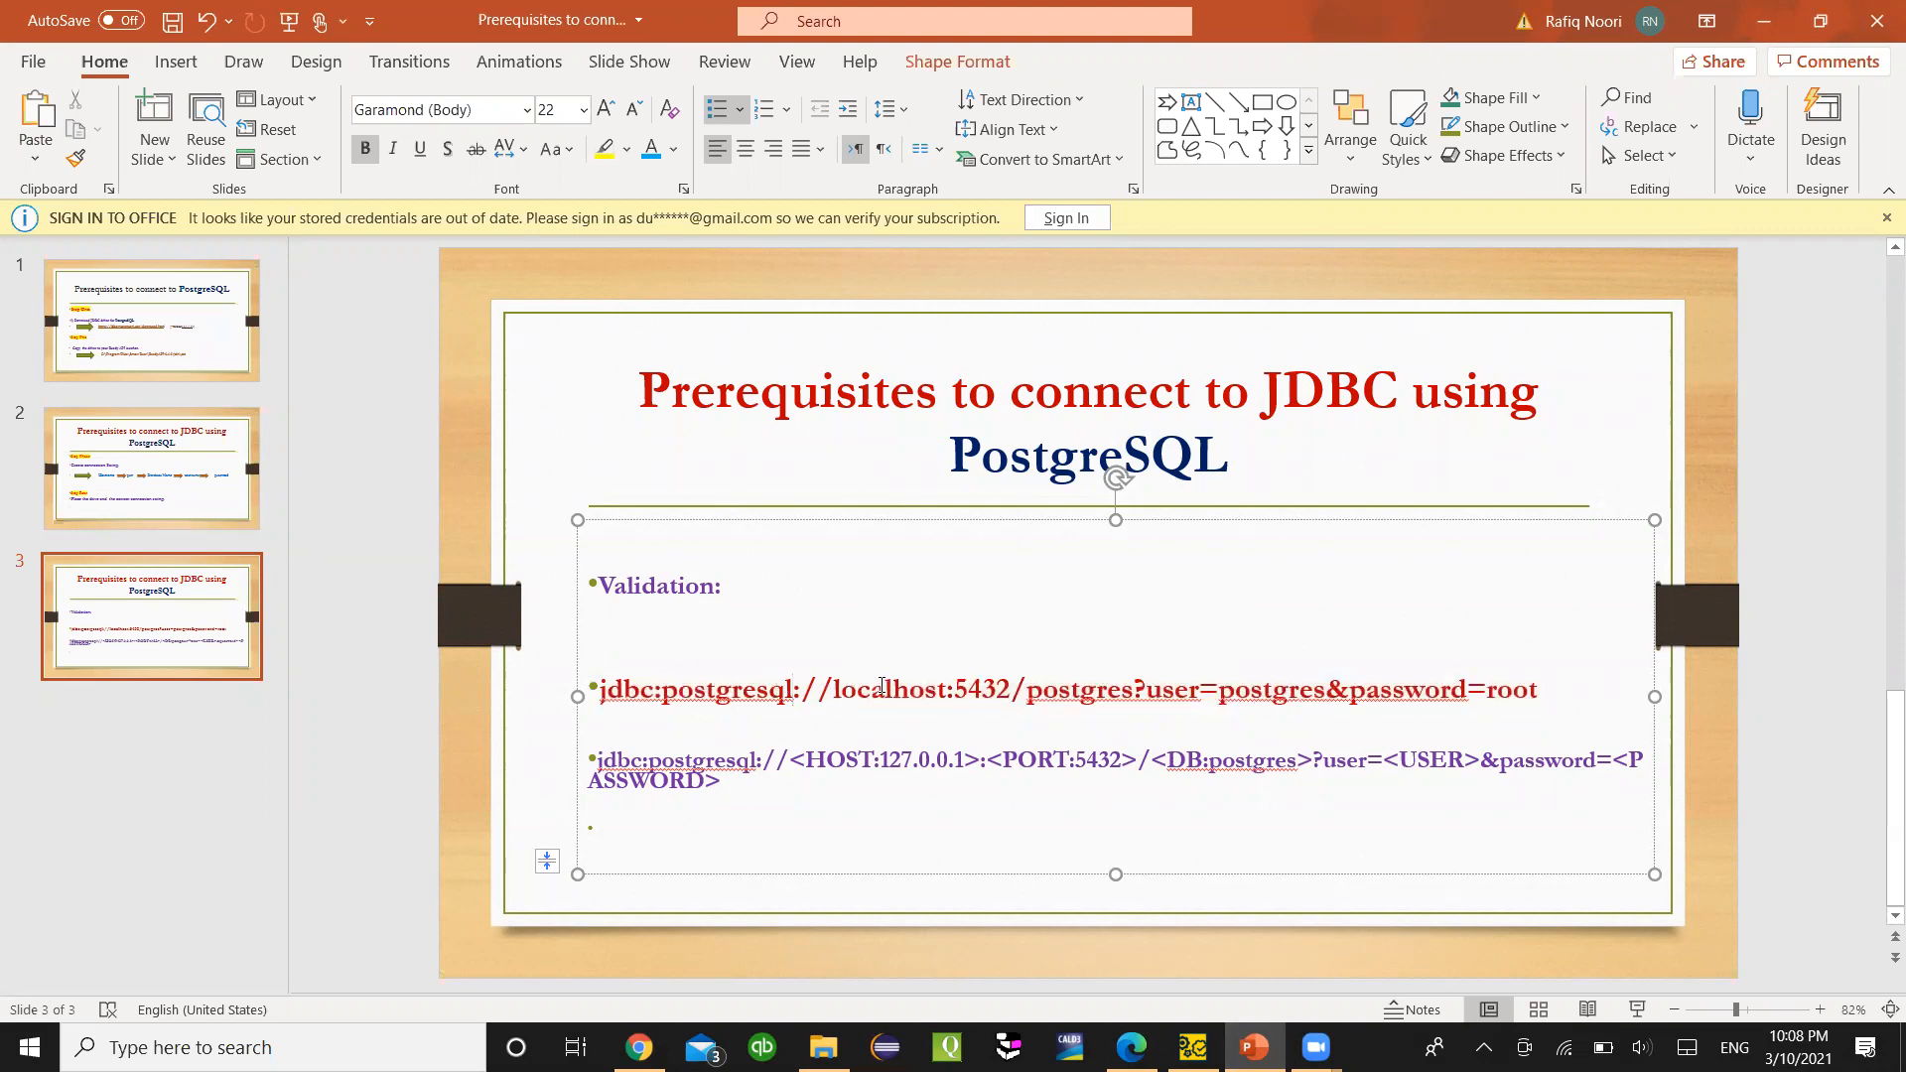
{"action": "double_click", "coordinate": [1503, 692]}
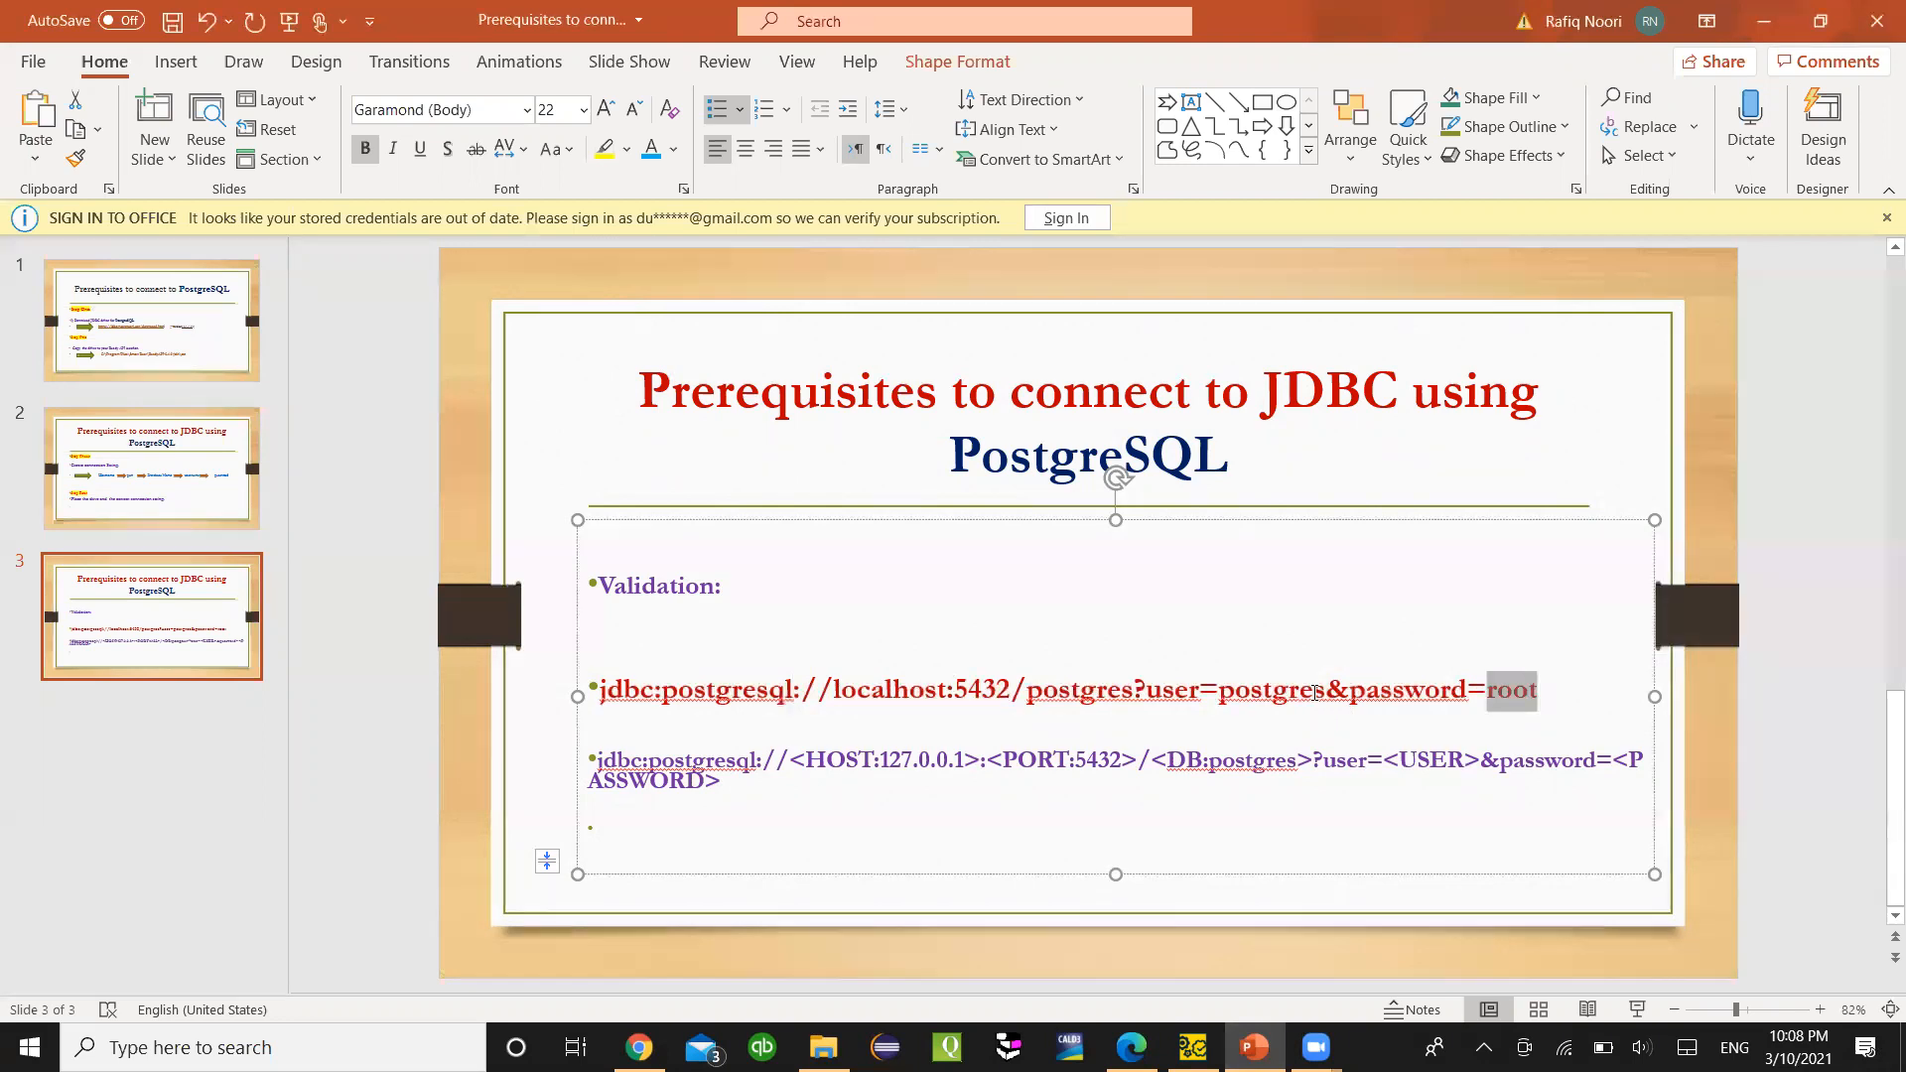
{"action": "double_click", "coordinate": [1265, 688]}
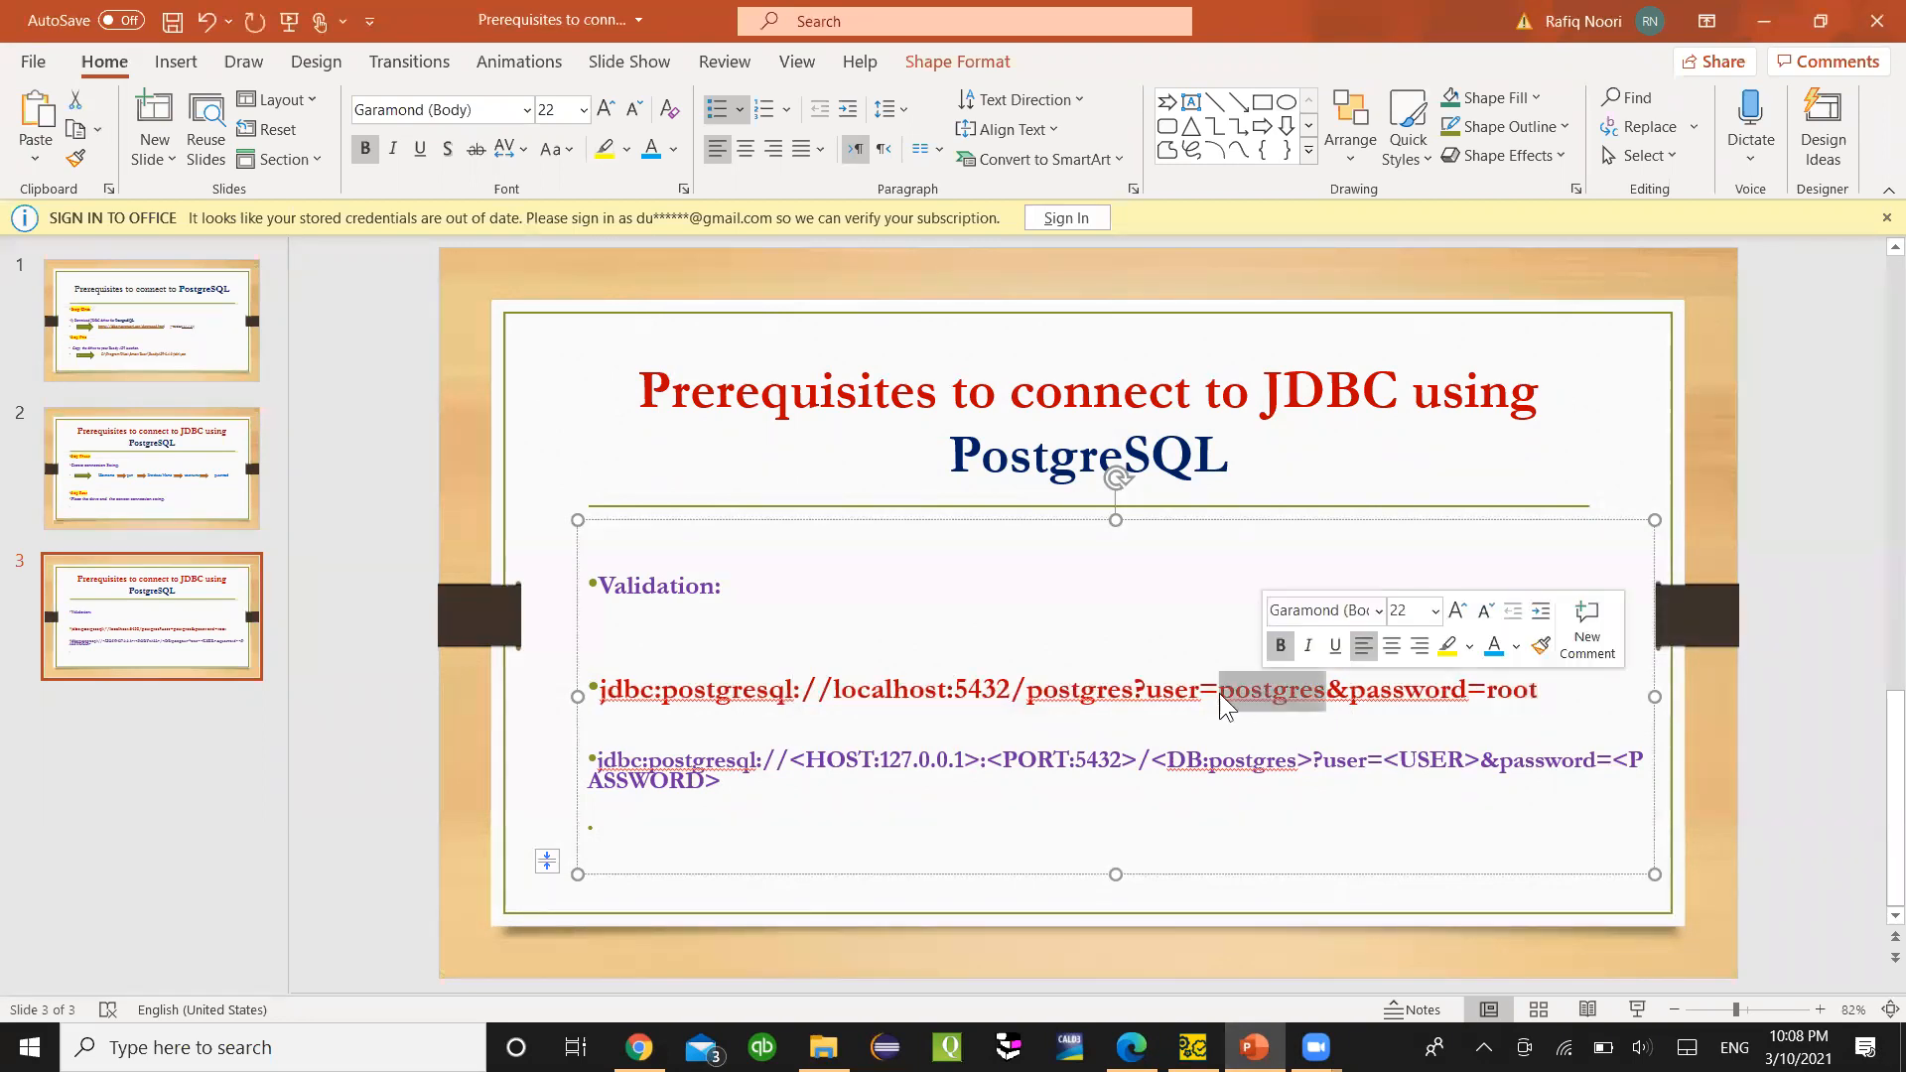
{"action": "double_click", "coordinate": [1047, 691]}
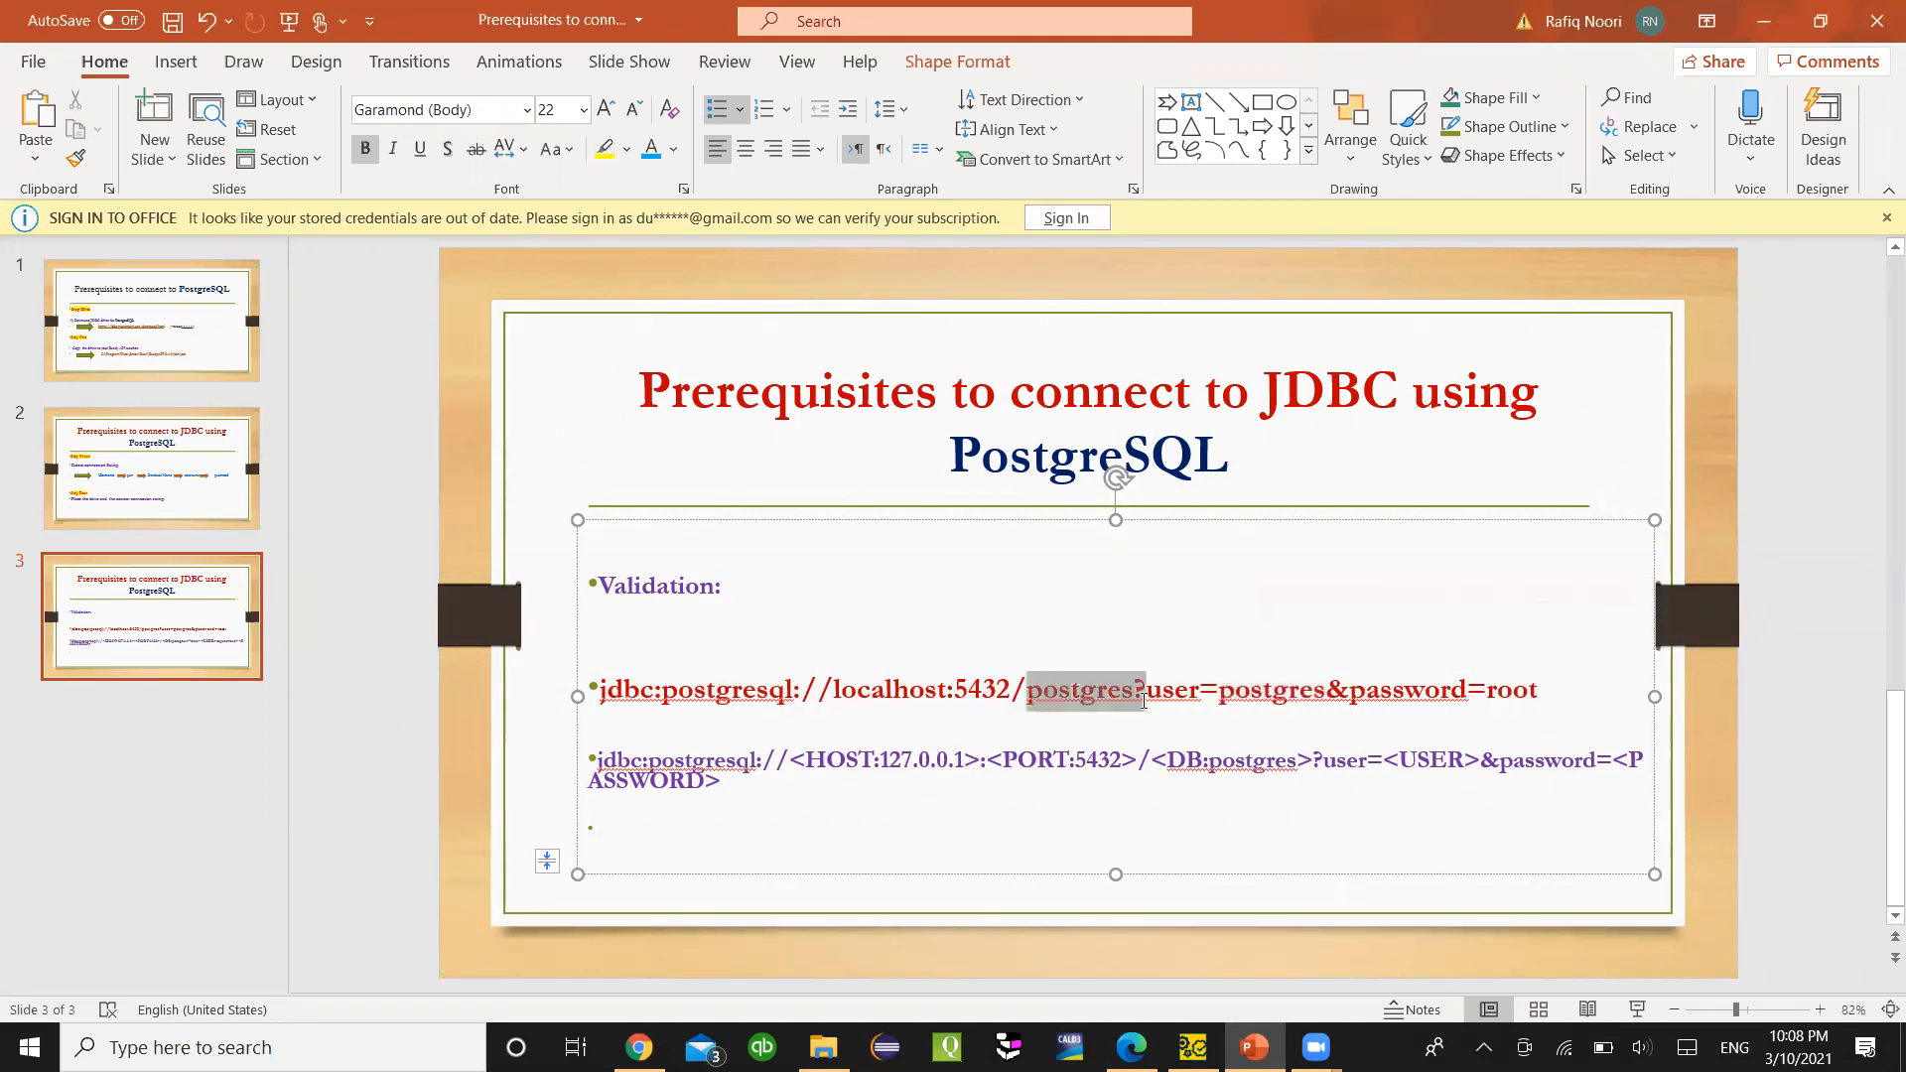
{"action": "left_click", "coordinate": [983, 692]}
{"action": "left_click_drag", "start_coordinate": [1548, 687], "coordinate": [596, 646]}
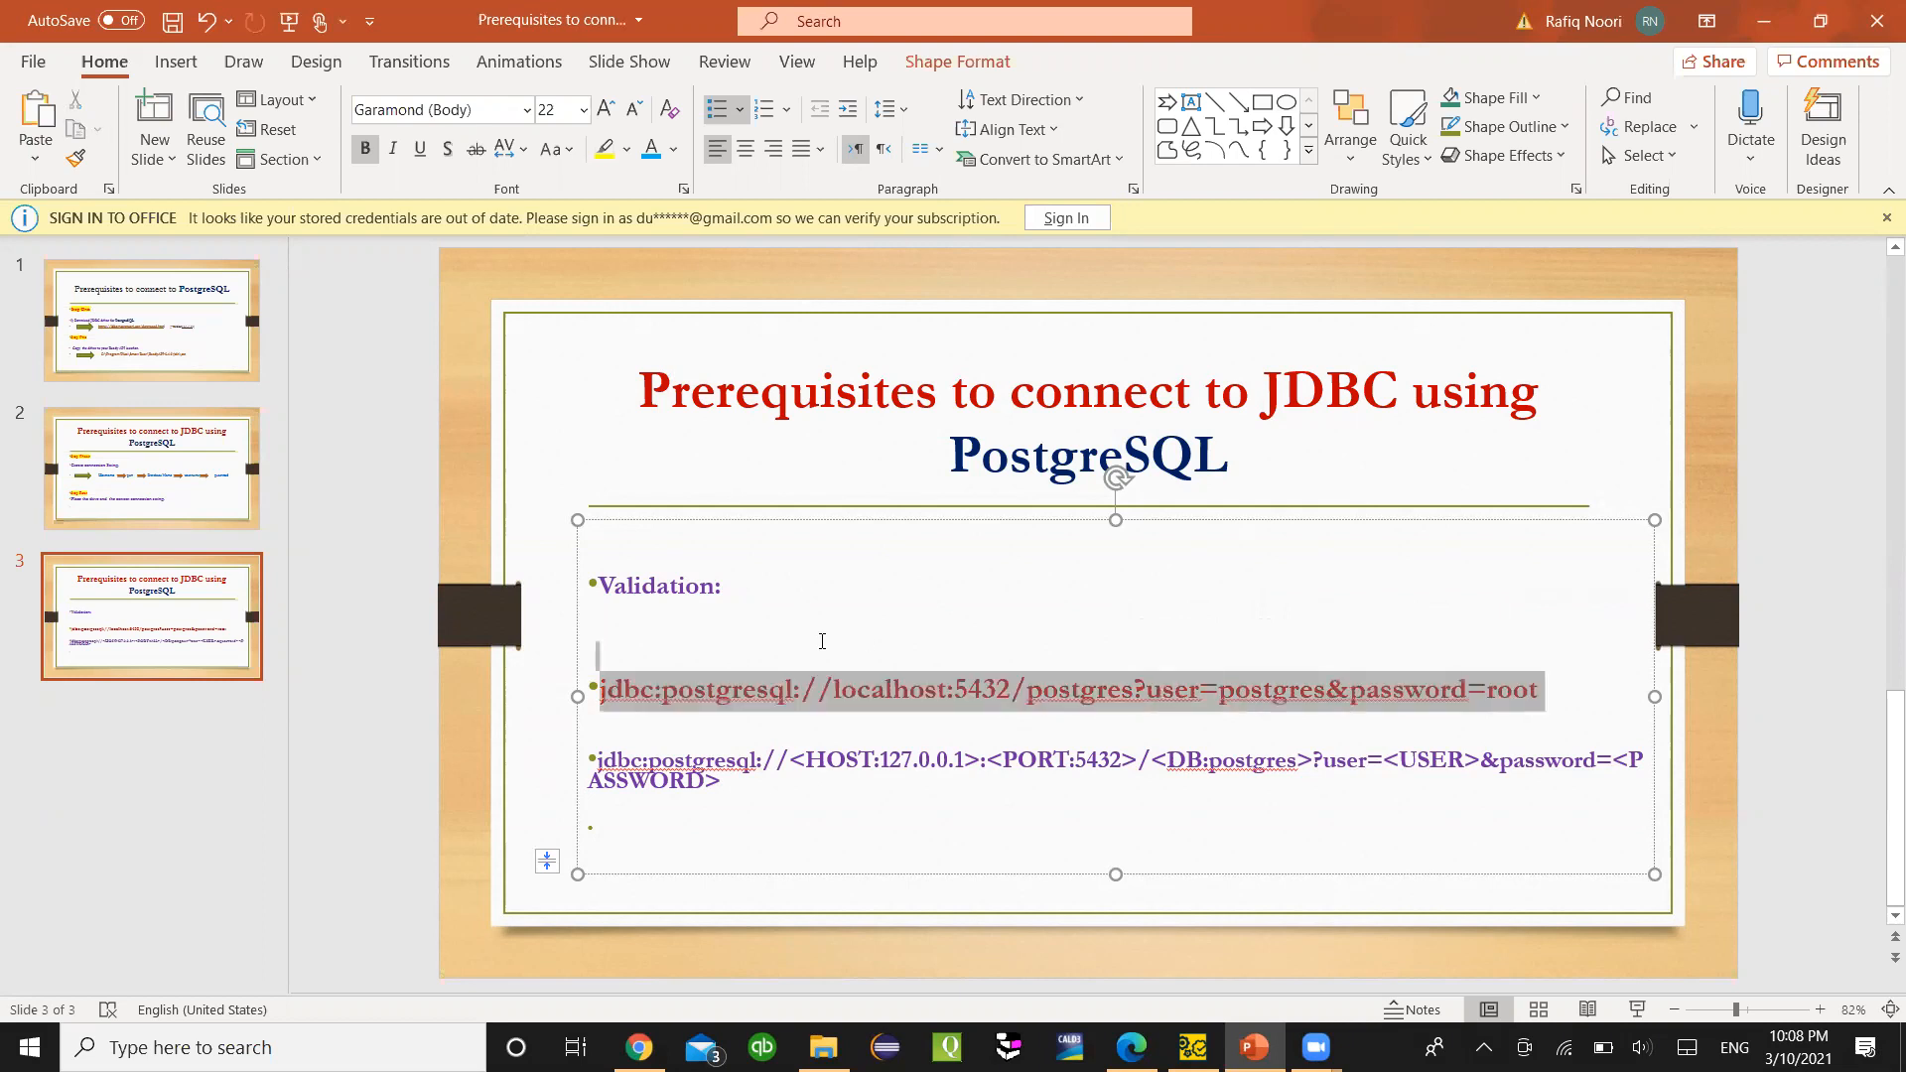
{"action": "left_click", "coordinate": [595, 652]}
{"action": "key", "text": "alt+Tab"}
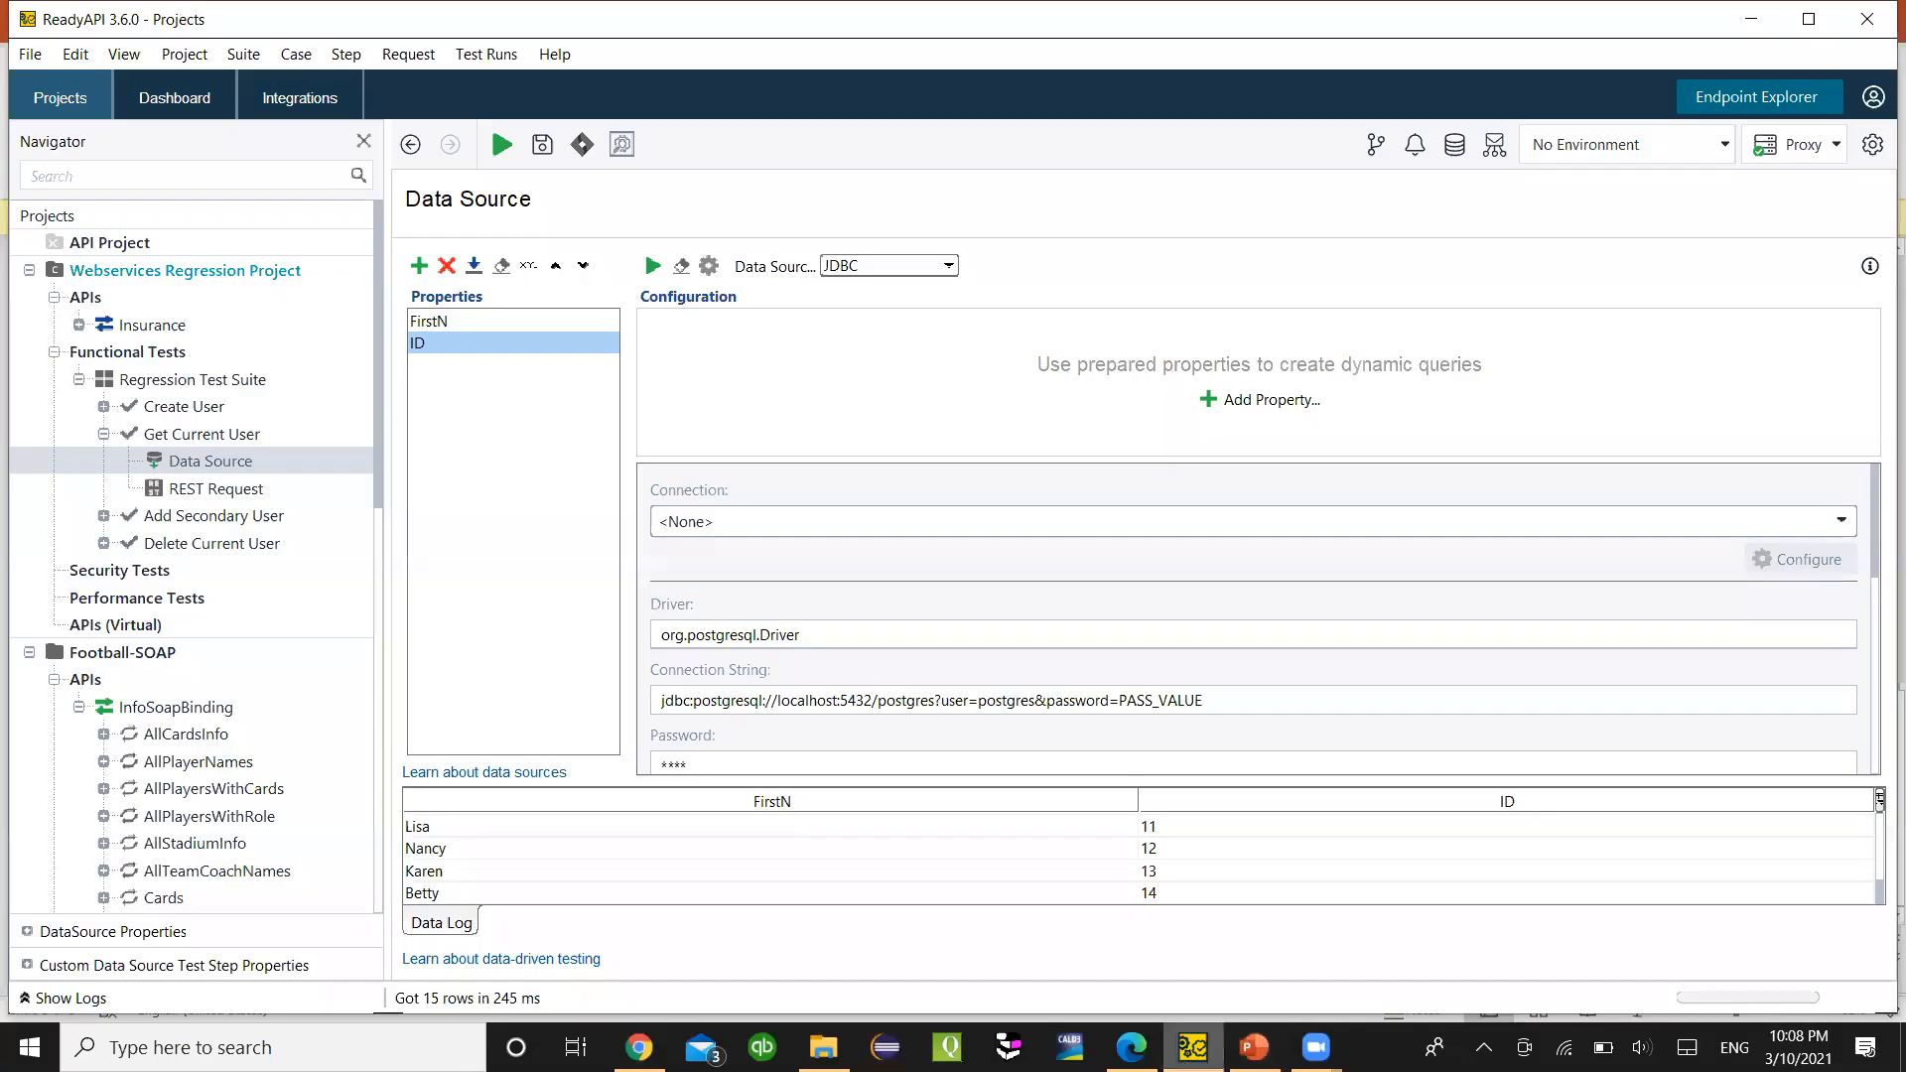
- Add a new database connection named DB@
{"action": "left_click", "coordinate": [1453, 145]}
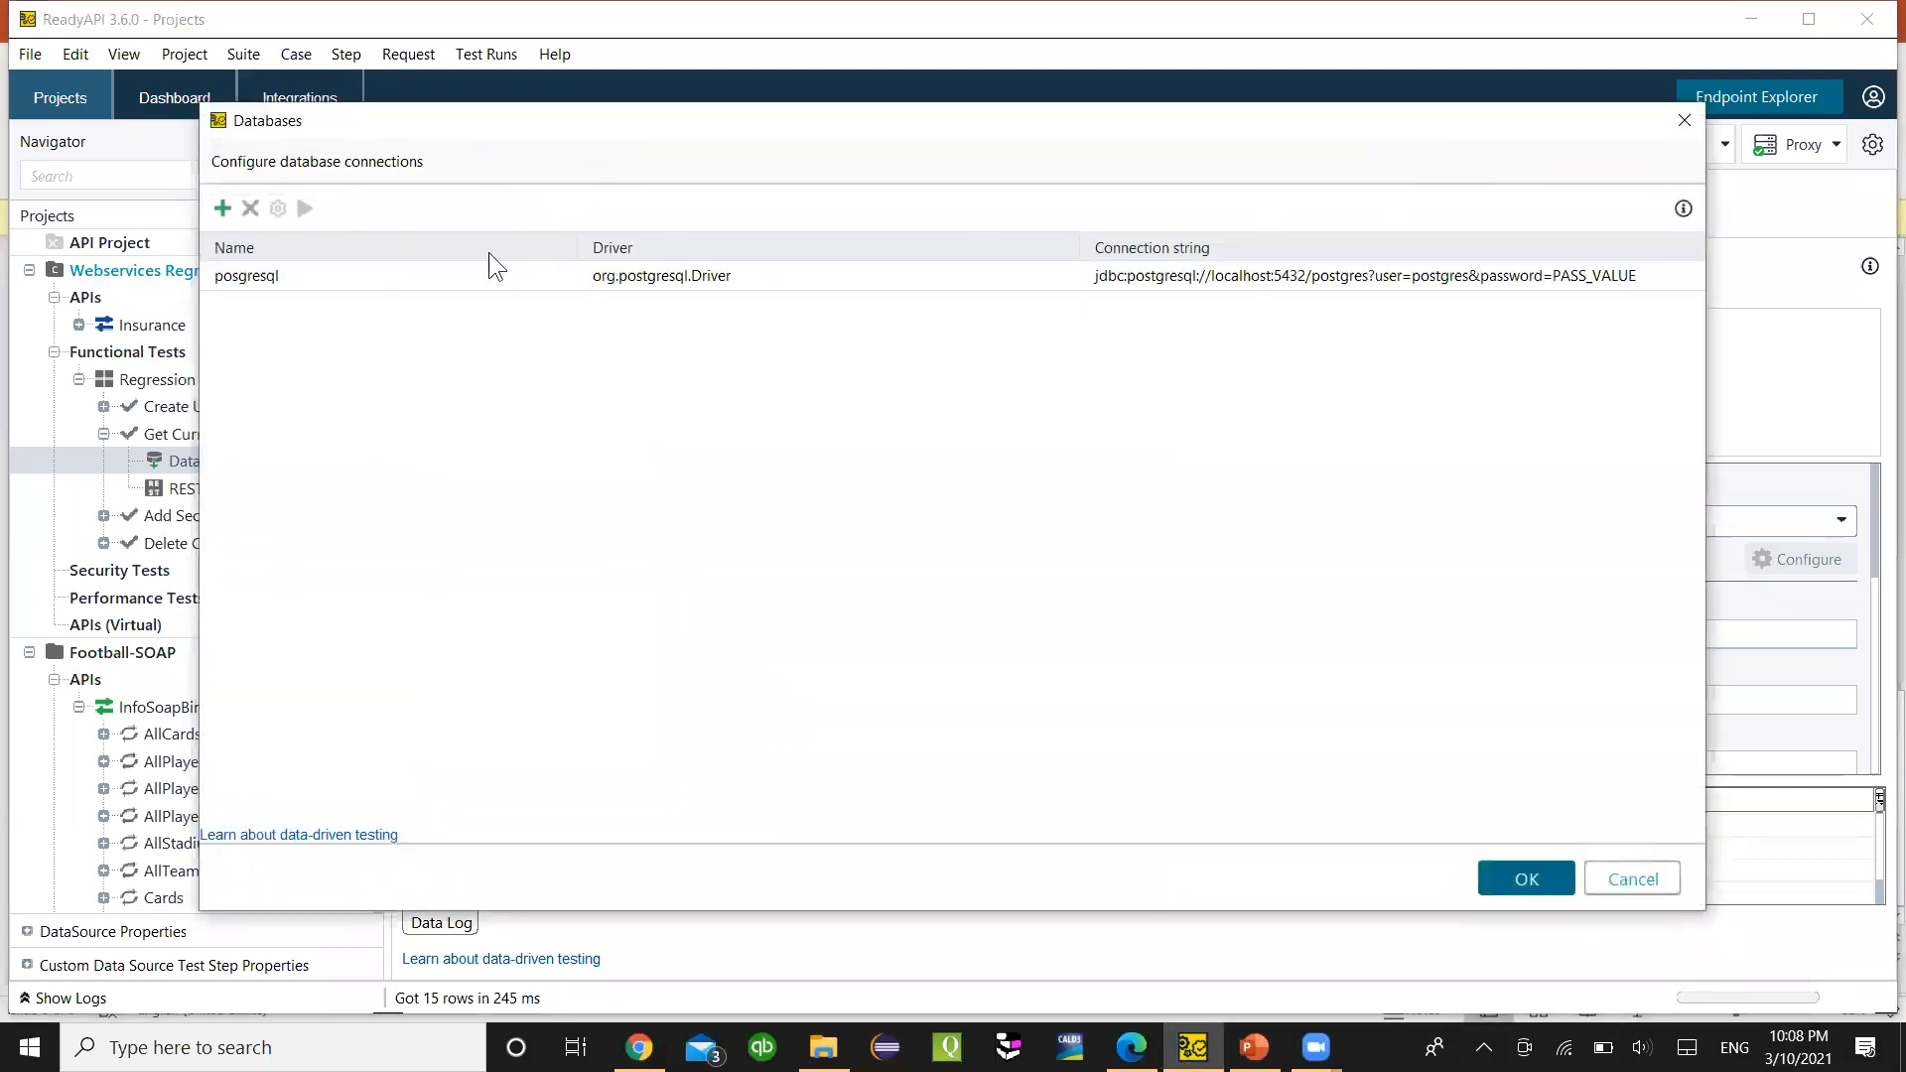
{"action": "left_click", "coordinate": [225, 206]}
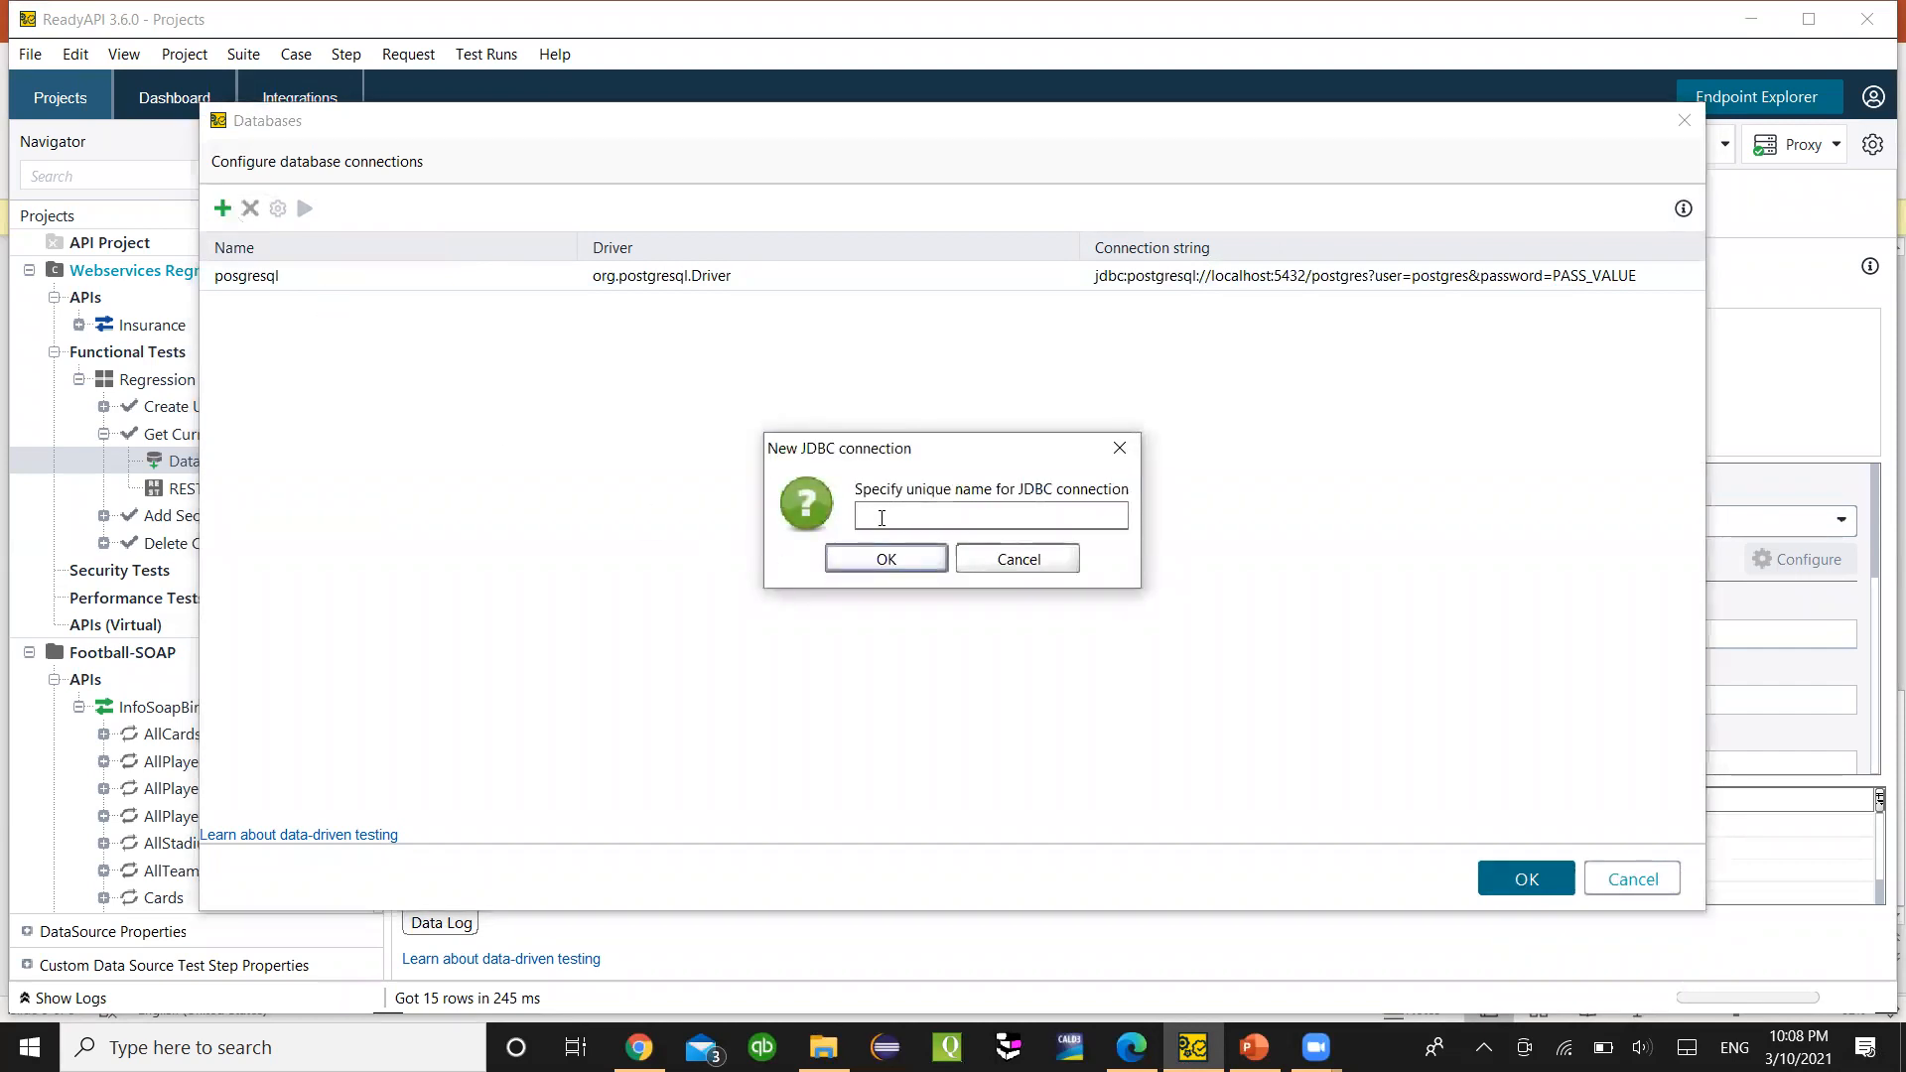
{"action": "type", "text": "DBP"}
{"action": "left_click", "coordinate": [859, 571]}
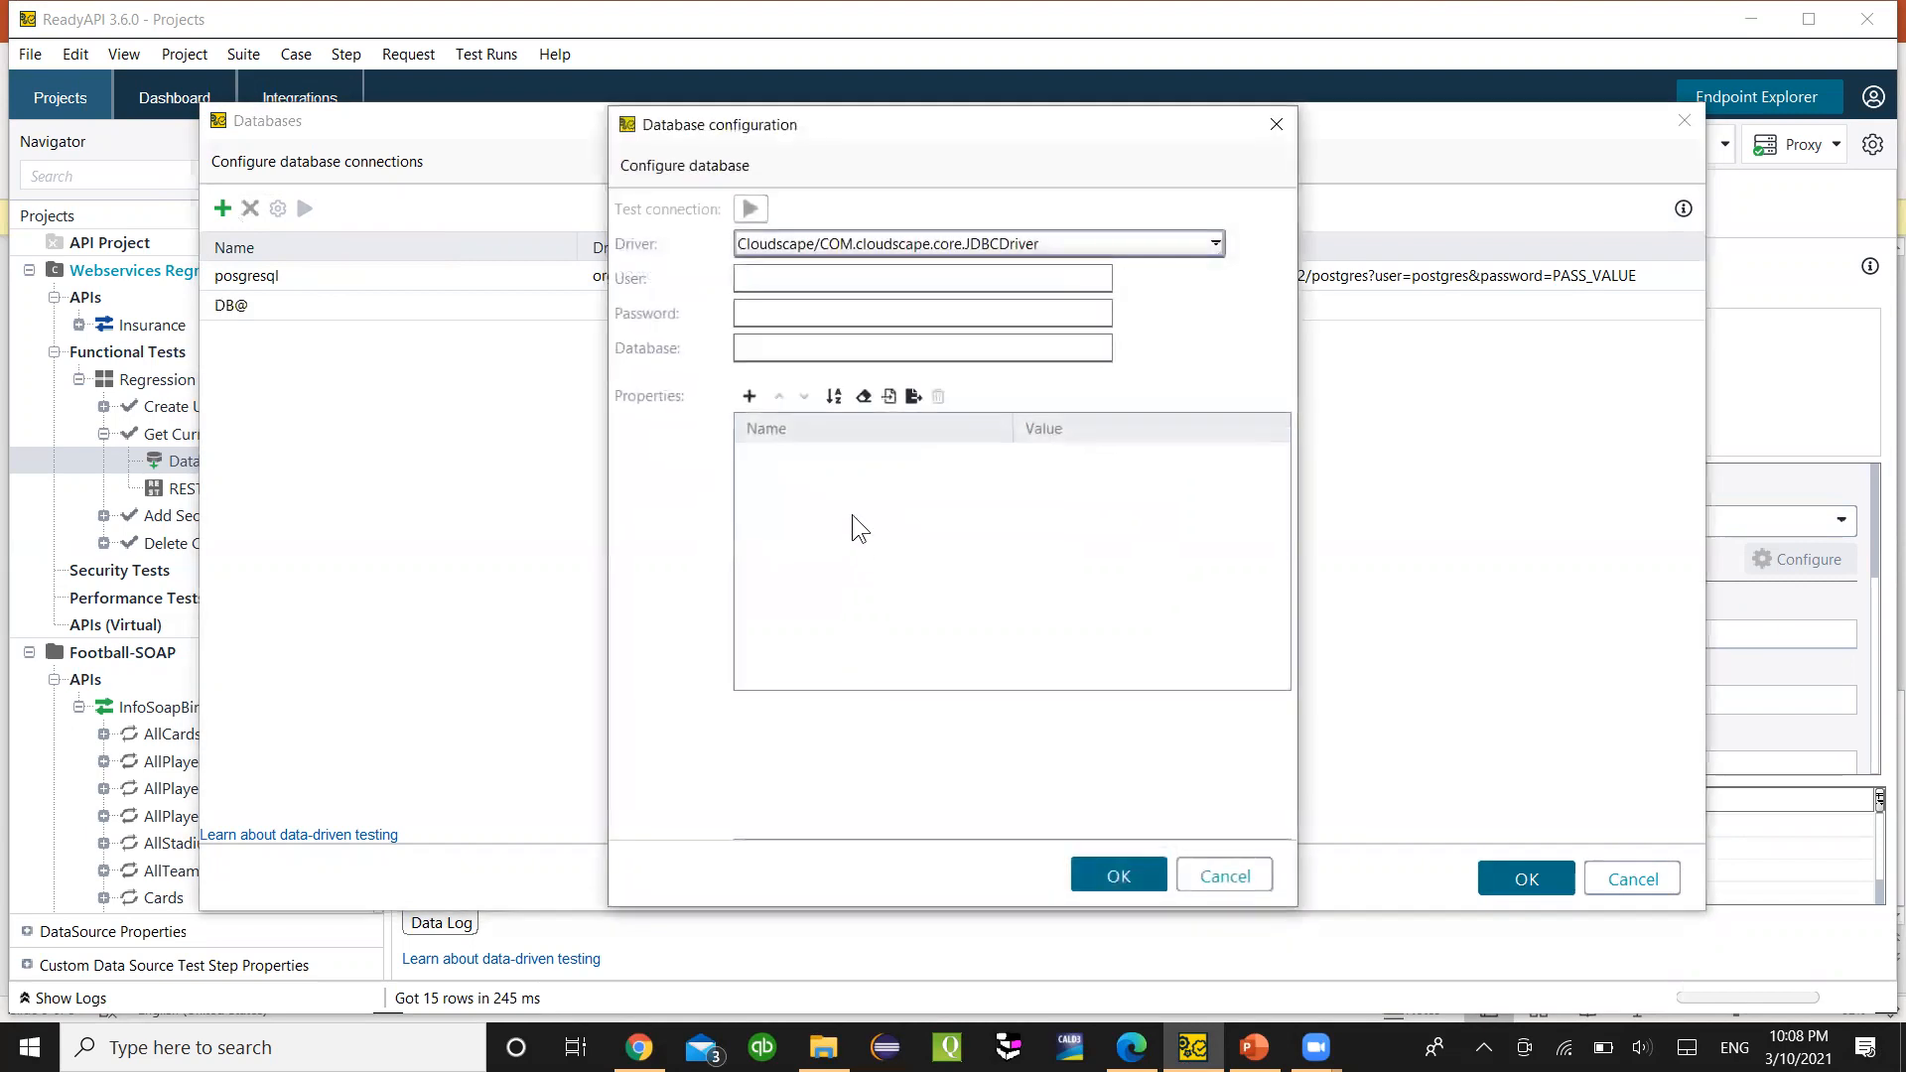
- Copy the user name postgres from the JDBC prerequisites slide into User and enter the password
{"action": "left_click", "coordinate": [798, 276]}
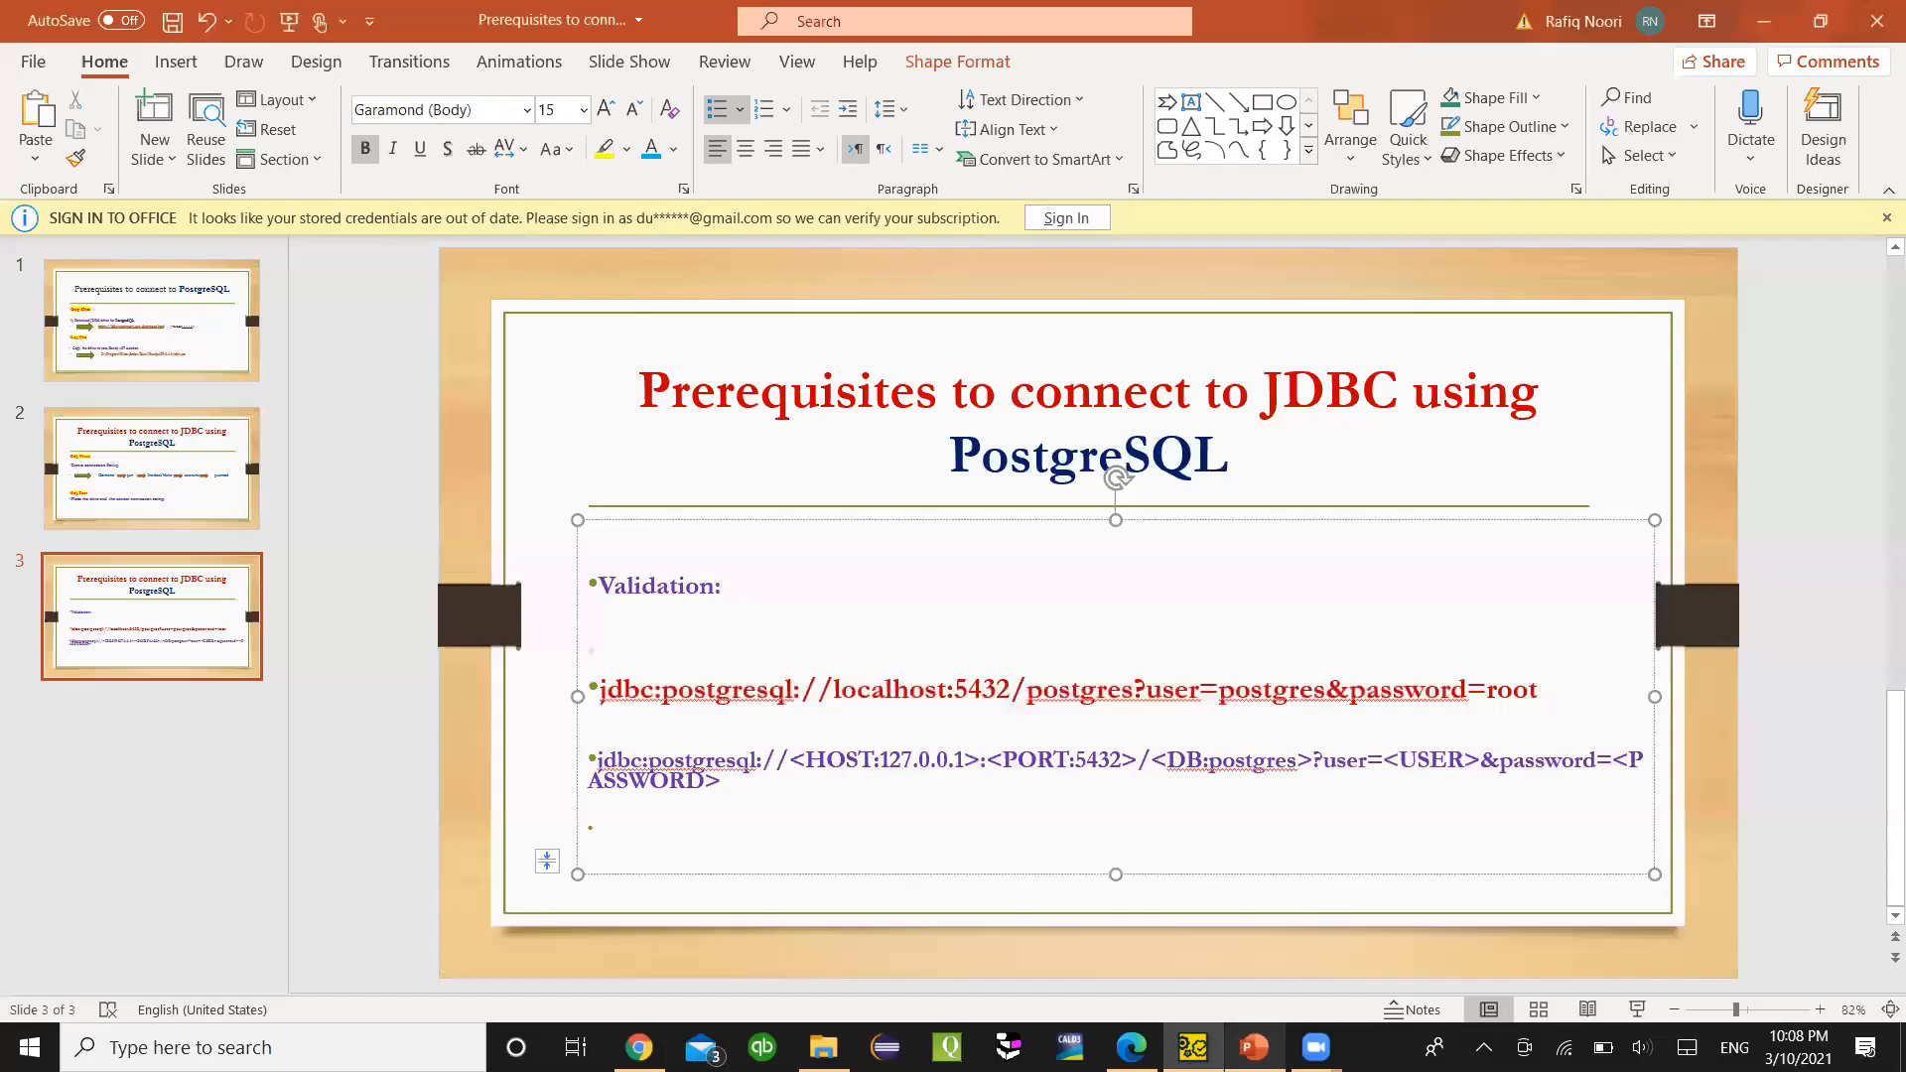
{"action": "left_click", "coordinate": [1254, 1048]}
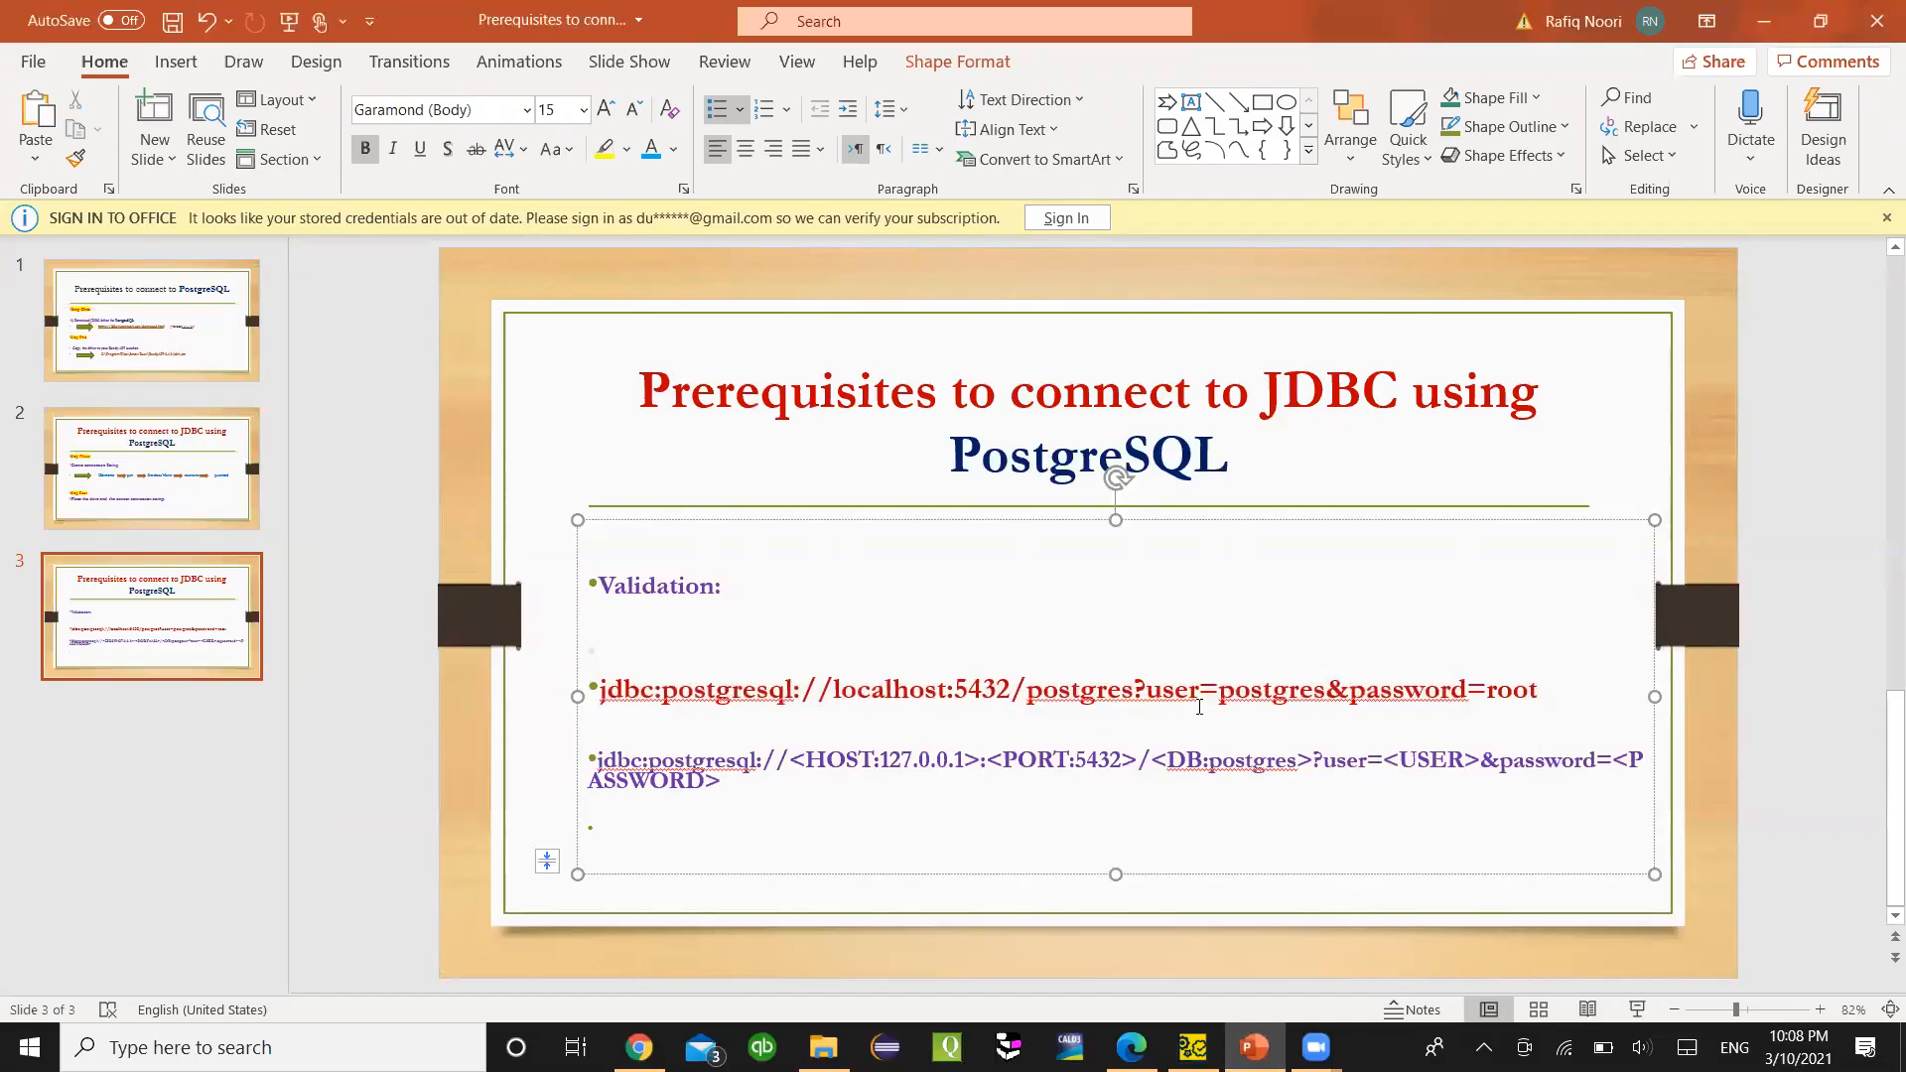
{"action": "double_click", "coordinate": [1245, 685]}
{"action": "key", "text": "ctrl+c"}
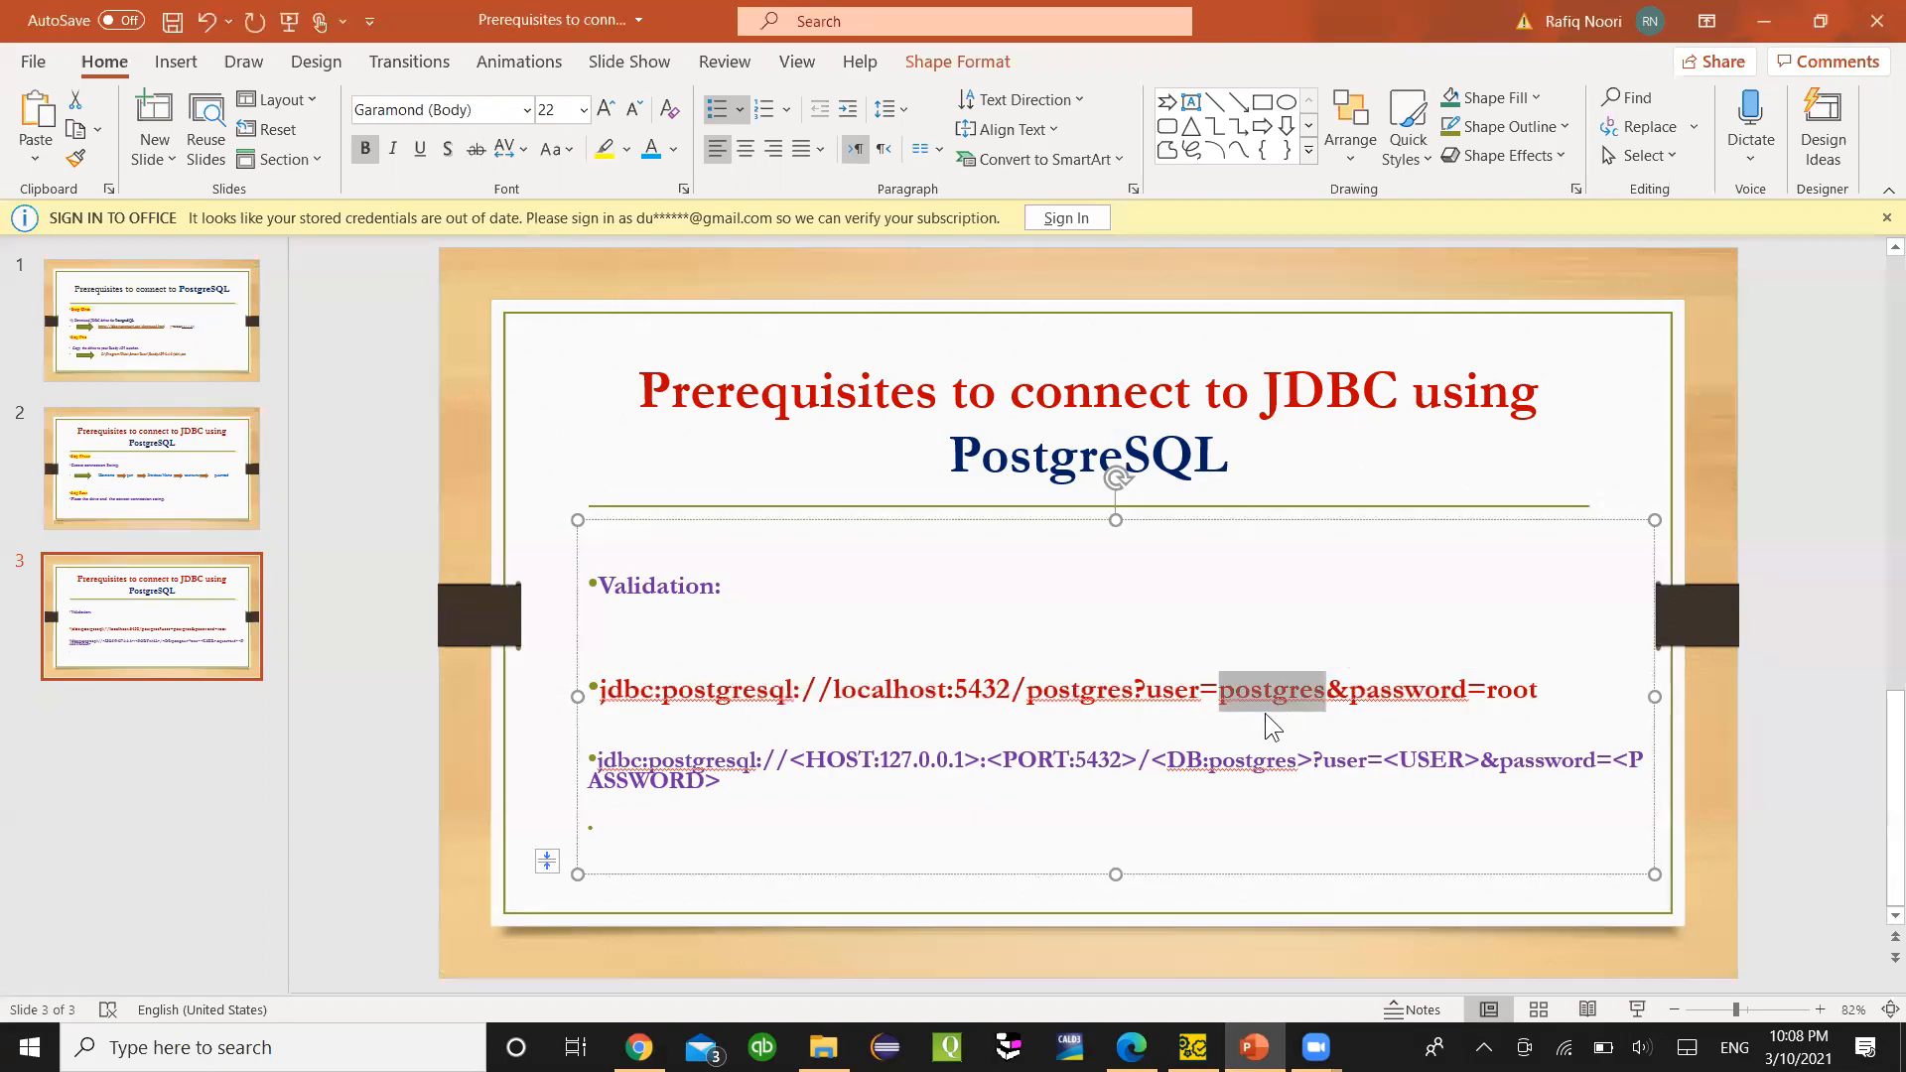
{"action": "left_click", "coordinate": [1131, 1047]}
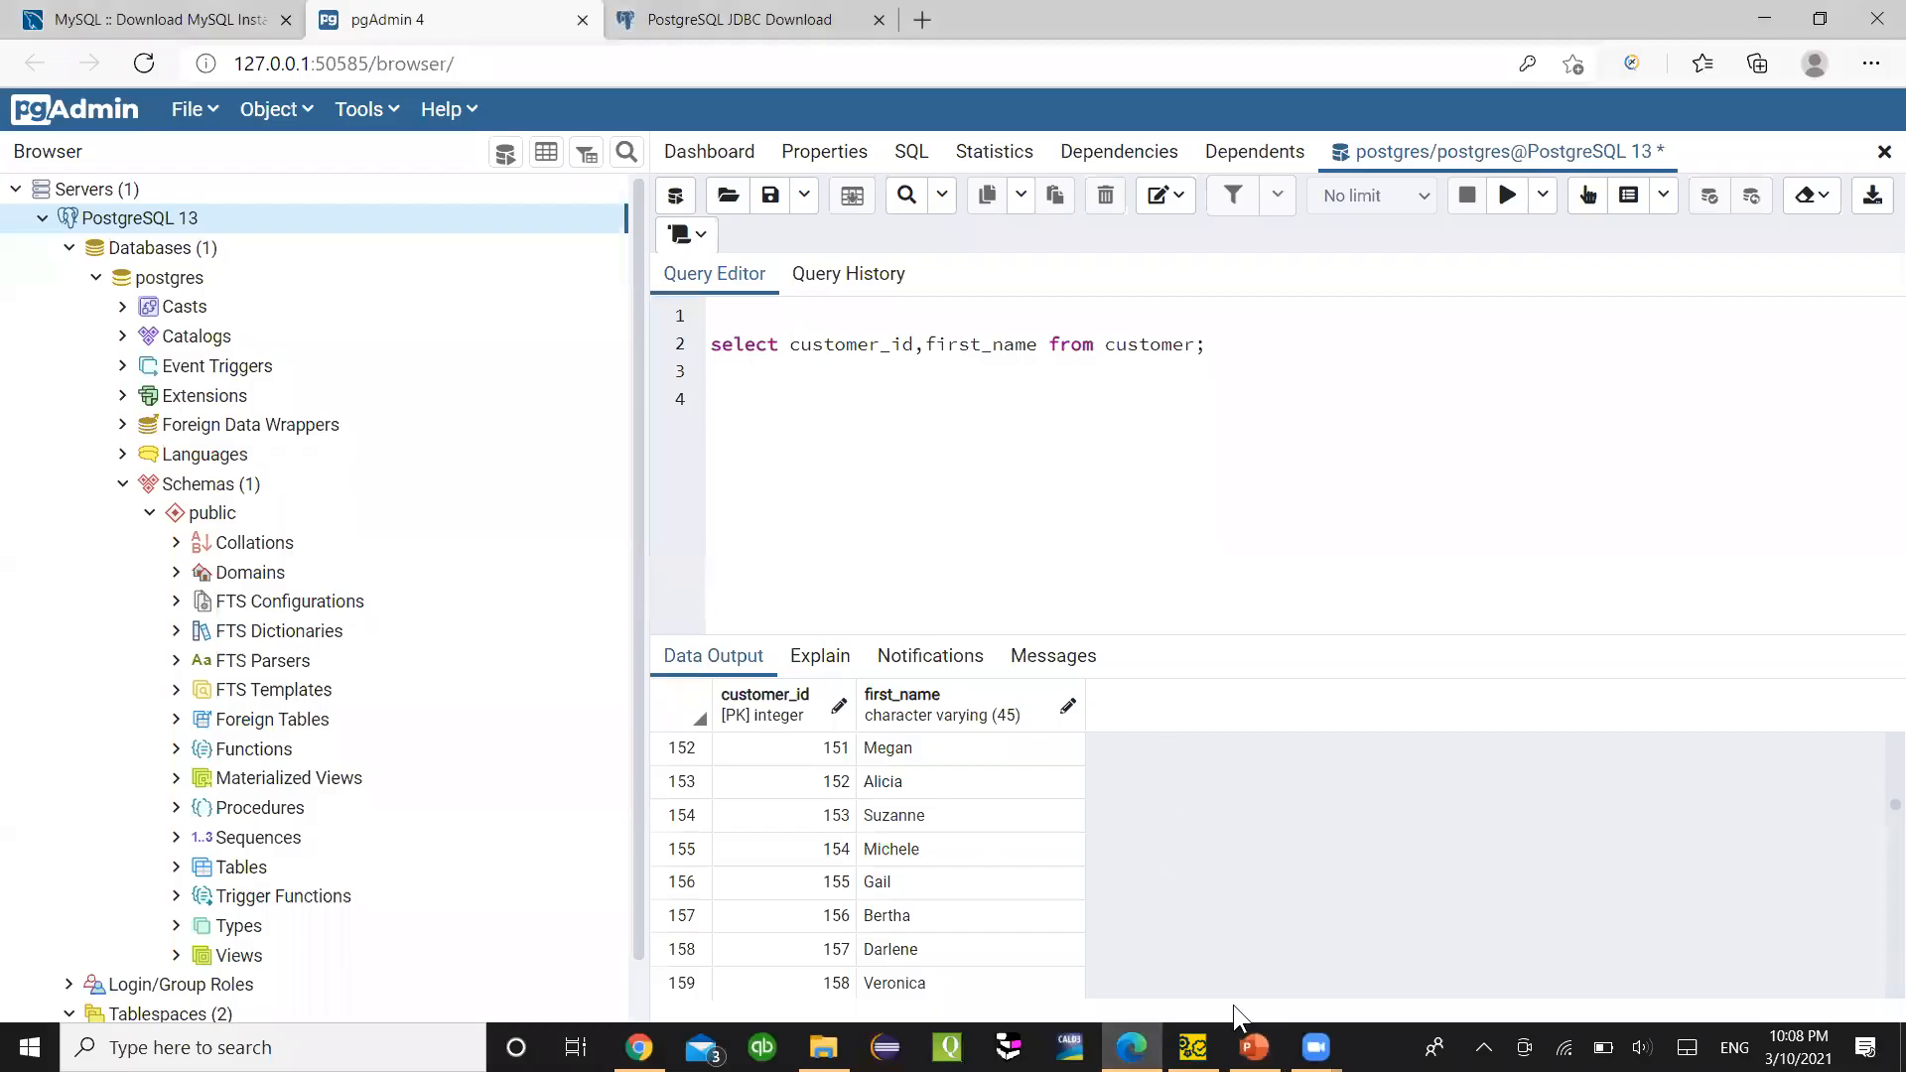
{"action": "left_click", "coordinate": [1193, 1047]}
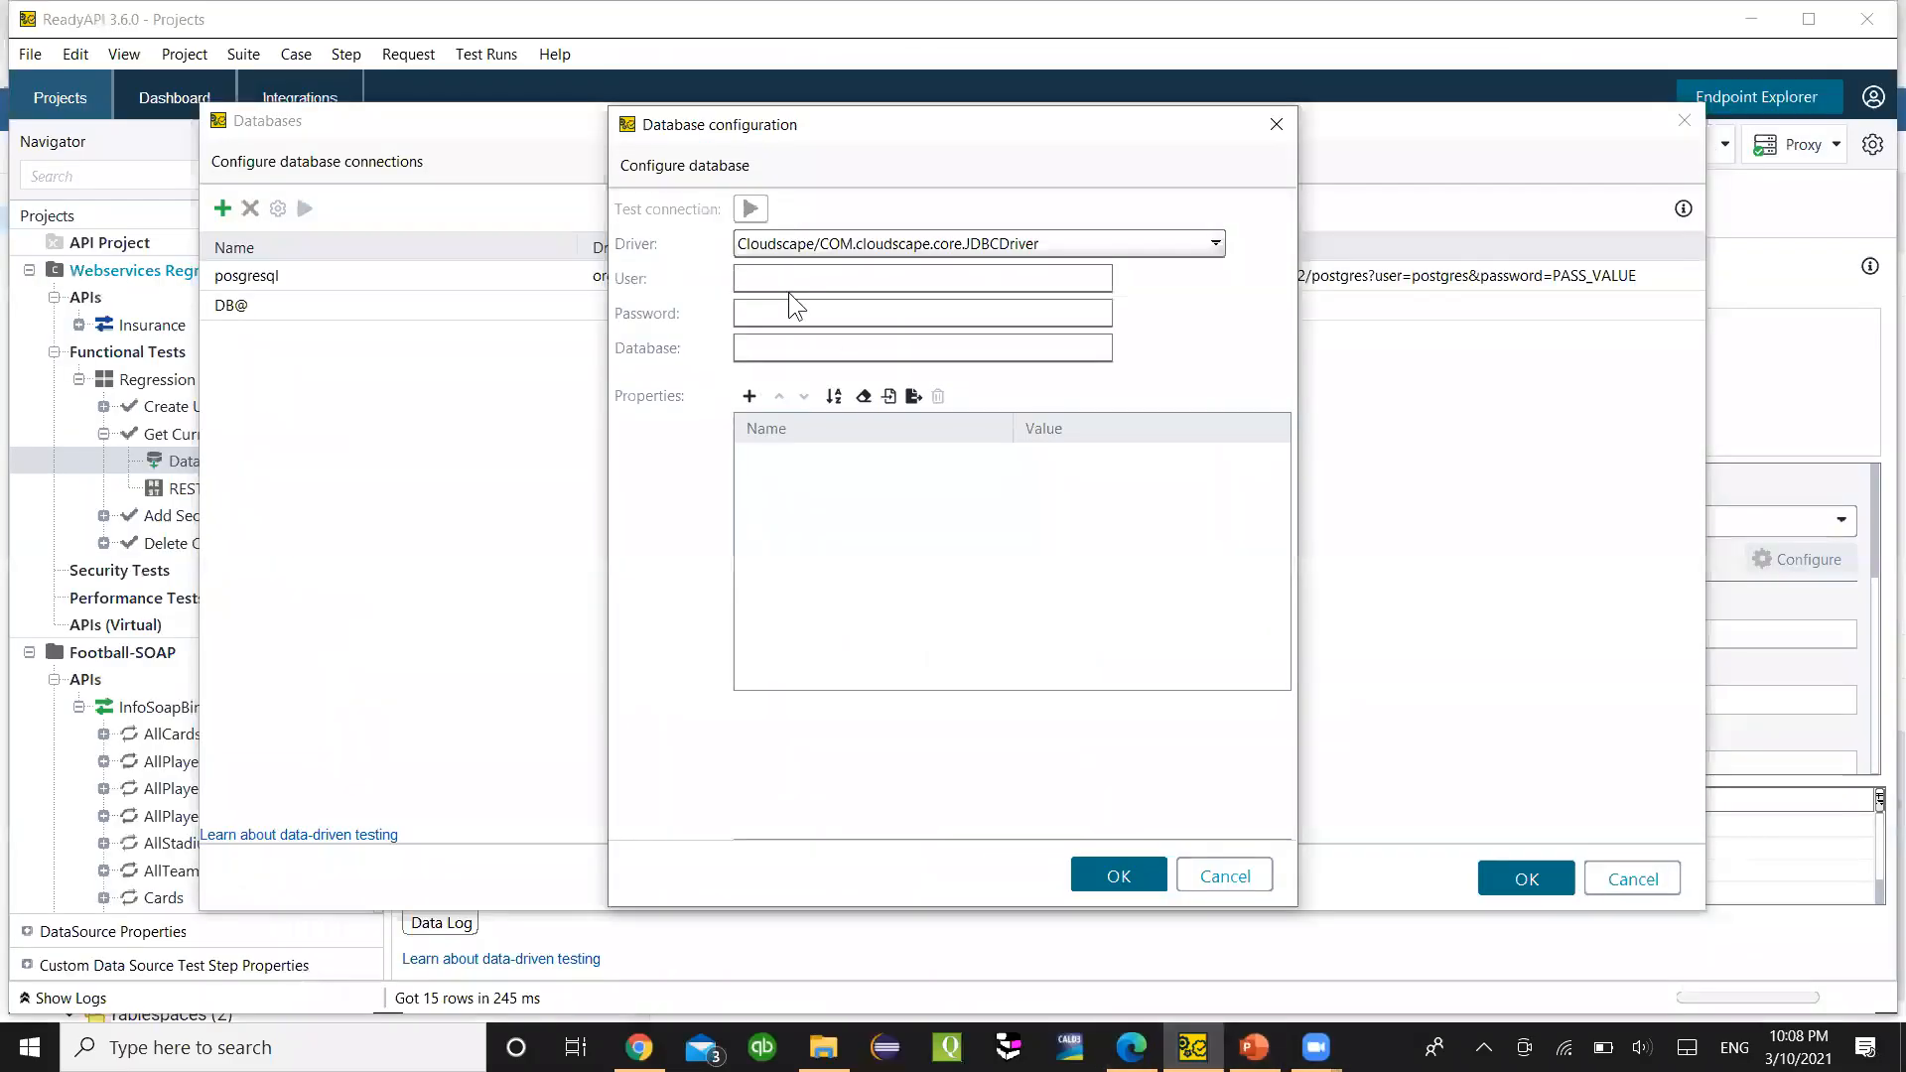
{"action": "left_click", "coordinate": [784, 280]}
{"action": "key", "text": "ctrl+v"}
{"action": "left_click", "coordinate": [782, 315]}
{"action": "type", "text": "•••"}
- Choose the PostgreSQL driver, then re-enter user postgres and the password
{"action": "left_click", "coordinate": [794, 244]}
{"action": "scroll", "coordinate": [886, 365], "scroll_direction": "down", "scroll_amount": 3}
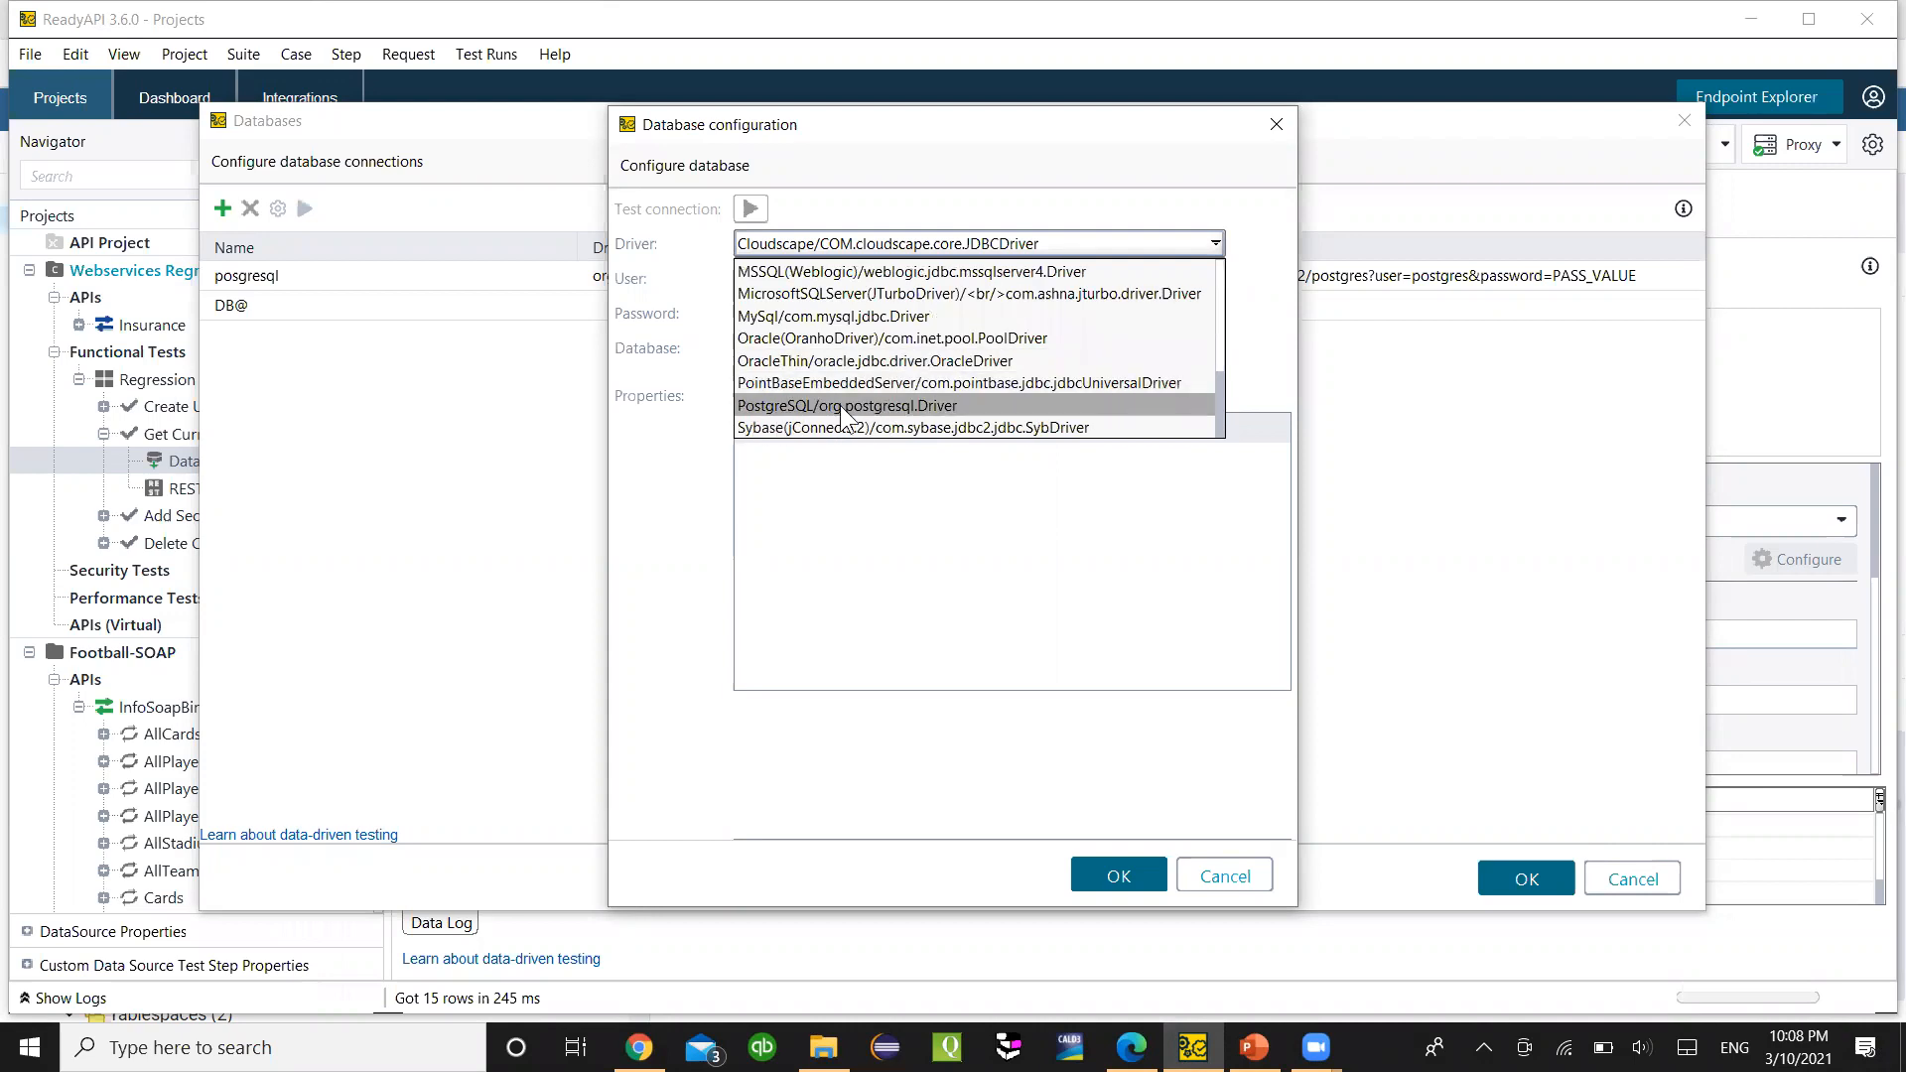
{"action": "left_click", "coordinate": [865, 406]}
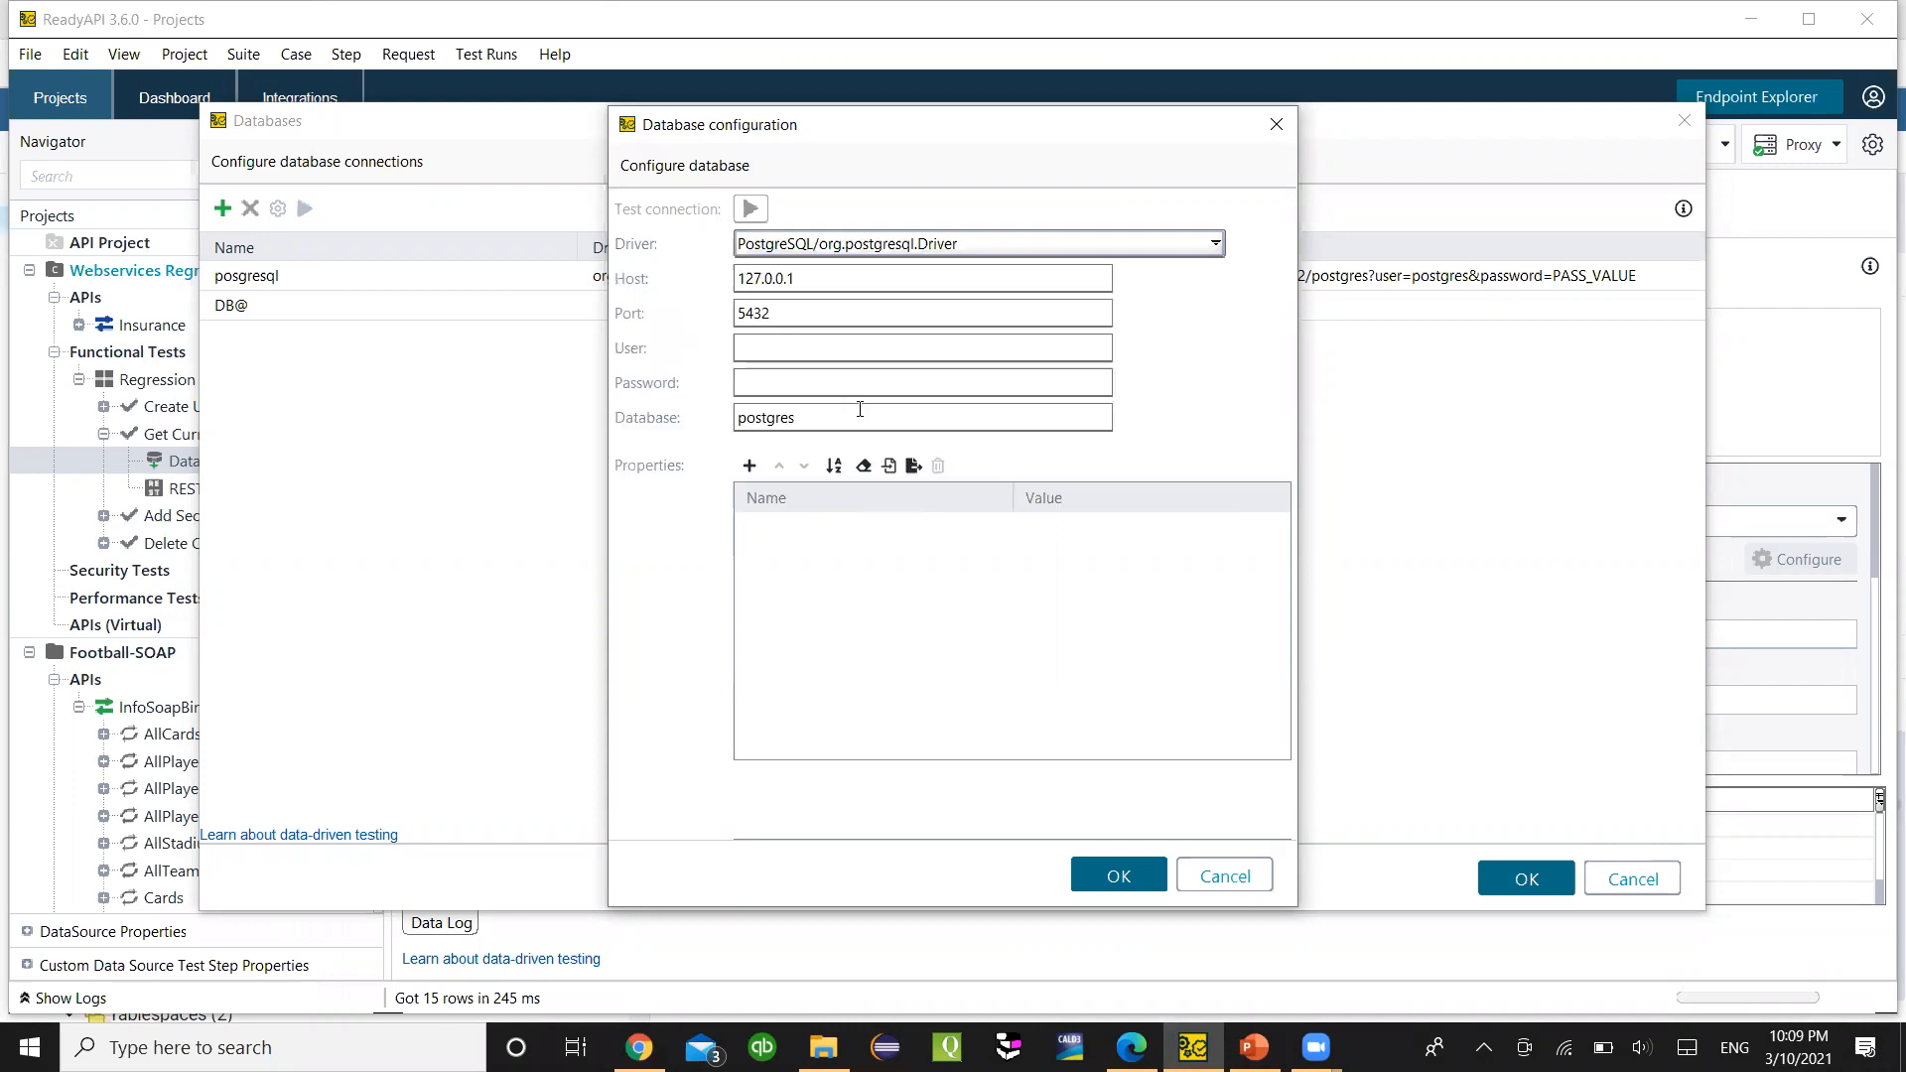
{"action": "left_click", "coordinate": [757, 345]}
{"action": "type", "text": "postgres"}
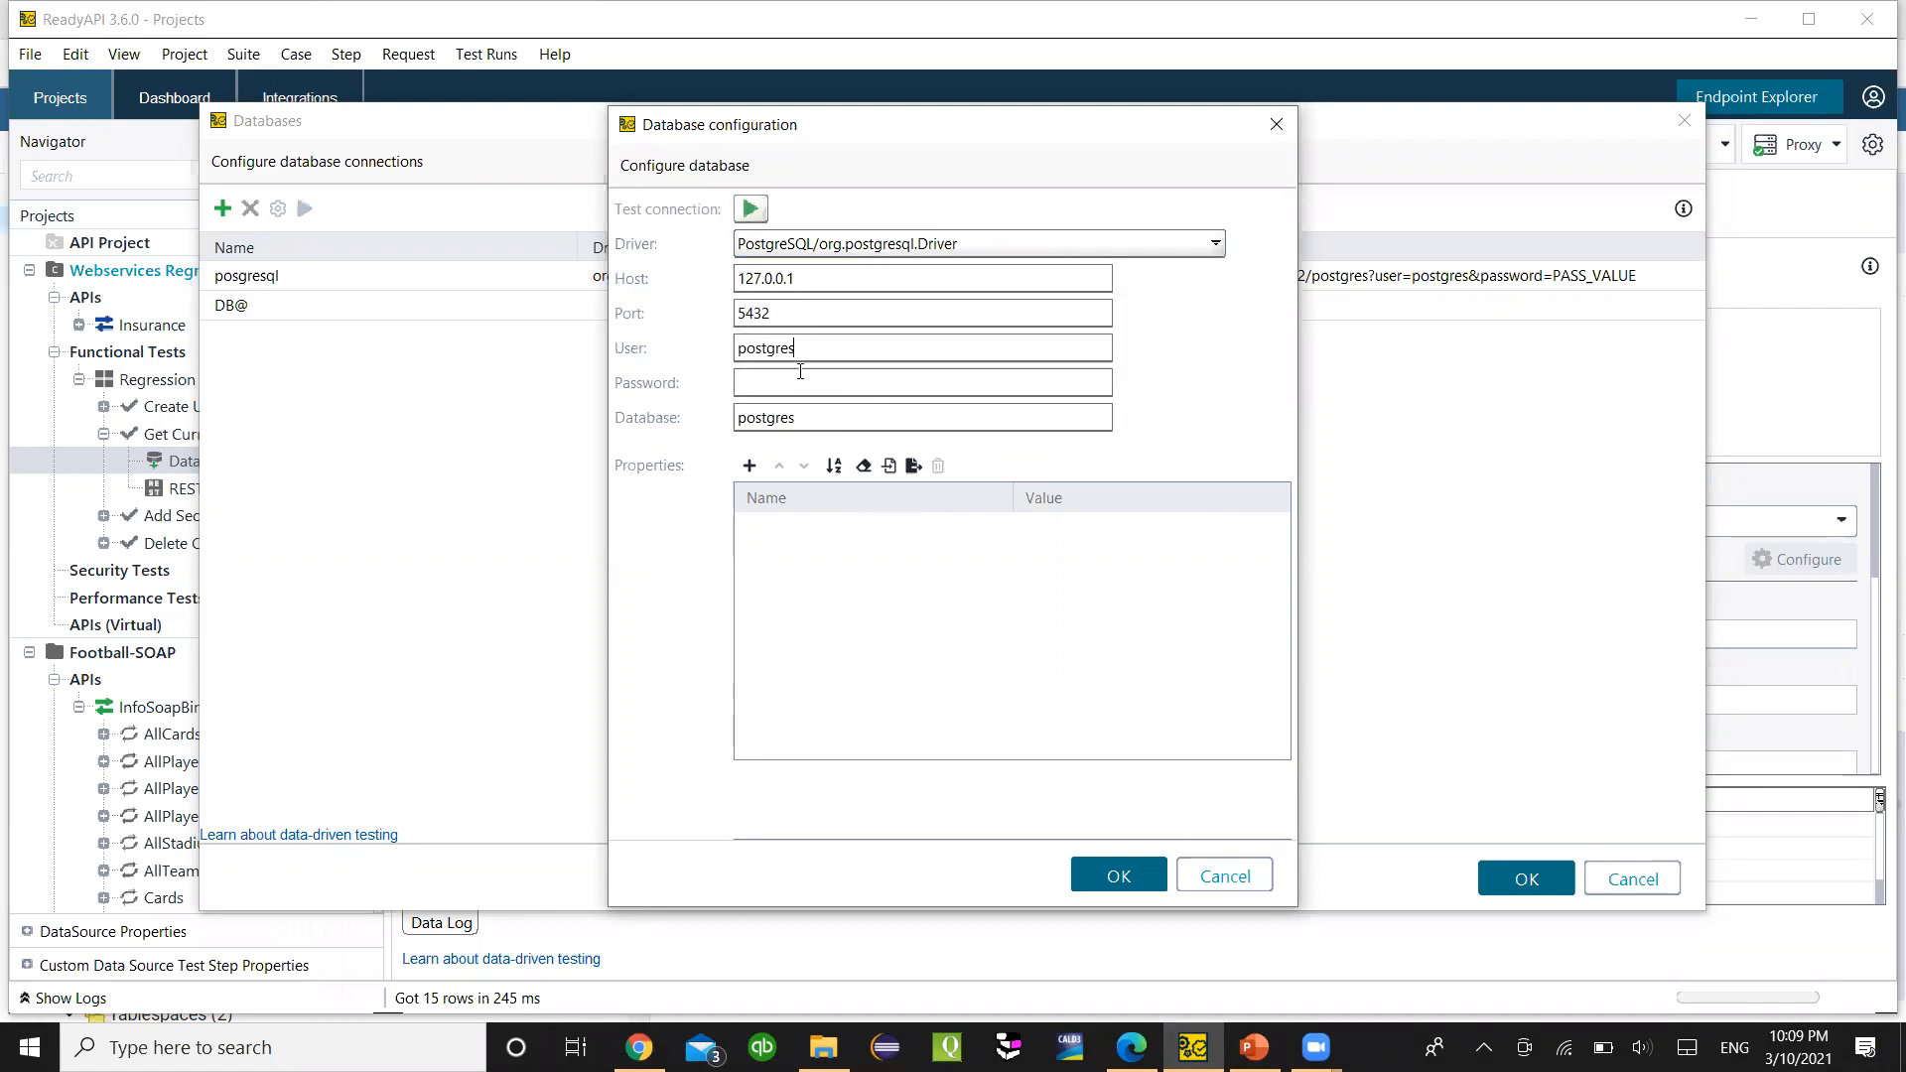
{"action": "left_click", "coordinate": [808, 383]}
{"action": "type", "text": "•"}
{"action": "left_click", "coordinate": [1131, 1047]}
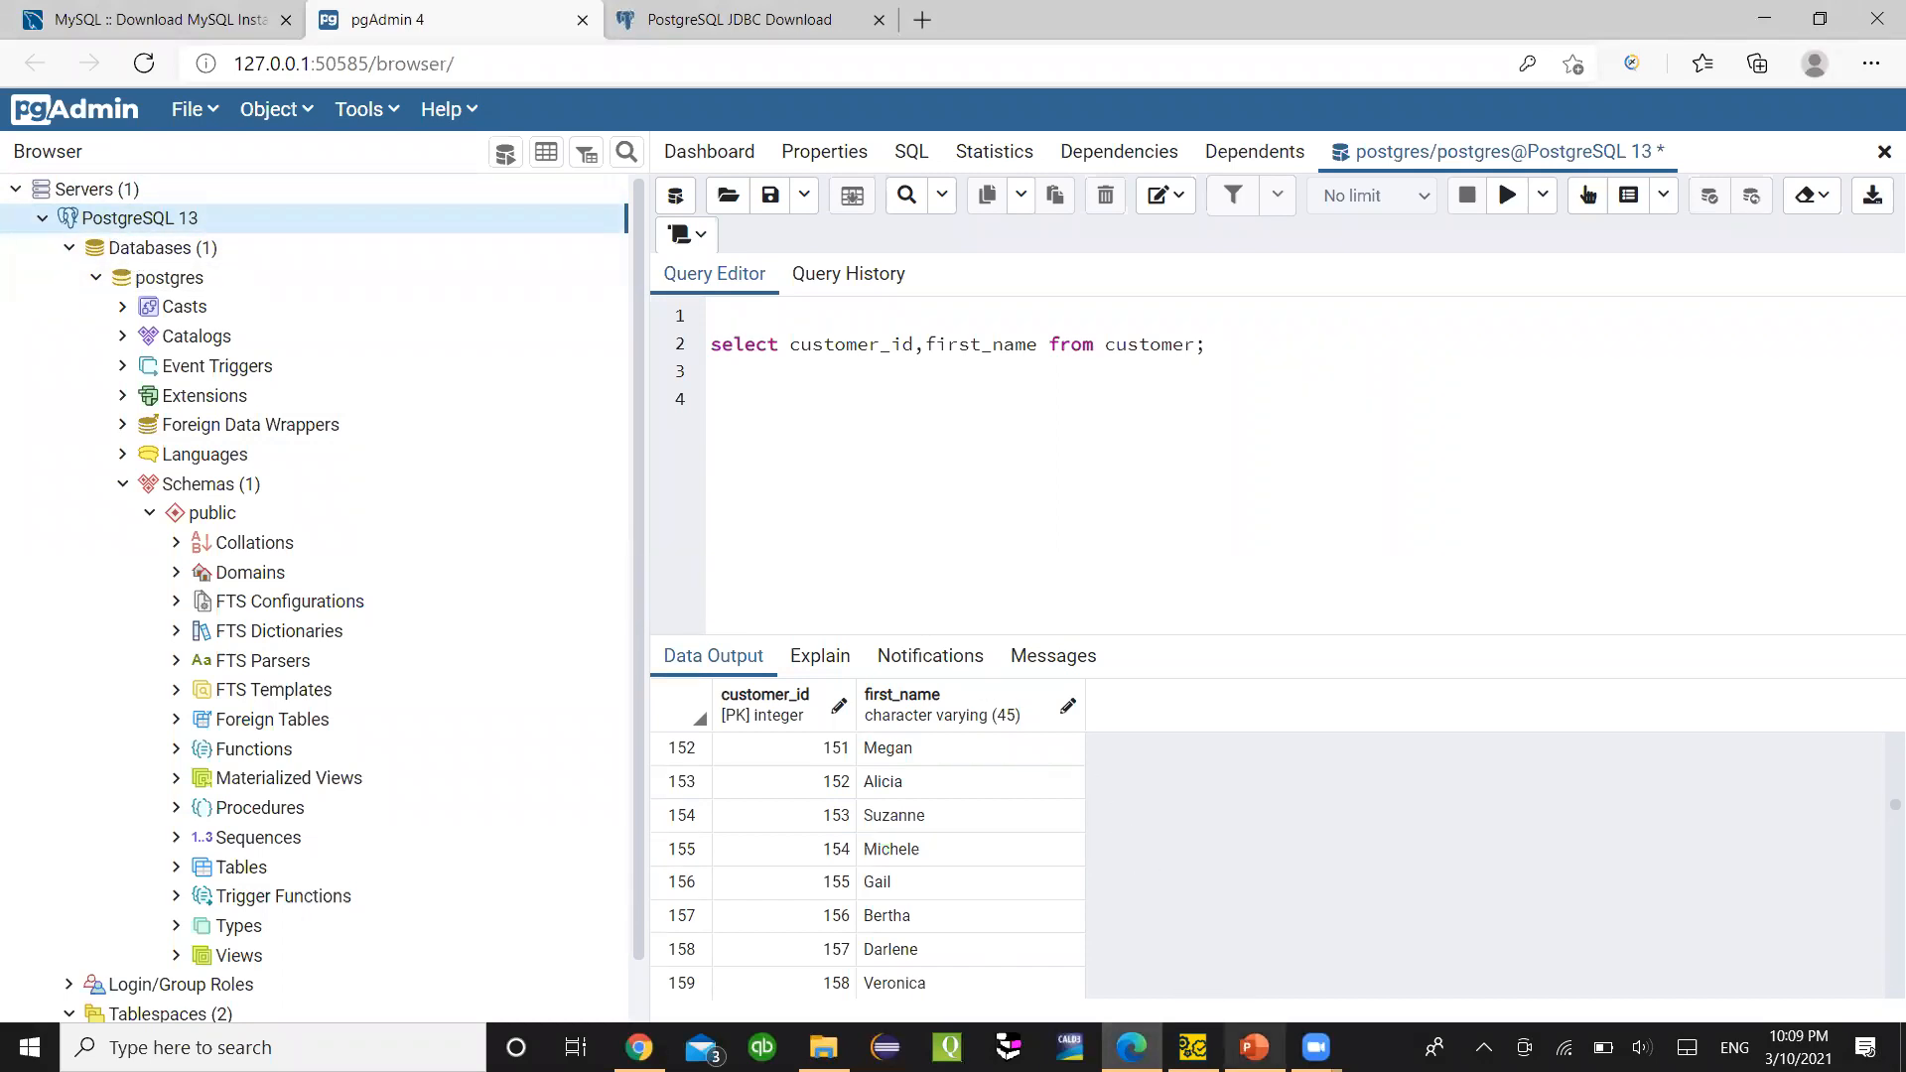
- Look up the database name after 5432/ on the JDBC prerequisites slide
{"action": "left_click", "coordinate": [1254, 1047]}
{"action": "double_click", "coordinate": [1080, 701]}
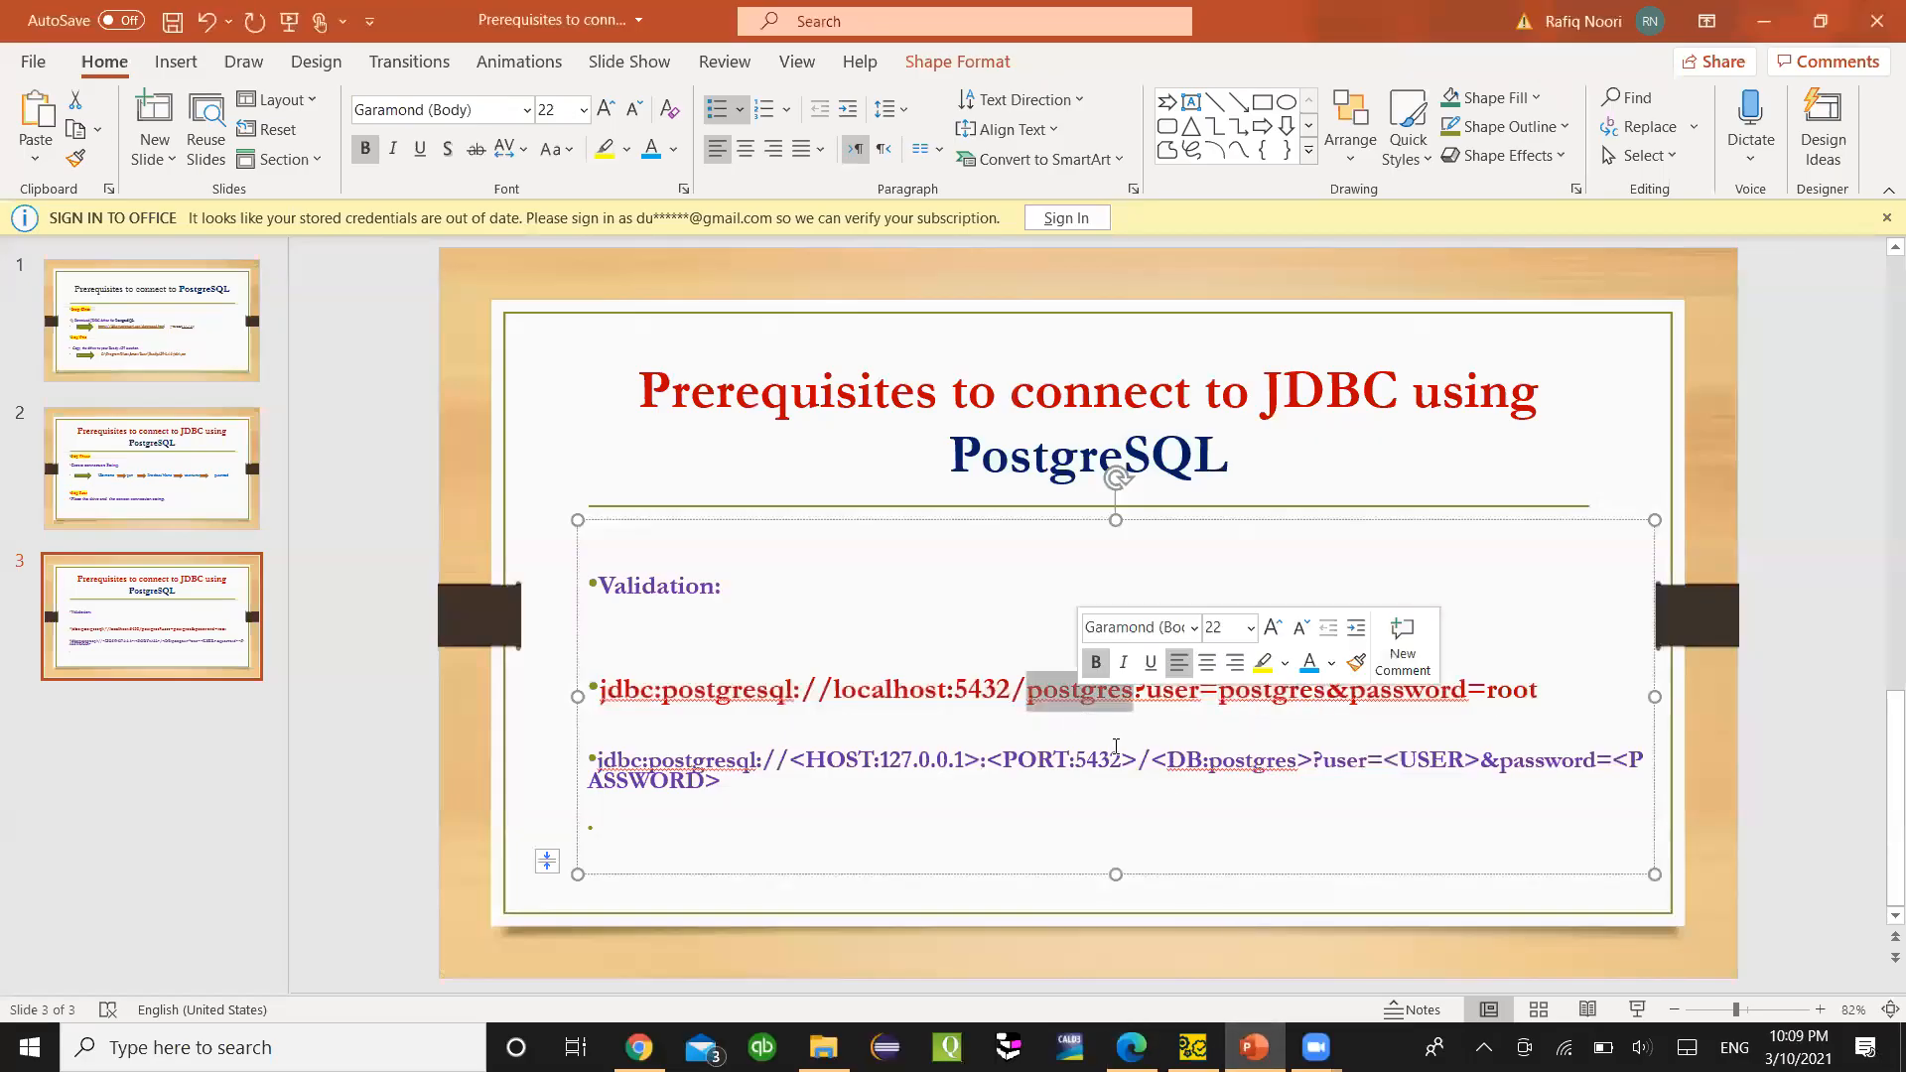
{"action": "left_click", "coordinate": [1131, 1047]}
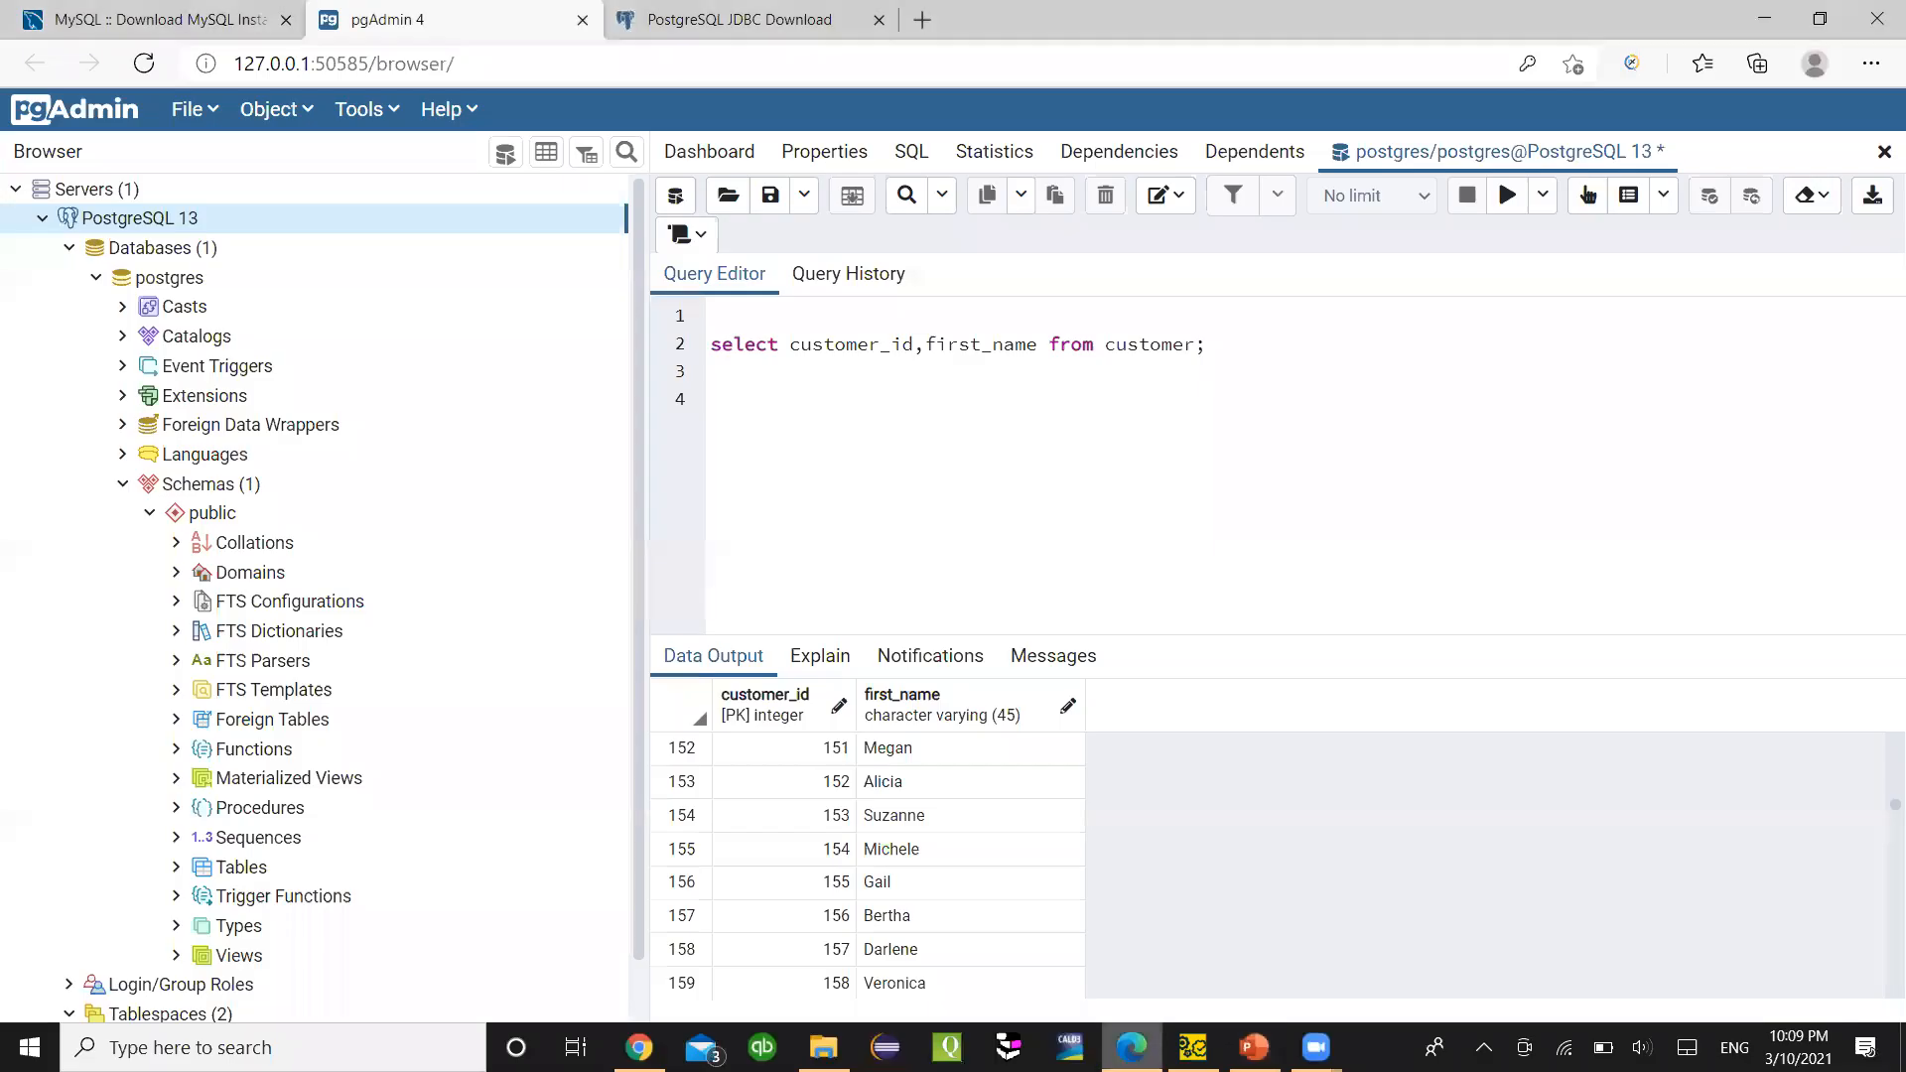
- Check that the PostgreSQL 13 server's Connection properties list postgres as maintenance database
{"action": "right_click", "coordinate": [74, 221]}
{"action": "left_click", "coordinate": [243, 572]}
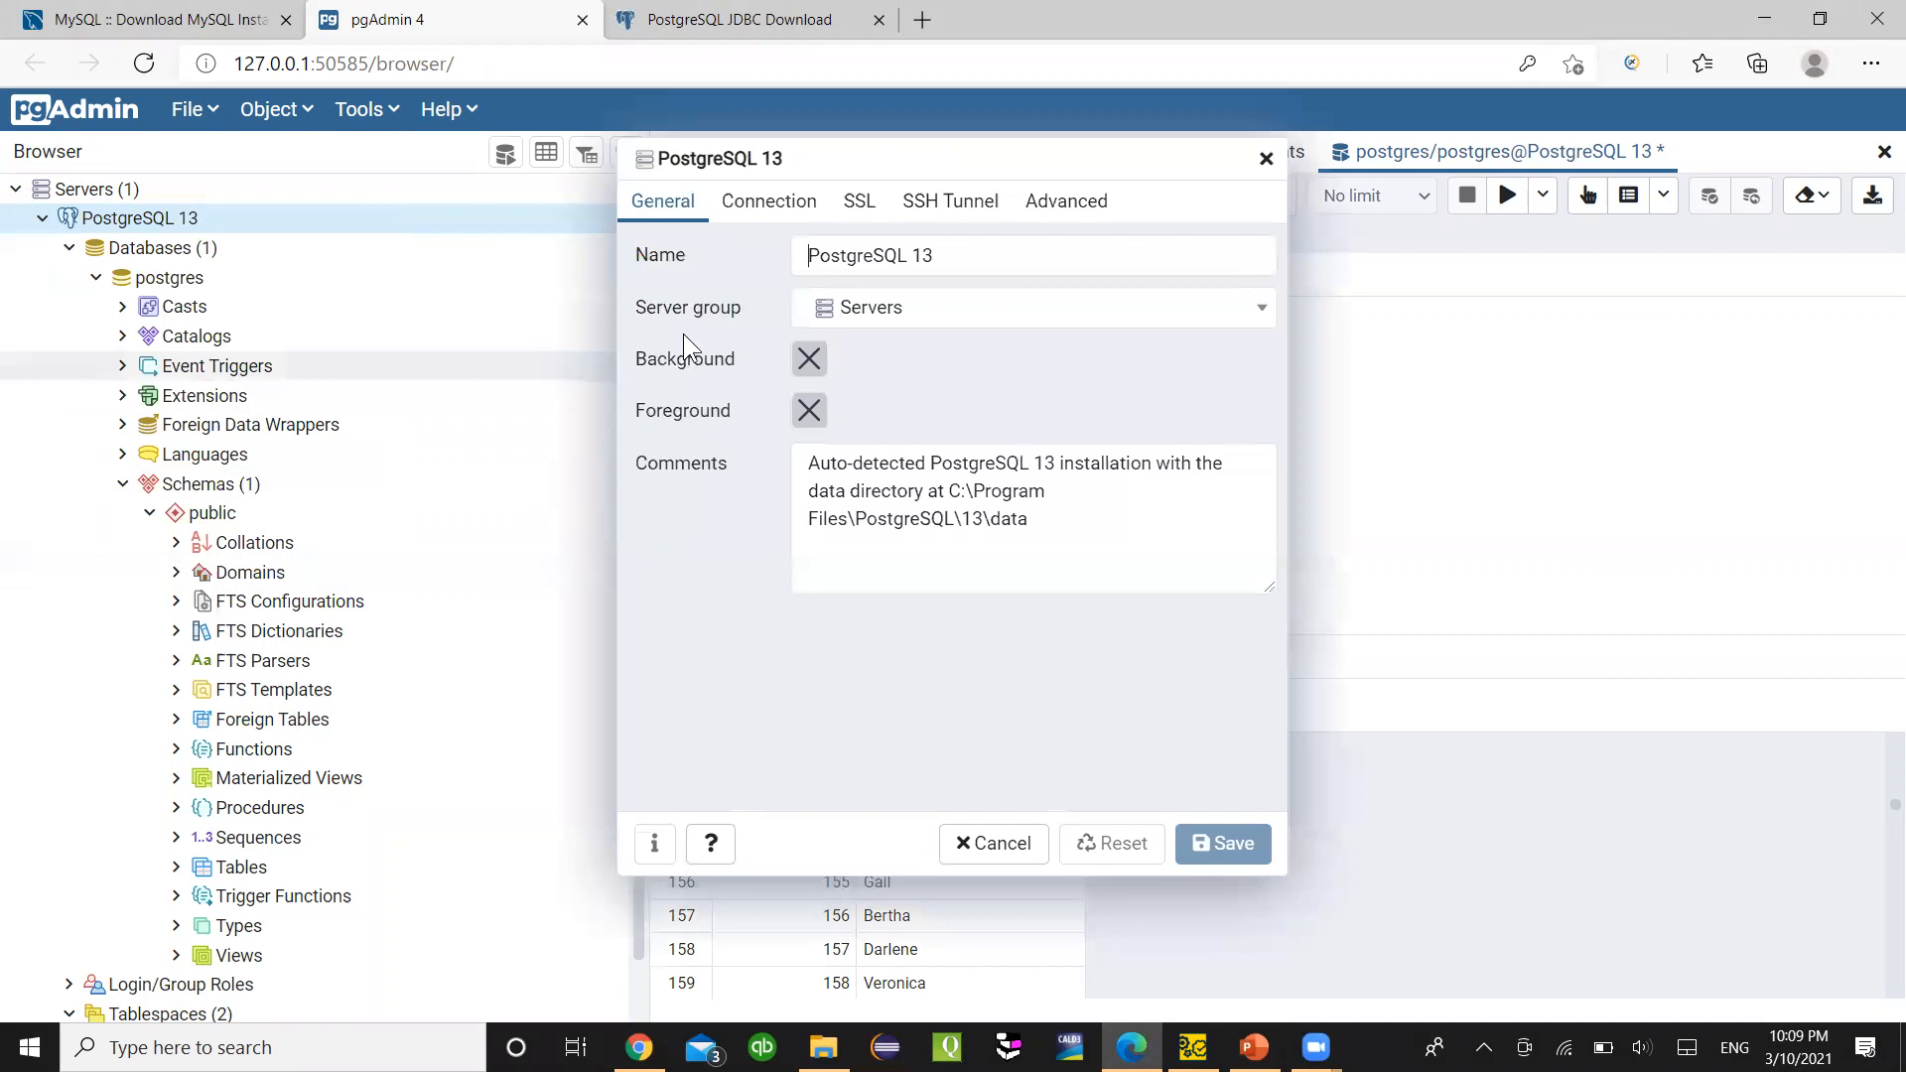
{"action": "left_click", "coordinate": [740, 203]}
{"action": "double_click", "coordinate": [796, 386]}
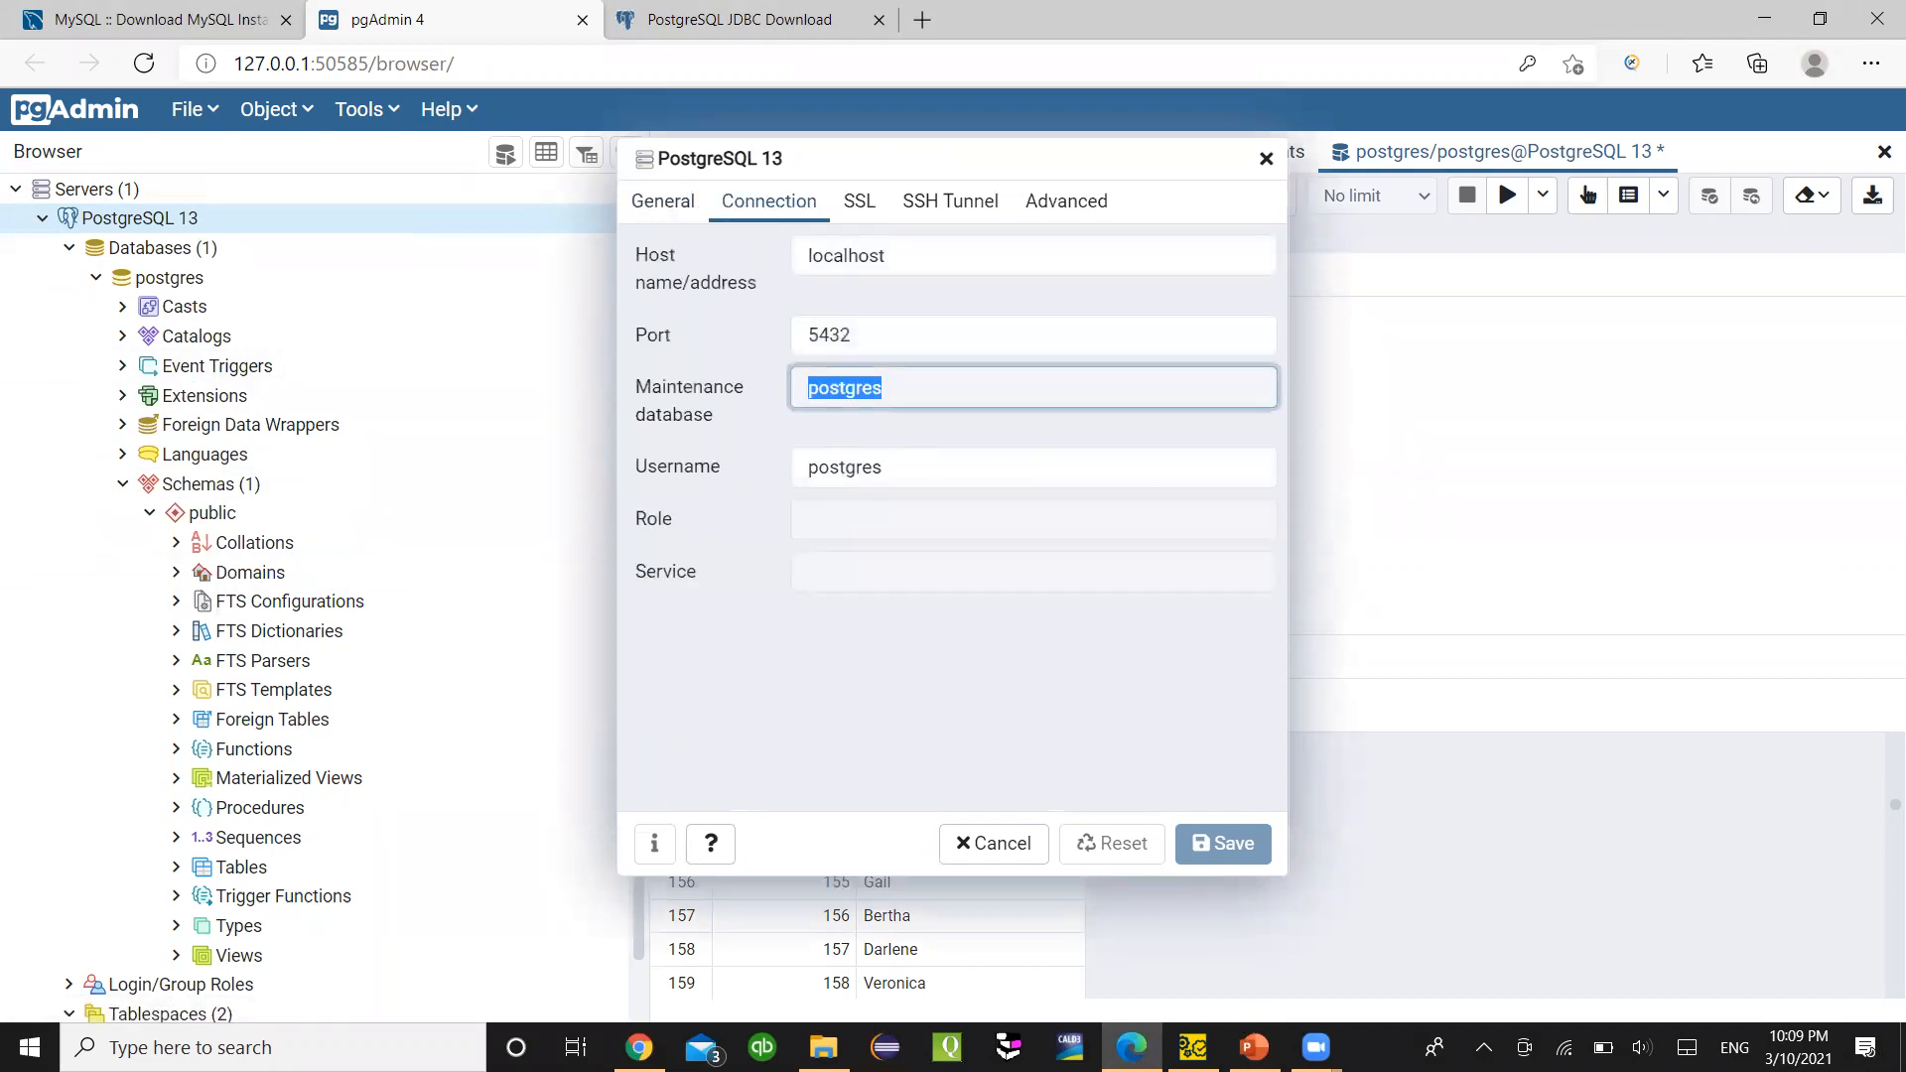
{"action": "left_click", "coordinate": [1192, 1047]}
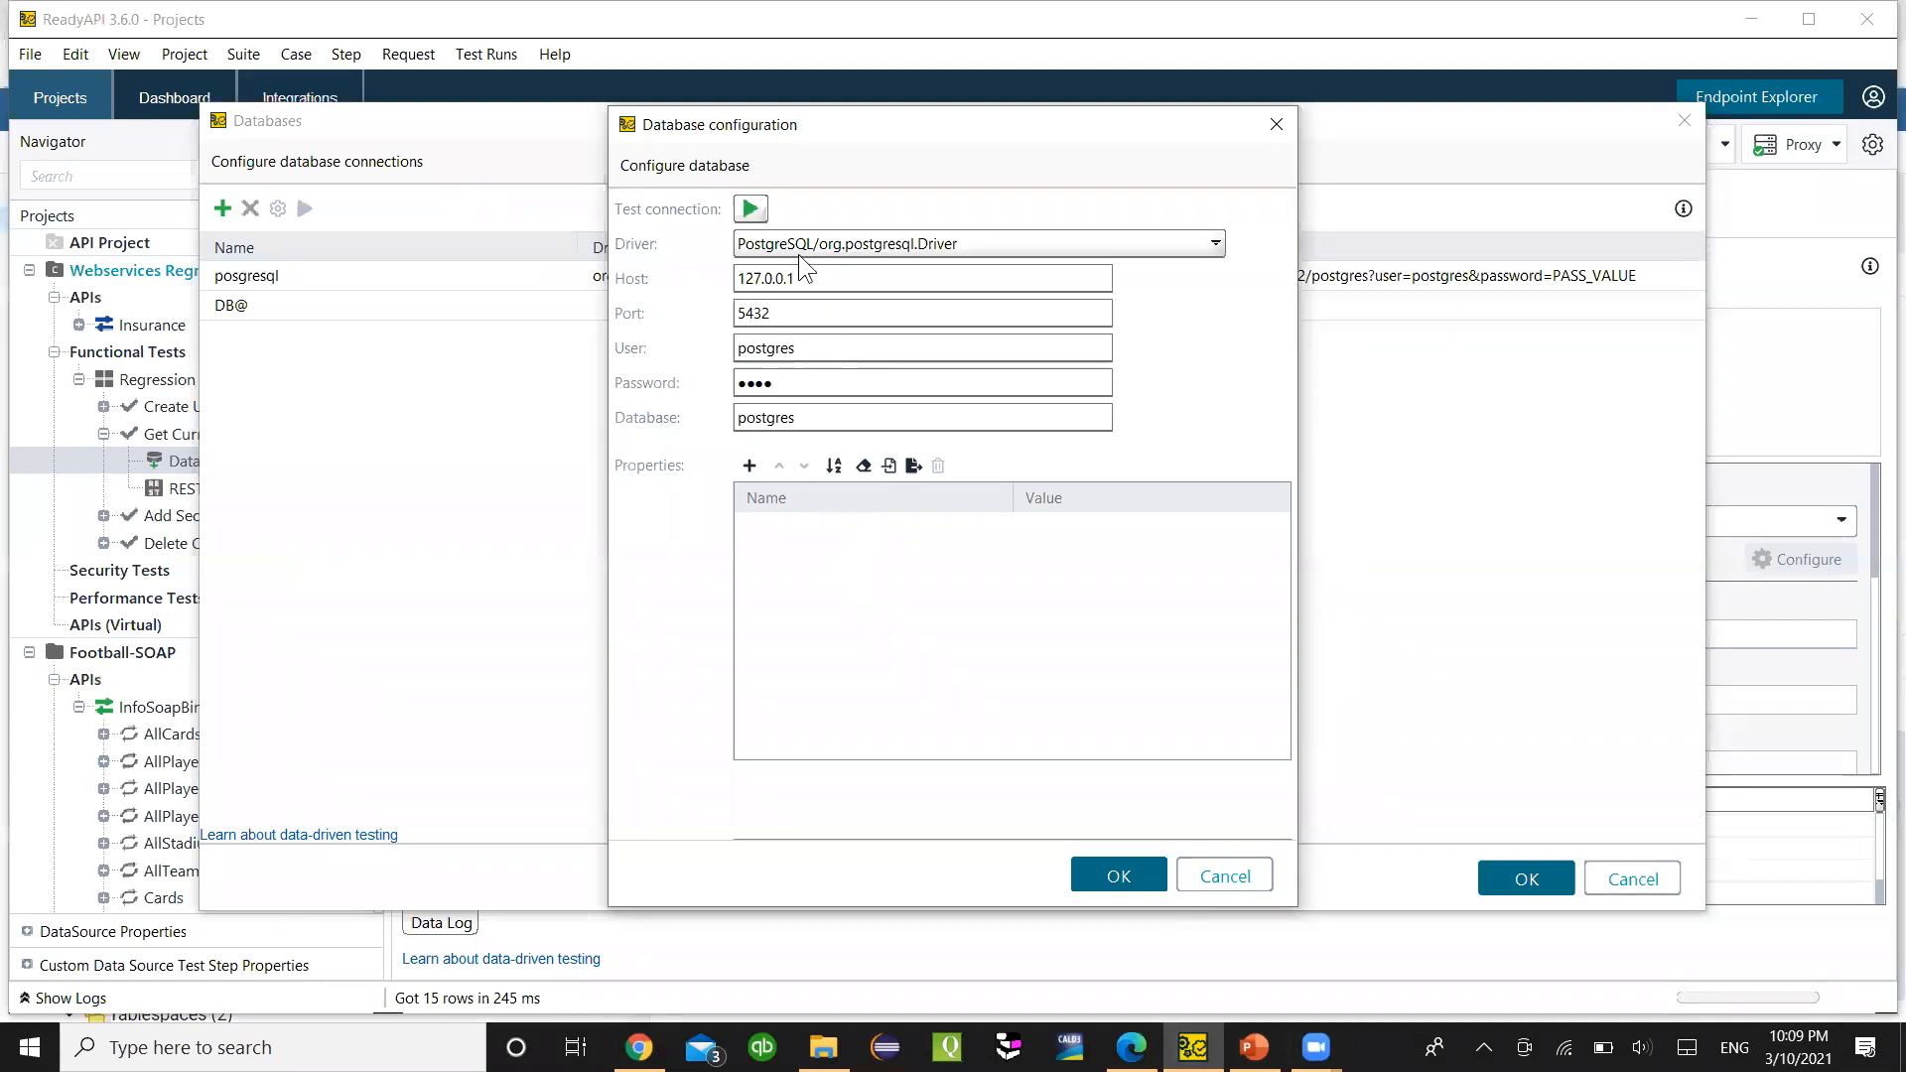
- Test the DB@ connection successfully and save its configuration
{"action": "left_click", "coordinate": [750, 209]}
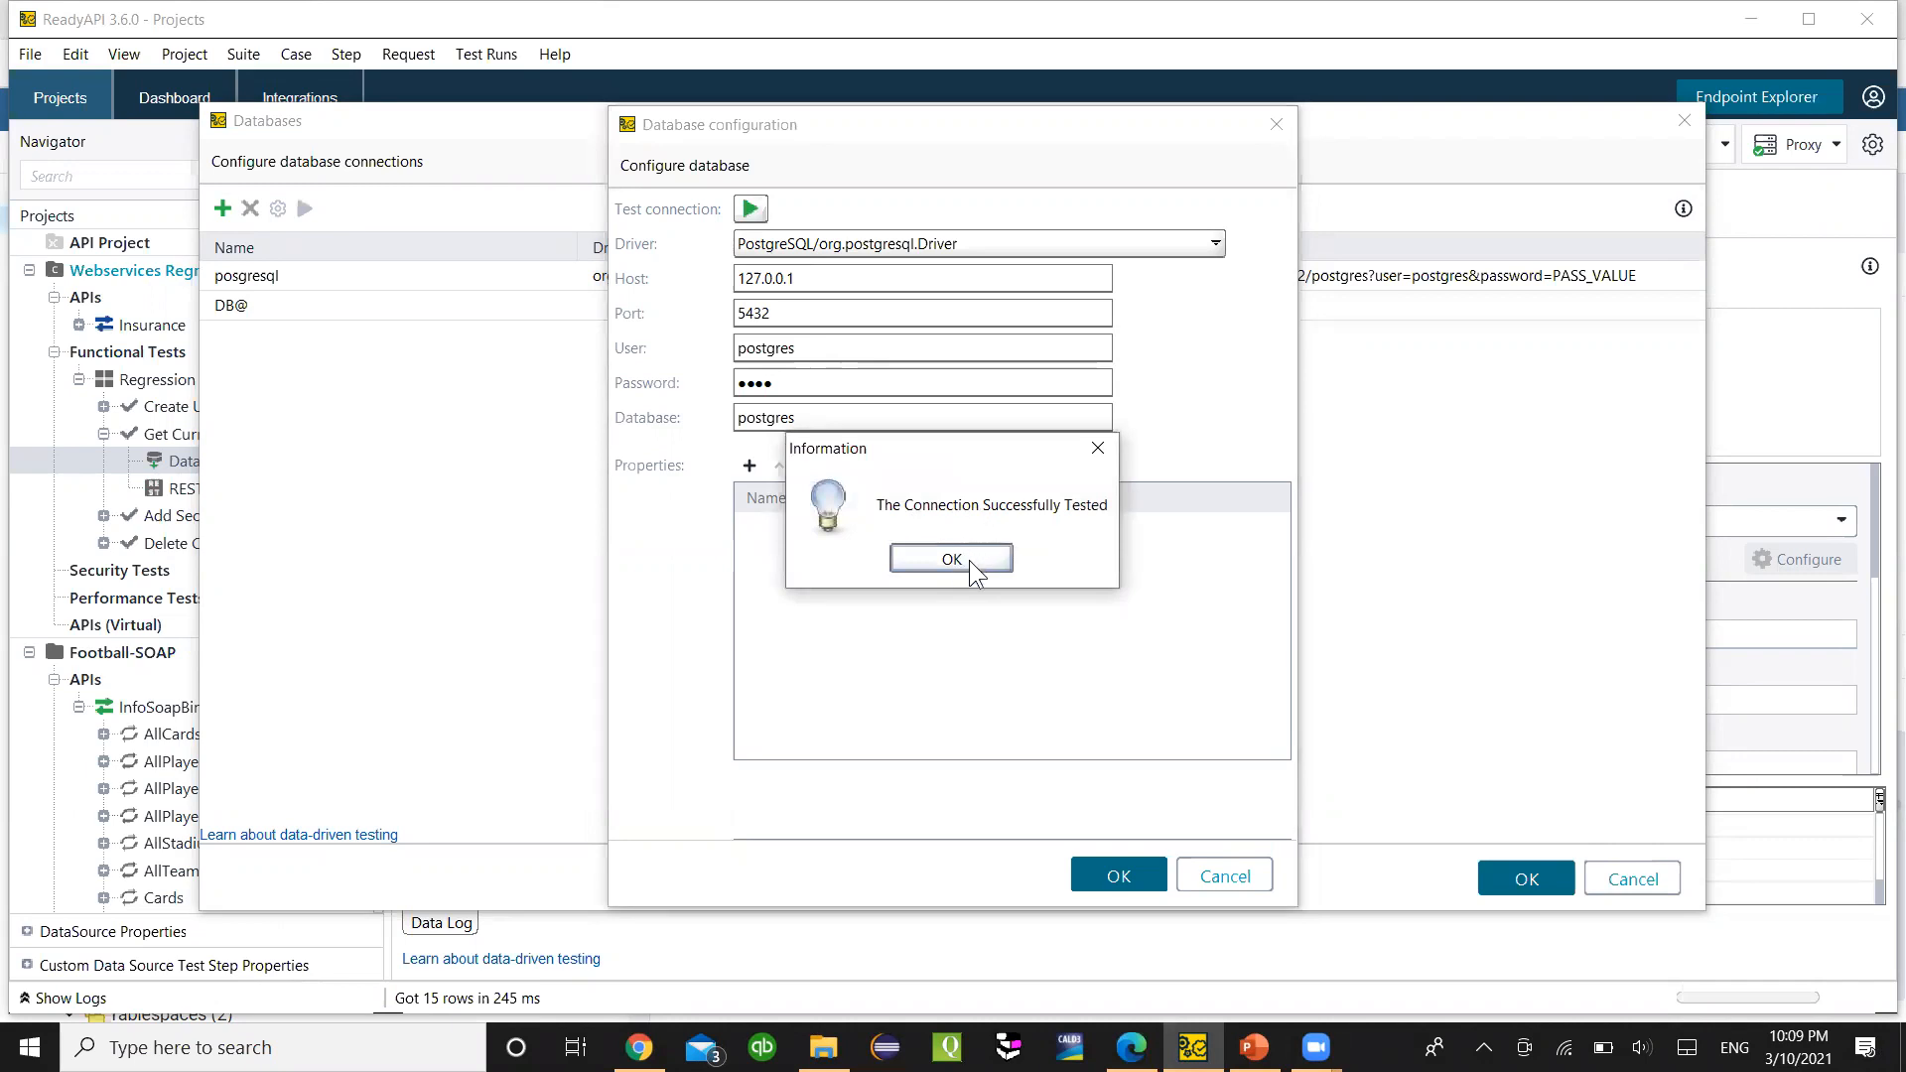
{"action": "left_click", "coordinate": [970, 562]}
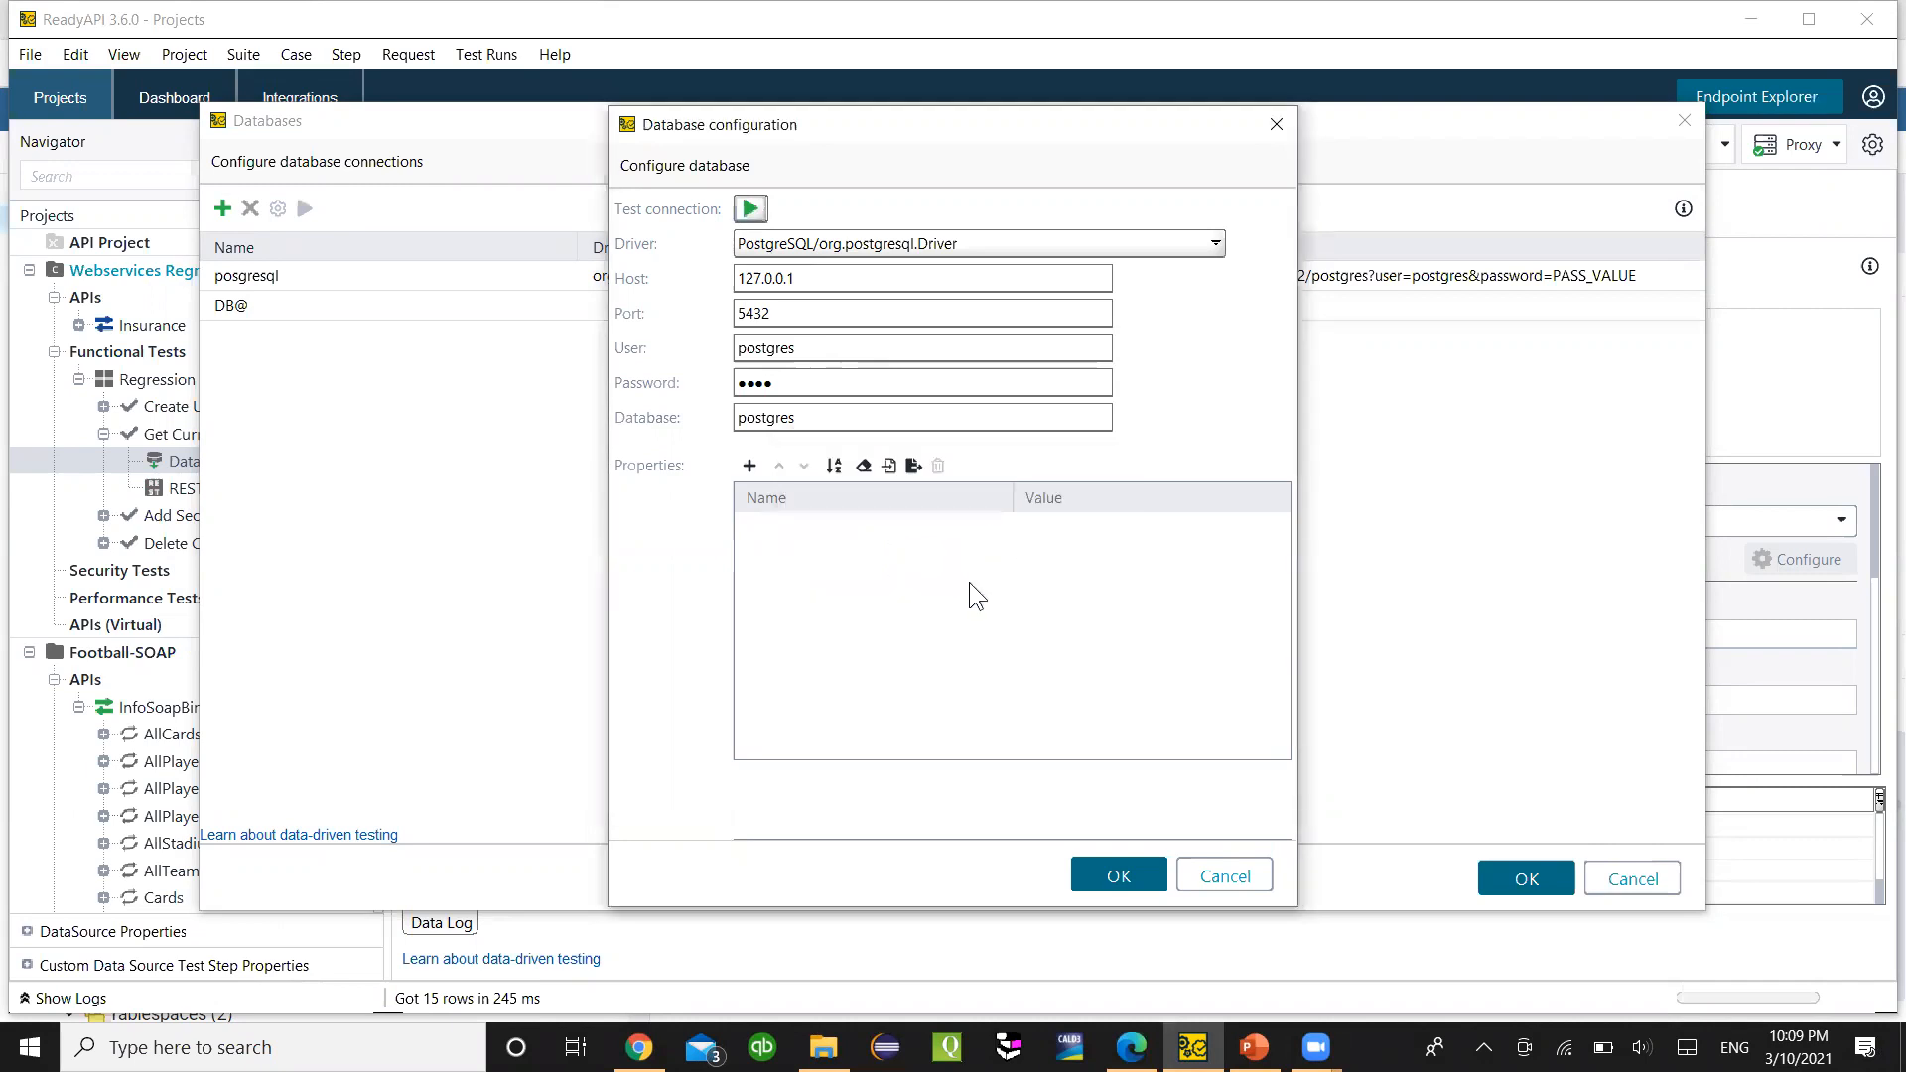
{"action": "left_click", "coordinate": [1118, 876]}
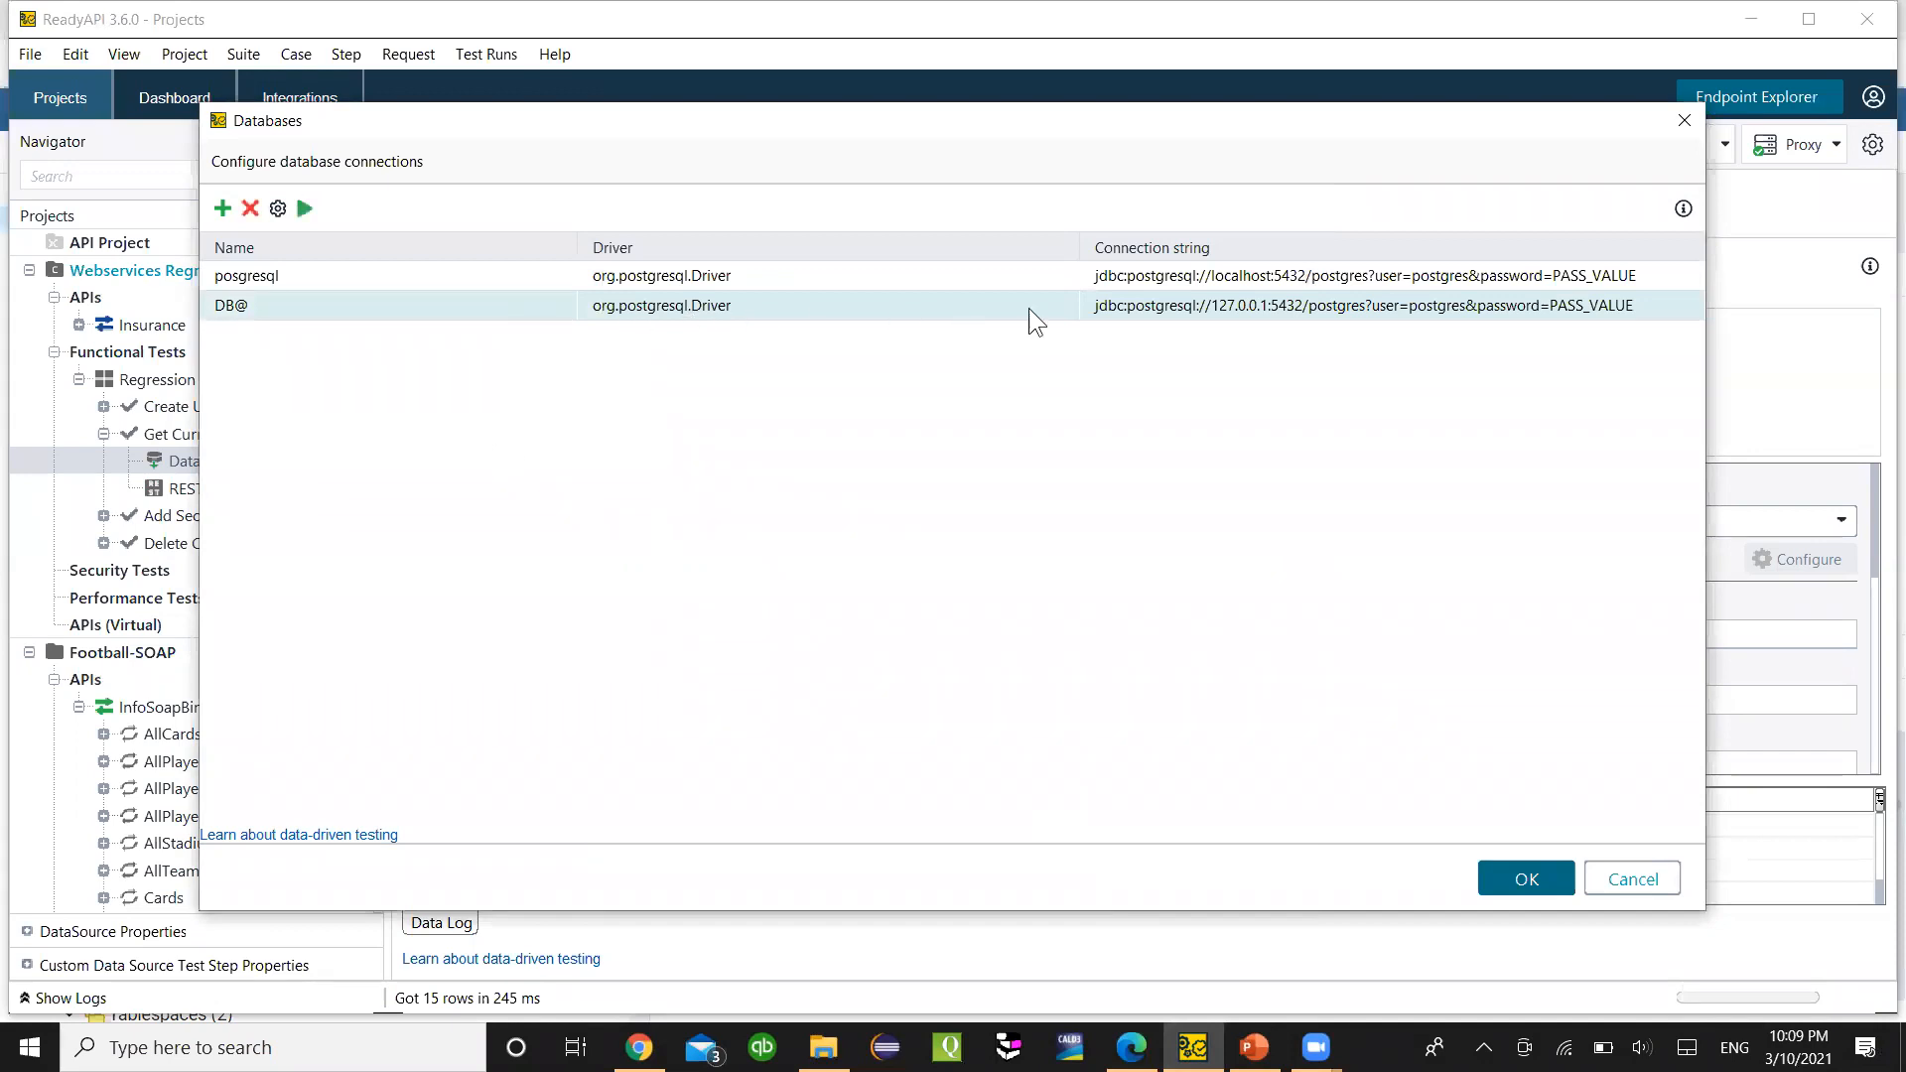
- Compare the posgresql and DB@ connections, then close the Databases list
{"action": "left_click", "coordinate": [682, 284]}
{"action": "left_click", "coordinate": [657, 306]}
{"action": "left_click", "coordinate": [560, 282]}
{"action": "left_click", "coordinate": [1528, 877]}
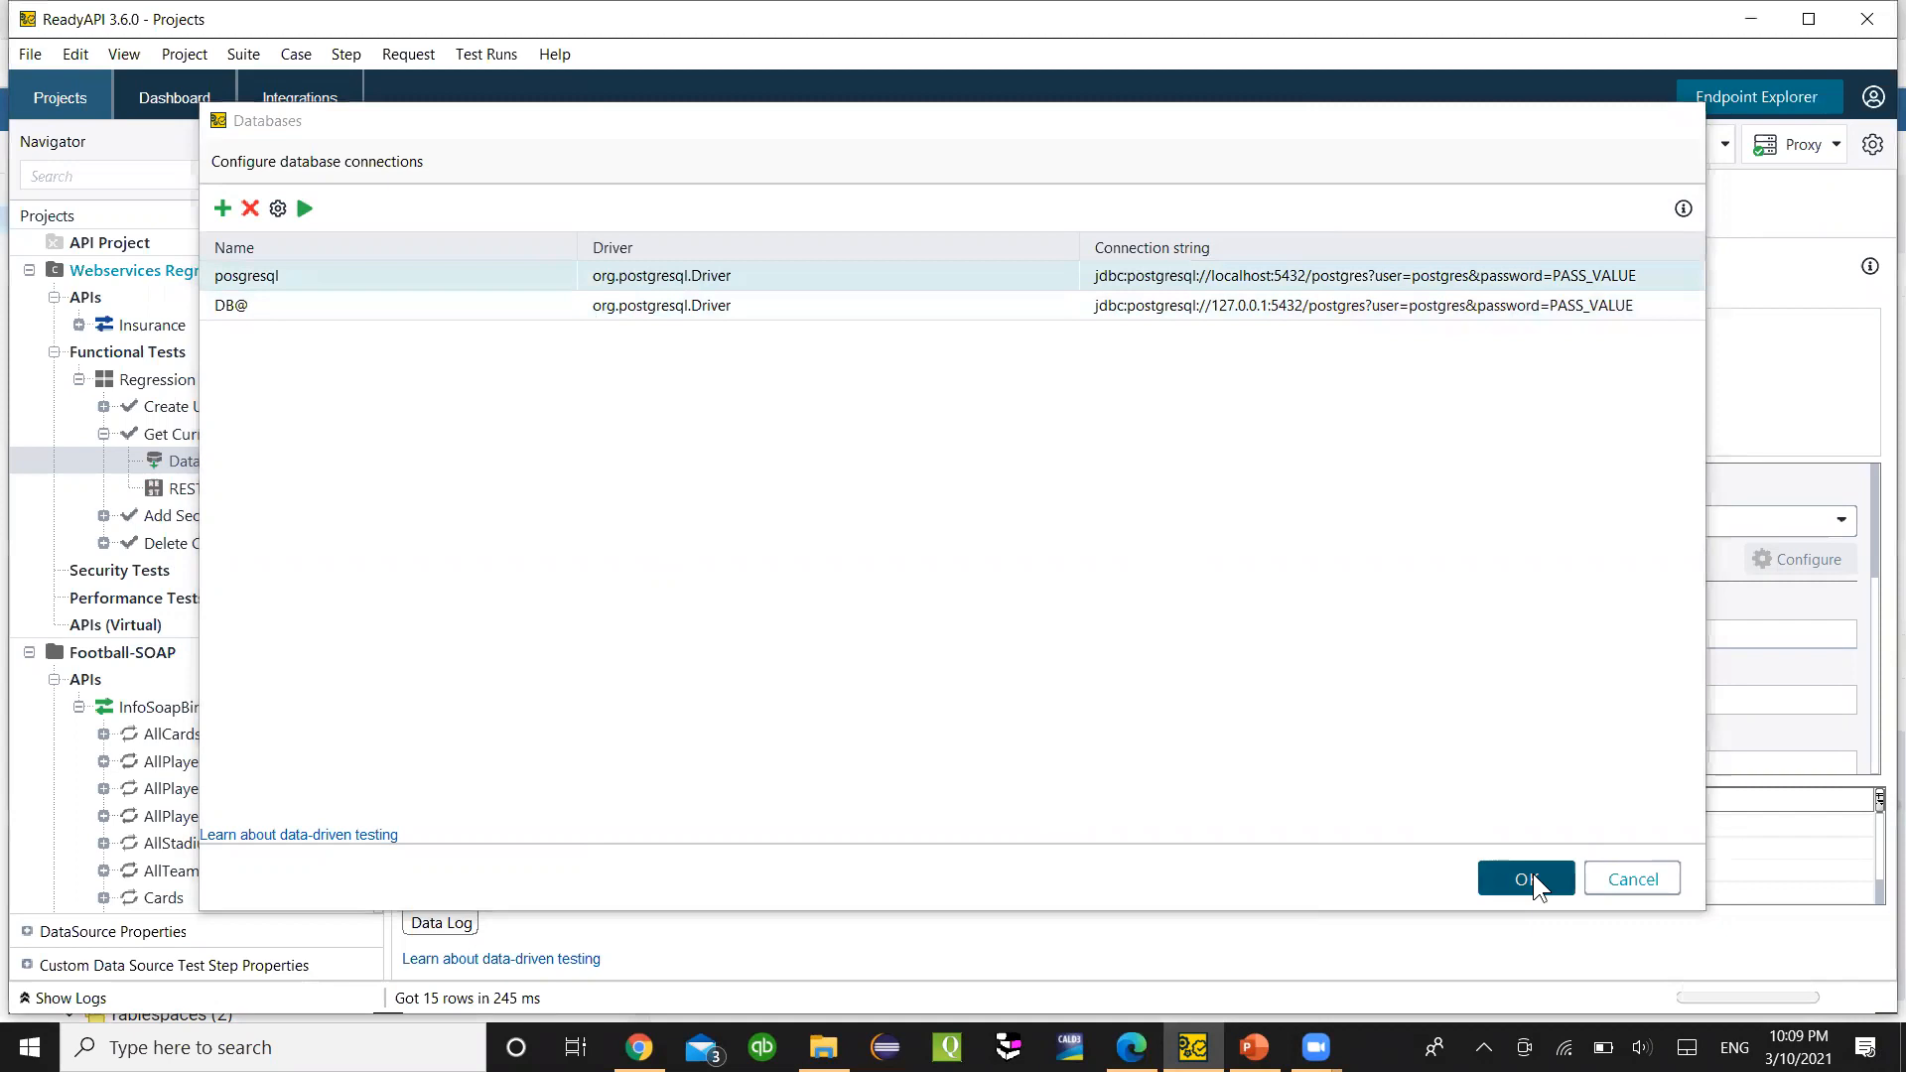
{"action": "scroll", "coordinate": [808, 695], "scroll_direction": "down", "scroll_amount": 3}
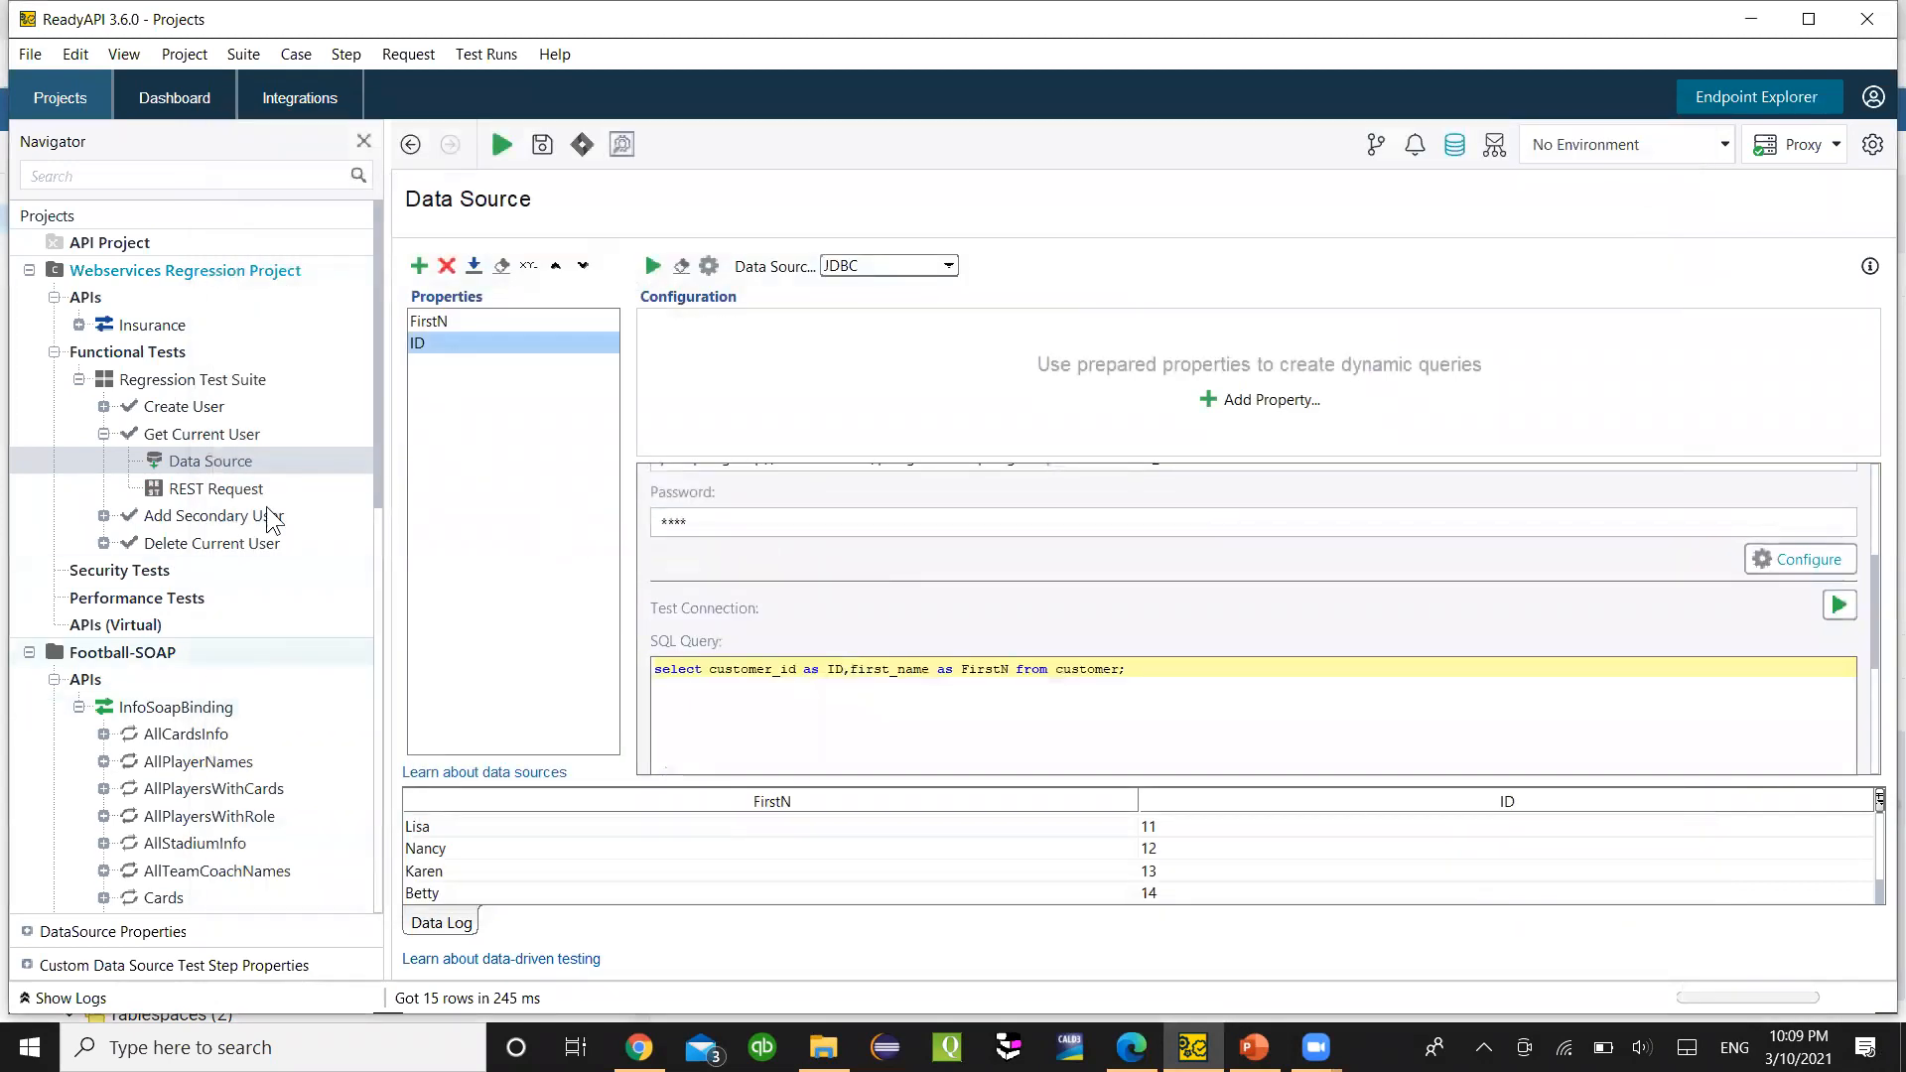
{"action": "scroll", "coordinate": [769, 695], "scroll_direction": "down", "scroll_amount": 1}
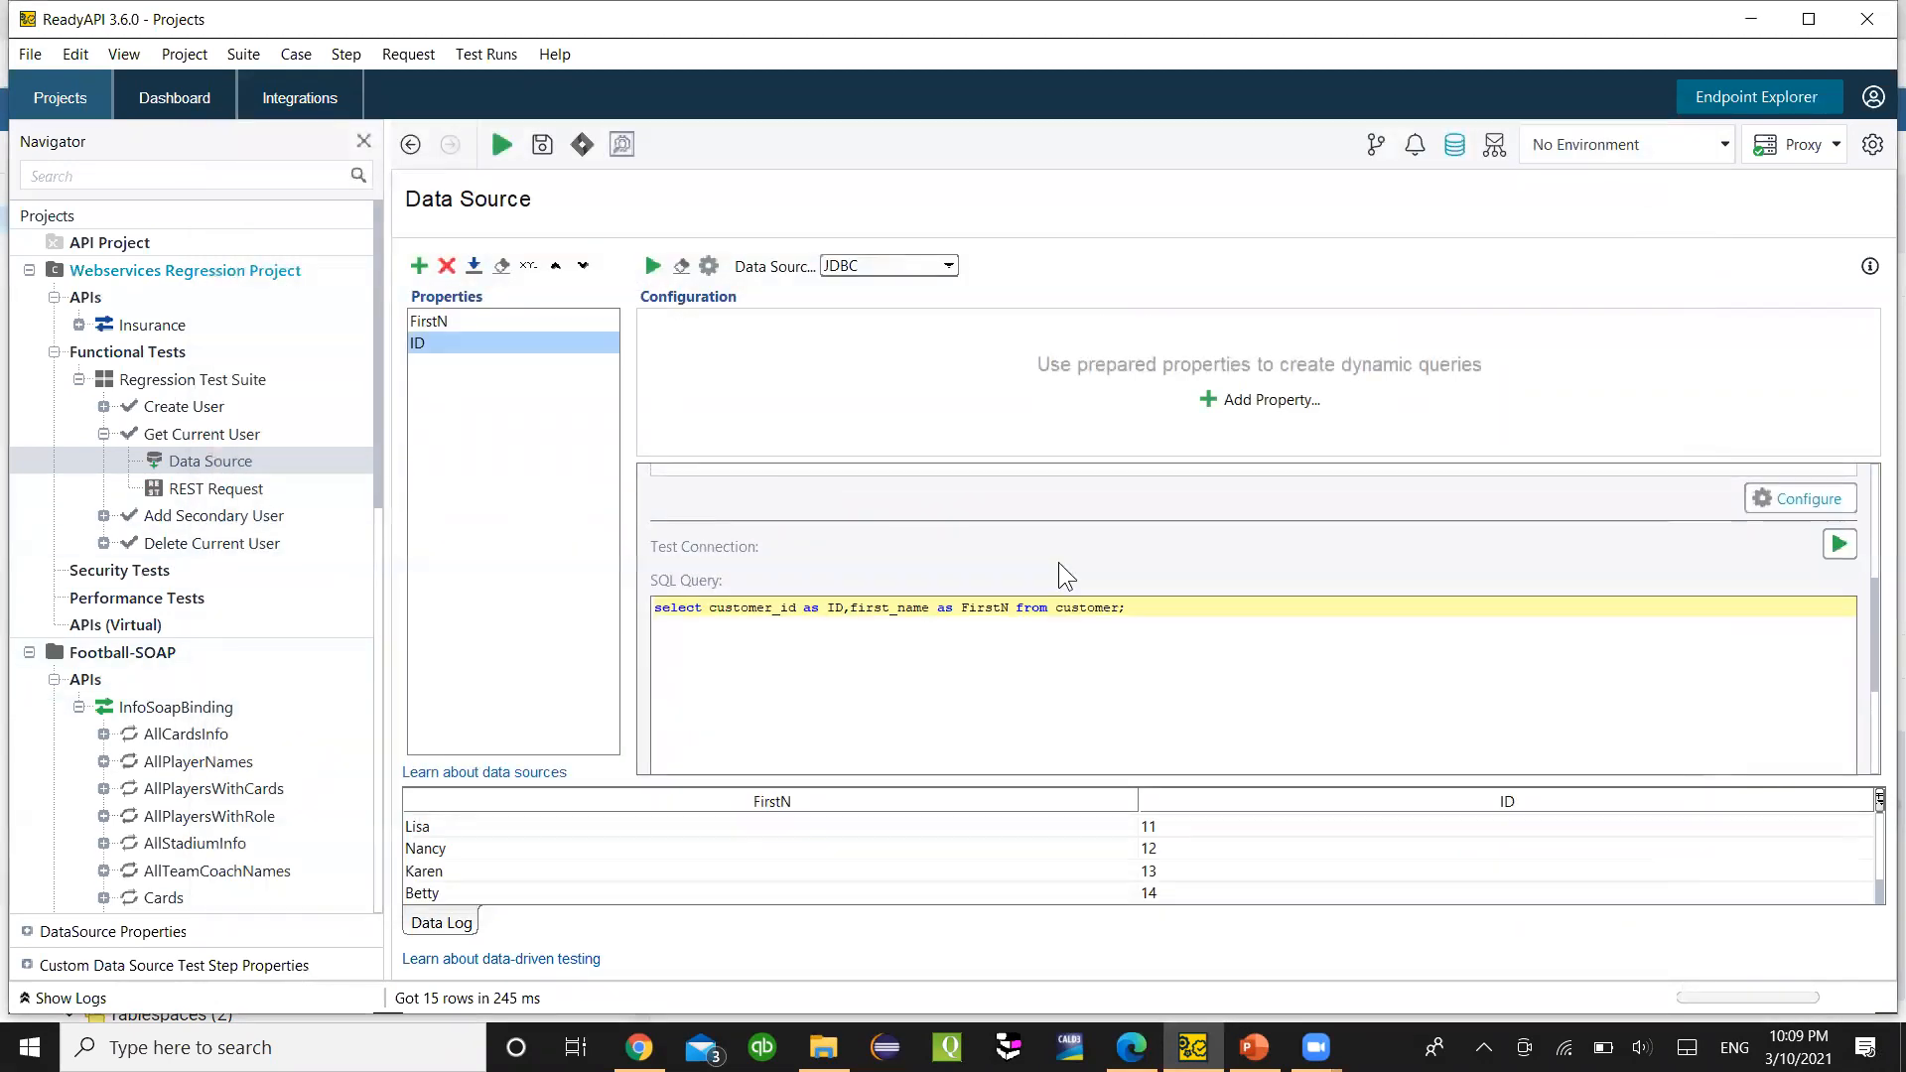